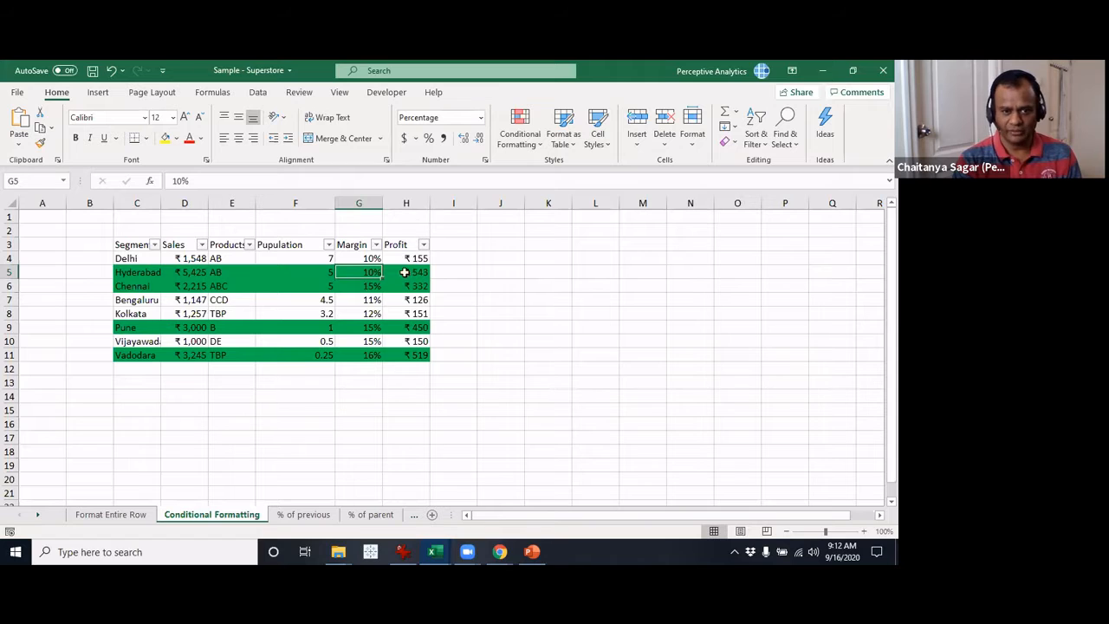
On the Format Entire Row sheet, select the table data C4:F11 and open its conditional formatting rules for management.
left_click(139, 512)
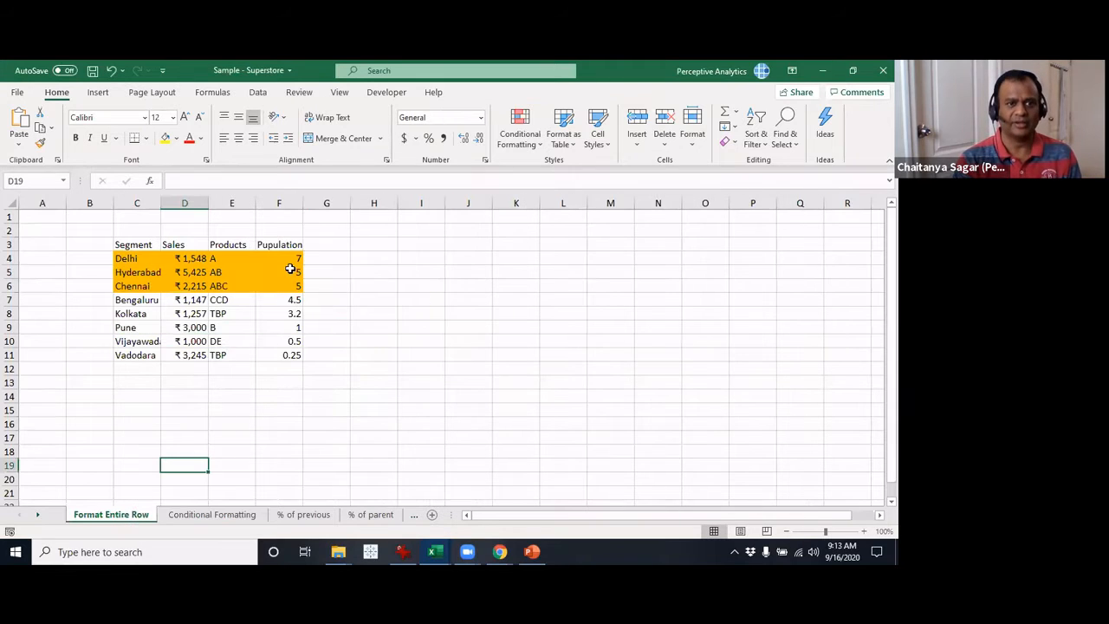
left_click(211, 313)
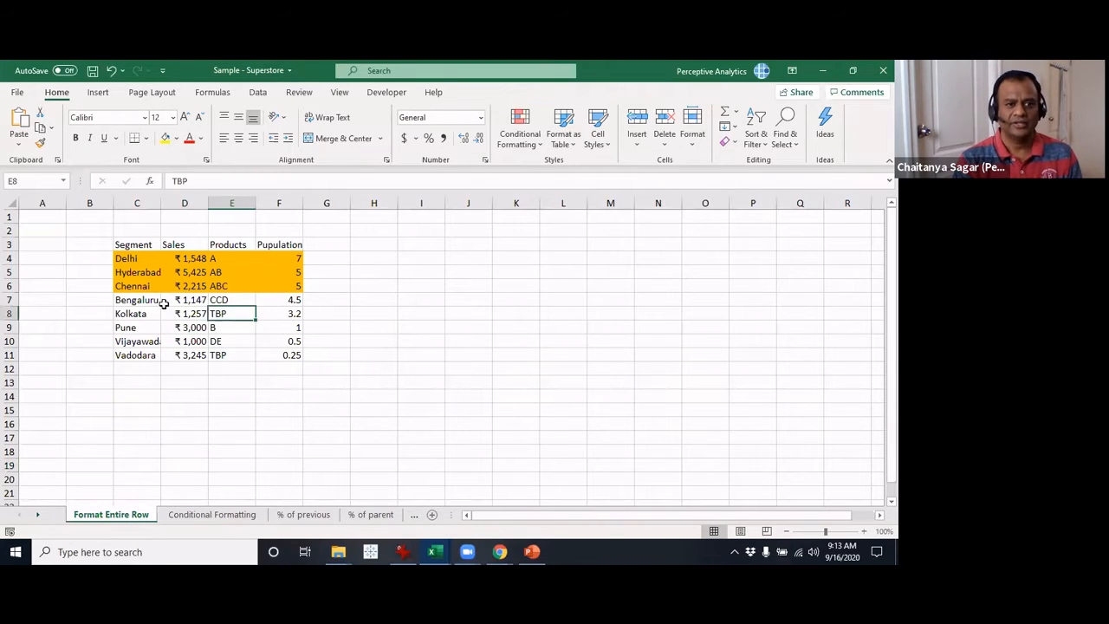
left_click(136, 257)
left_click_drag(193, 272, 300, 356)
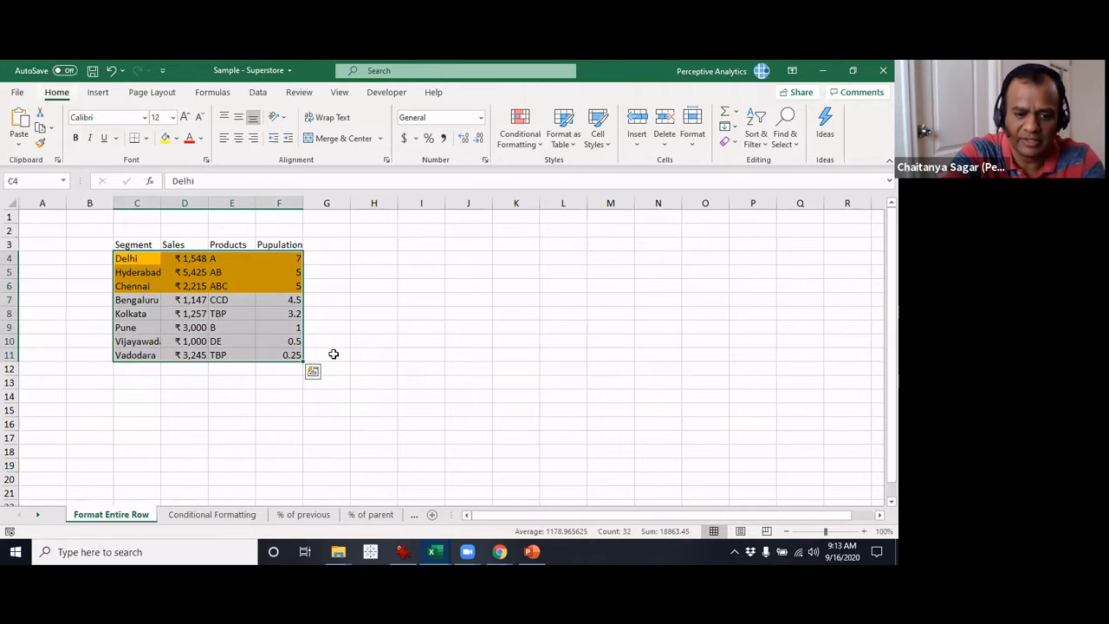
key("alt+o")
key("d")
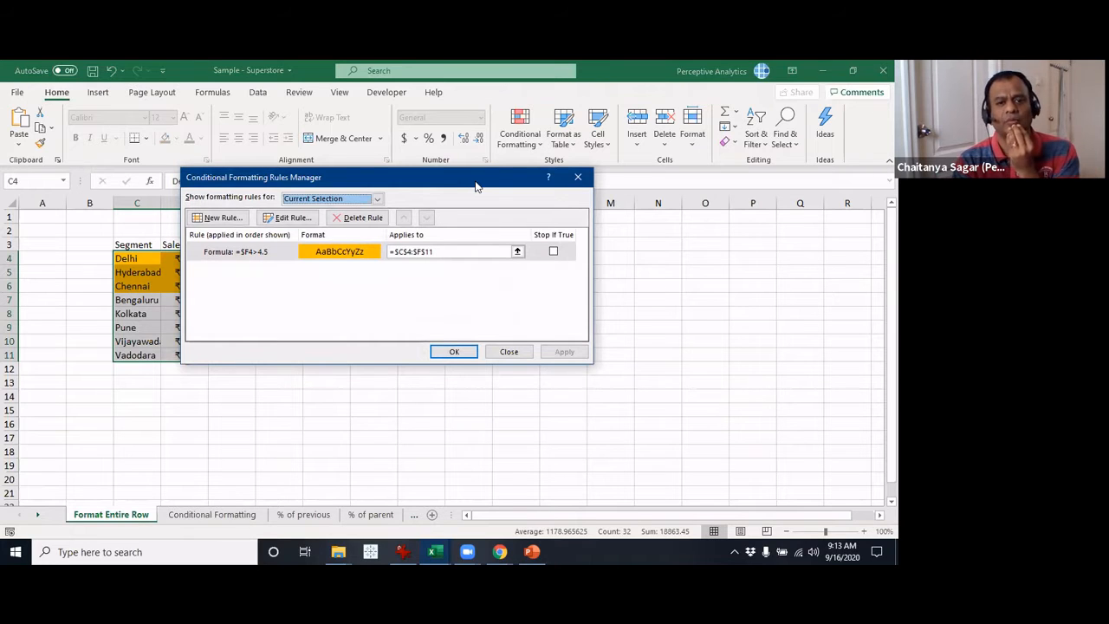
left_click_drag(476, 186, 661, 185)
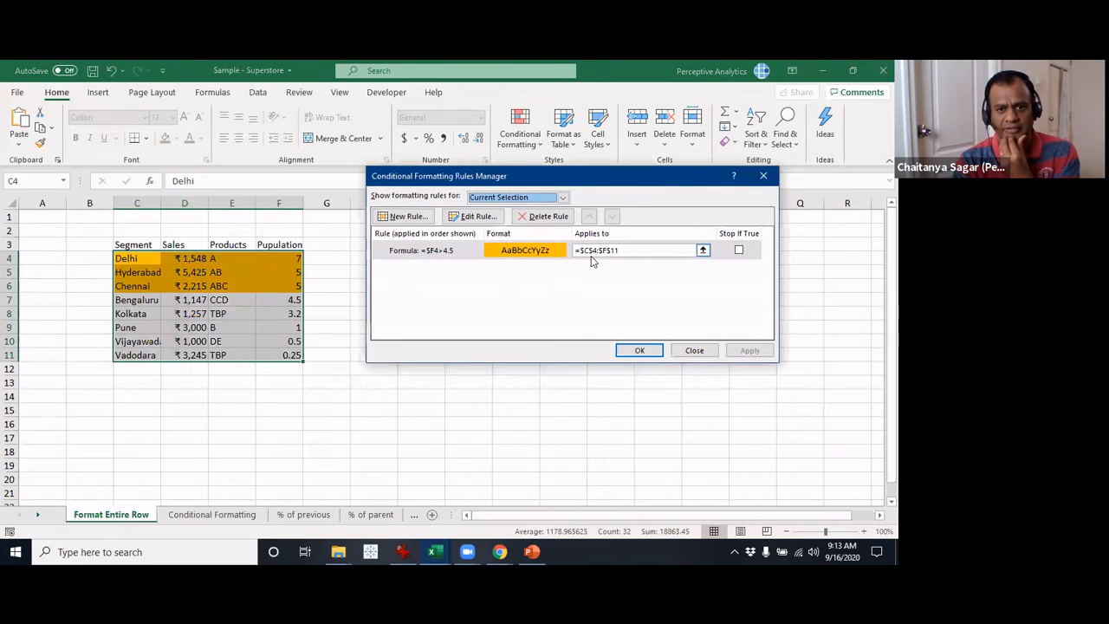
Extend the range of the population-based highlighting rule to =C$4:G$11 and accept the change.
left_click(580, 250)
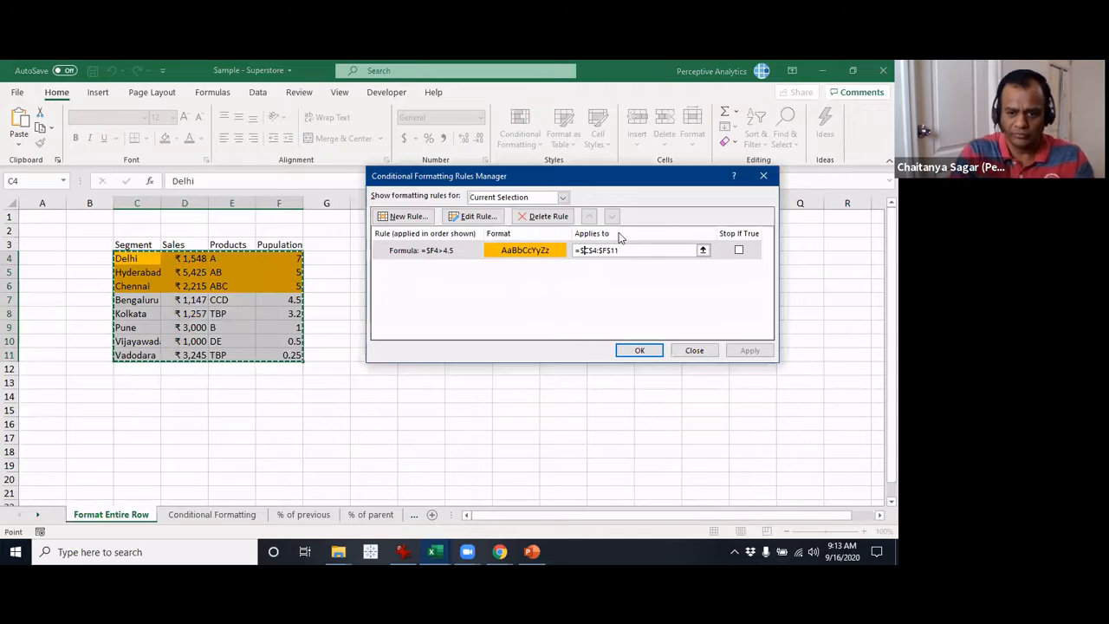
key("BackSpace")
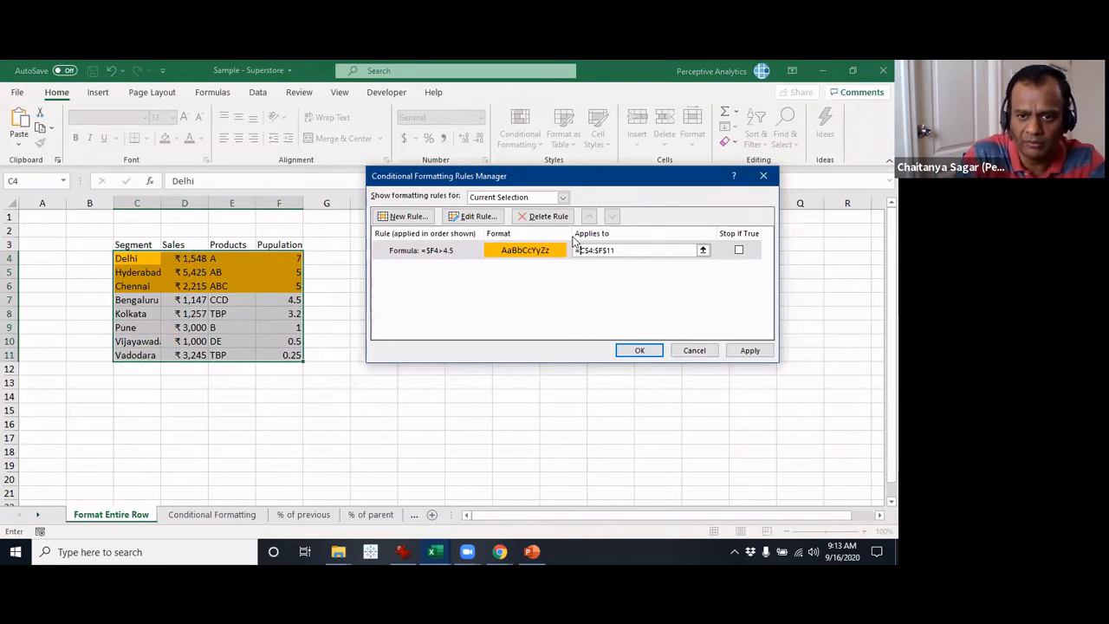
left_click(600, 249)
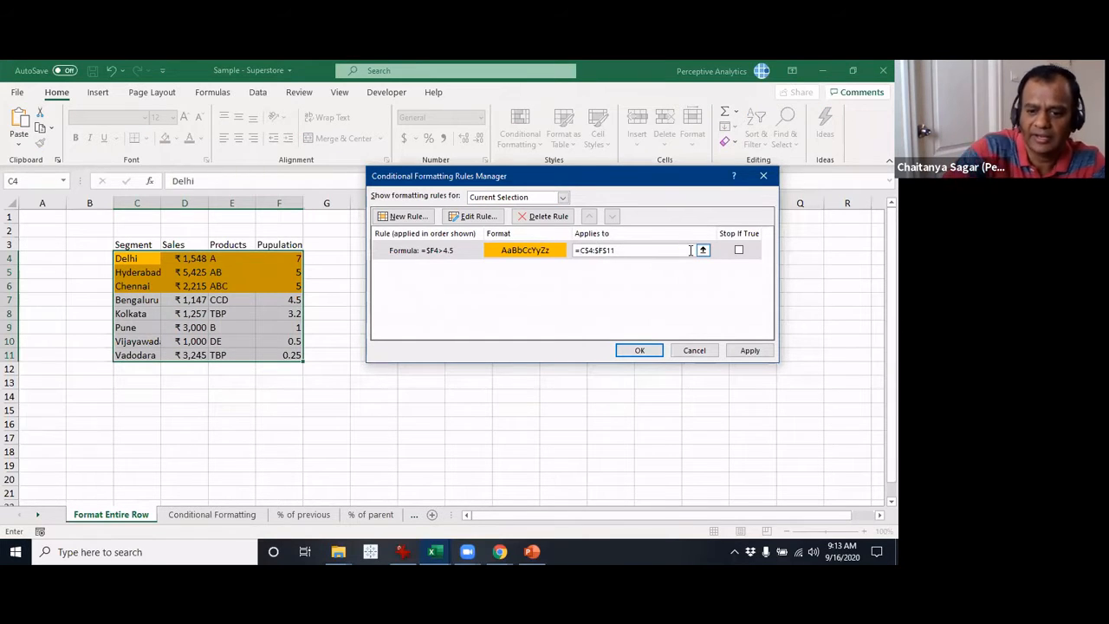
key("BackSpace")
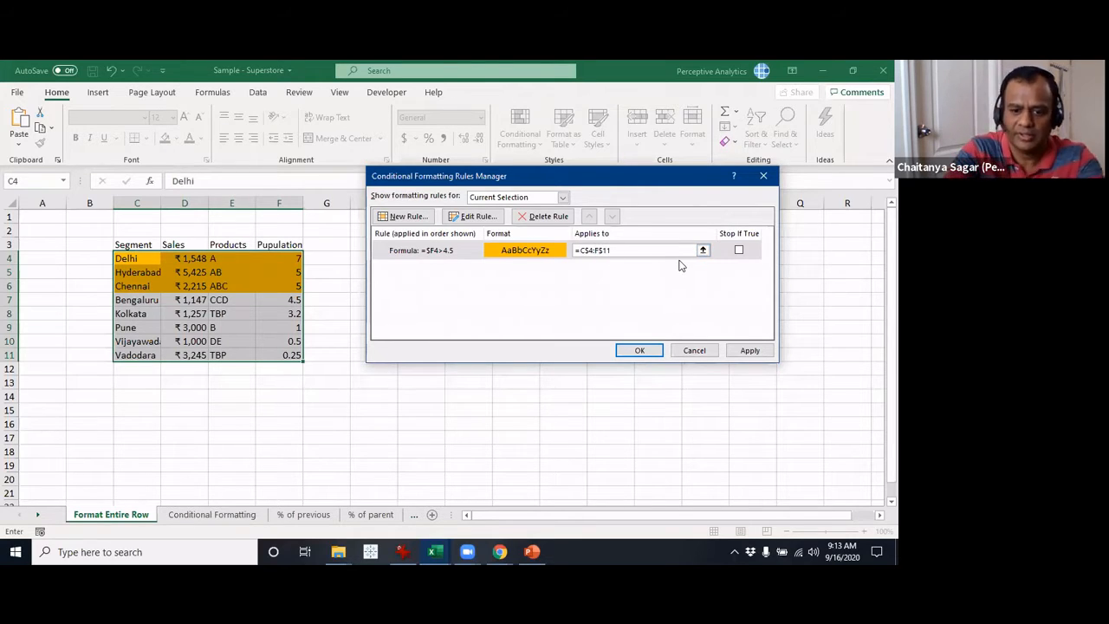
key("BackSpace")
type("g")
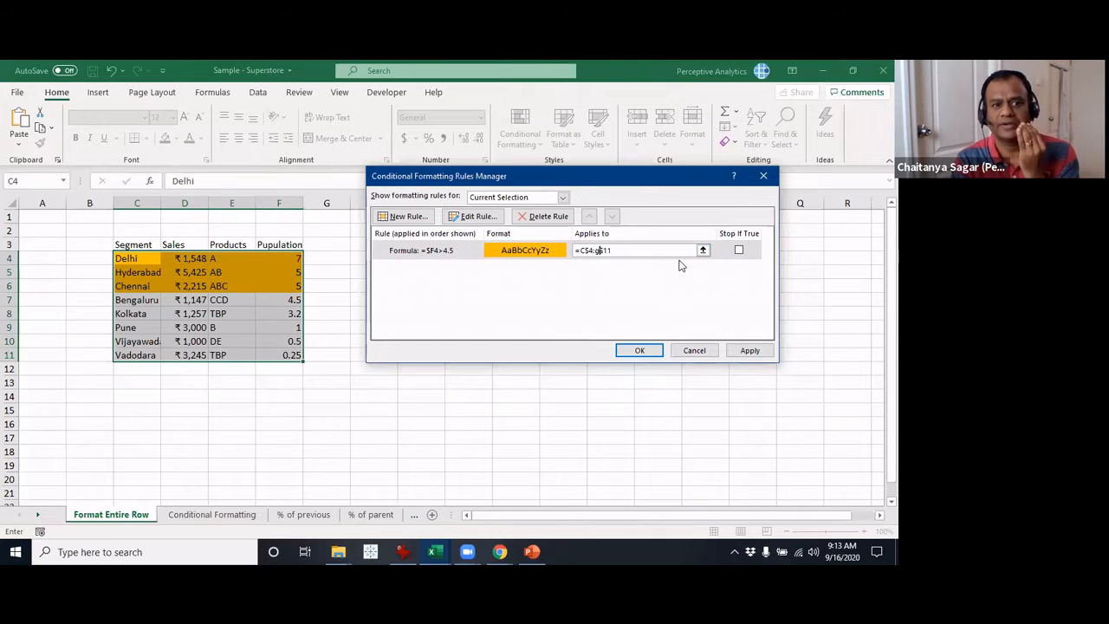
left_click(641, 352)
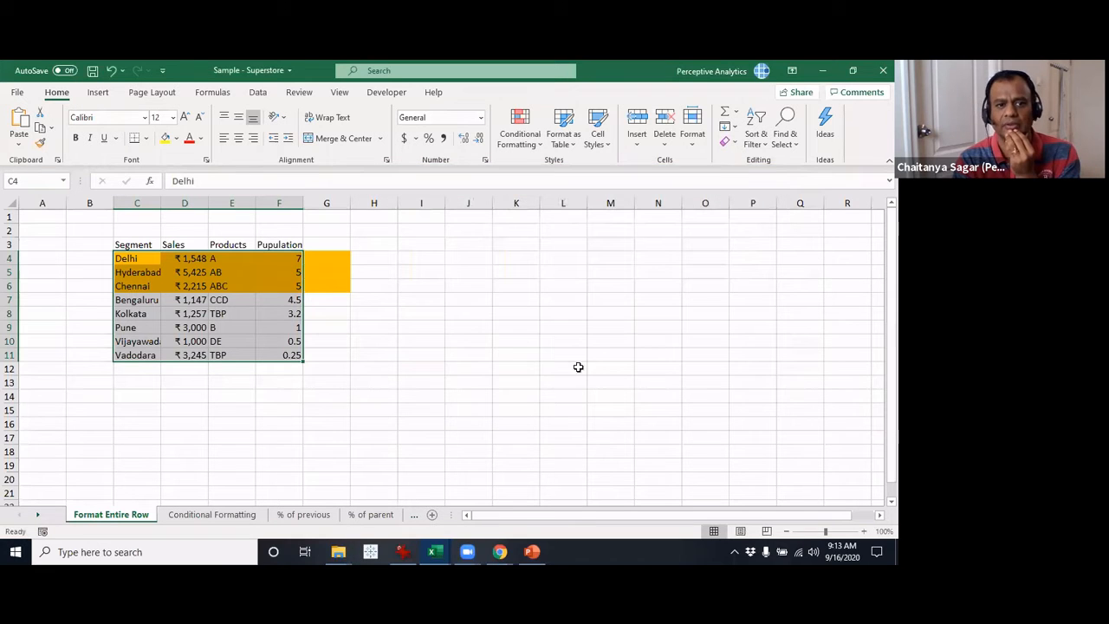
Enter 200 in cell G4, beside Delhi's population.
left_click(339, 255)
type("200")
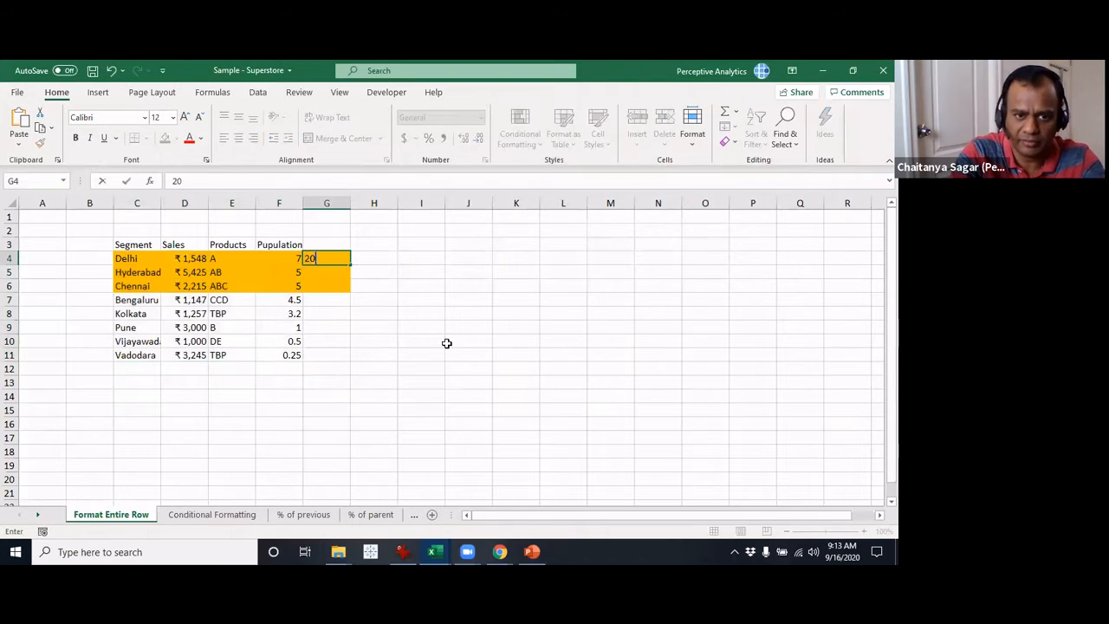
key("Return")
Copy the value in G4 down to cells G5:G11.
key("Up")
key("ctrl+c")
key("ctrl+shift+Down")
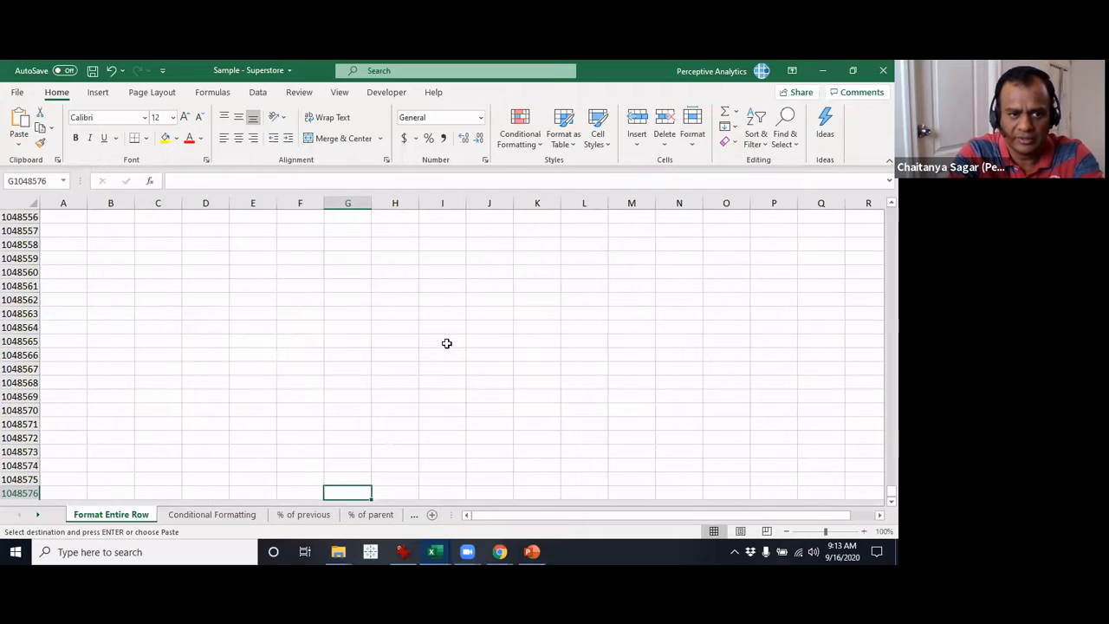
key("ctrl+shift+Up")
key("Down")
key("shift+Down")
key("shift+Down")
key("shift+Down")
key("shift+Down")
key("shift+Down")
key("shift+Down")
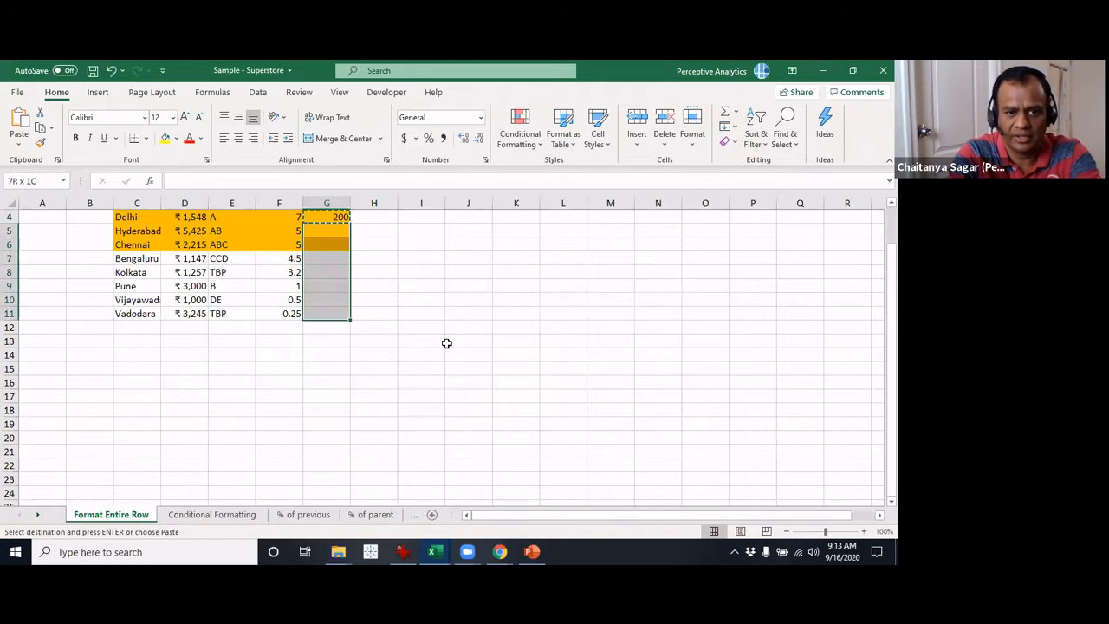
key("ctrl+v")
key("Escape")
Select the data range C4:G11 including the new column and open its conditional formatting rules for management.
key("ctrl+Up")
key("ctrl+Up")
key("Down")
key("Down")
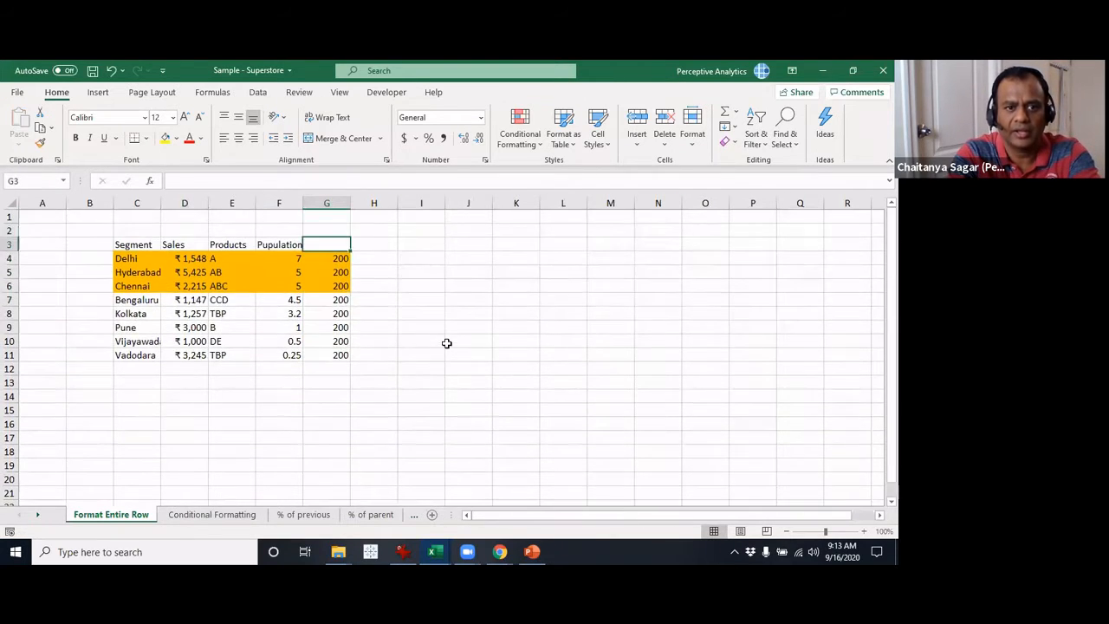
key("Down")
key("ctrl+Left")
key("ctrl+shift+Right")
key("shift+Down")
key("shift+Down")
key("shift+Down")
key("shift+Down")
key("shift+Down")
key("shift+Down")
key("shift+Down")
key("alt+o")
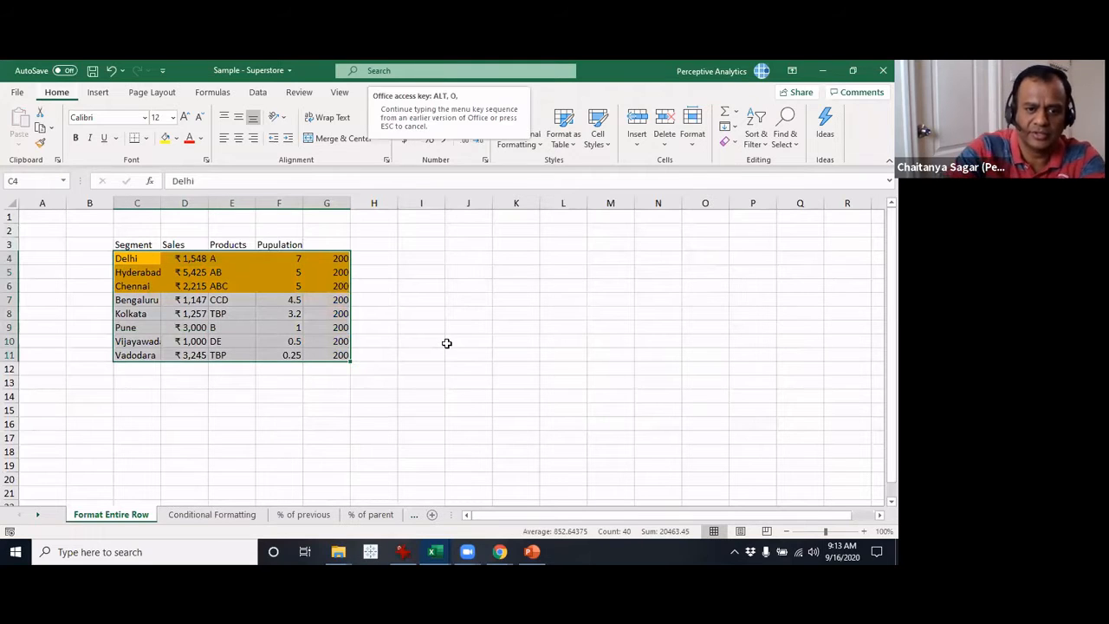
key("d")
Edit the highlighting rule's formula to =G$4>4.5, apply it to the range, and close the rules manager.
left_click(458, 253)
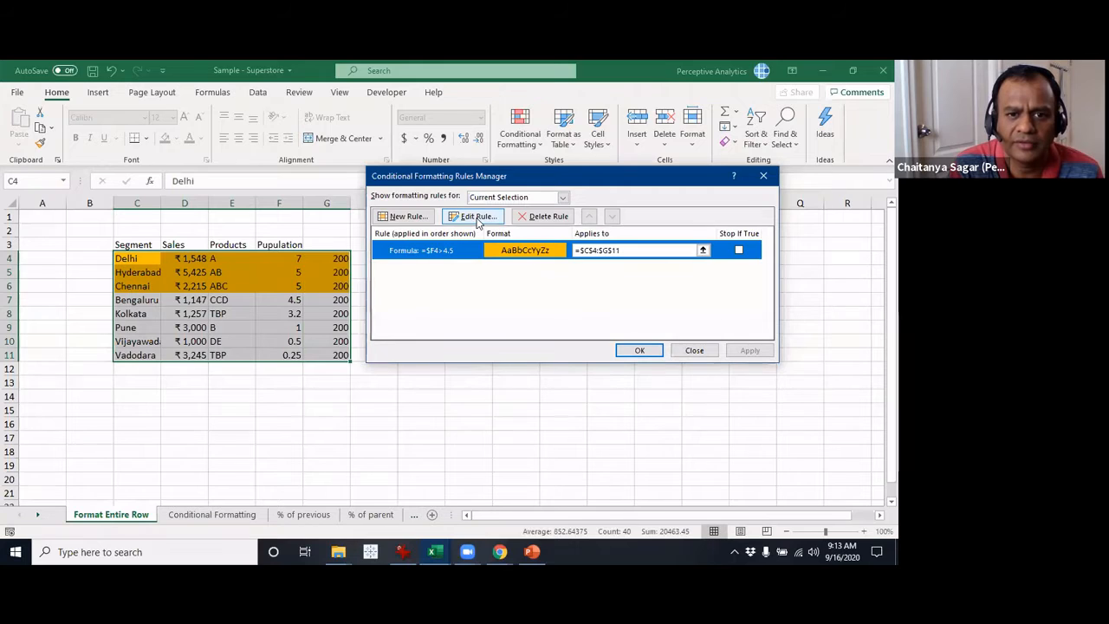
left_click(476, 216)
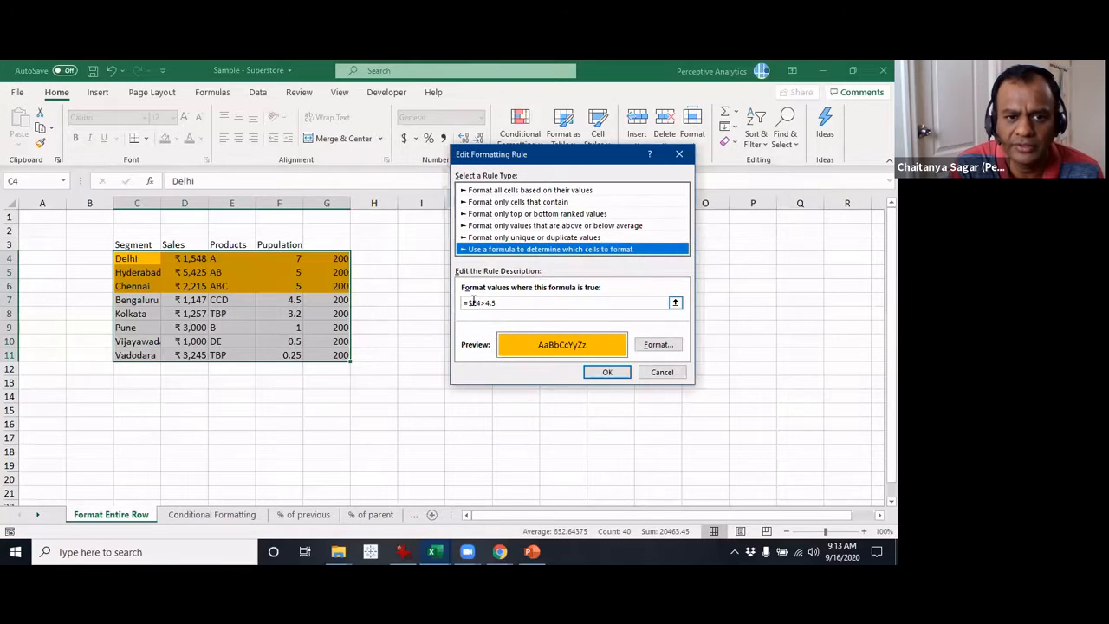
left_click(494, 303)
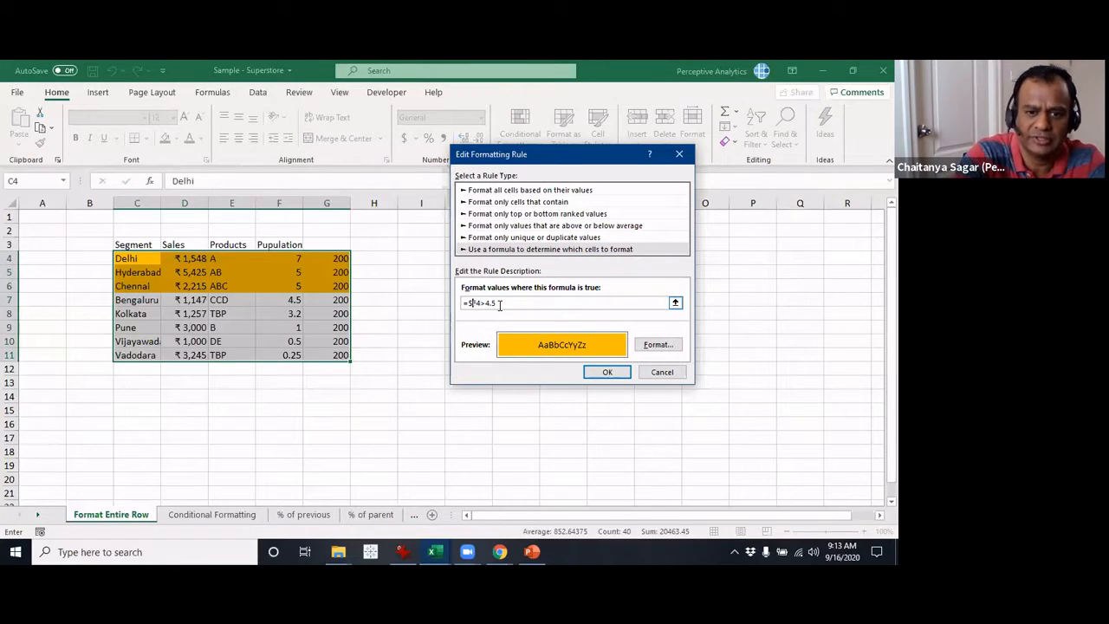
key("BackSpace")
type("g")
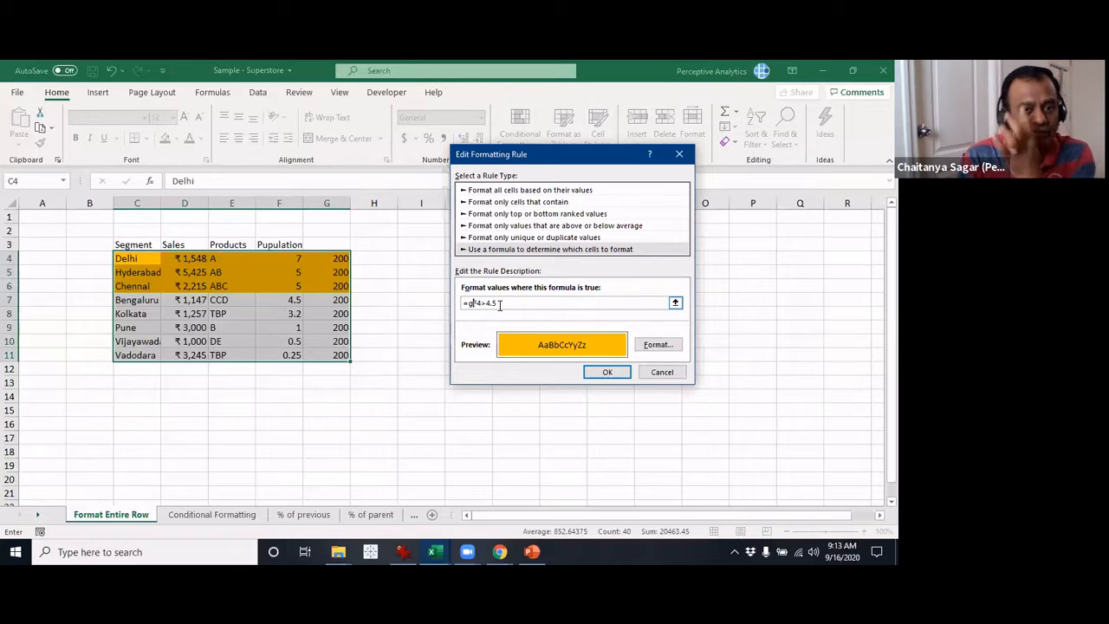
key("Delete")
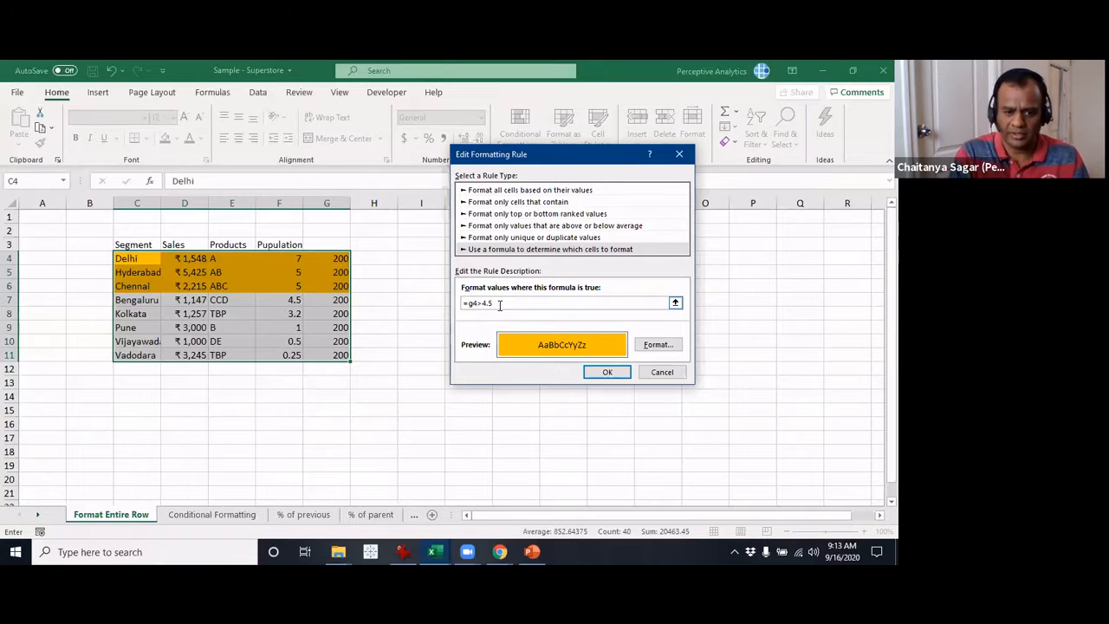
type("$")
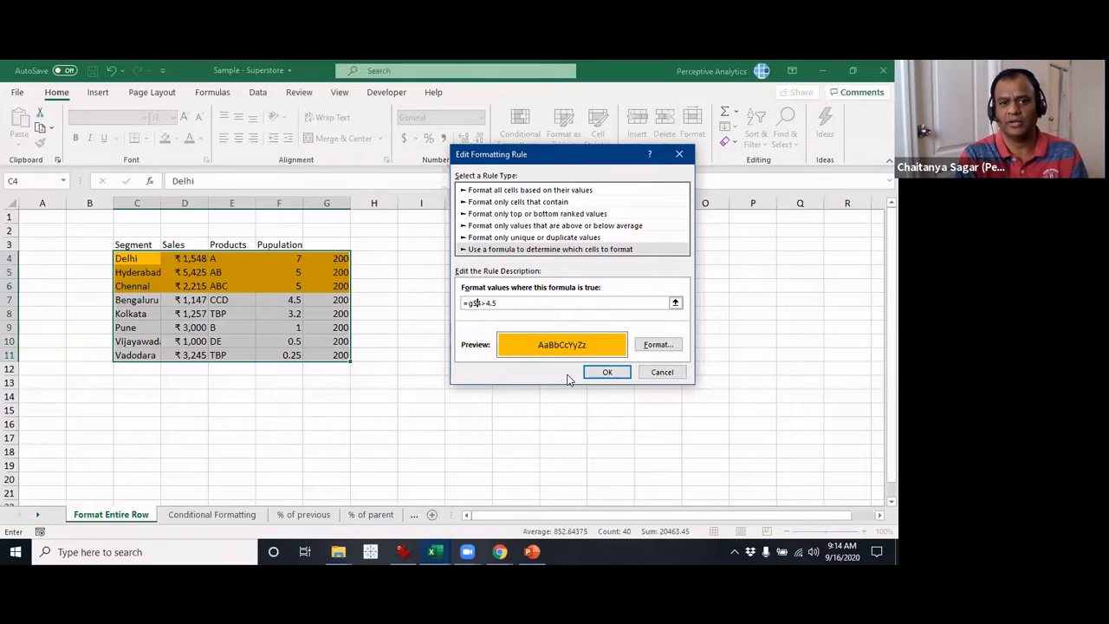
left_click(609, 374)
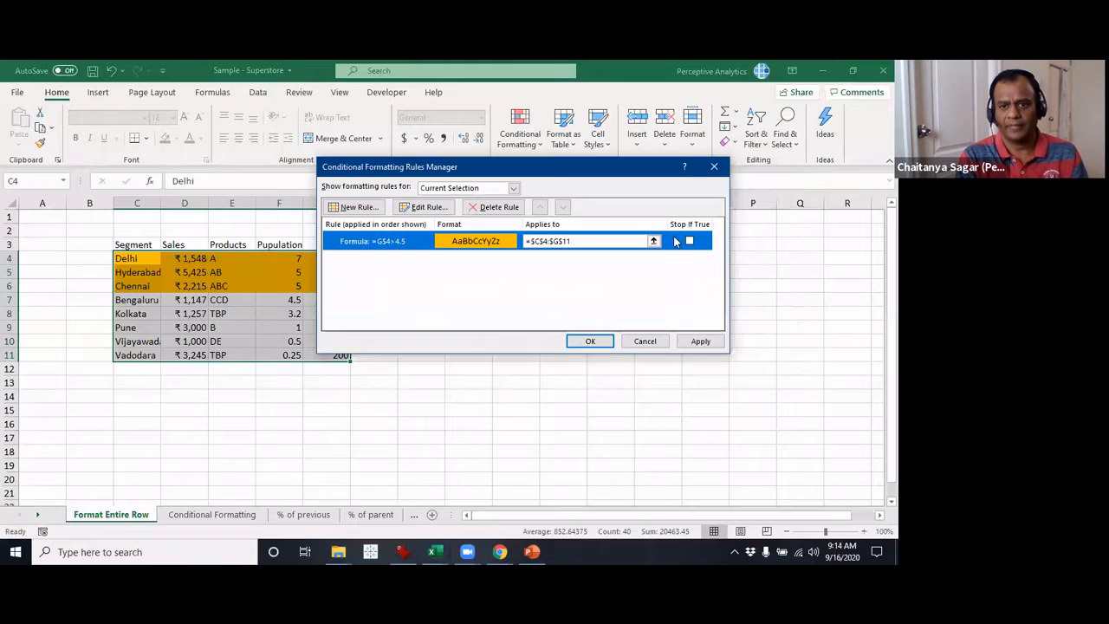
left_click(706, 341)
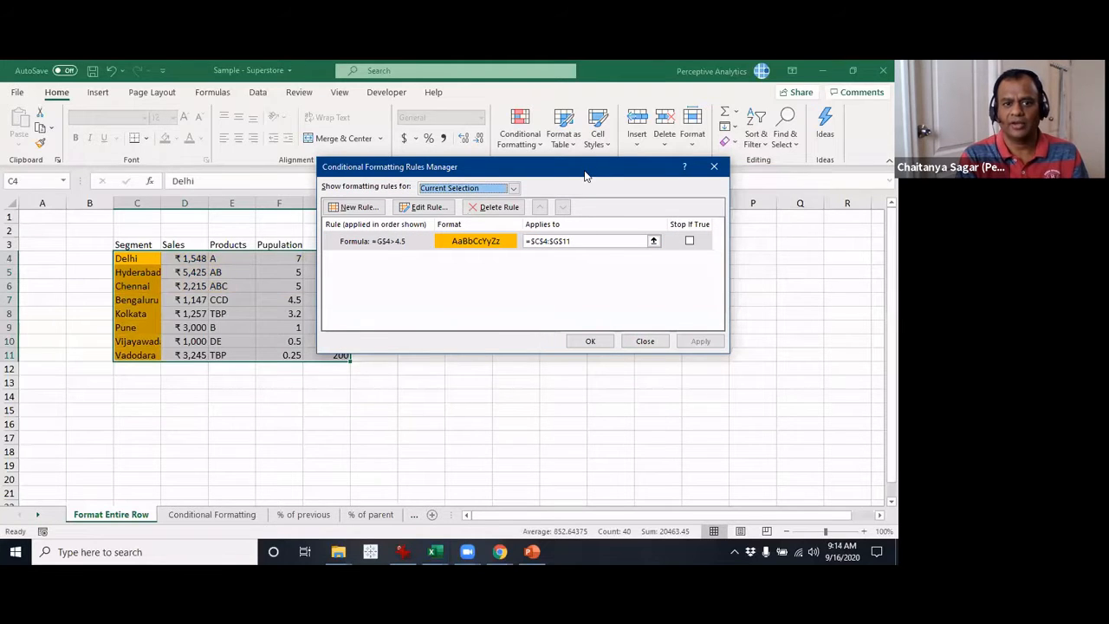
left_click_drag(585, 175, 449, 313)
left_click(453, 483)
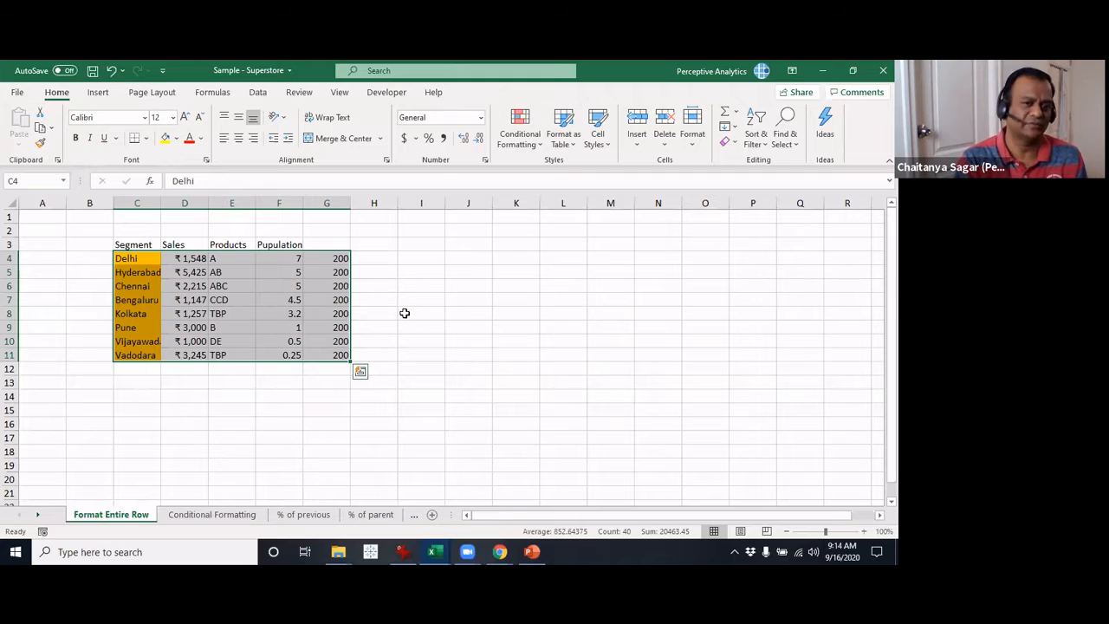
left_click(404, 313)
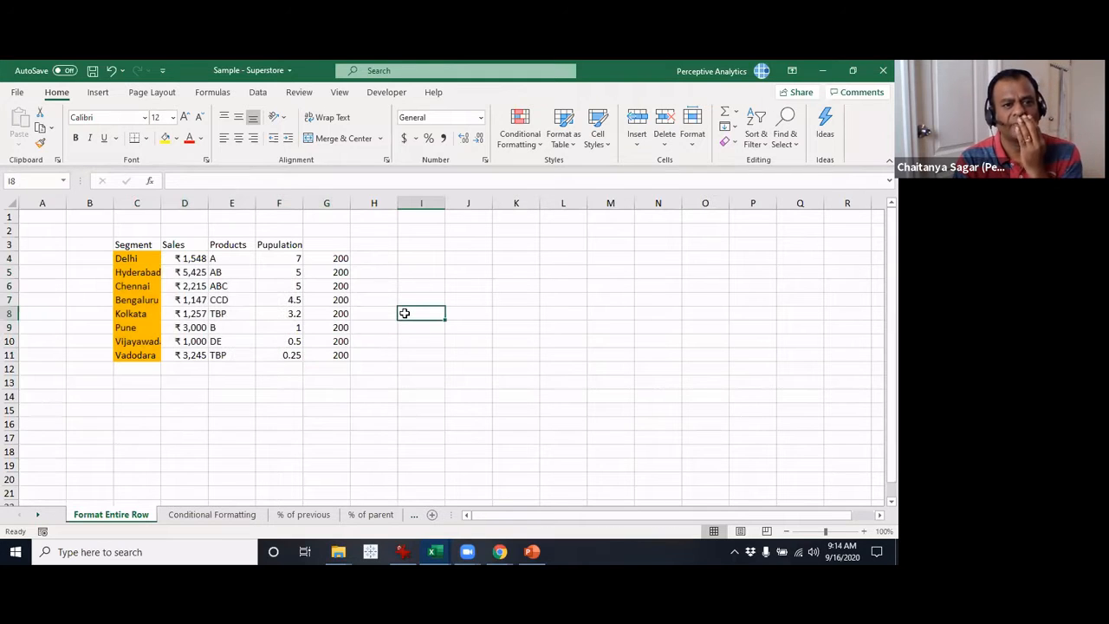
Replace the values in G5:G11 with 195, 2, 157, 3, 5, 7 and 125, in that order.
left_click(345, 272)
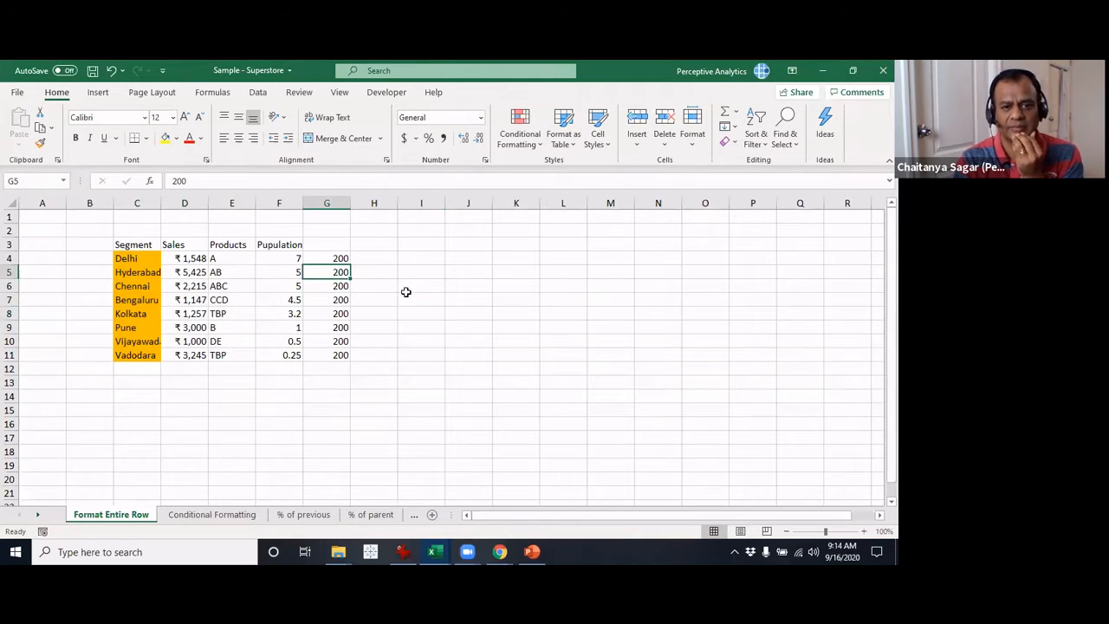
type("195")
key("Return")
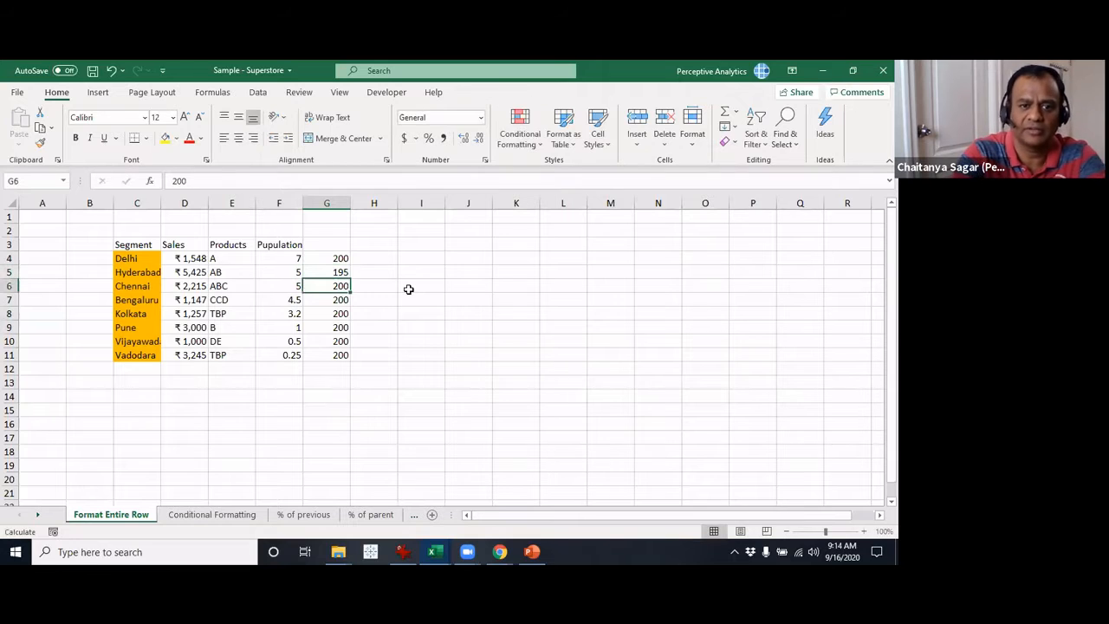
type("2")
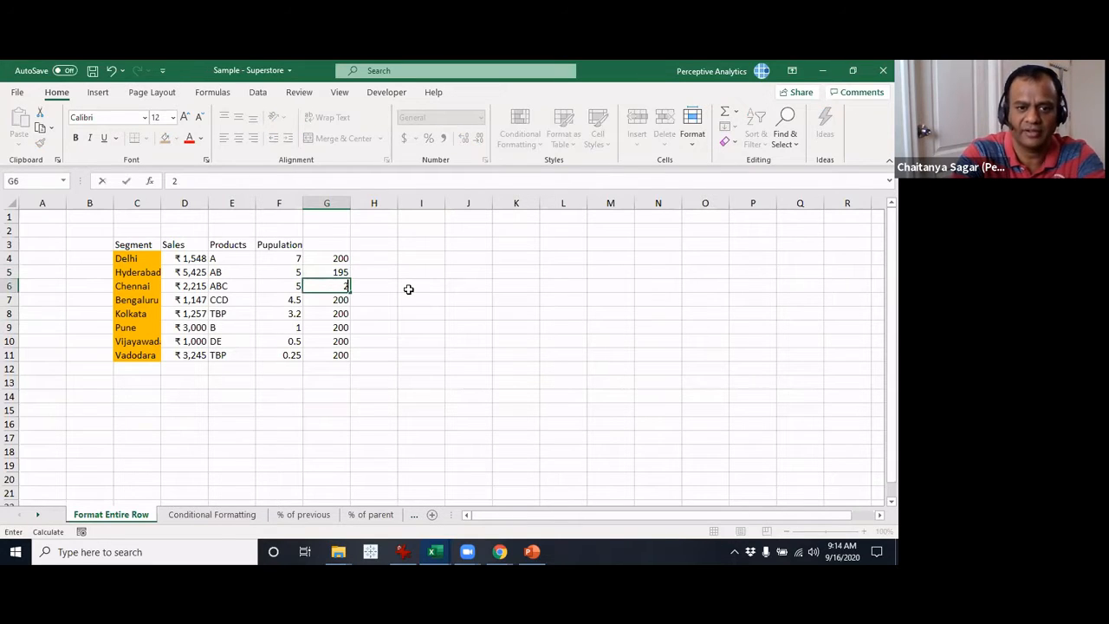
key("Return")
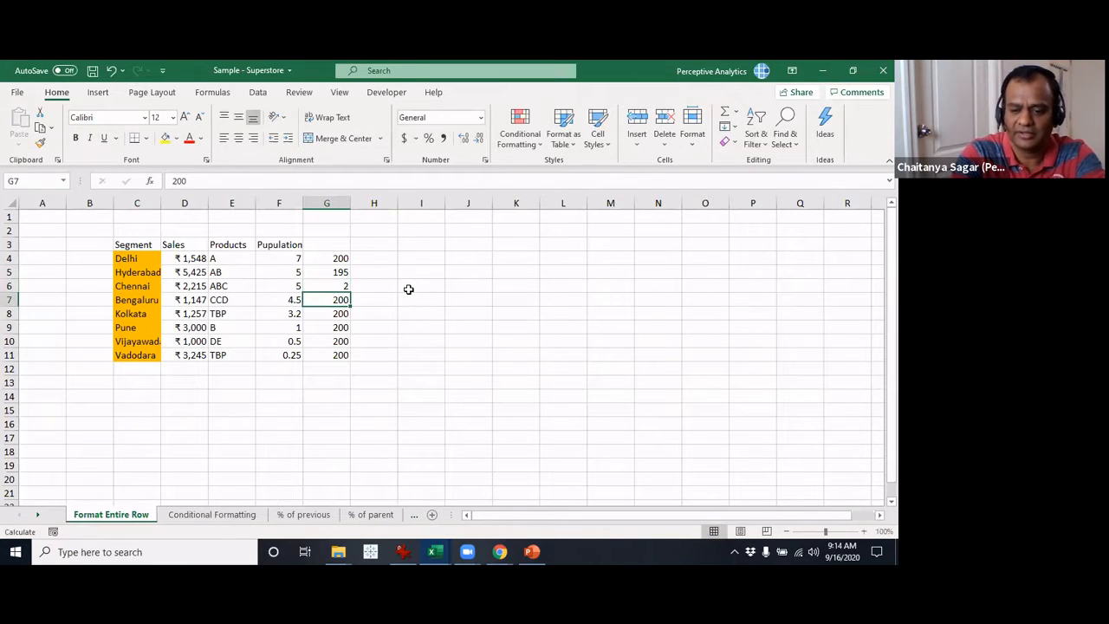
type("157")
key("Return")
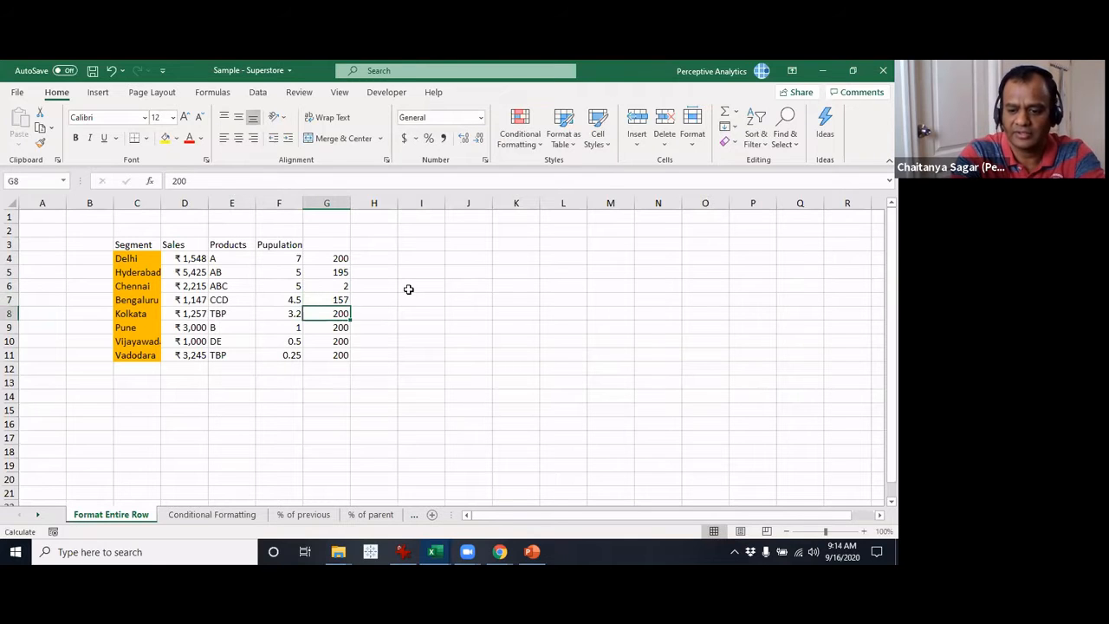
type("3")
key("Return")
type("5")
key("Return")
type("7")
key("Return")
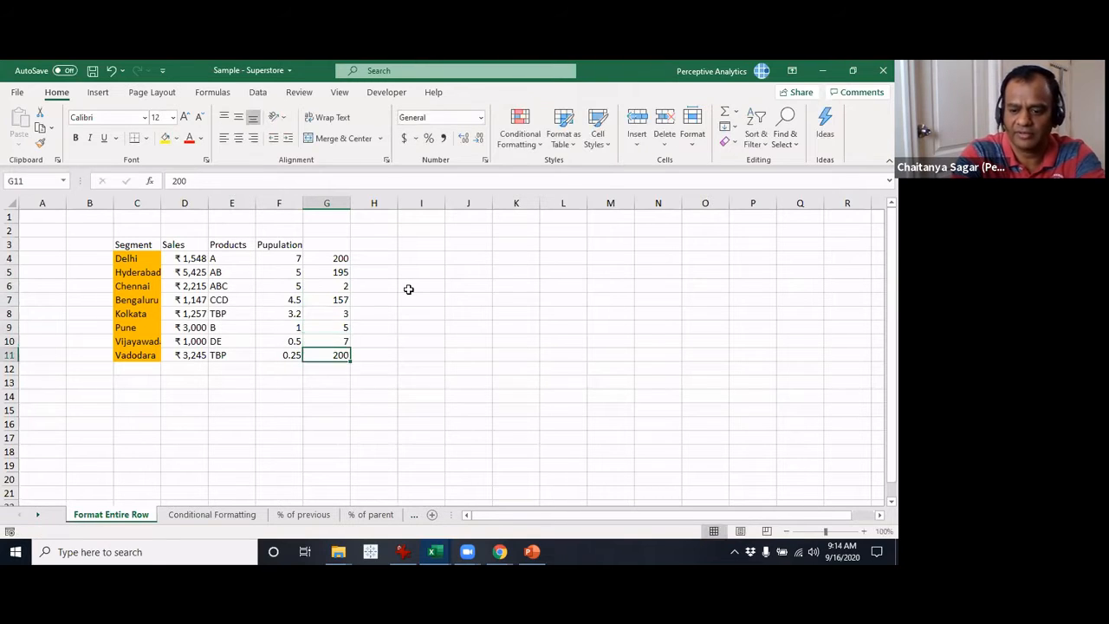
type("125")
key("Return")
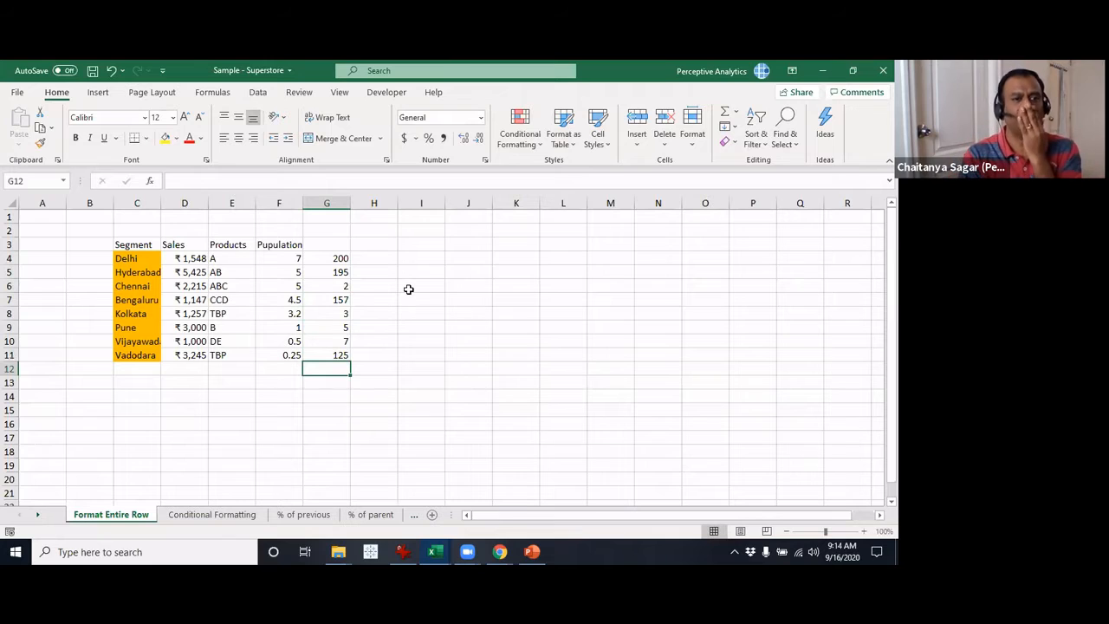
Review the conditional formatting rule applied to the data range C4:G11 without changing it.
left_click(344, 260)
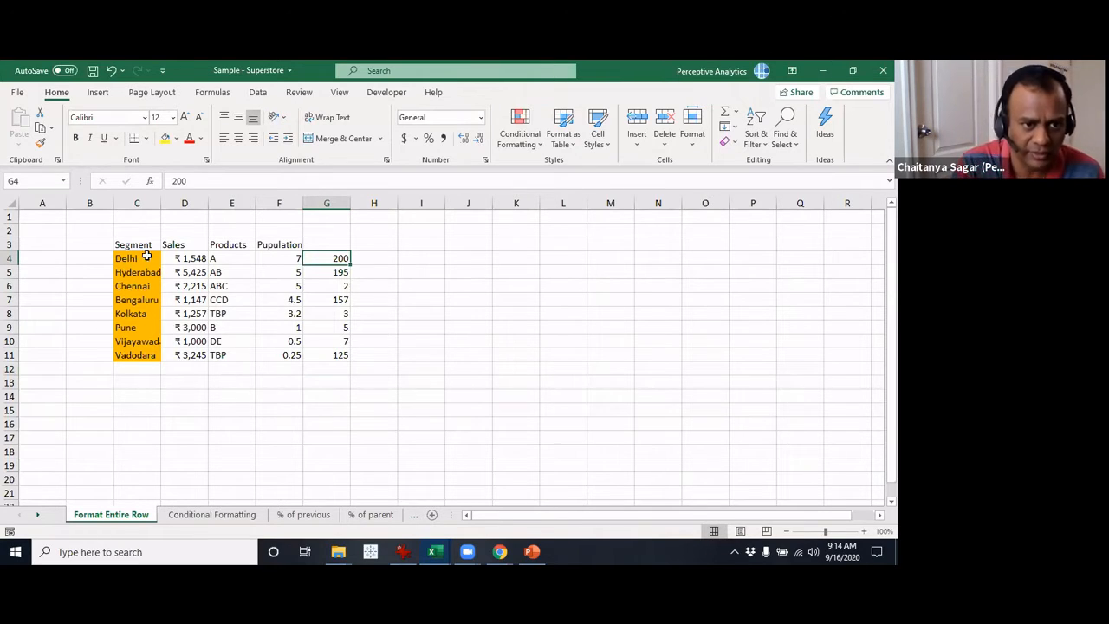
left_click_drag(144, 257, 320, 356)
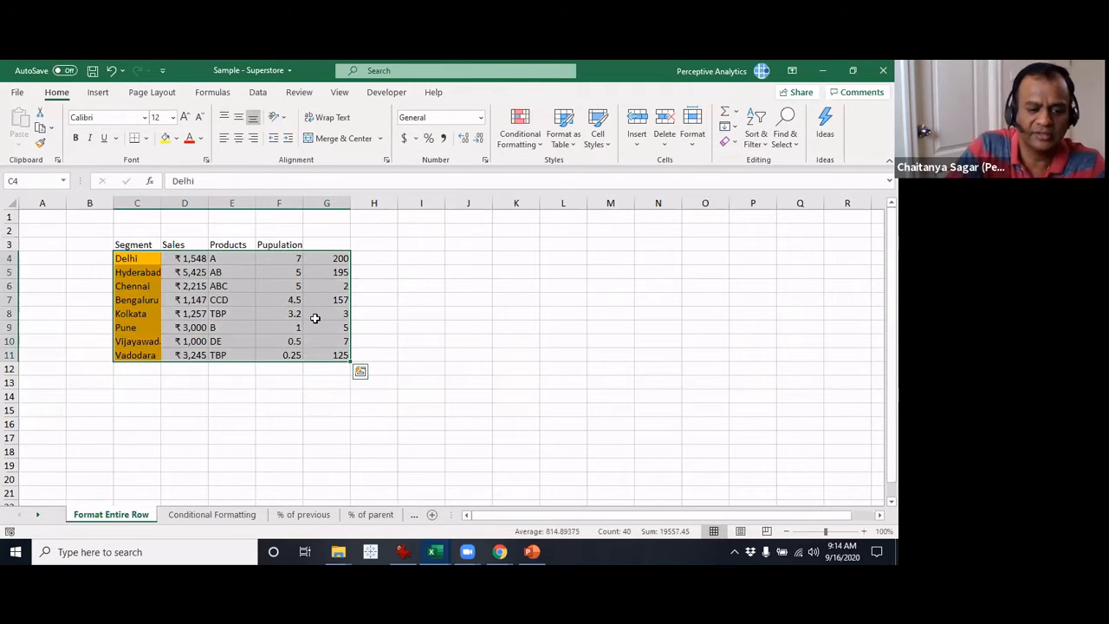
key("alt+o")
key("d")
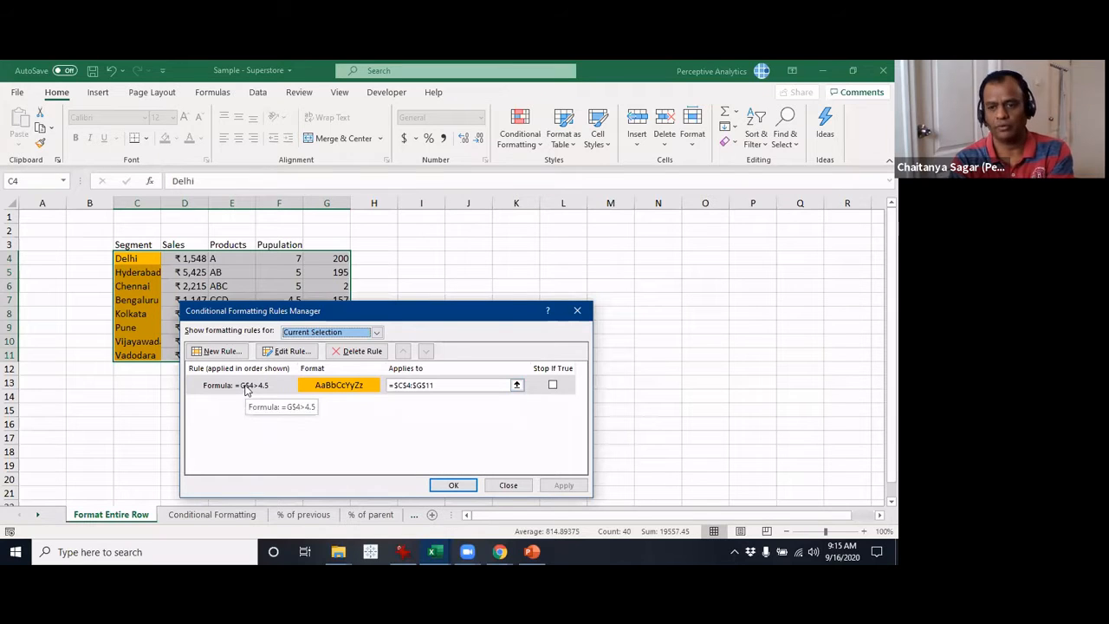
left_click(453, 485)
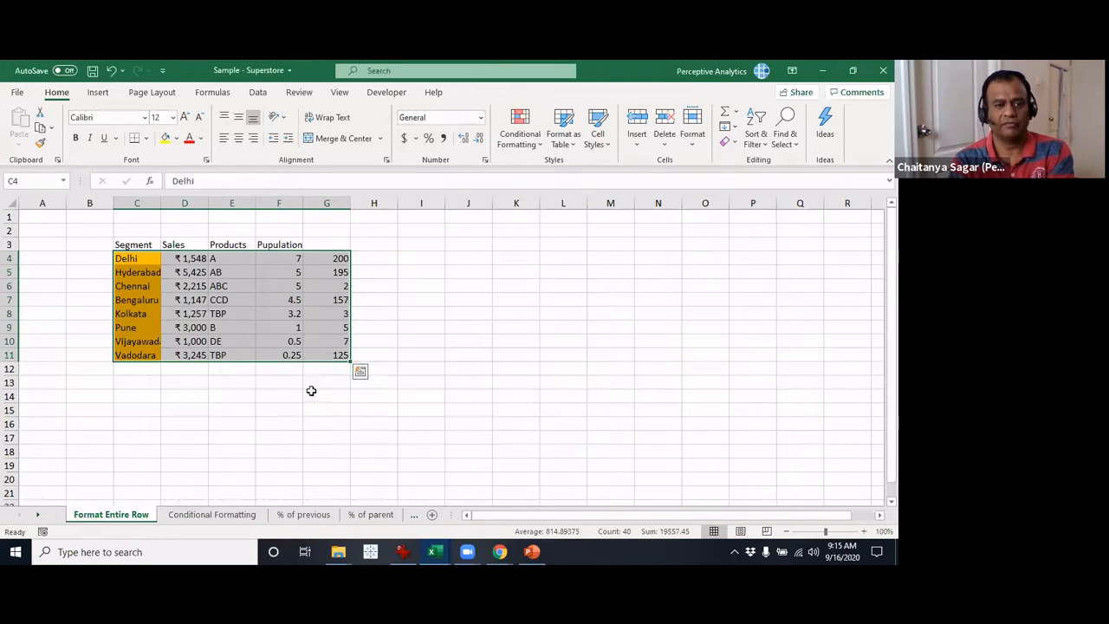
Enter the formula =G4 in cell C14 and inspect which cell it references.
left_click(153, 397)
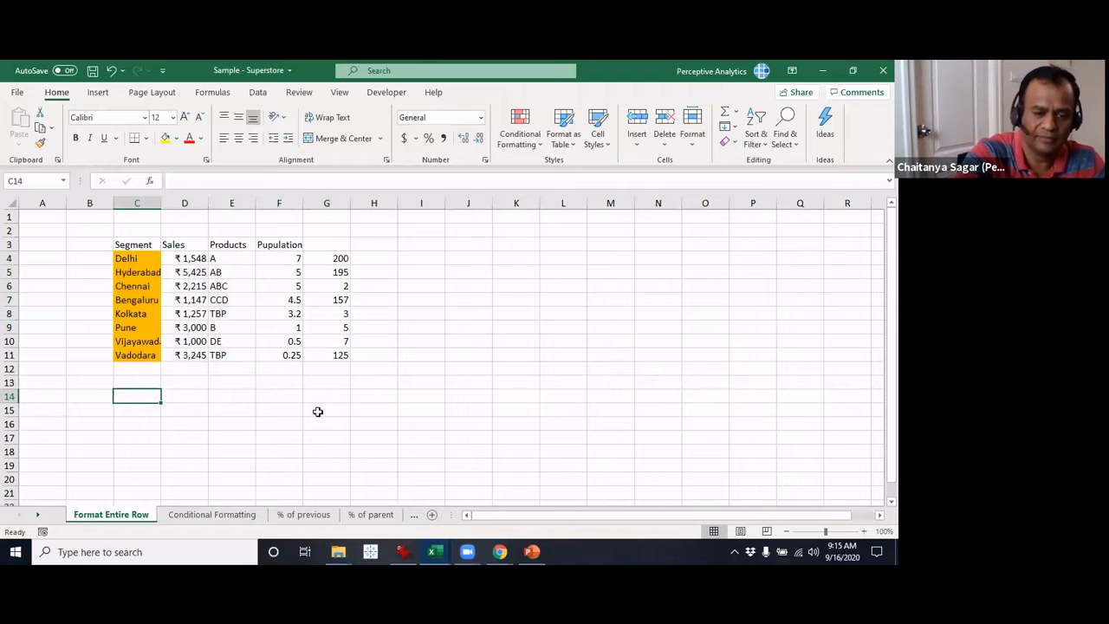
type("=g4")
key("Return")
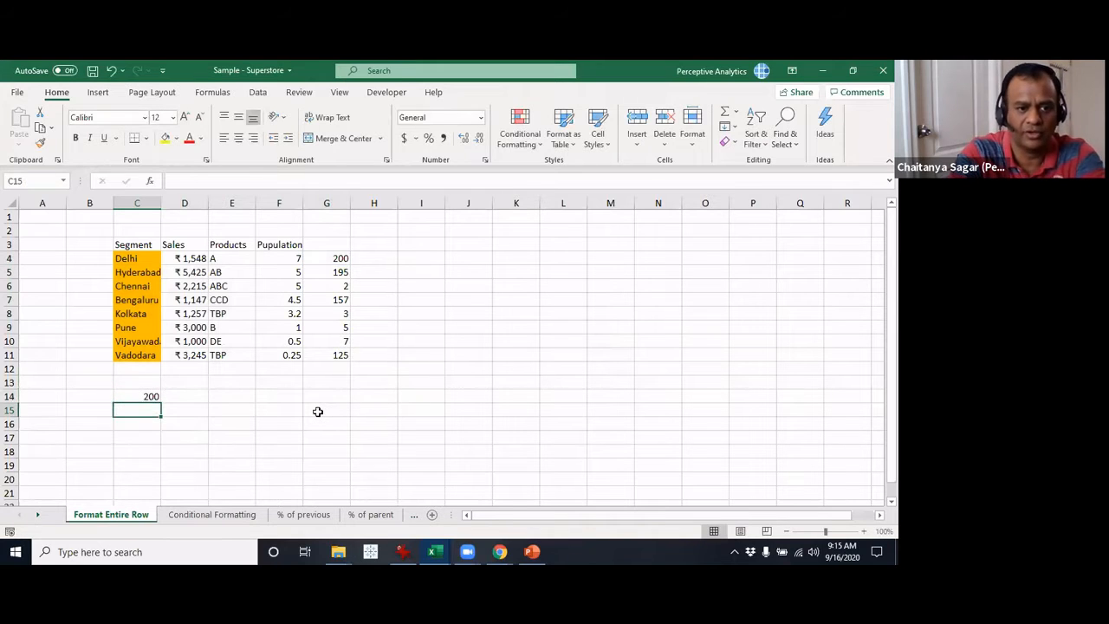
key("Up")
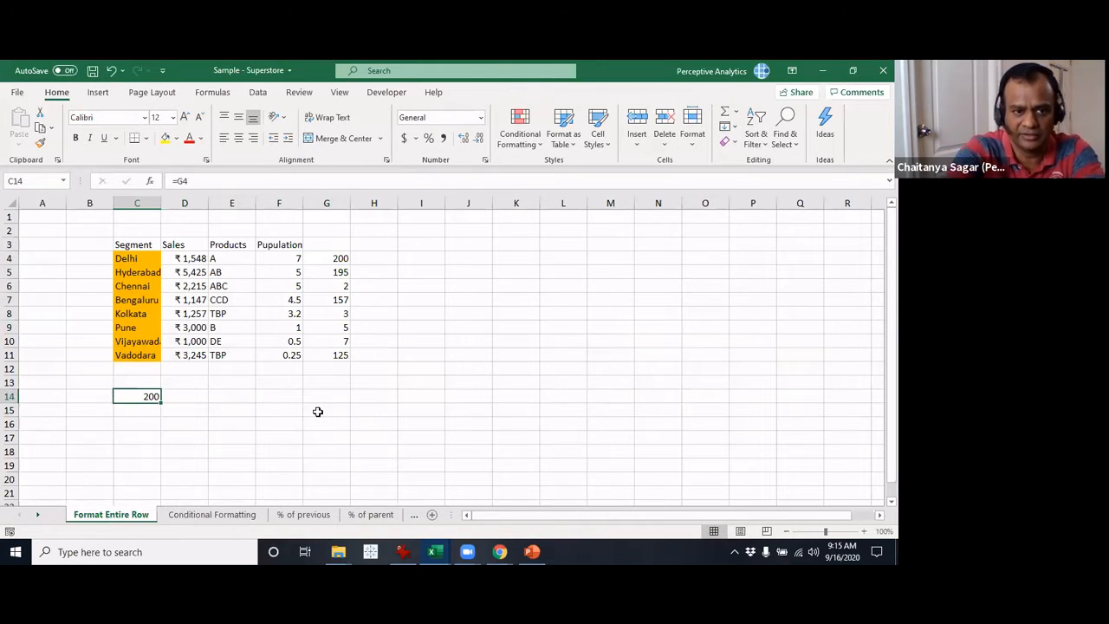
key("F2")
key("Escape")
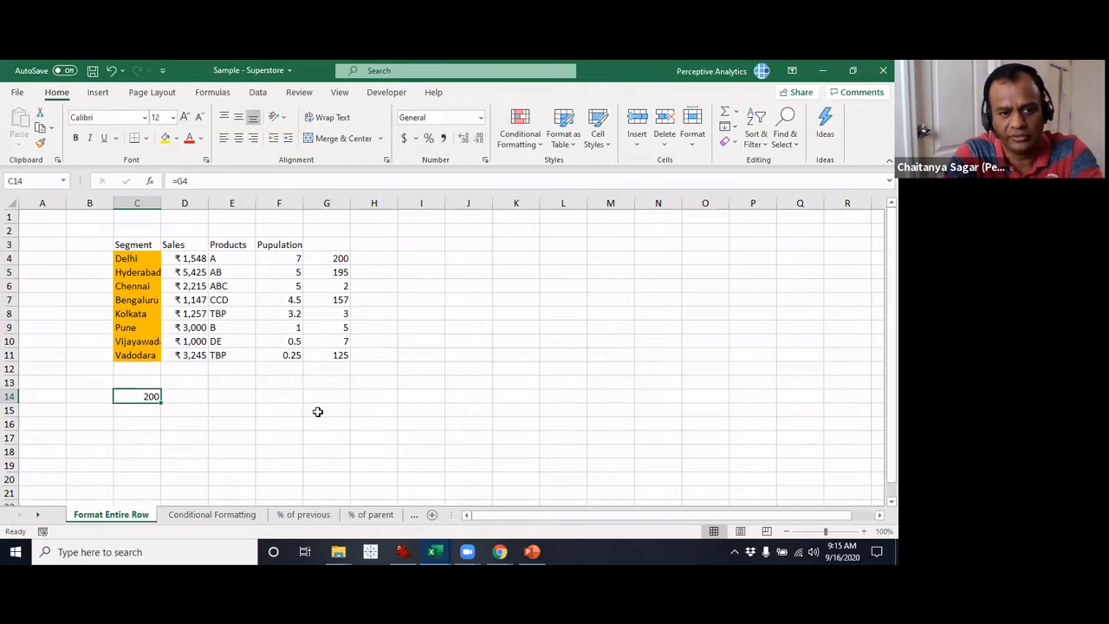
Copy the formula in C14 to D14 and inspect how its cell reference shifts, comparing it with D4.
key("ctrl+c")
key("Right")
key("ctrl+v")
key("F2")
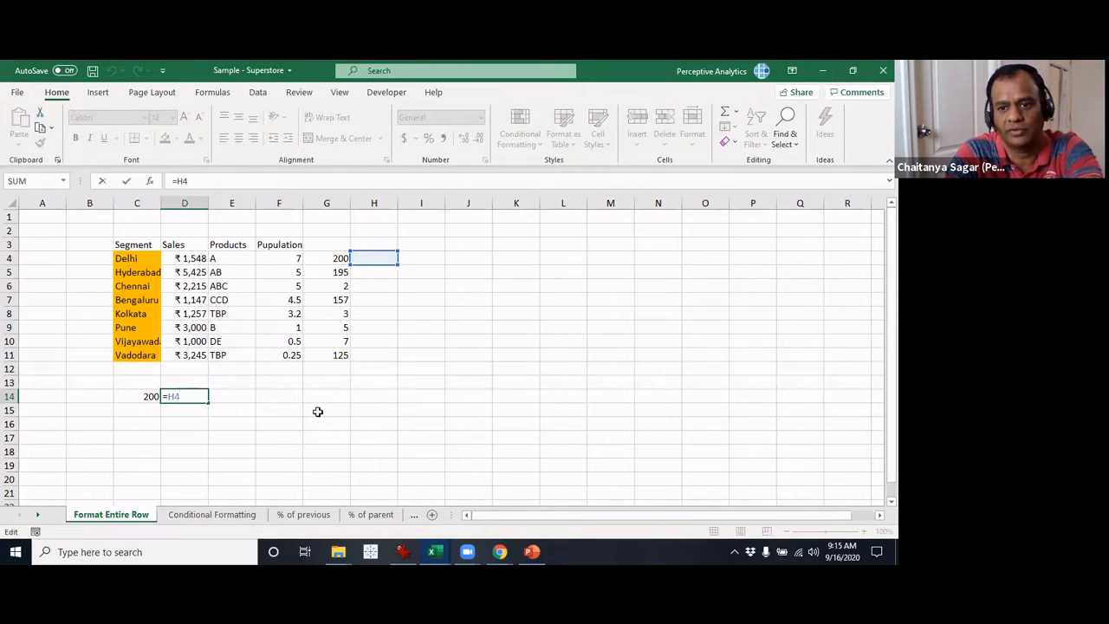
key("Escape")
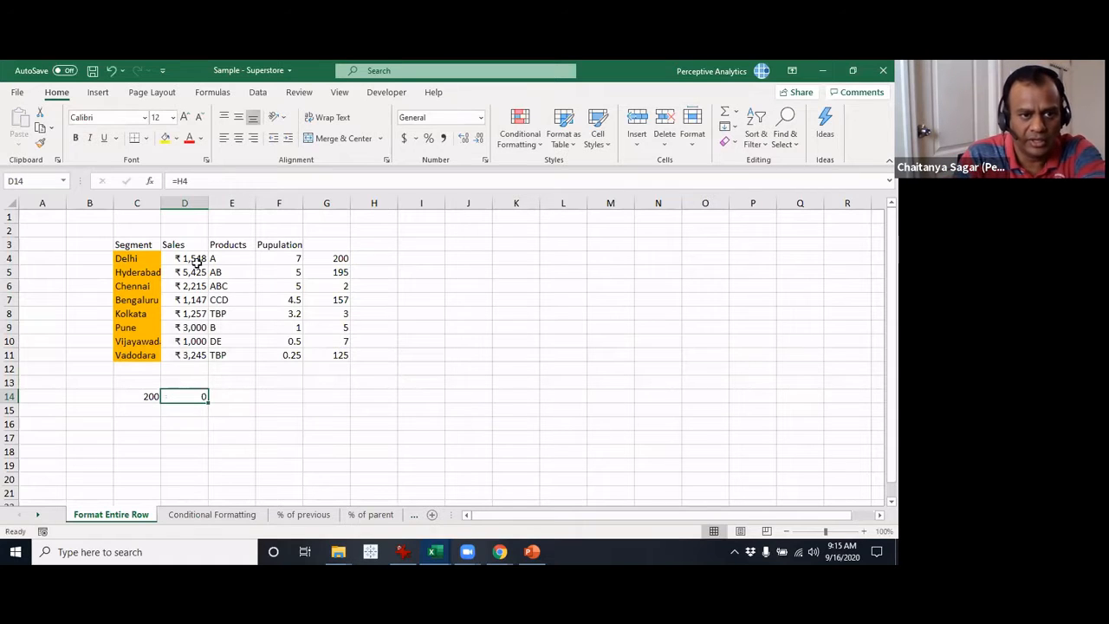
left_click(187, 259)
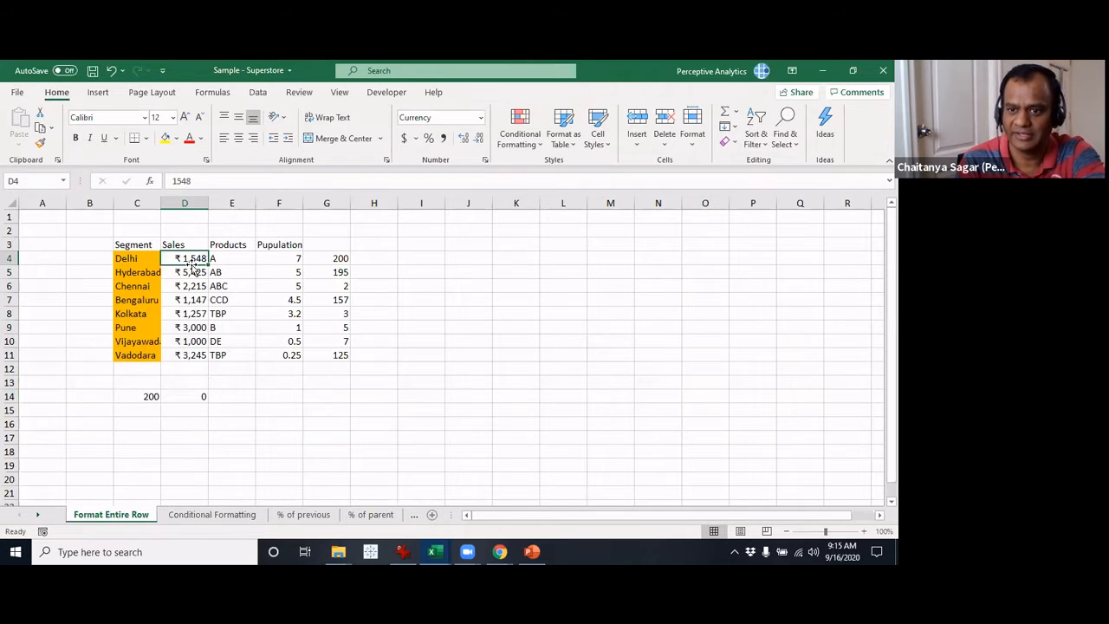
Enter 200 in each of the cells H4, I4 and J4 to test the highlighting rule.
left_click(381, 259)
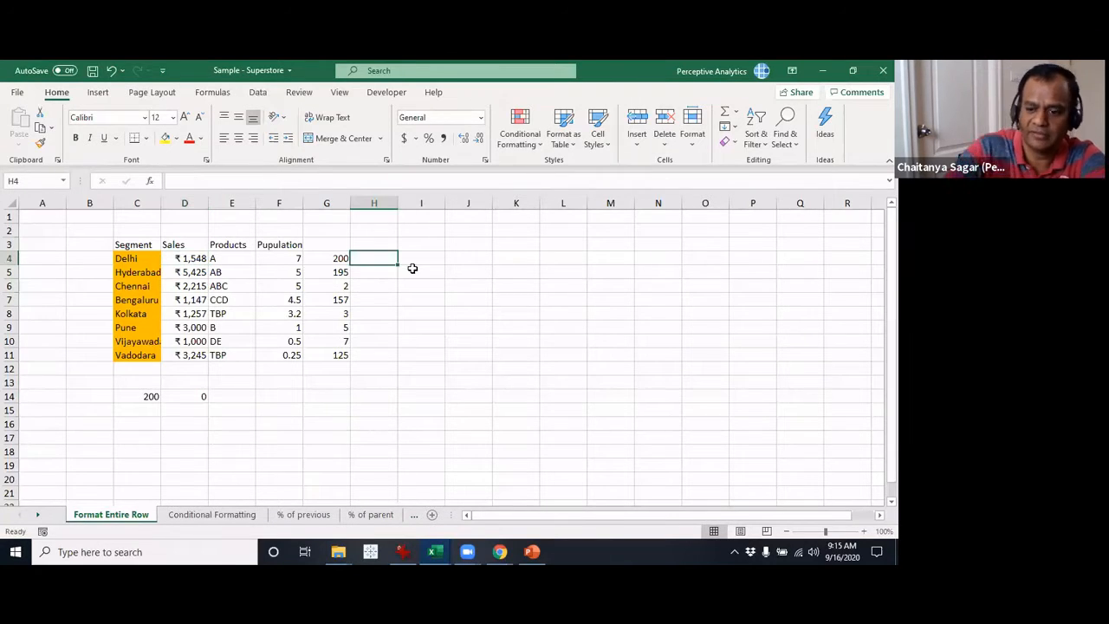
type("200")
key("Return")
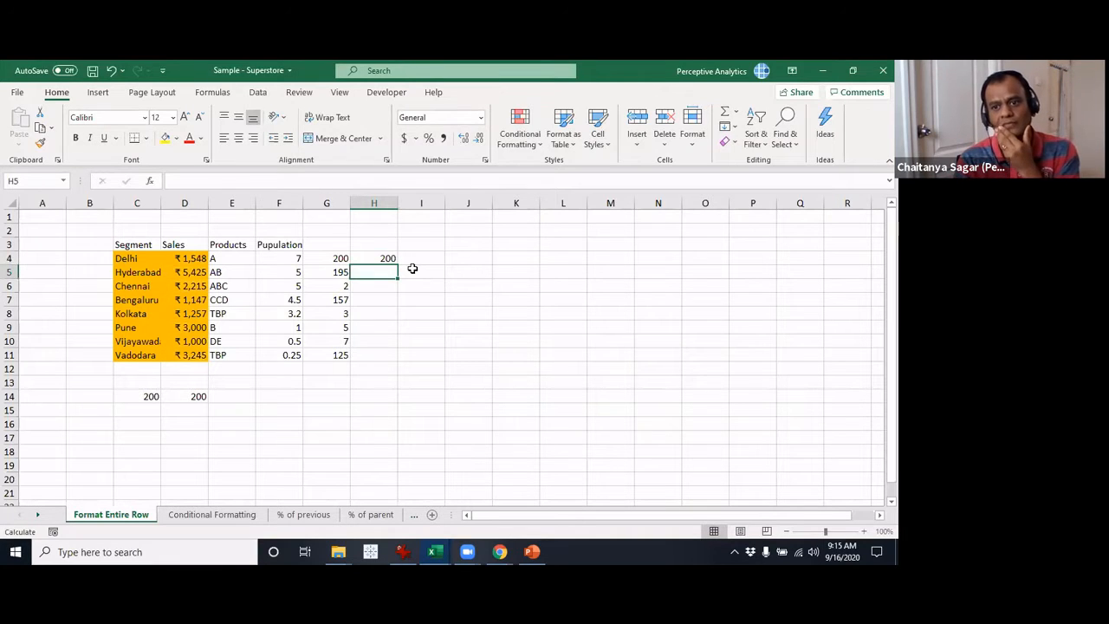
key("Up")
key("Right")
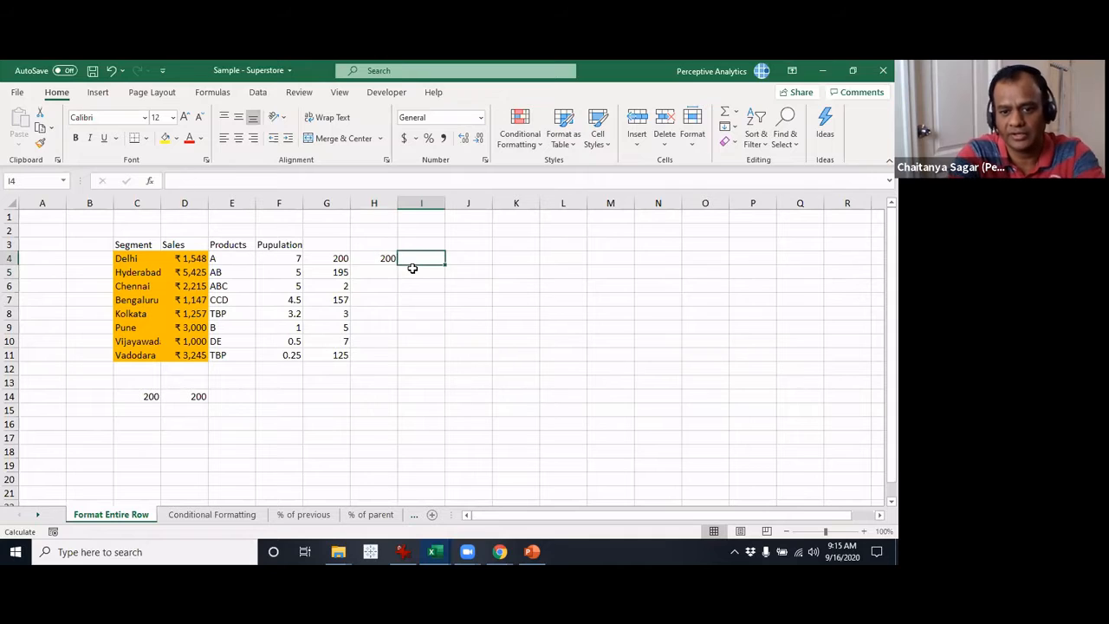
type("200")
key("Return")
key("Up")
key("Right")
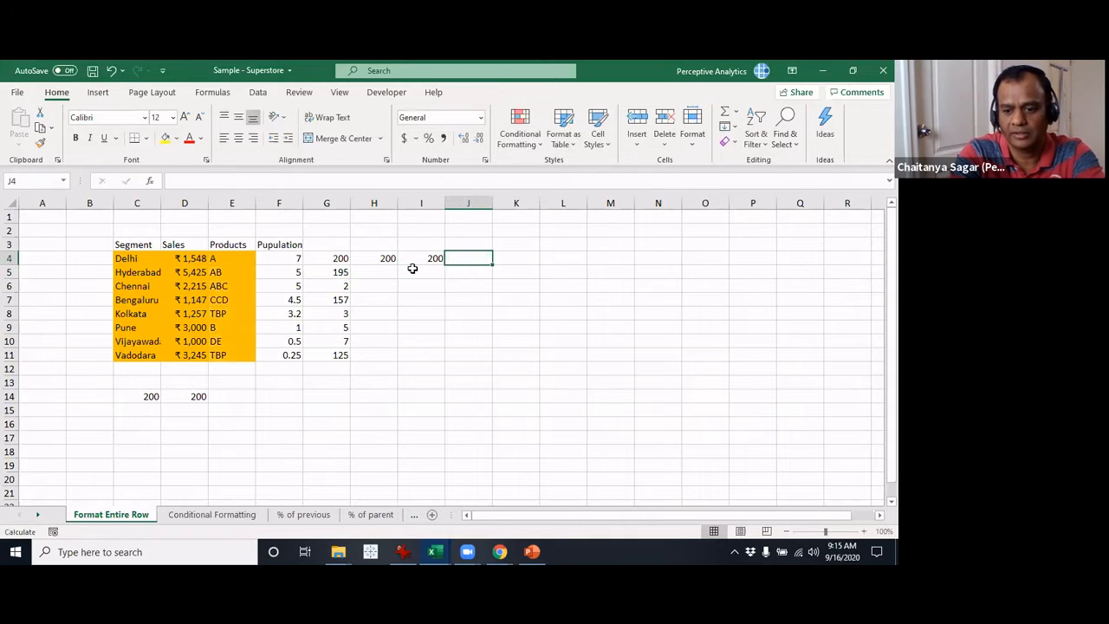
type("200")
key("Return")
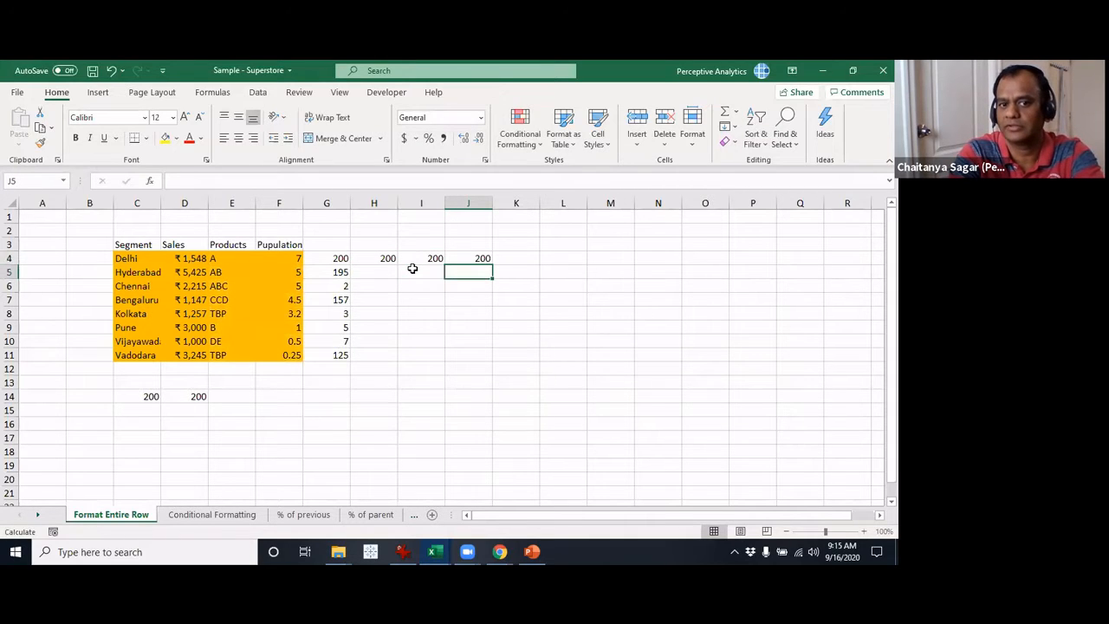
Clear the test values from cells H4:J4.
key("Up")
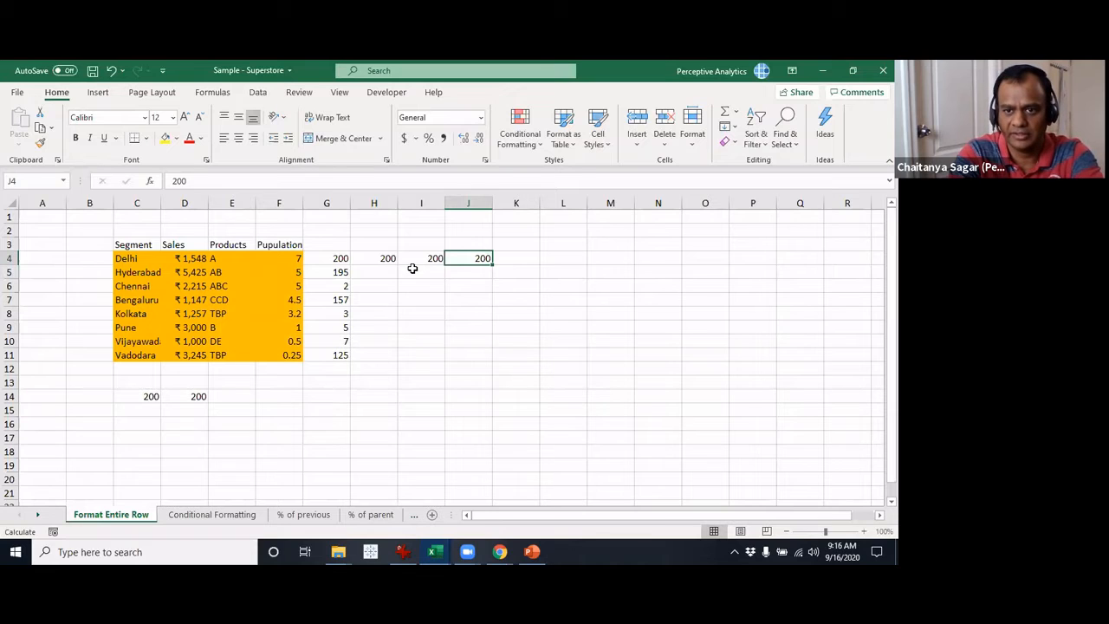
key("shift+Left")
key("shift+Left")
key("Delete")
Change the highlighting rule's formula for C4:G11 to the fully relative =G4>4.5, apply it, and close the rules manager.
key("Left")
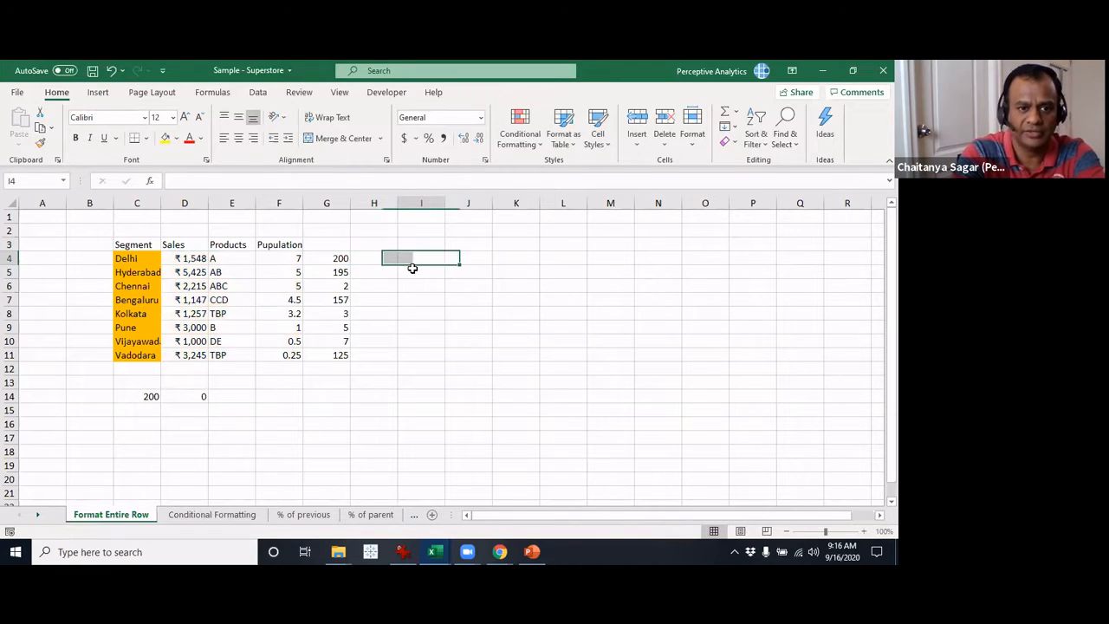
key("Left")
key("Left")
key("Left")
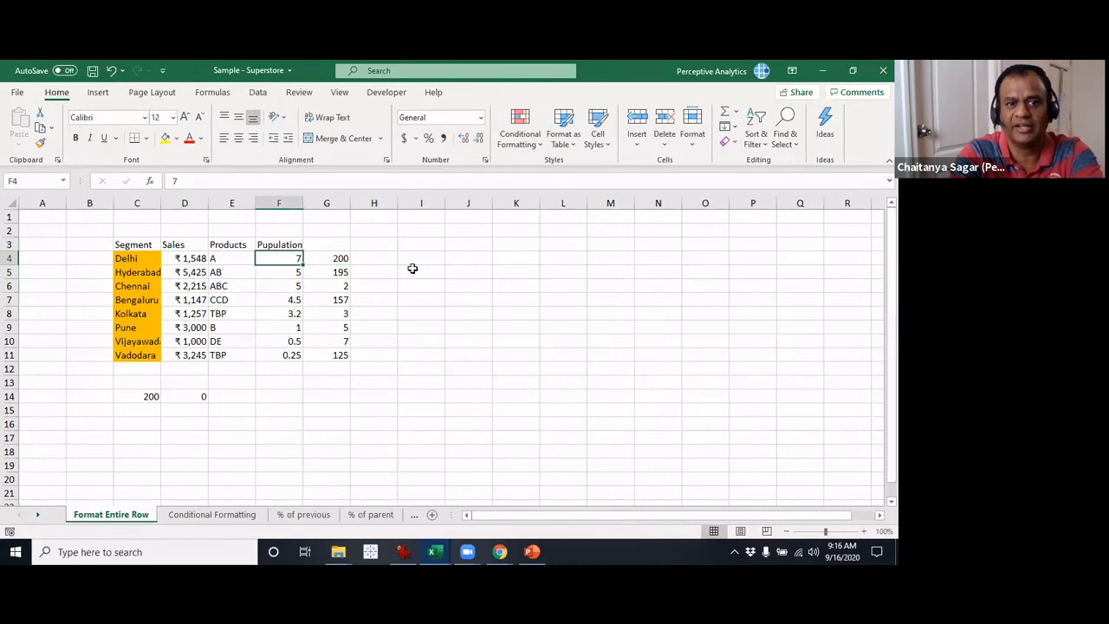
key("ctrl+Left")
key("ctrl+shift+Right")
key("ctrl+shift+Down")
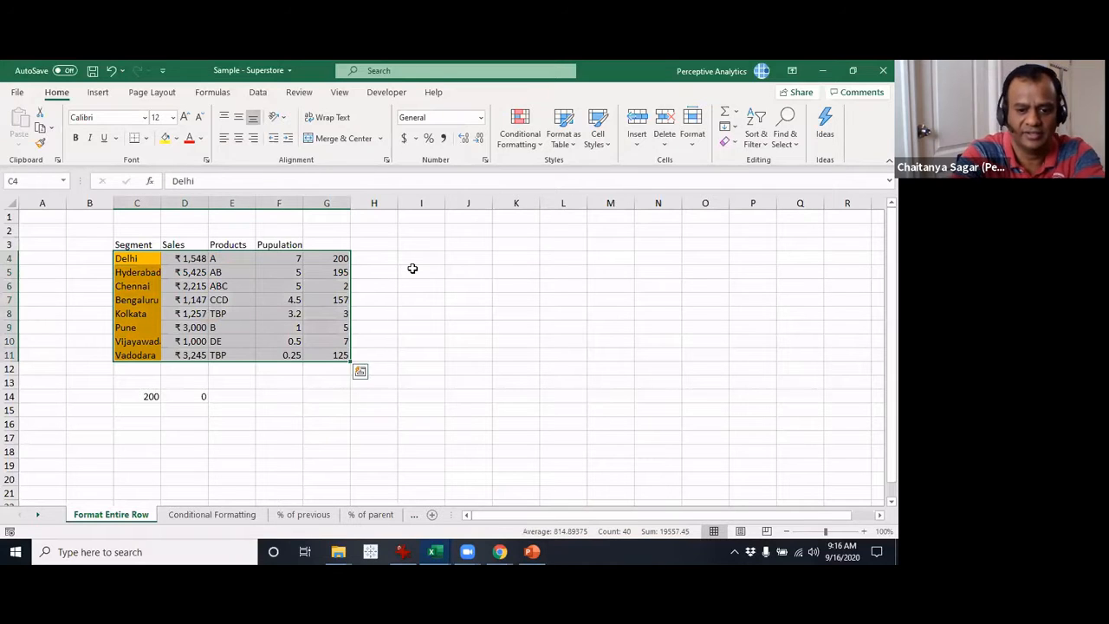
key("alt+o")
key("d")
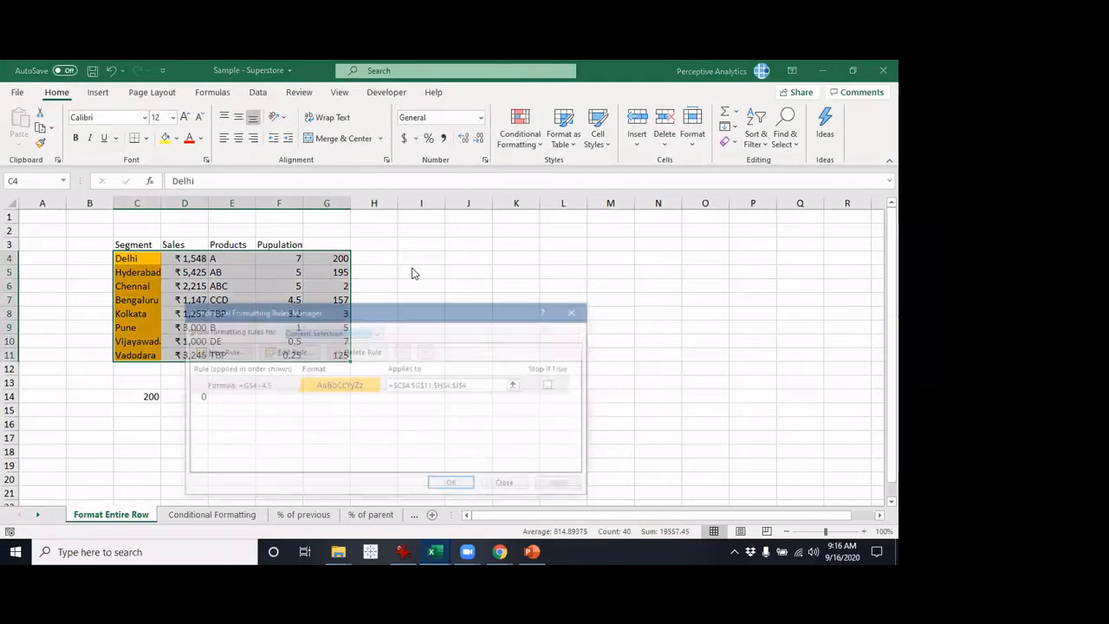
left_click(252, 390)
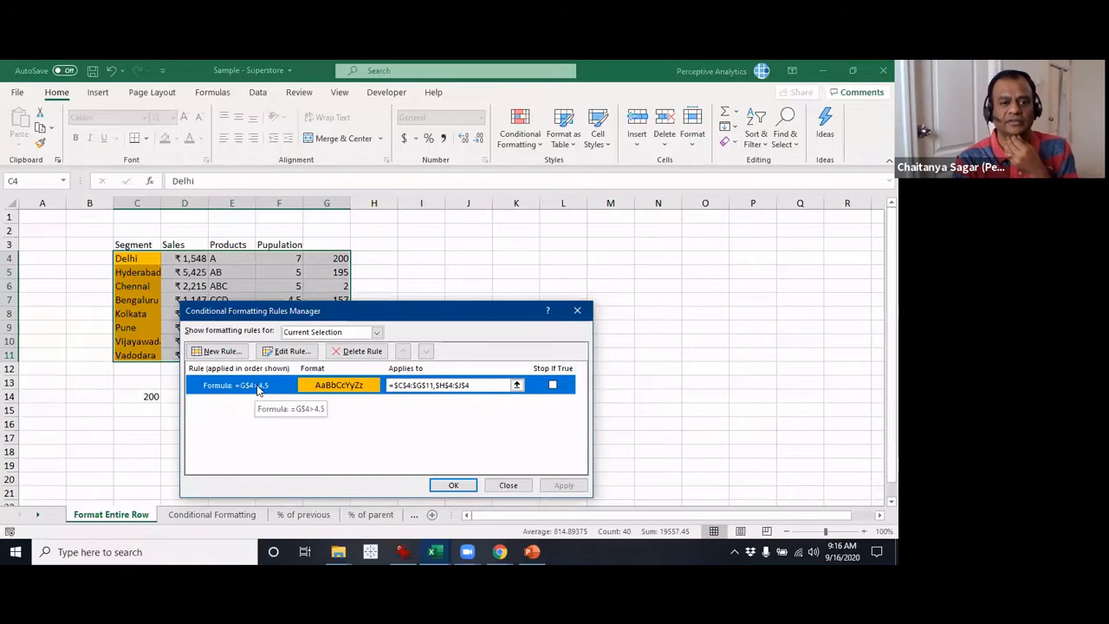
left_click(290, 351)
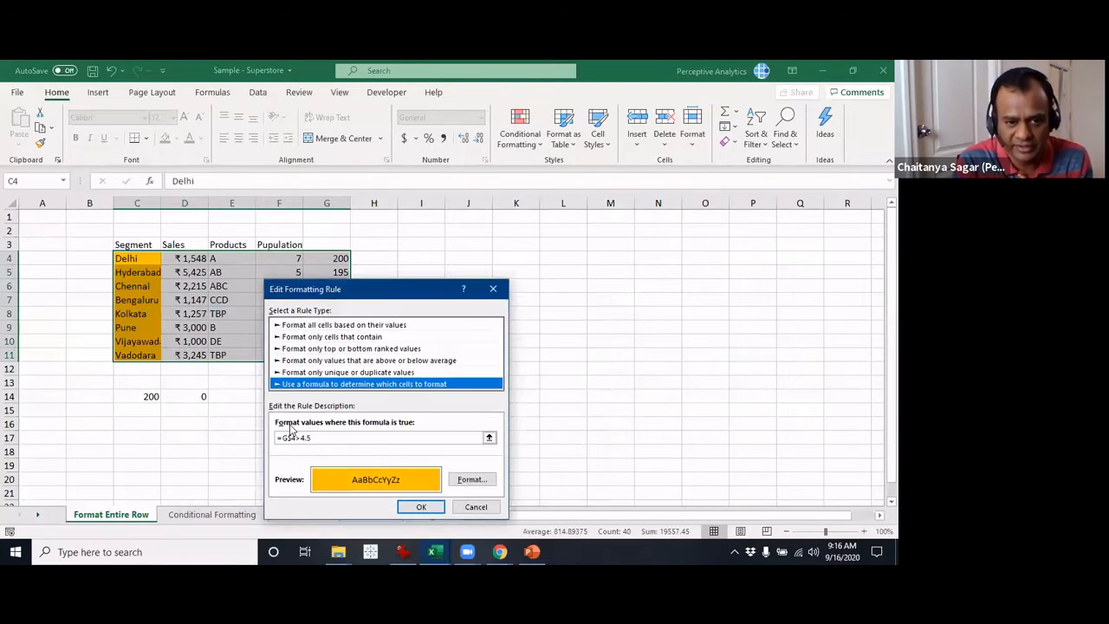
left_click(289, 438)
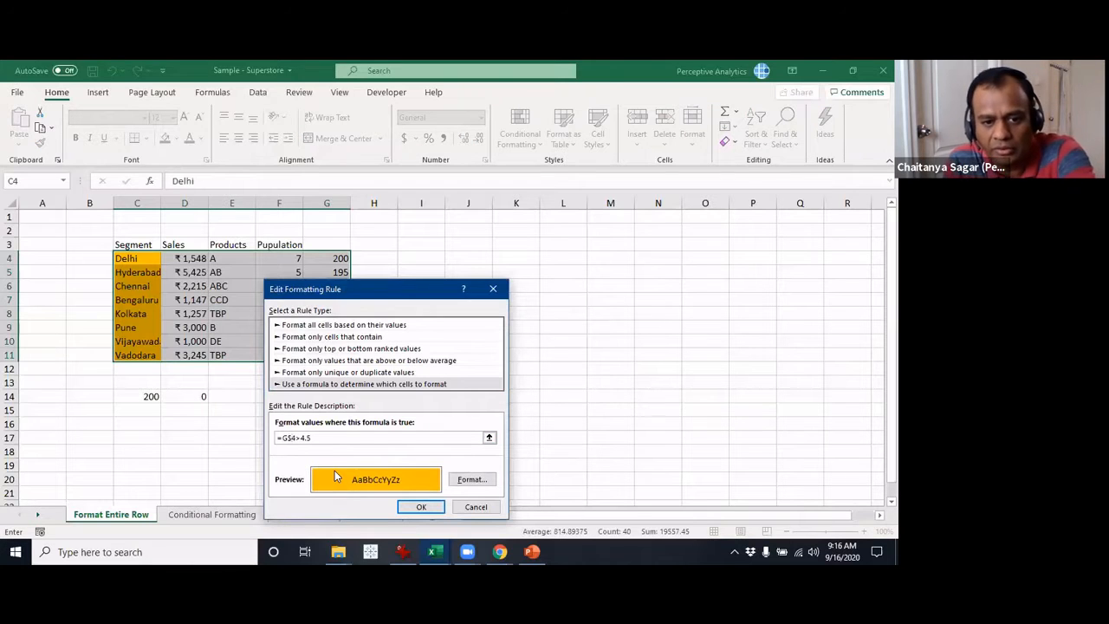
key("BackSpace")
left_click(419, 507)
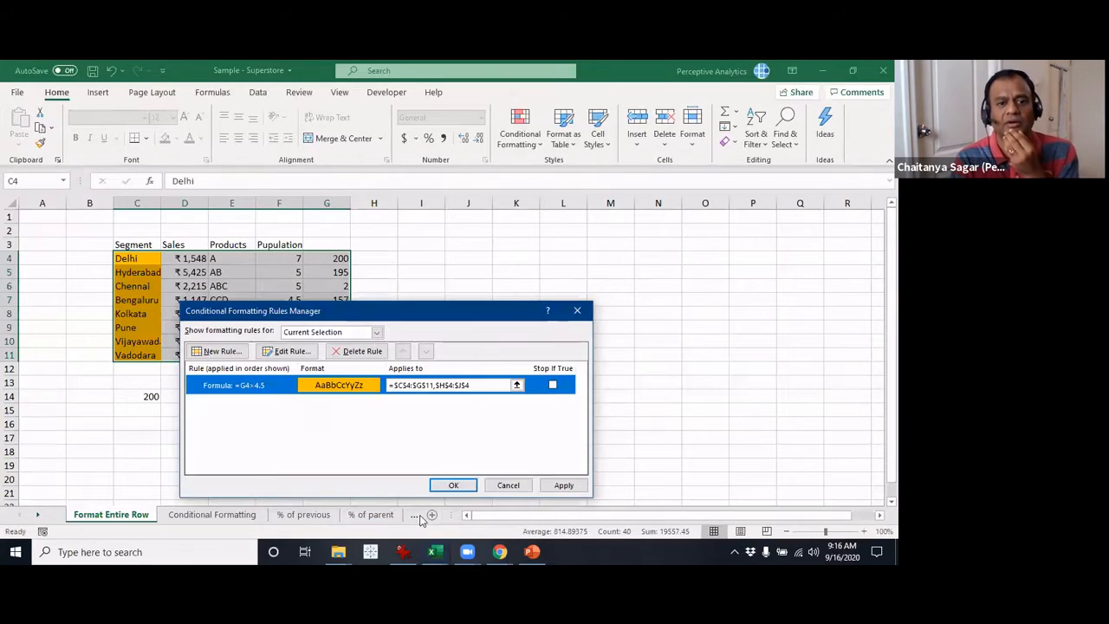
left_click(563, 485)
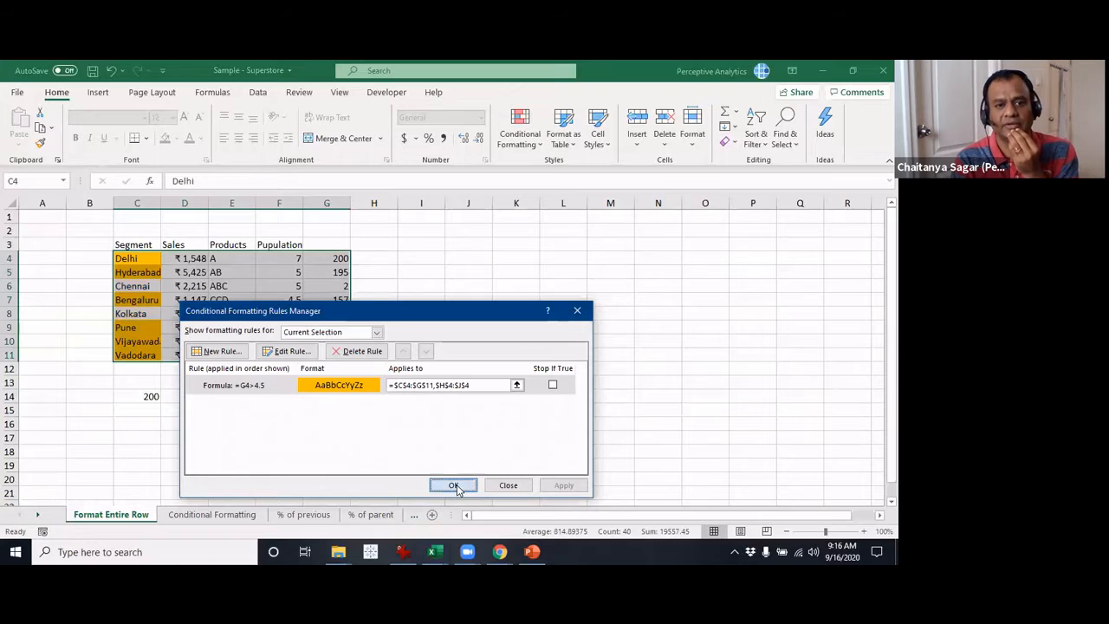
left_click(454, 486)
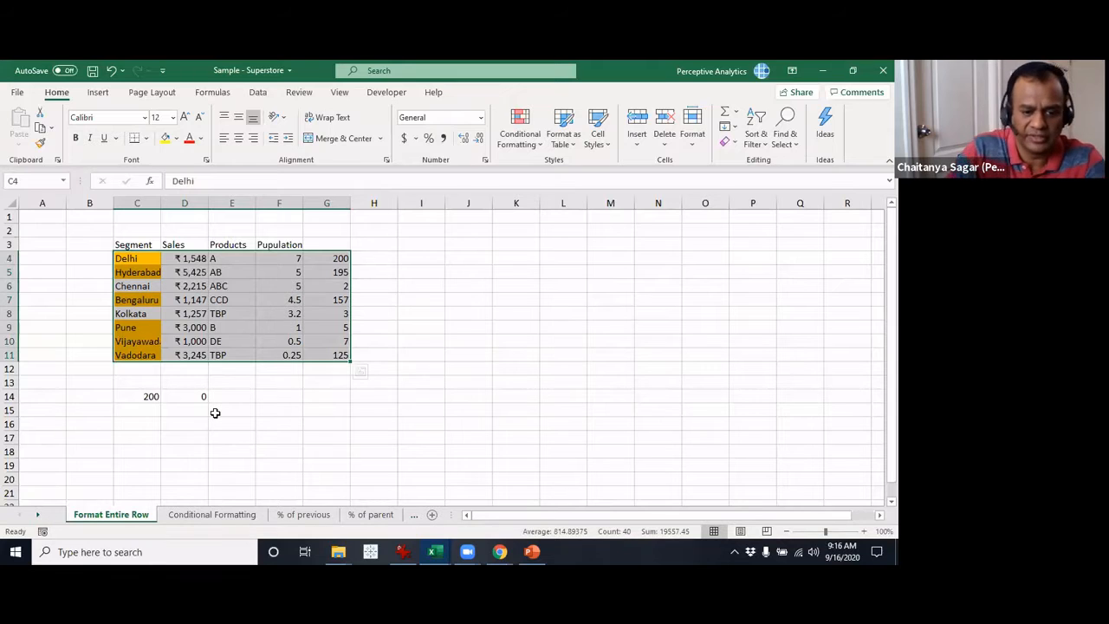
Edit the highlighting rule's formula to =G4>200, apply it to the table, and close the rules manager.
key("alt+h")
key("l")
key("r")
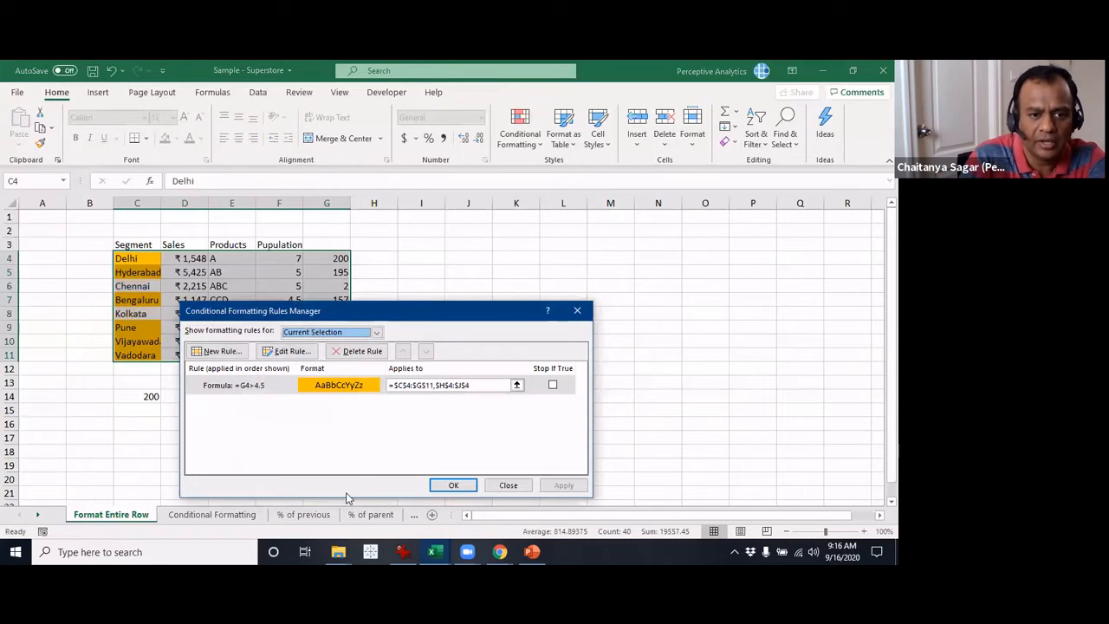
left_click(288, 353)
left_click(336, 438)
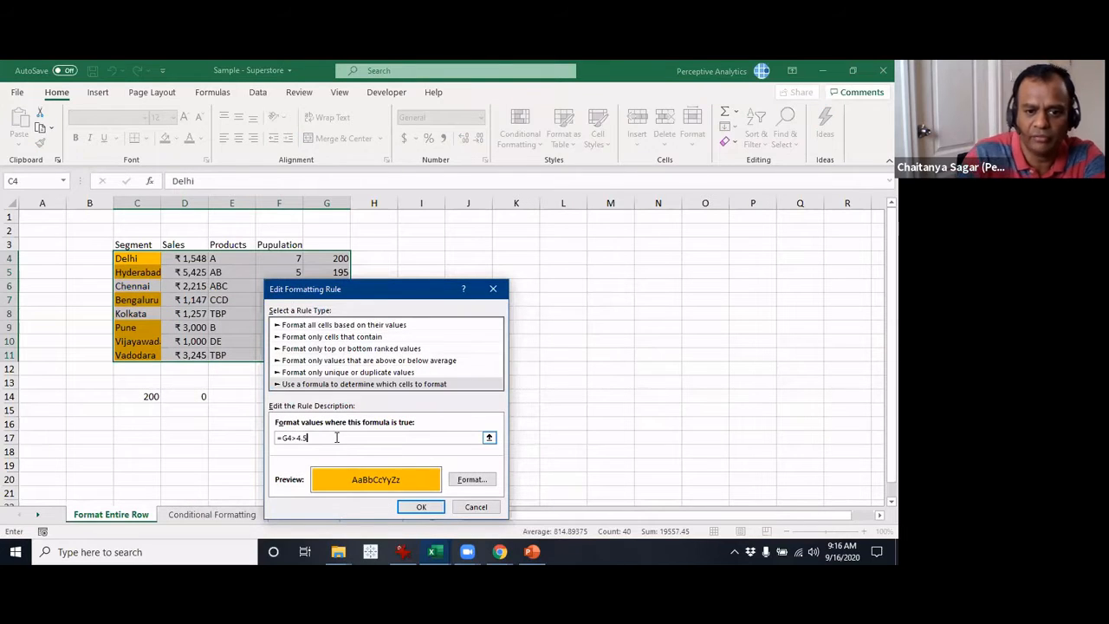
key("BackSpace")
key("BackSpace")
key("BackSpace")
type("200")
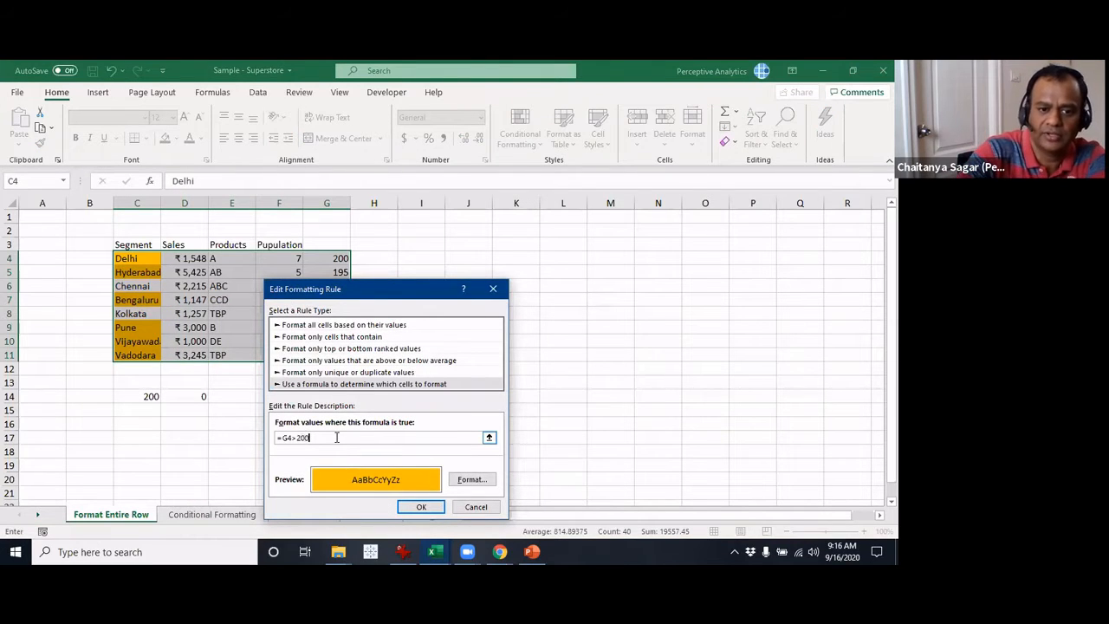
left_click(422, 507)
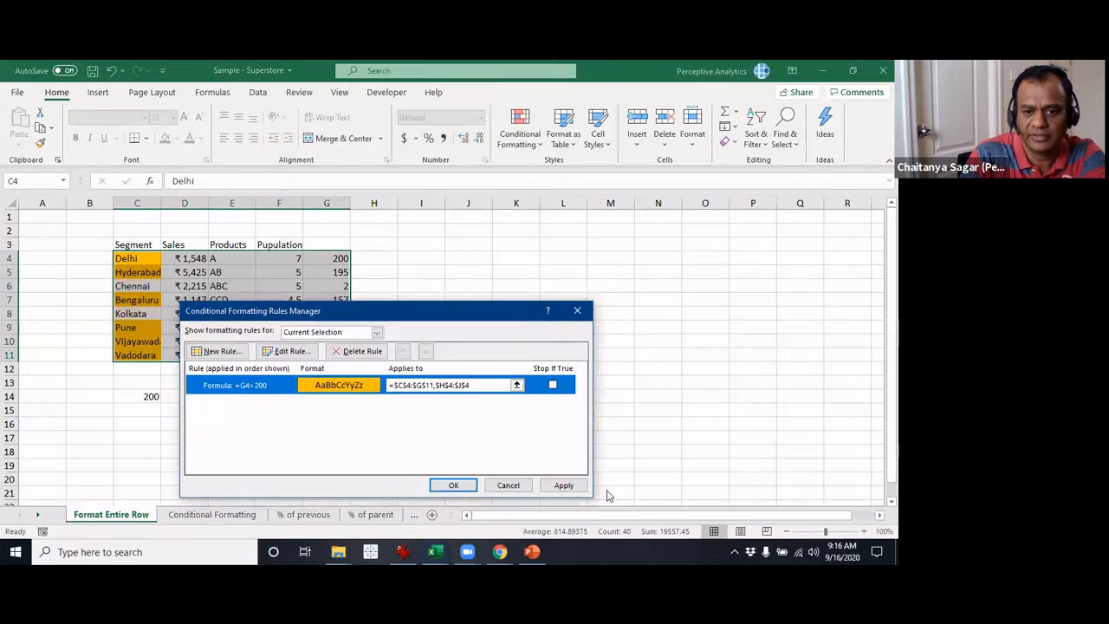
left_click(565, 486)
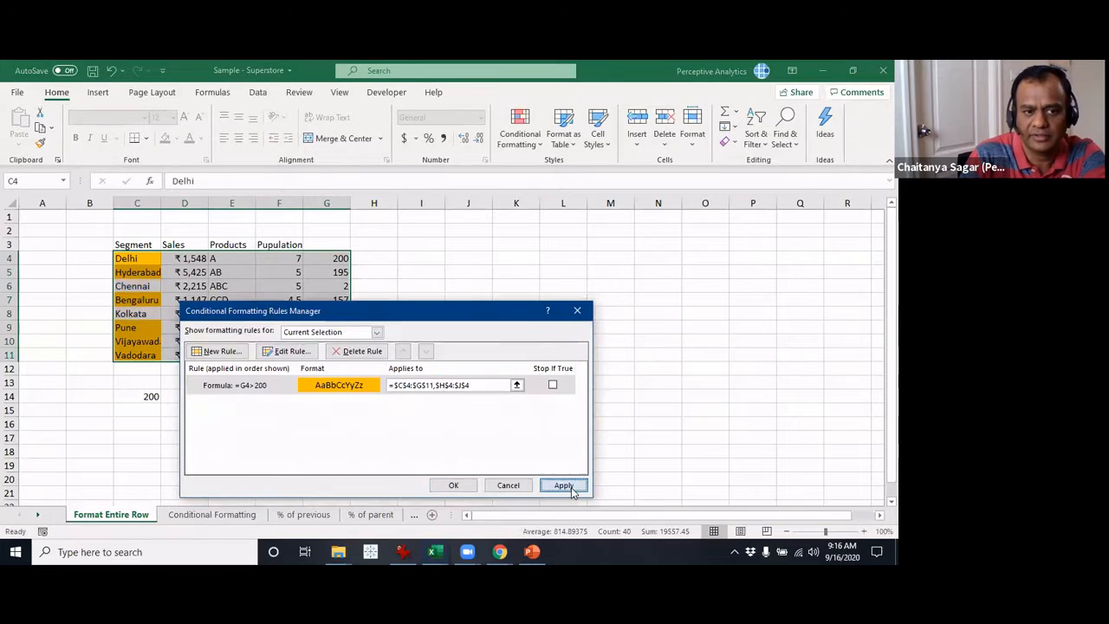
left_click(457, 487)
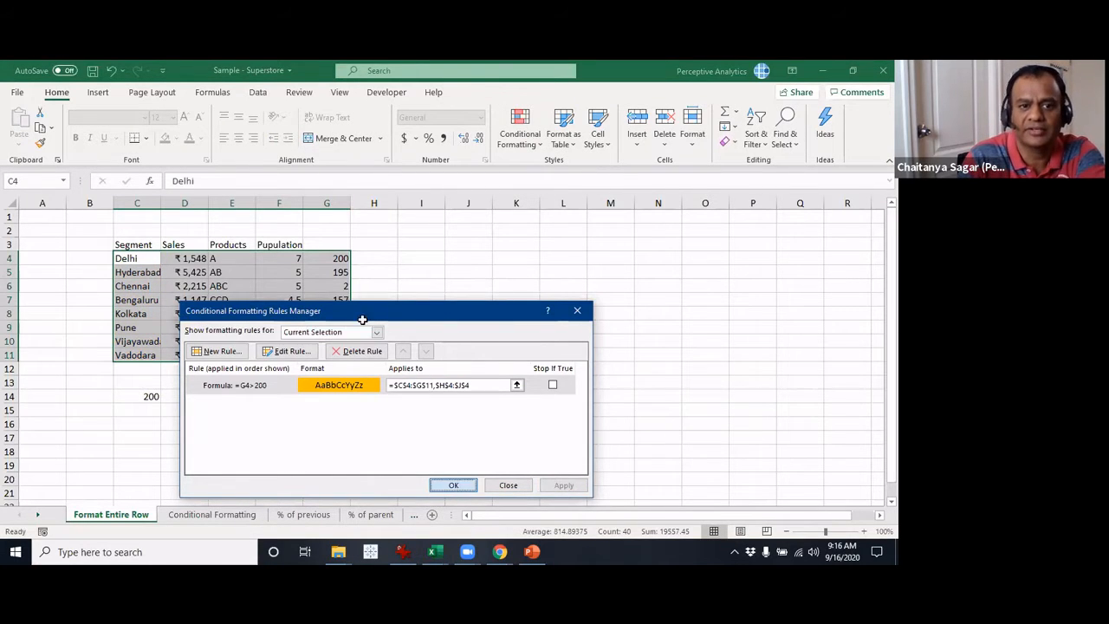
Set the value in cell G4 to 201 to test the rule's threshold.
left_click(333, 262)
key("BackSpace")
type("1")
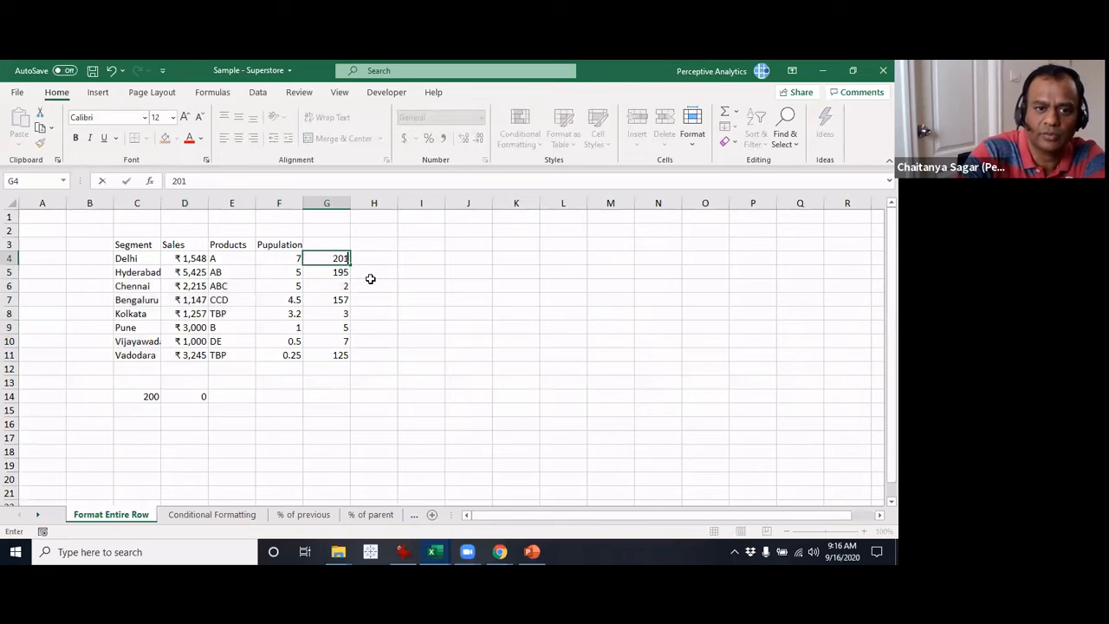
key("Return")
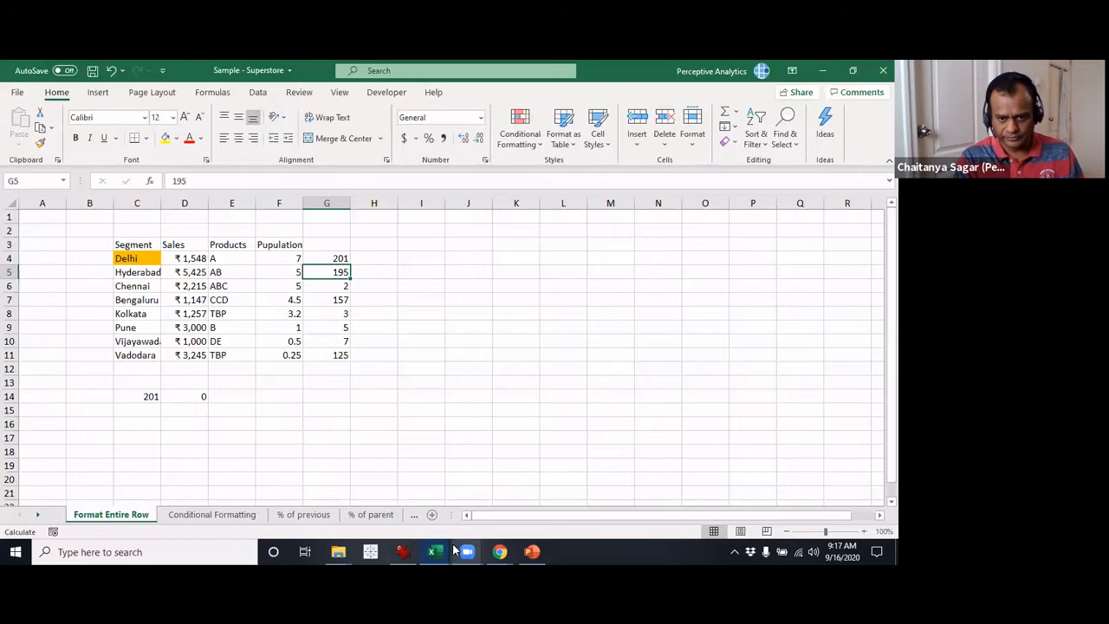
Switch to the tf16400656_win323 workbook and collapse the ribbon to show more of the Start sheet.
mouse_move(442, 551)
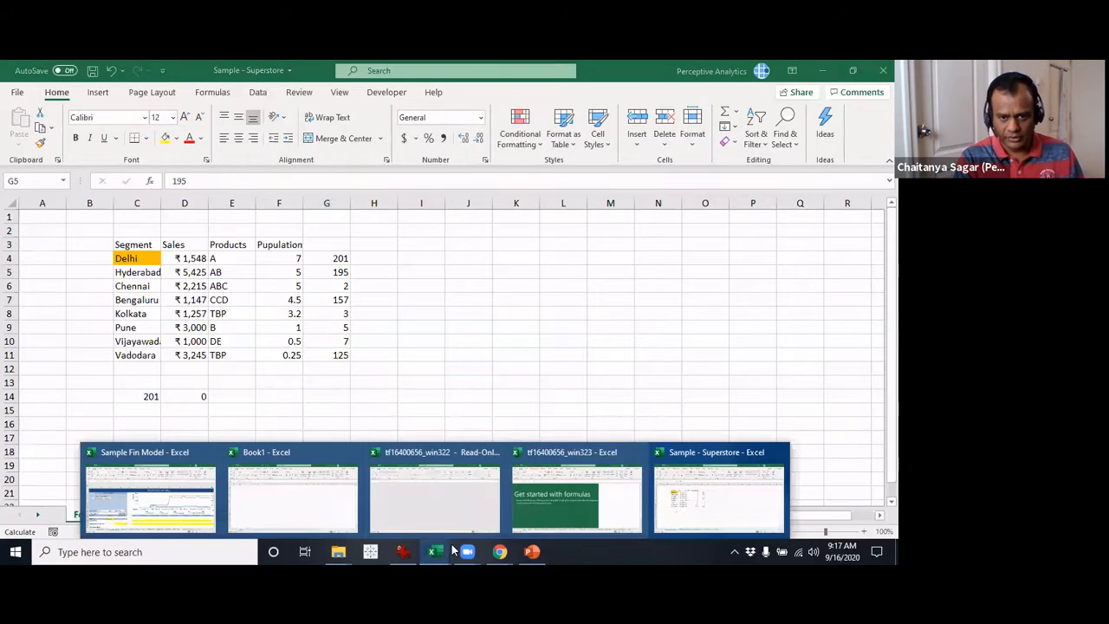
left_click(532, 503)
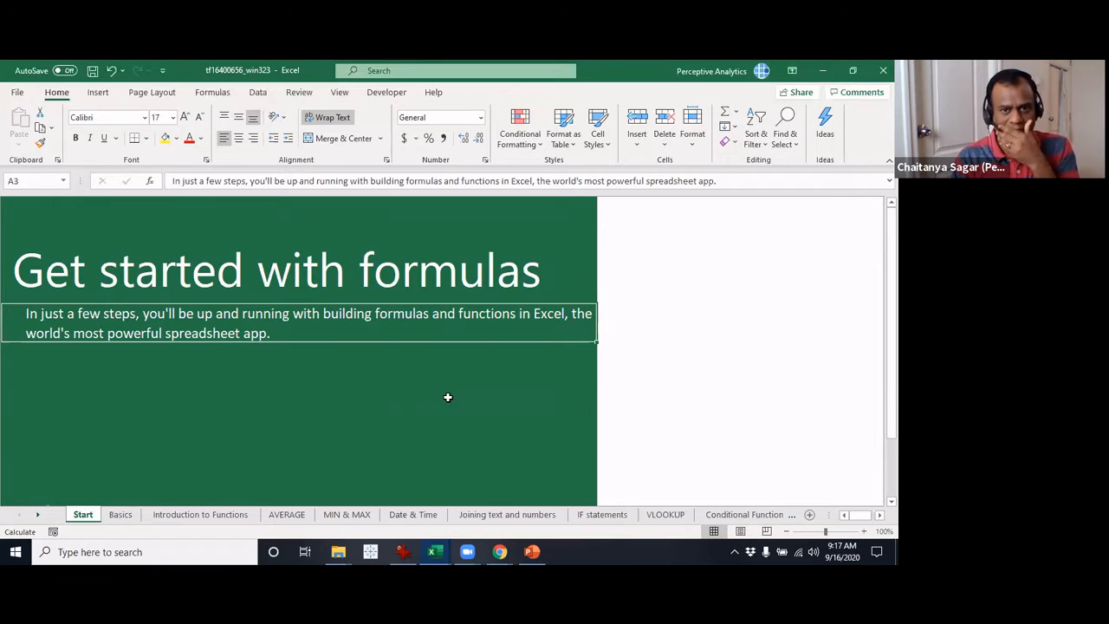
double_click(59, 92)
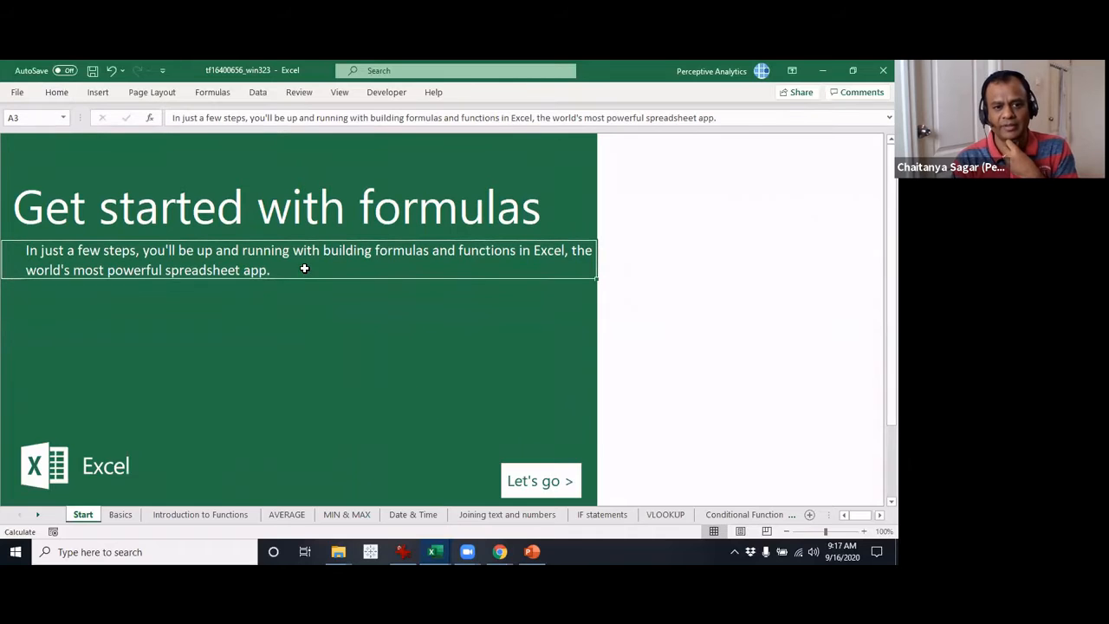
left_click(302, 313)
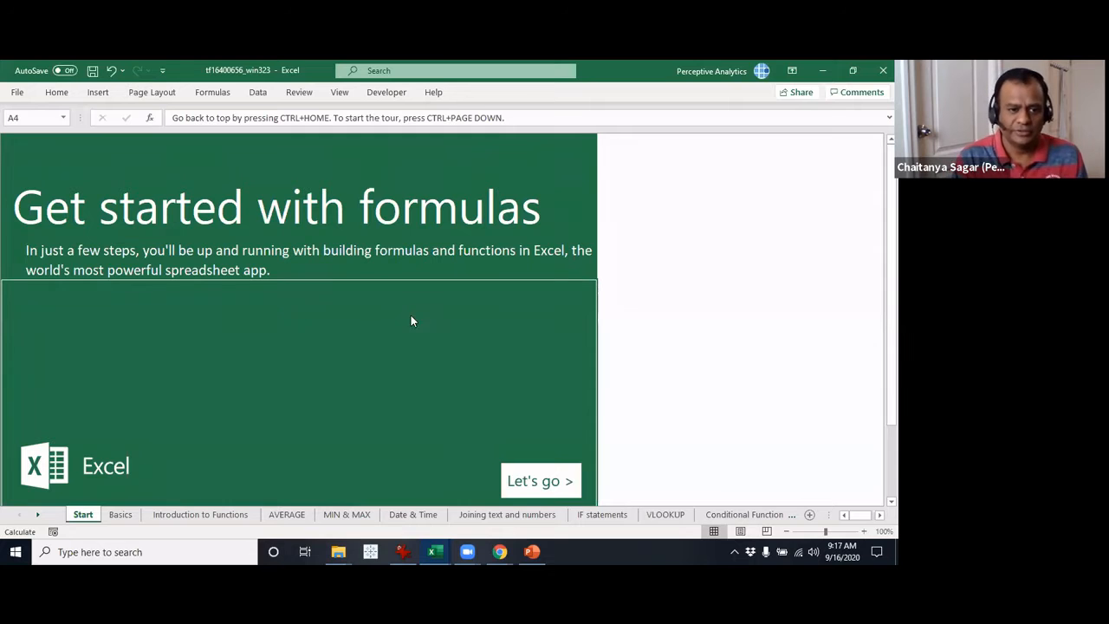
Open the Basics sheet and examine the annotated SUM formula, from its equals sign to its range arguments.
left_click(122, 517)
scroll(537, 355, "up", 5)
scroll(549, 369, "down", 3)
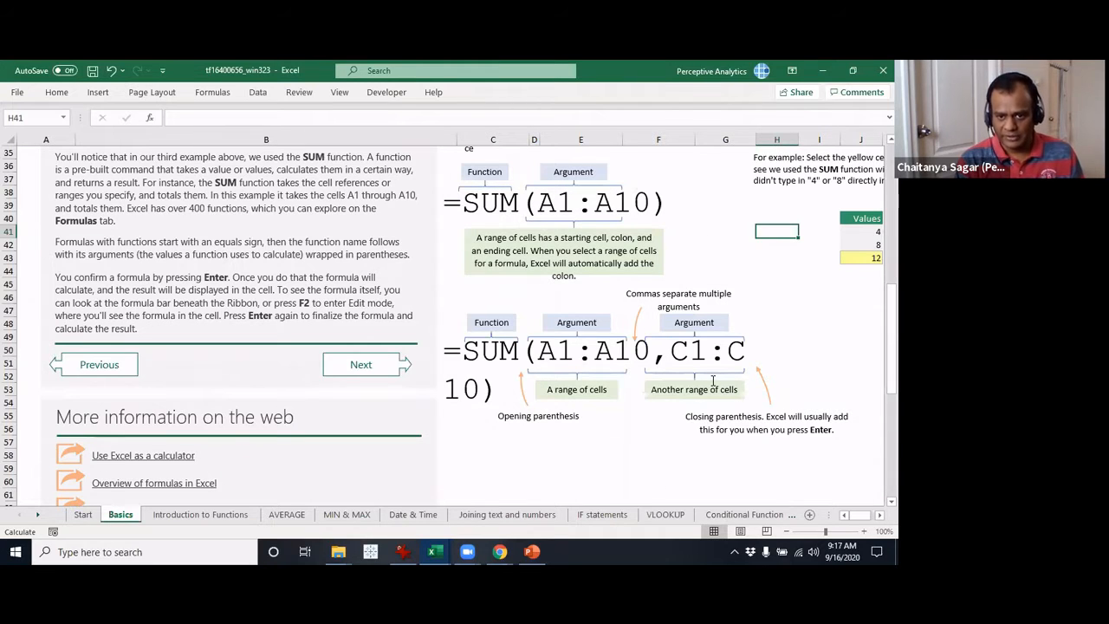
left_click(659, 494)
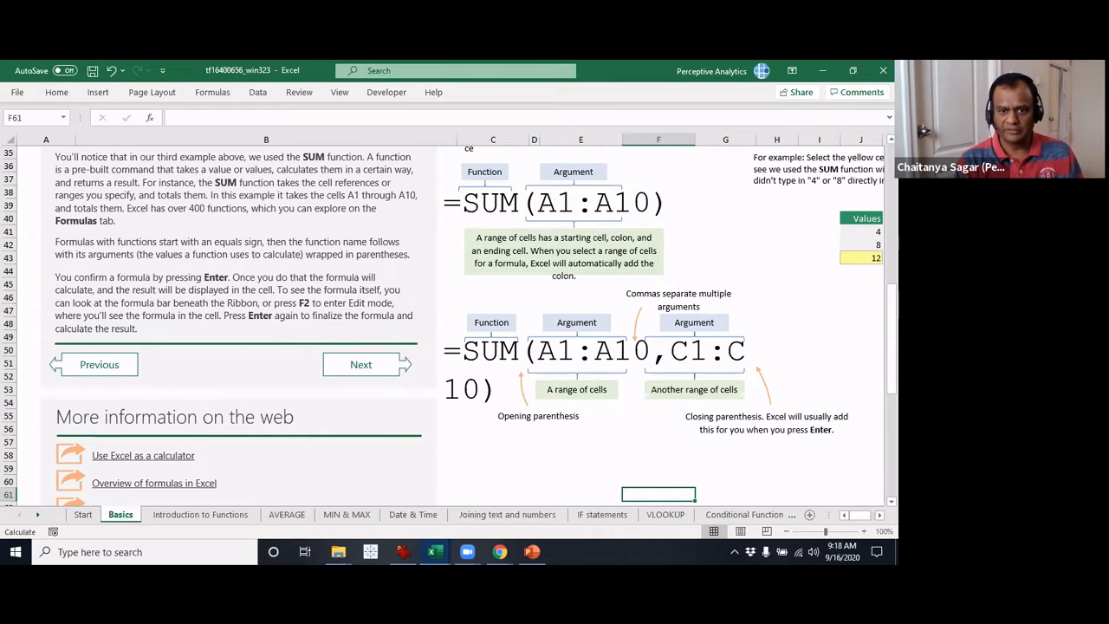
scroll(457, 319, "right", 2)
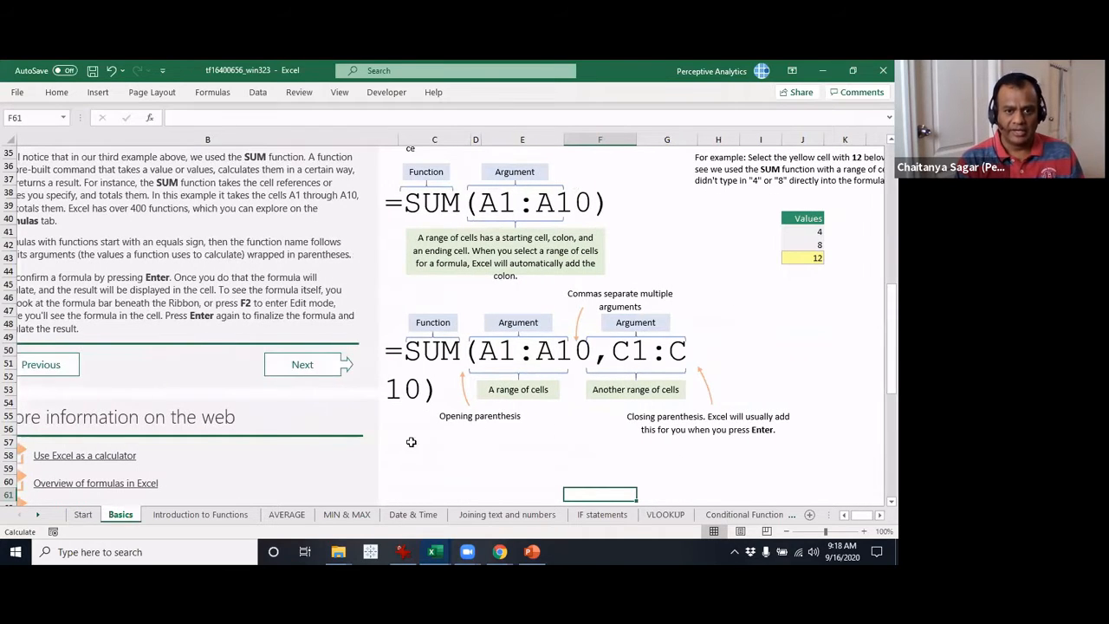
left_click(394, 347)
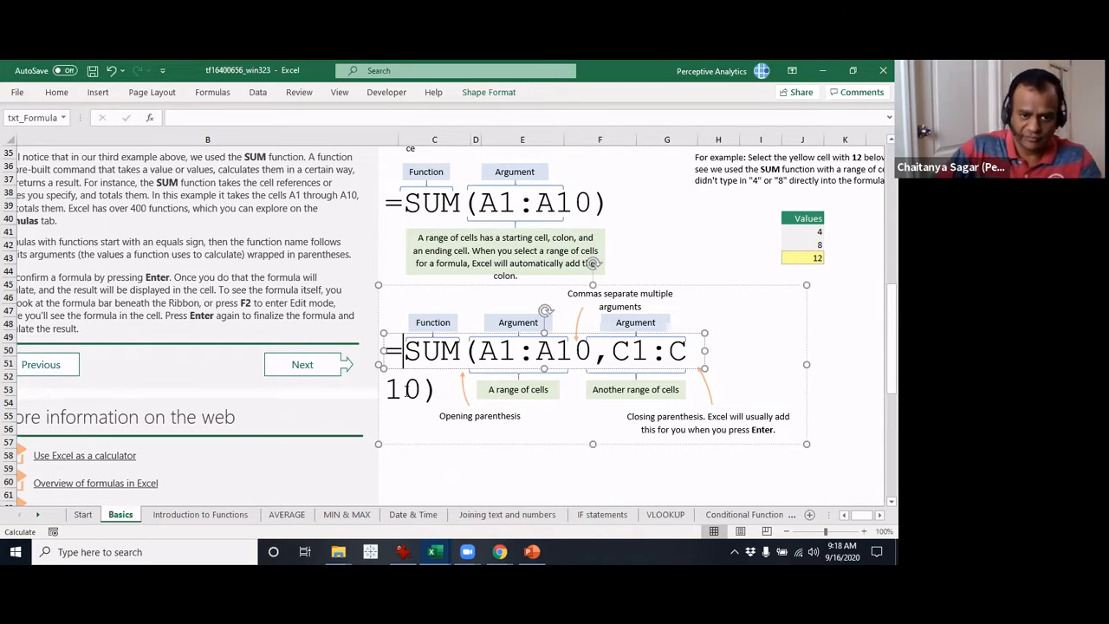
Create a blank workbook and enter the formula =SUM(E3:F3) in cell D3.
key("ctrl+n")
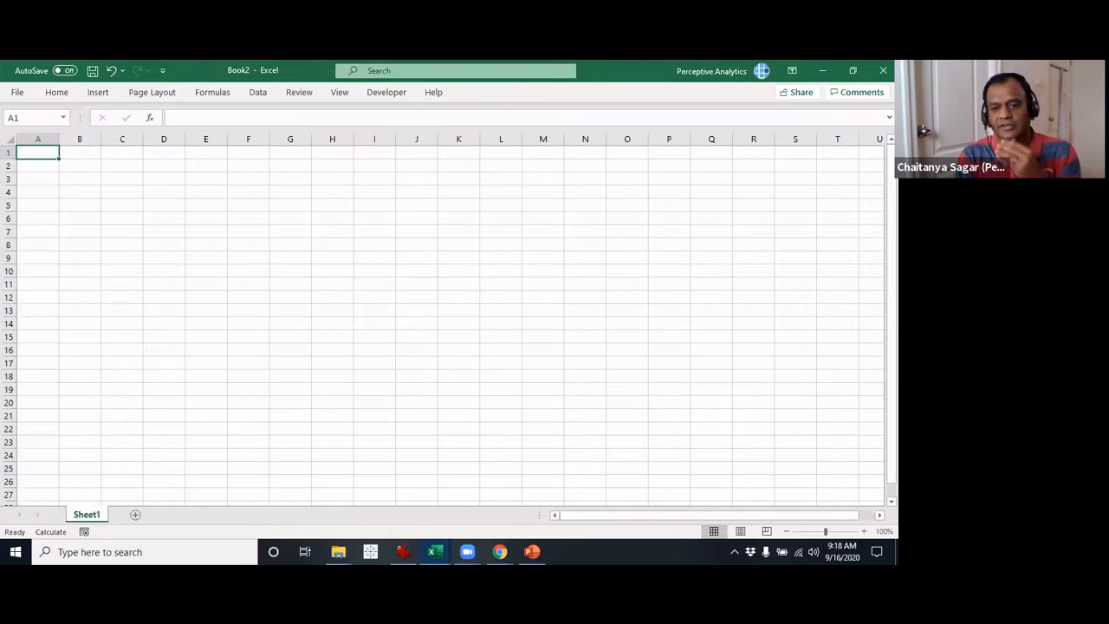
left_click(840, 531)
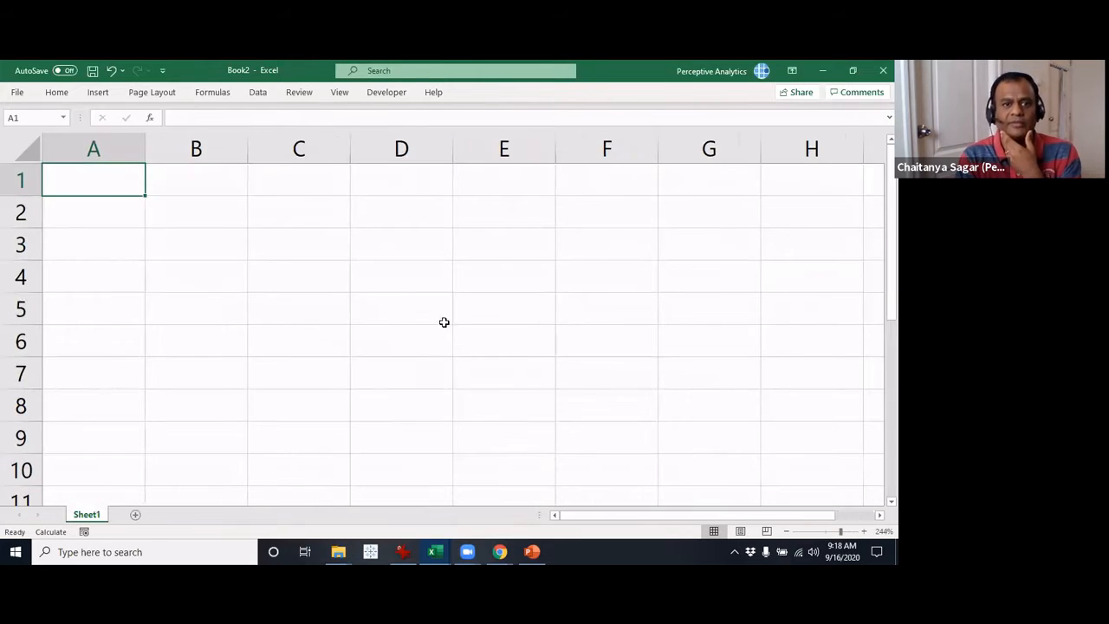
left_click(373, 241)
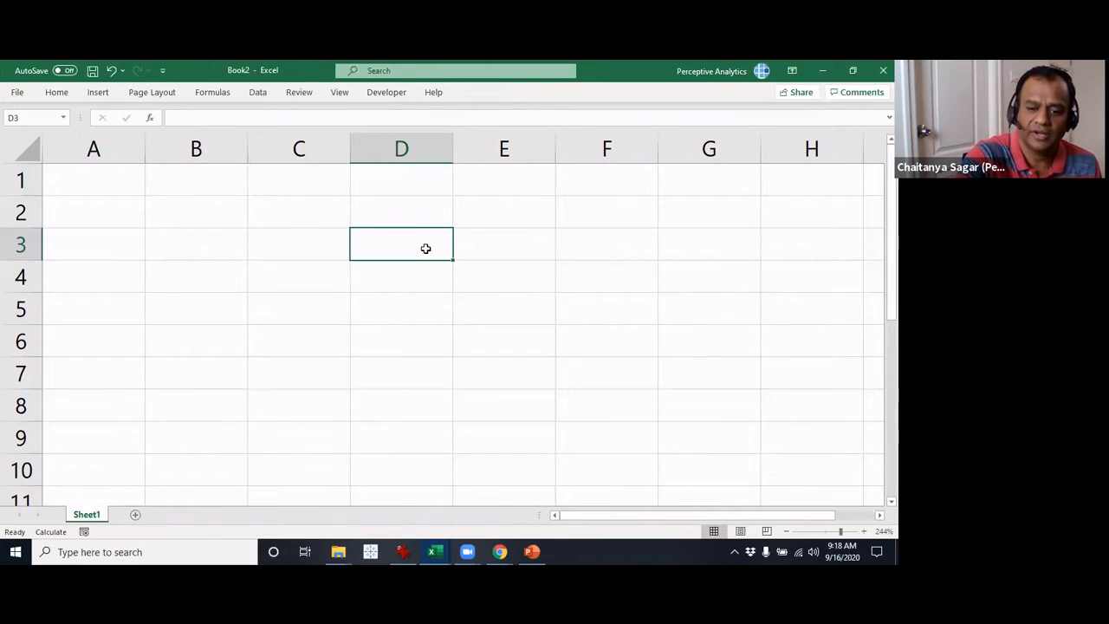
type("=sum(")
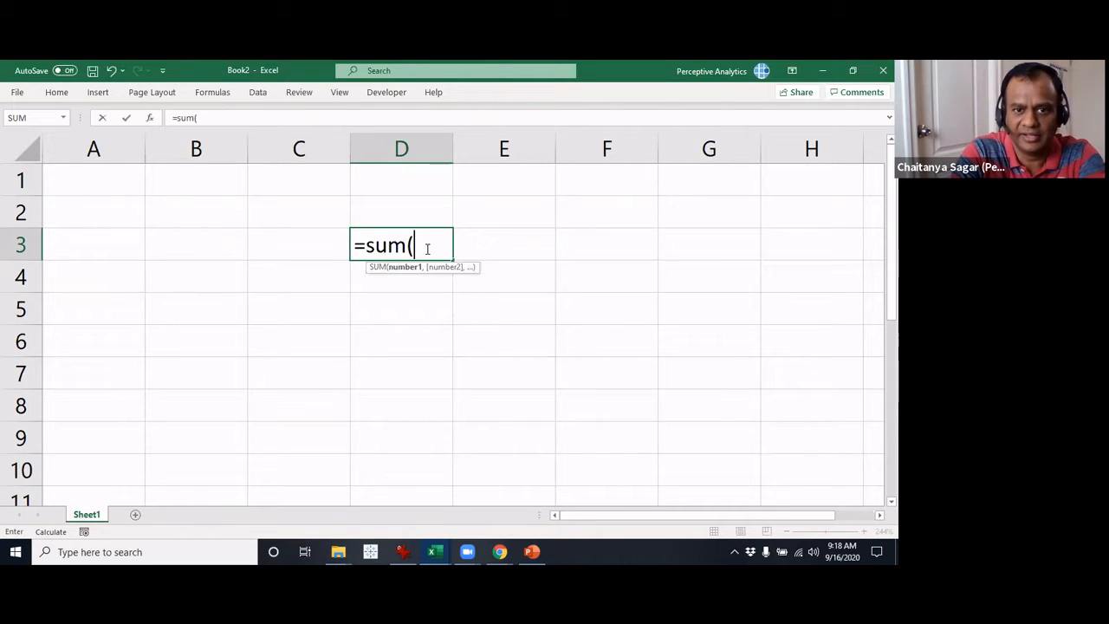
key("Right")
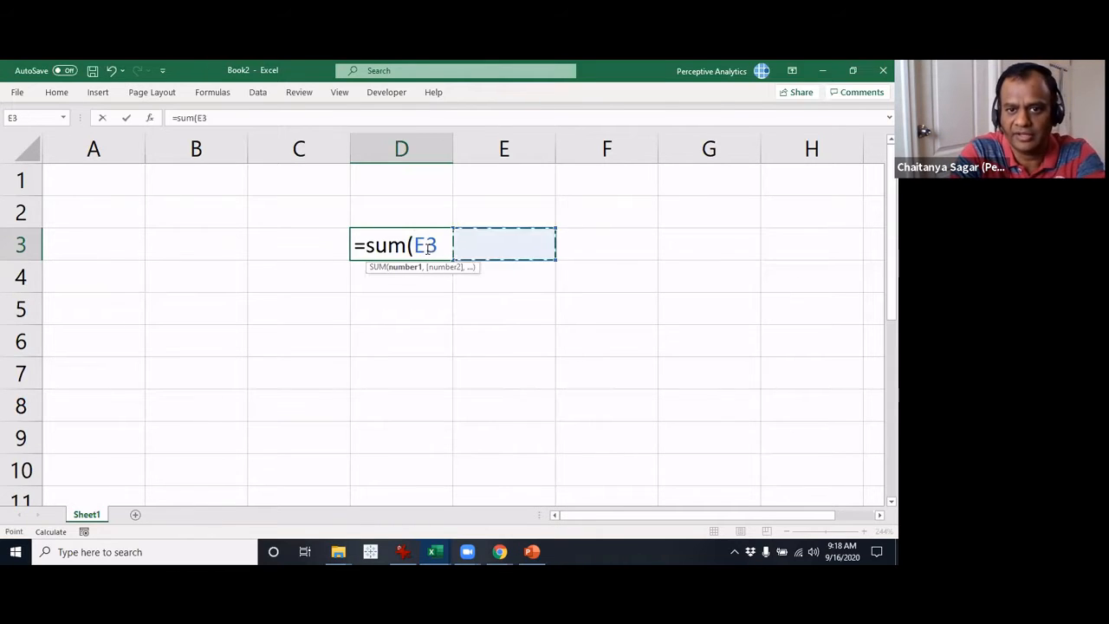
key("shift+Right")
type(")")
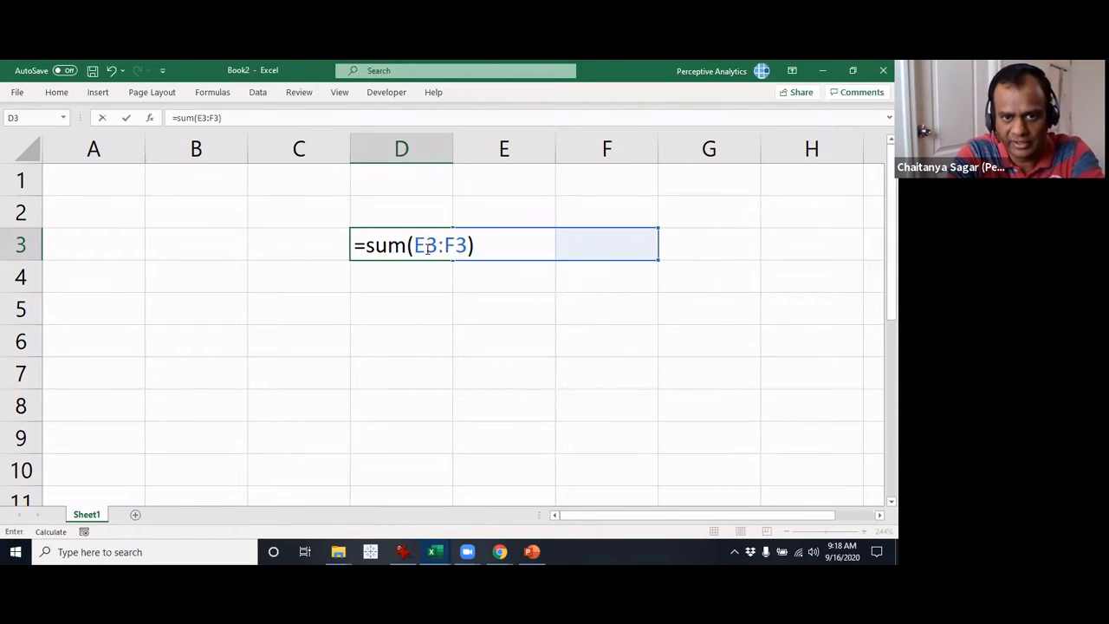
key("Return")
key("Up")
key("F2")
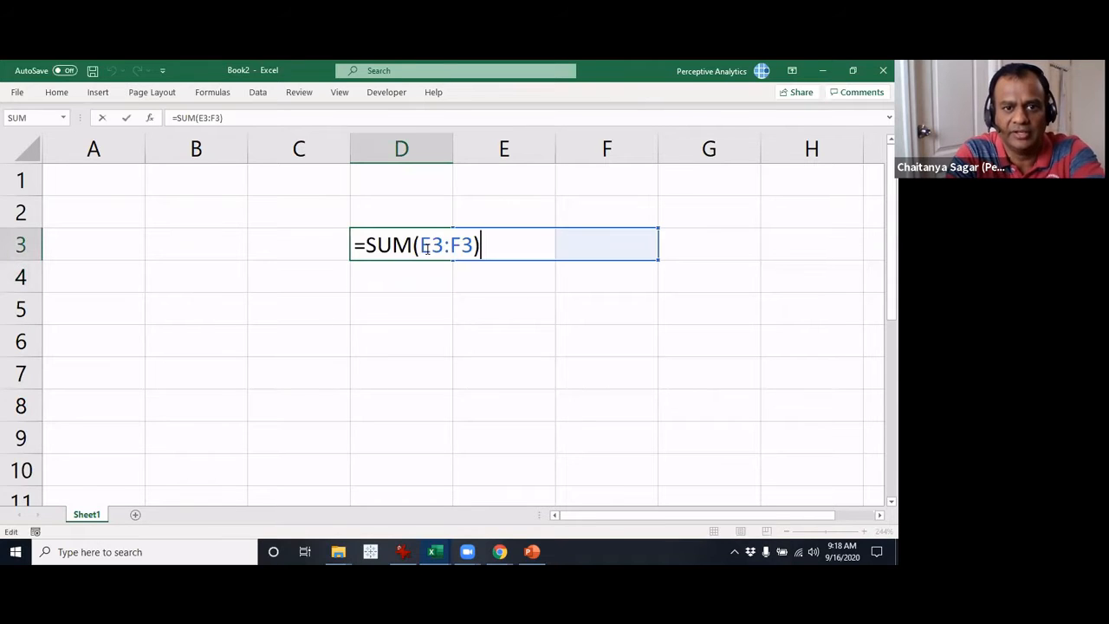
key("Escape")
Copy the SUM formula from D3 into cell D4.
key("ctrl+c")
key("Down")
key("ctrl+v")
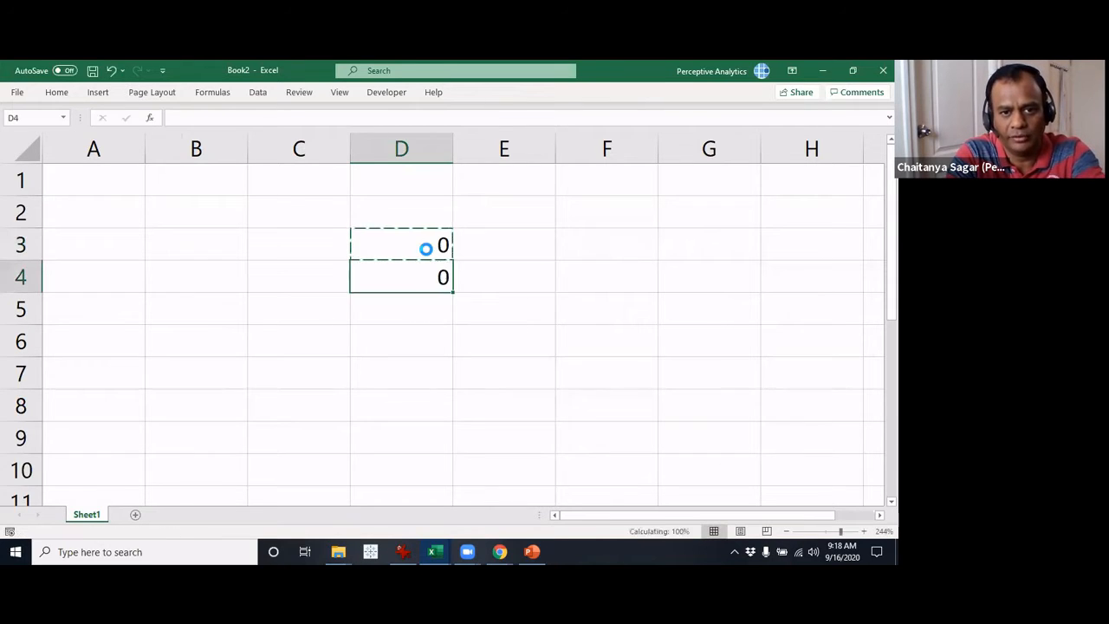
Replace the leading equals sign of the D4 formula with a plus sign, entering +SUM(E4:F4), and review the entry.
key("F2")
key("Home")
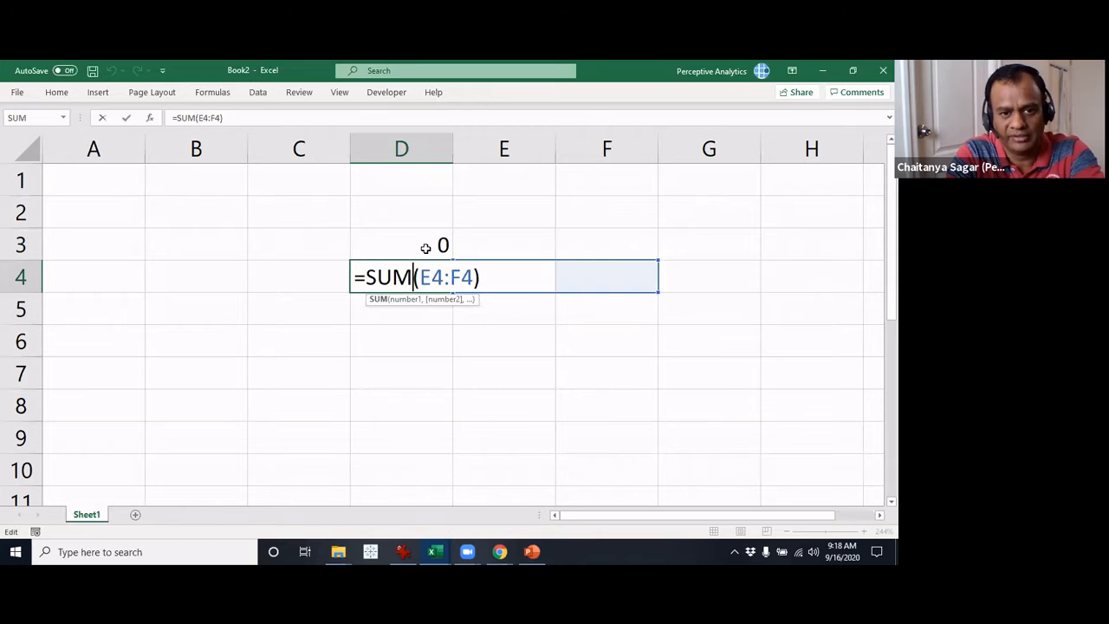
key("shift+Right")
type("+")
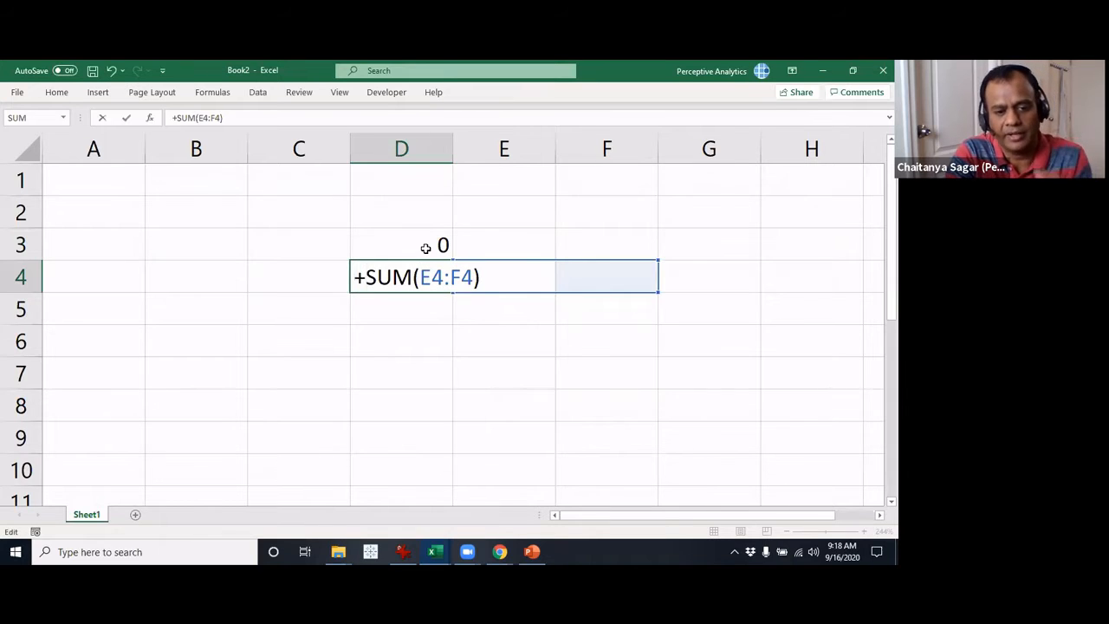
key("Return")
key("Up")
key("Up")
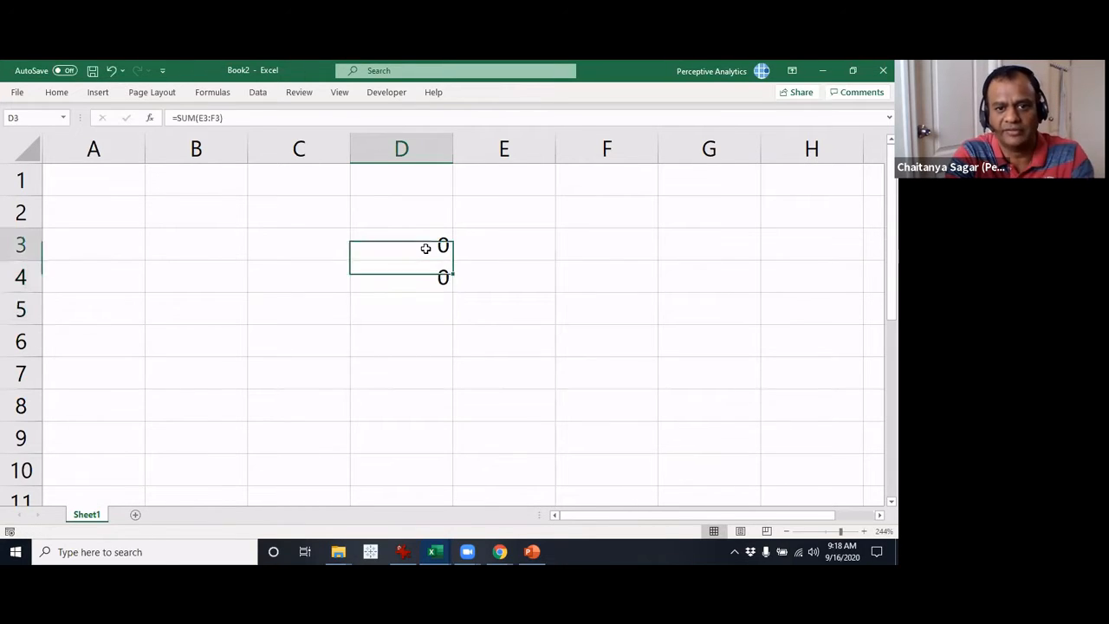
key("Right")
key("Down")
key("Left")
key("F2")
key("Tab")
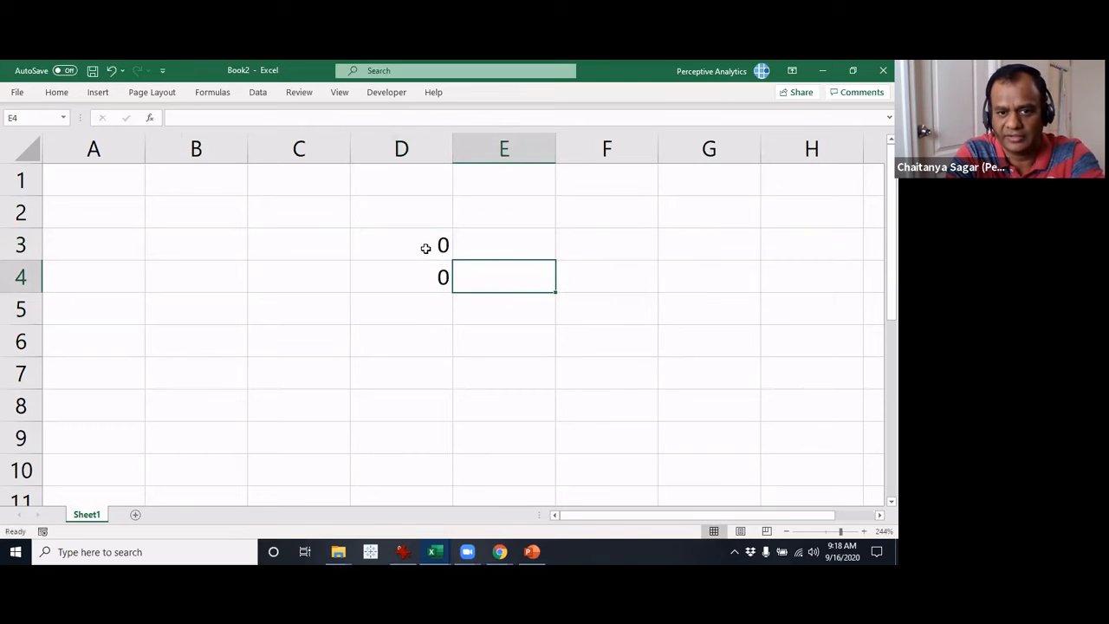
Enter 2 in cell E3 and 4 in cell F3 as test values for the first sum.
key("Up")
type("2")
key("Return")
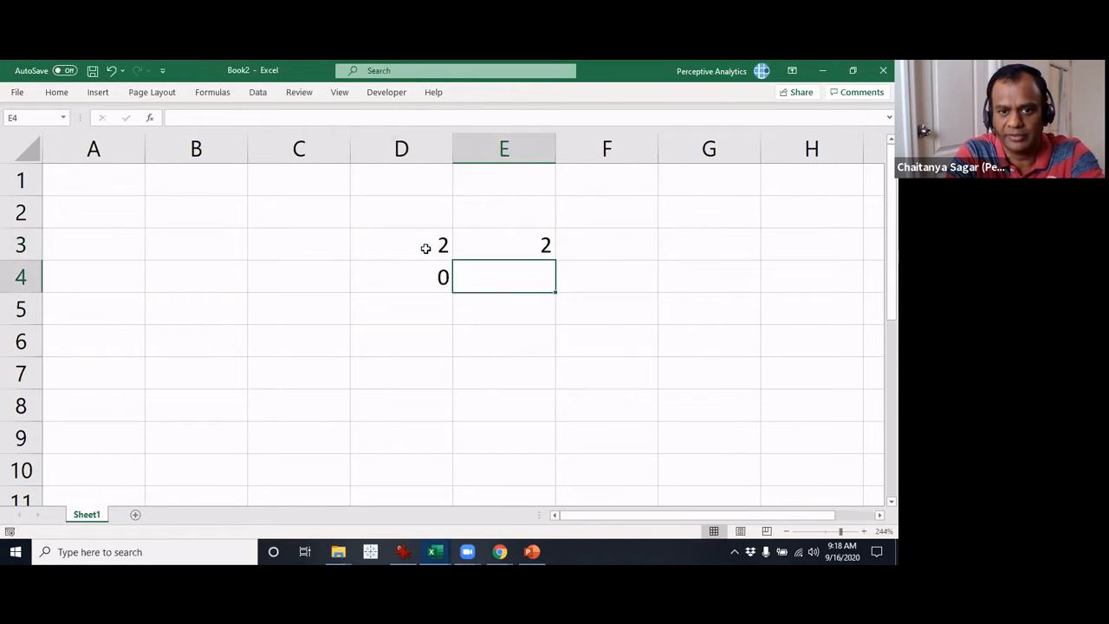
key("Right")
key("Up")
type("4")
key("Return")
Enter 1 in cell E4 and 4 in cell F4 as test values for the second sum.
key("Left")
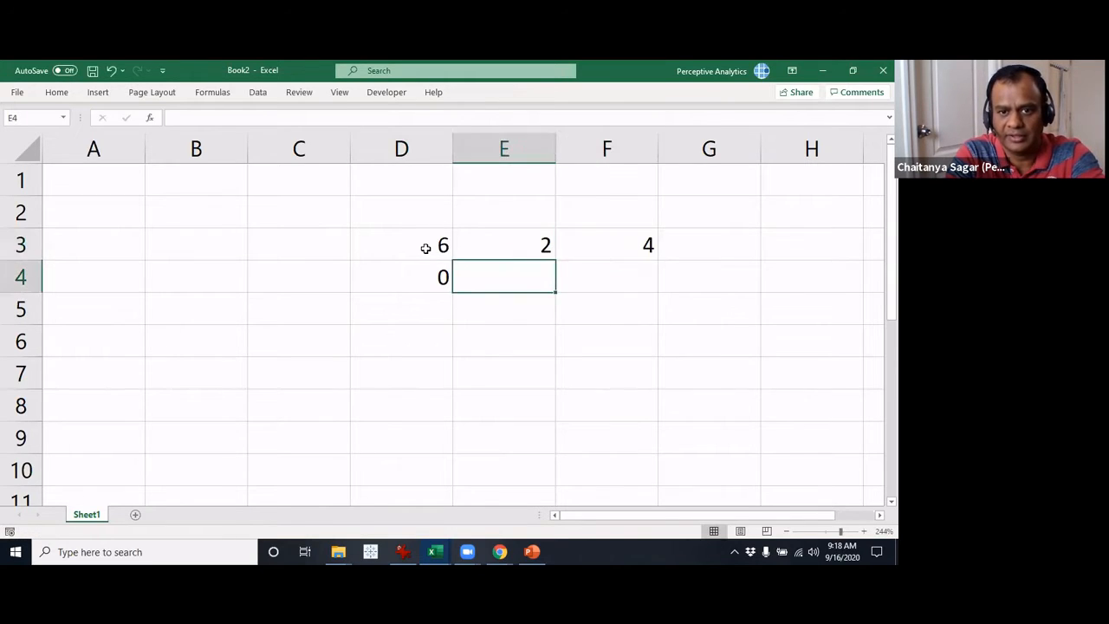
type("1")
key("Return")
key("Right")
key("Up")
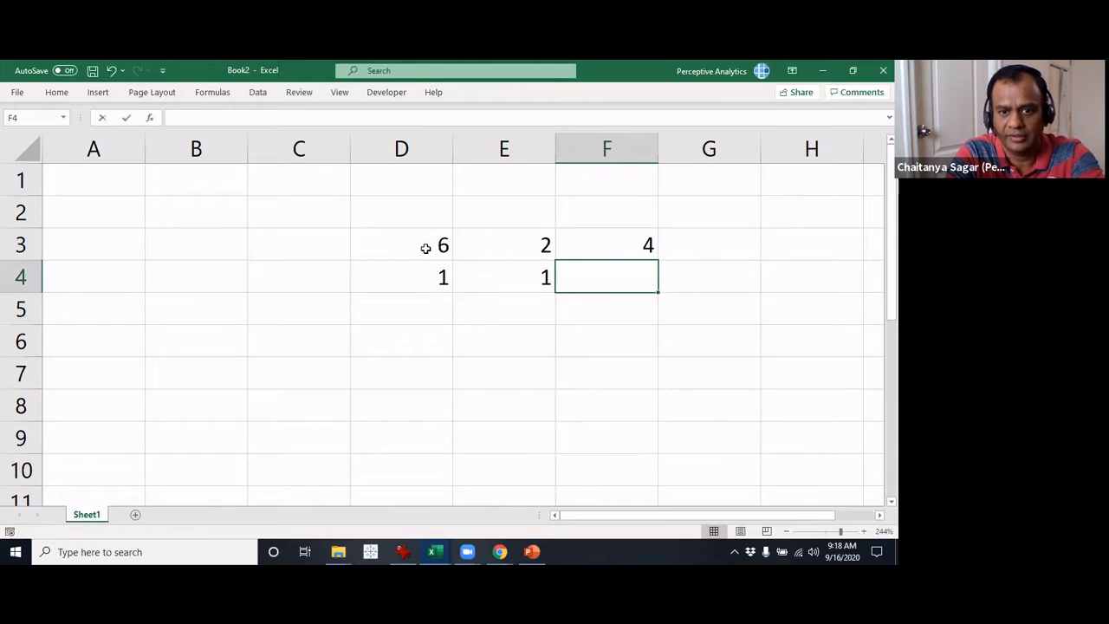
type("4")
key("Return")
Copy the values in E4:F4 down into the range E5:F9.
key("Left")
key("Up")
key("Right")
key("shift+Left")
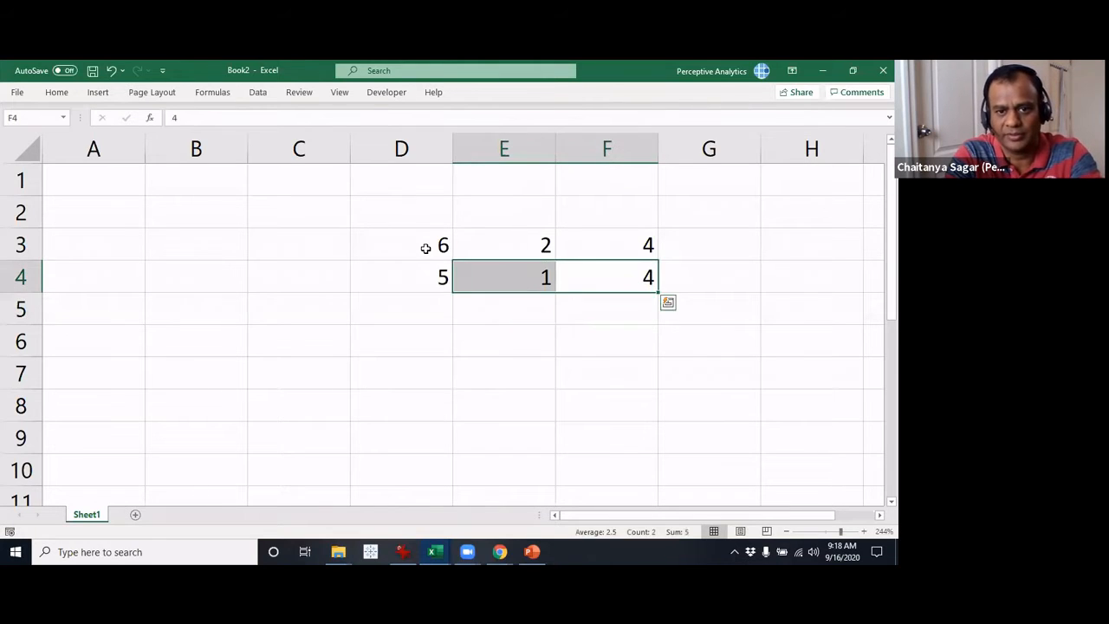
key("ctrl+c")
key("Down")
key("shift+Down")
key("shift+Down")
key("Left")
key("shift+Down")
key("shift+Down")
key("shift+Down")
key("shift+Down")
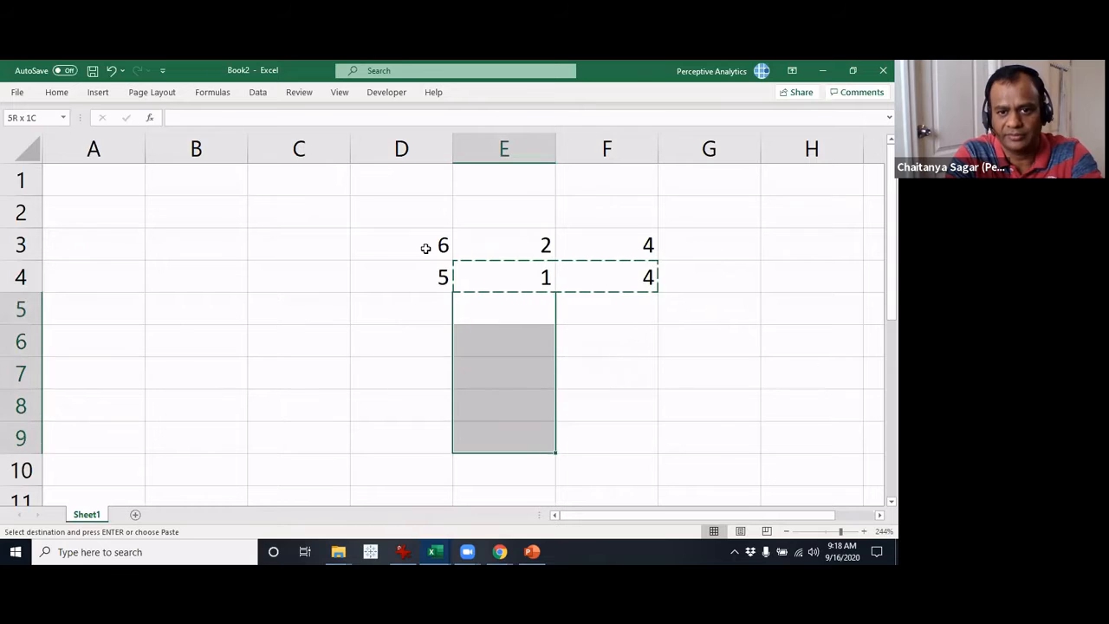
key("shift+Right")
key("Return")
Enter the formula -SUM(E5:F5) in cell D5, starting it with a minus sign instead of an equals sign.
key("Left")
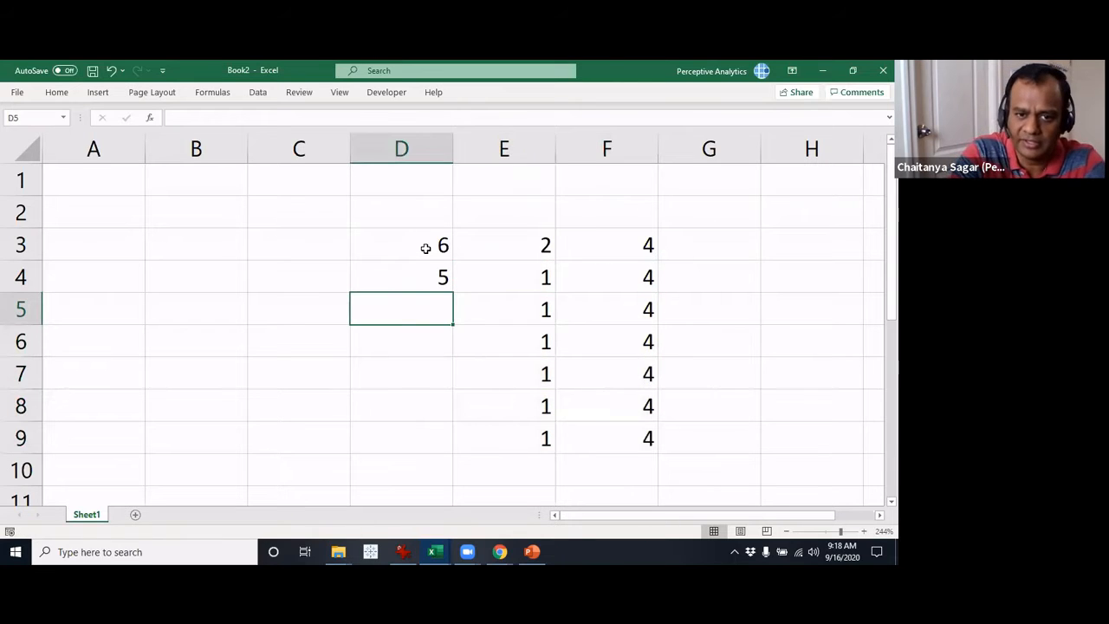
type("-")
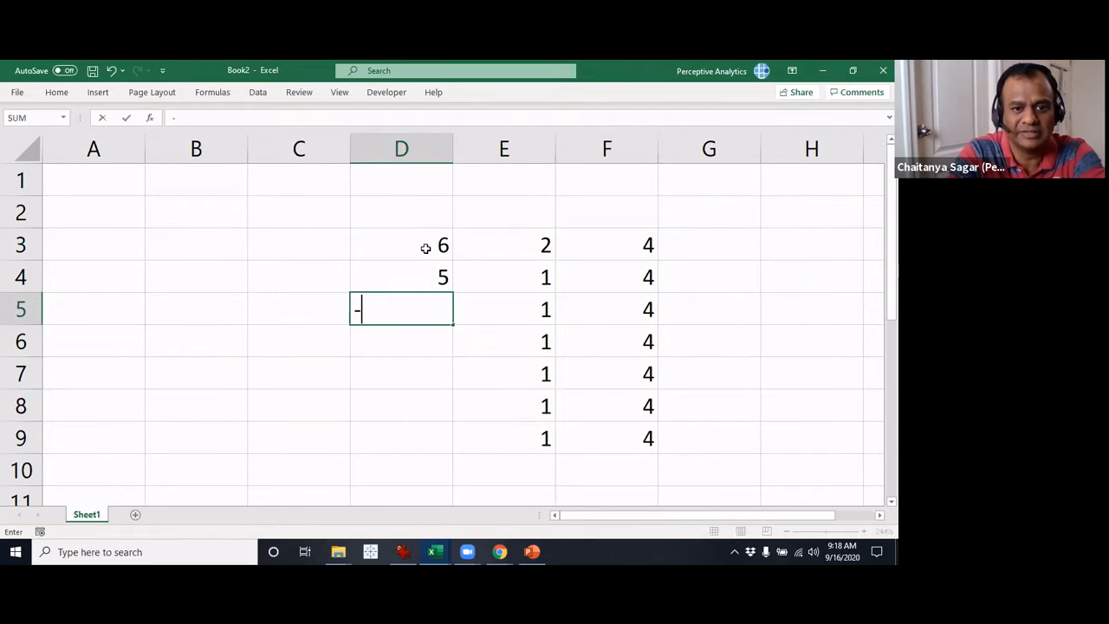
type("(")
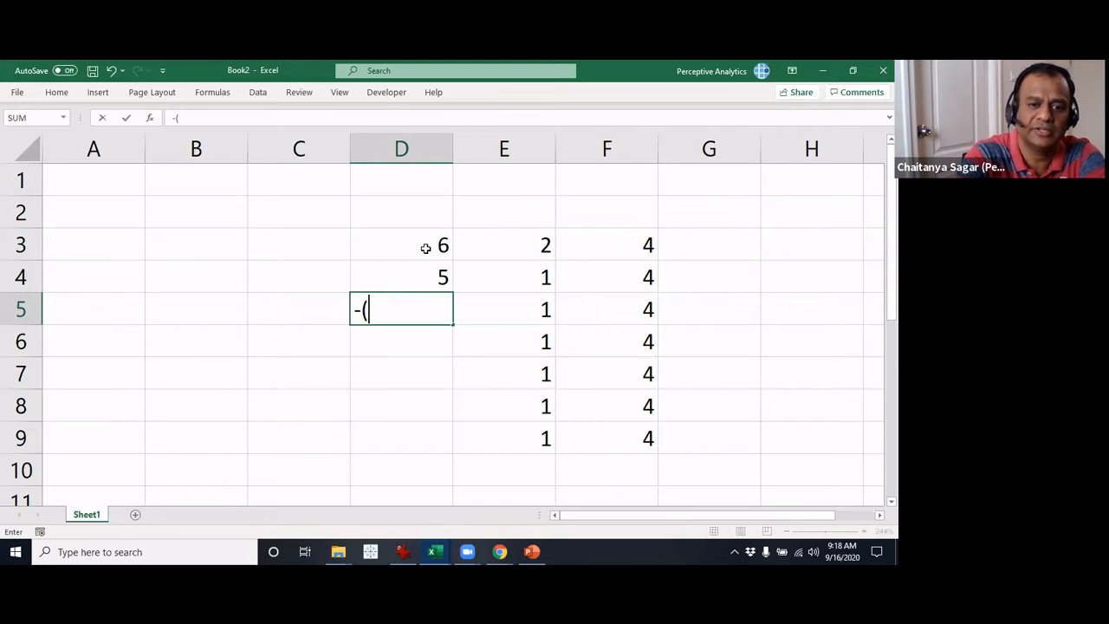
type("s")
key("BackSpace")
key("BackSpace")
type("sum(")
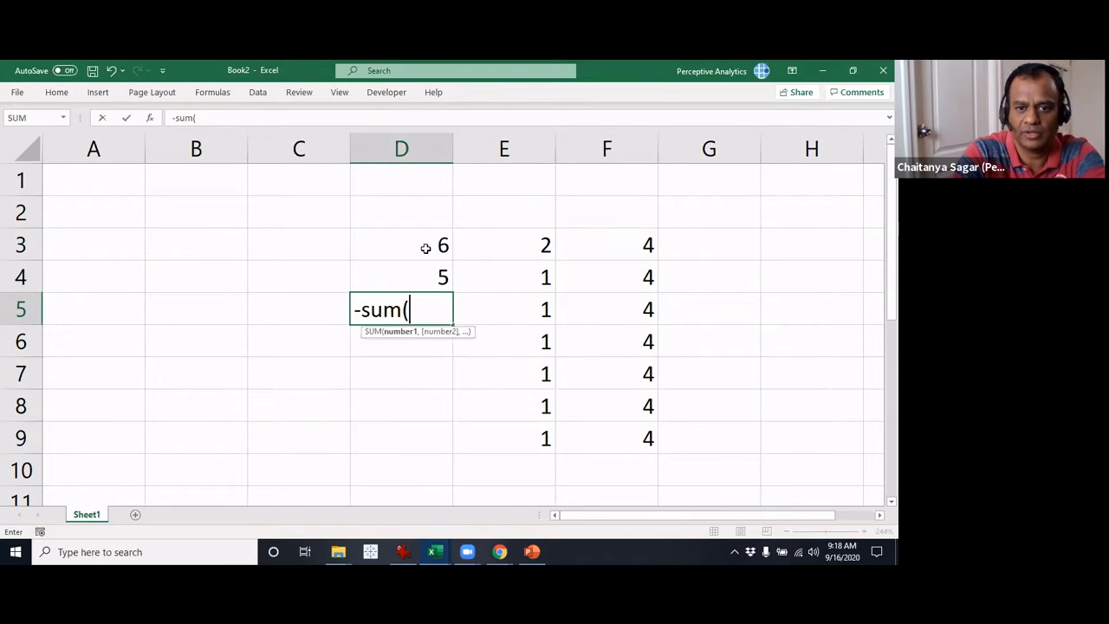
key("Right")
key("shift+Right")
key("Return")
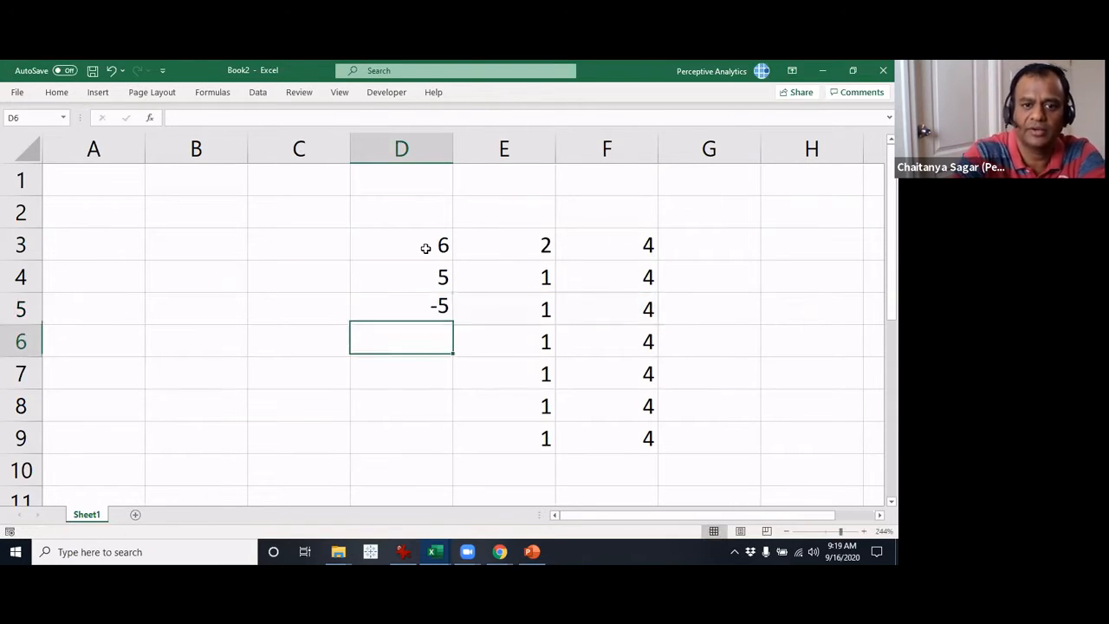
key("Up")
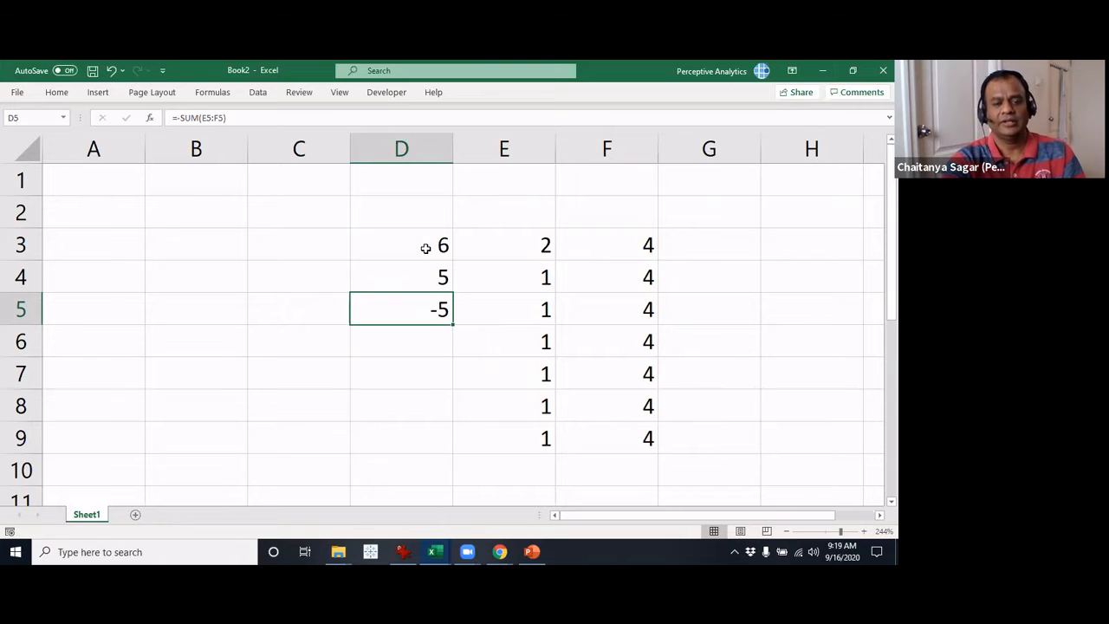
Start an entry in cell D6 with an asterisk instead of an equals sign, as *sum(.
key("Down")
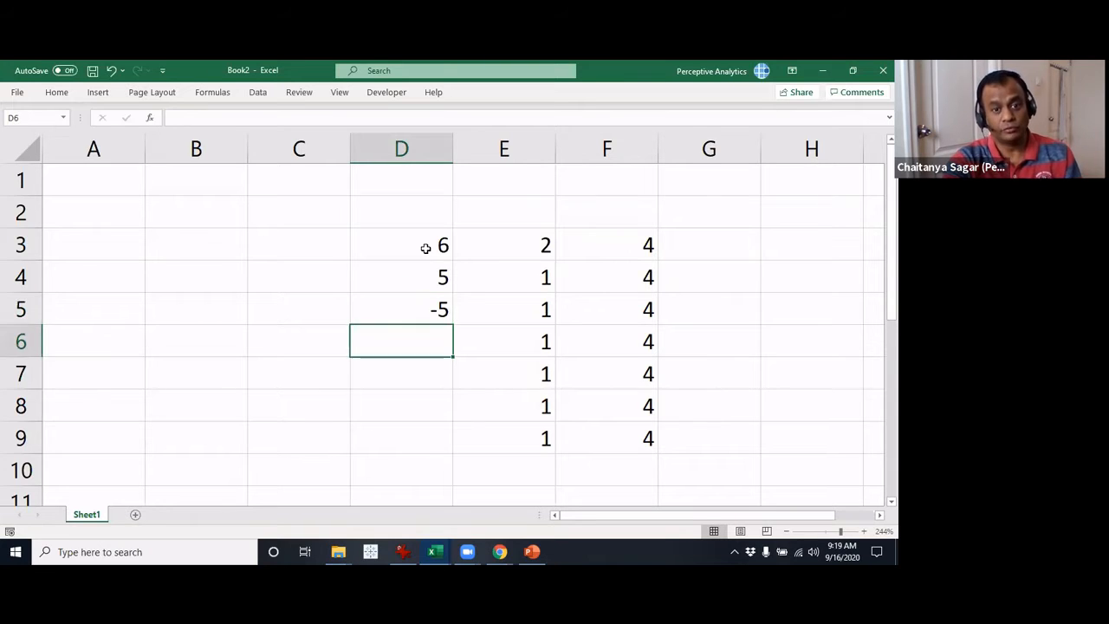
type("*")
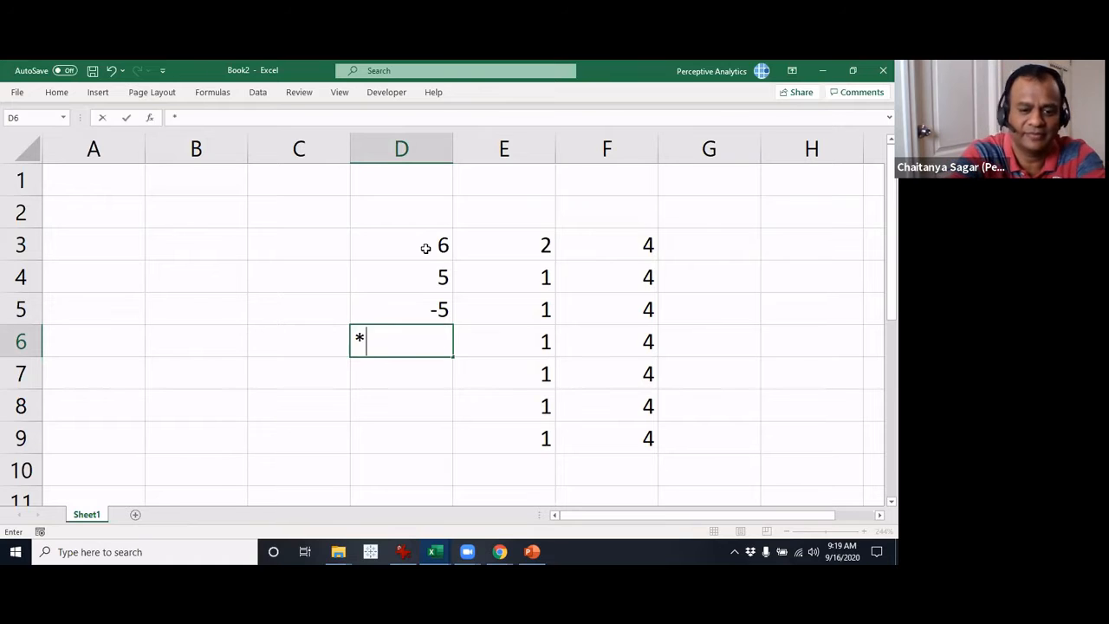
type("sum(")
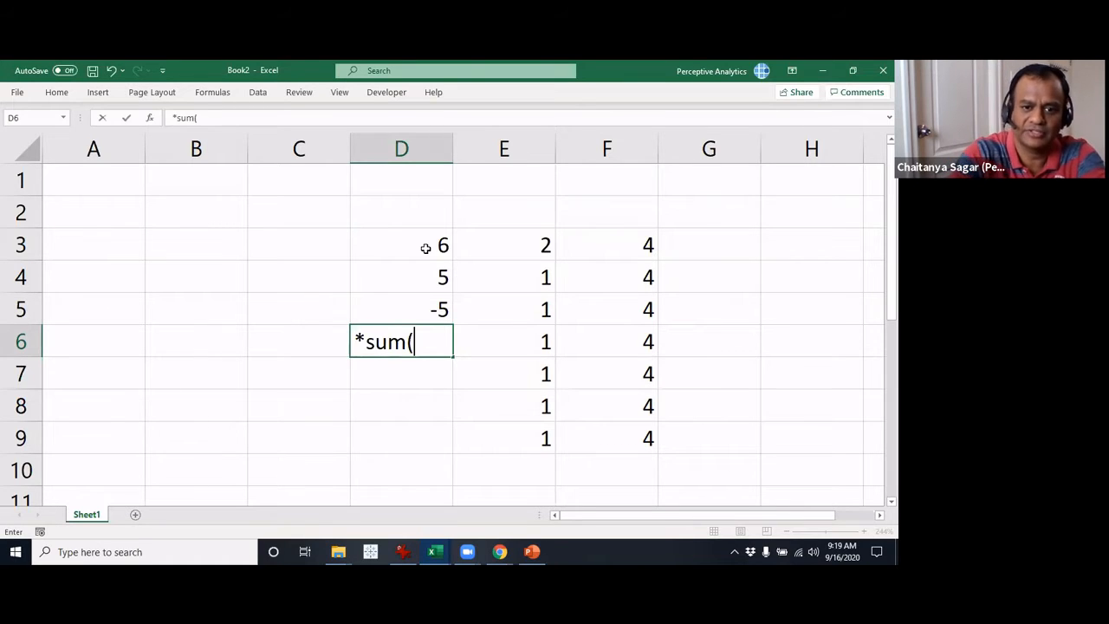
key("Right")
key("shift+Right")
key("Left")
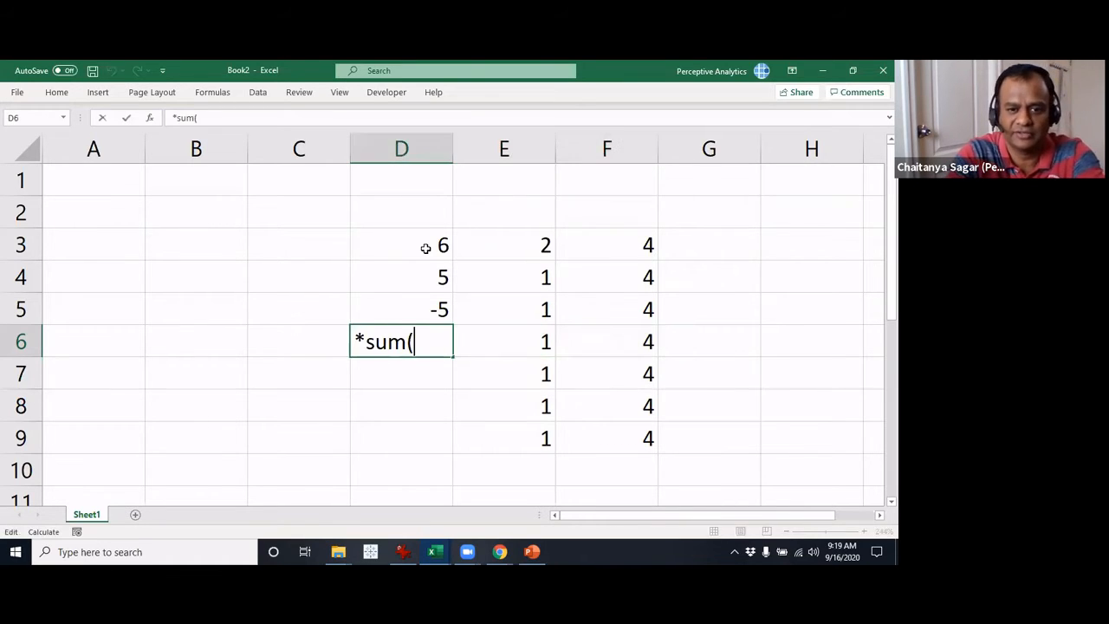
Copy the argument text (E5:F5), including its parentheses, from the formula in cell D5.
key("Up")
key("F2")
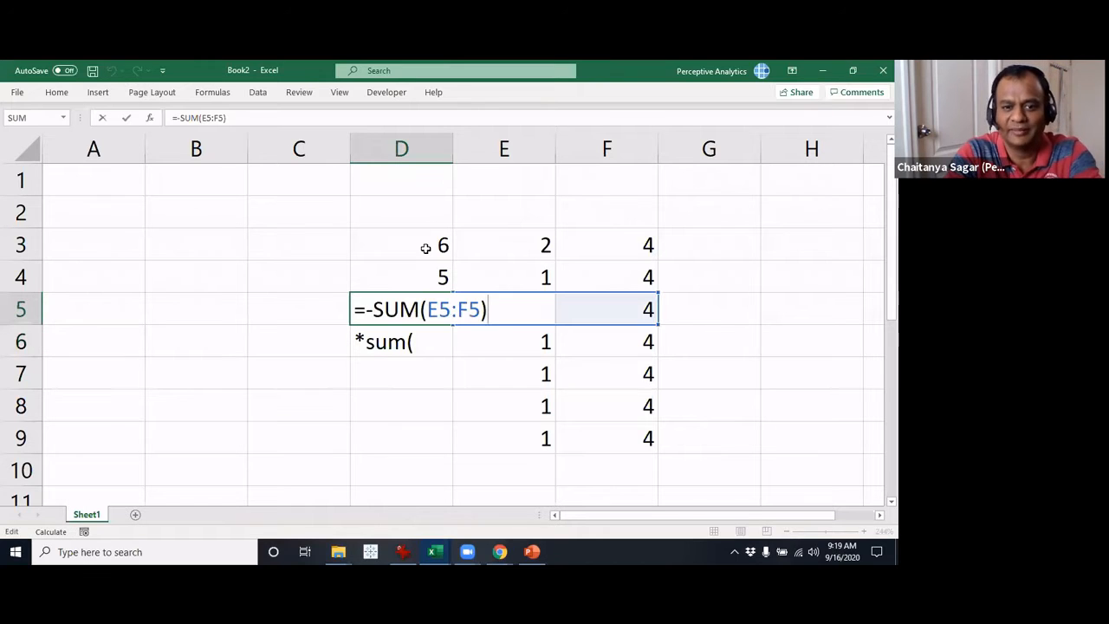
key("shift+Left")
key("shift+Left")
key("shift+Left")
key("shift+Left")
key("shift+Left")
key("shift+Left")
key("shift+Left")
key("ctrl+c")
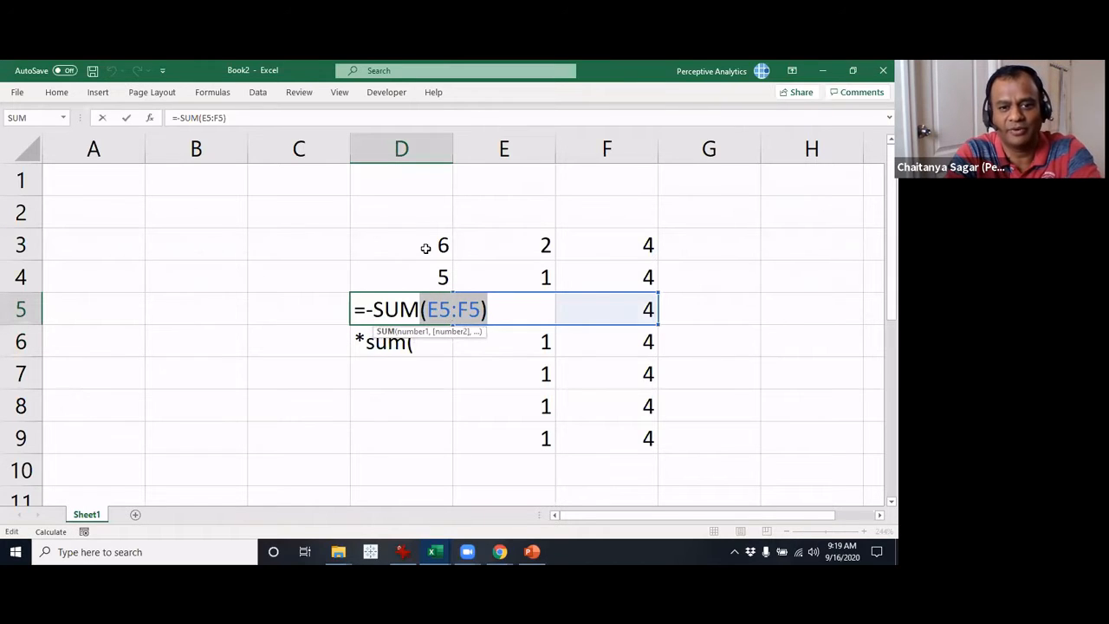
Replace the sum( text after the asterisk in cell D6 with the copied (E5:F5).
key("ctrl+Return")
key("Down")
key("F2")
key("shift+Left")
key("shift+Left")
key("shift+Left")
key("shift+Left")
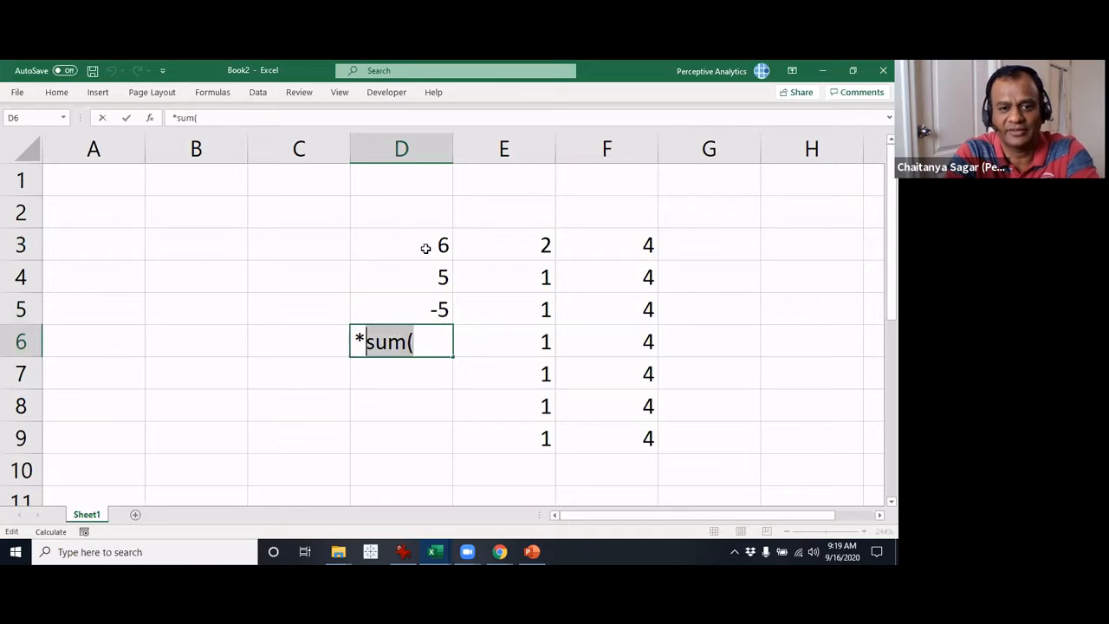
key("ctrl+v")
Insert sum before the opening parenthesis in cell D6 and enter it as *sum(E5:F5).
key("Left")
key("Left")
key("Left")
key("Left")
key("Left")
key("Left")
key("Left")
key("Left")
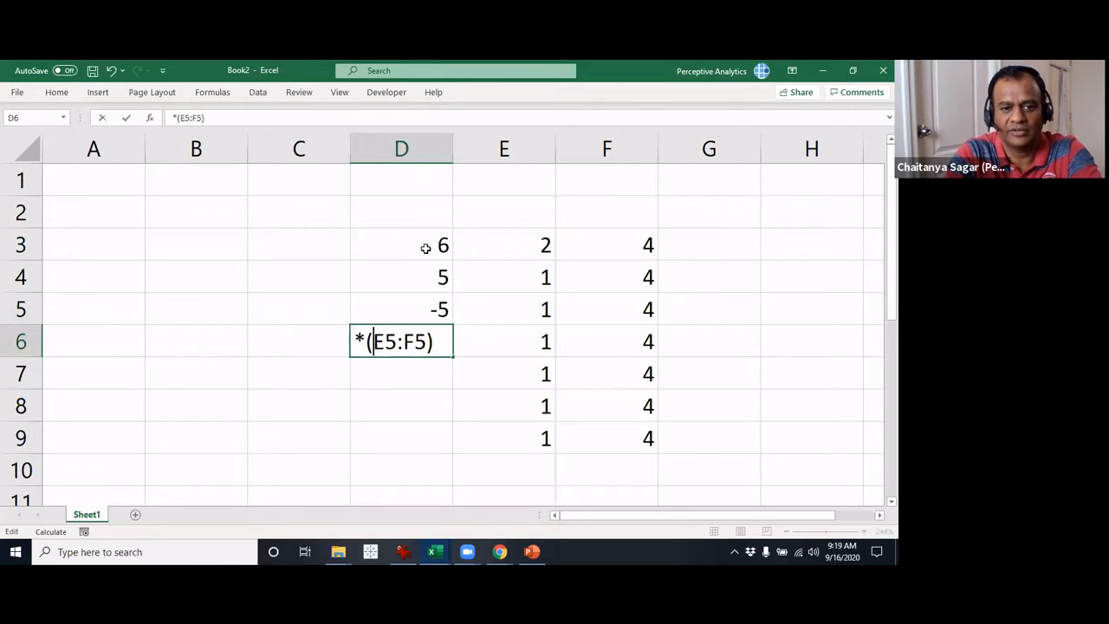
key("Right")
type("sum")
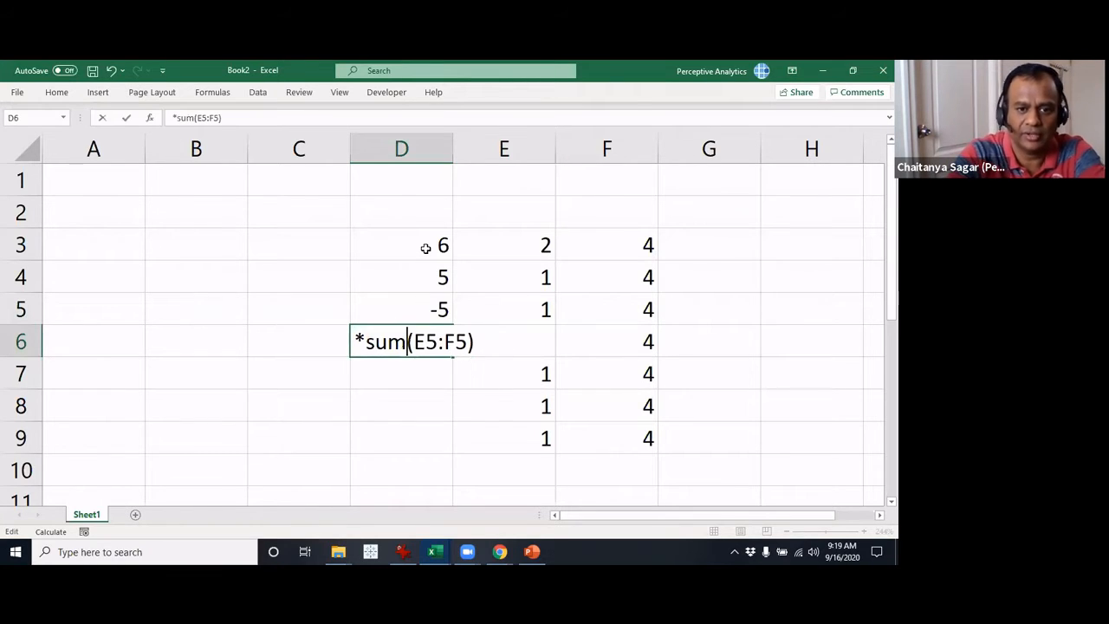
key("Return")
key("Up")
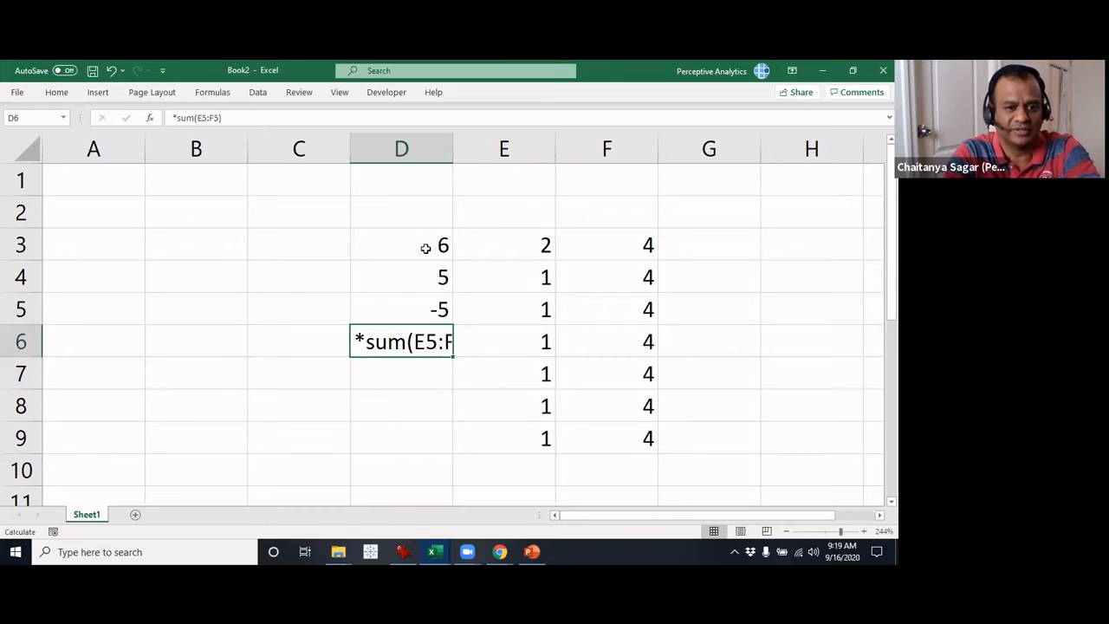
Begin a slash-led entry in cell D7 with /sum( followed by the copied (E5:F5) text.
key("Return")
key("alt")
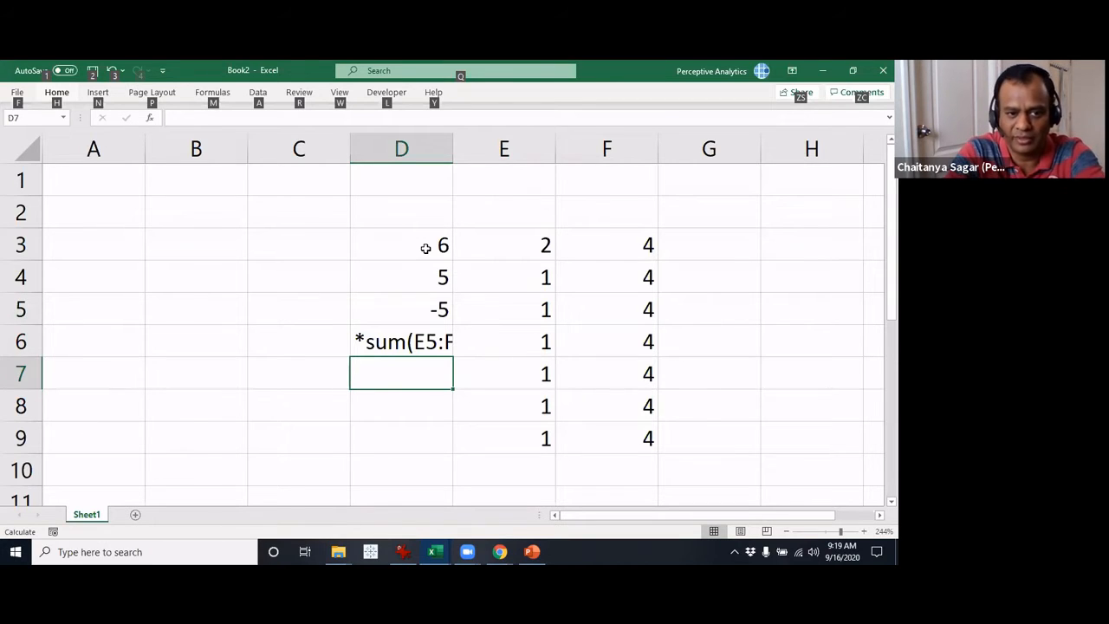
key("Escape")
key("F2")
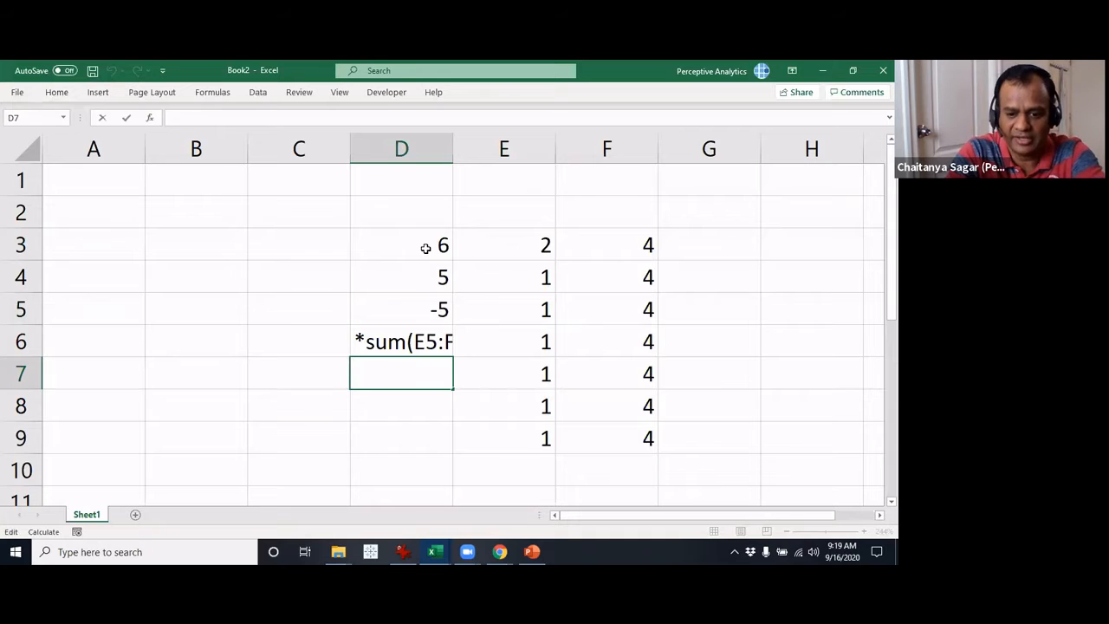
type("/sum(")
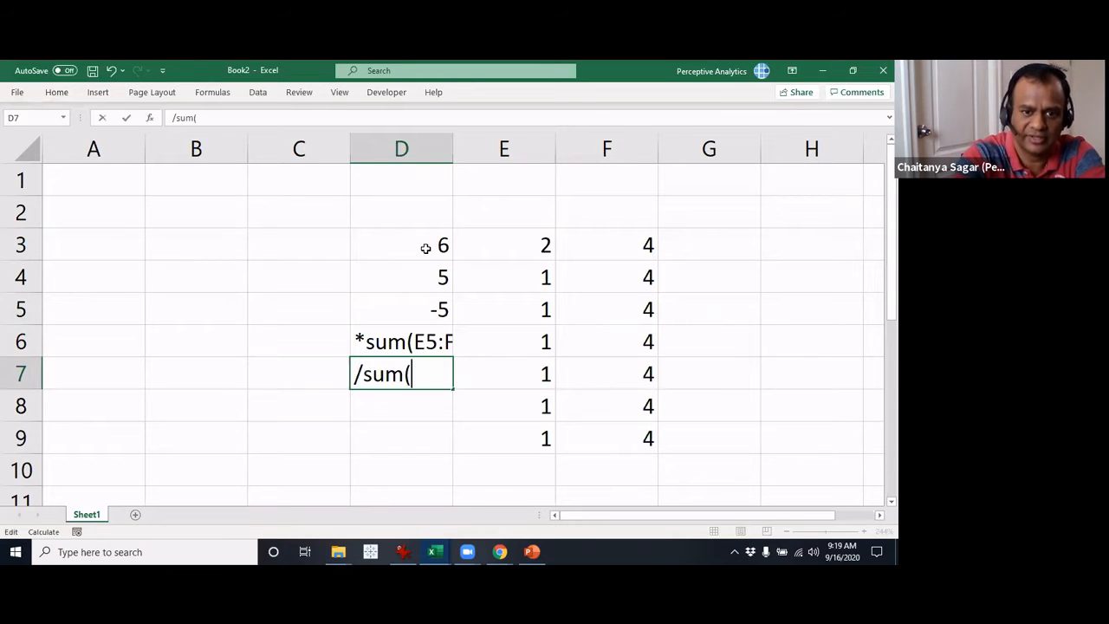
type("(E5:F5)")
Remove the duplicate opening parenthesis in cell D7 and enter it as /sum(E5:F5).
key("Left")
key("Left")
key("Left")
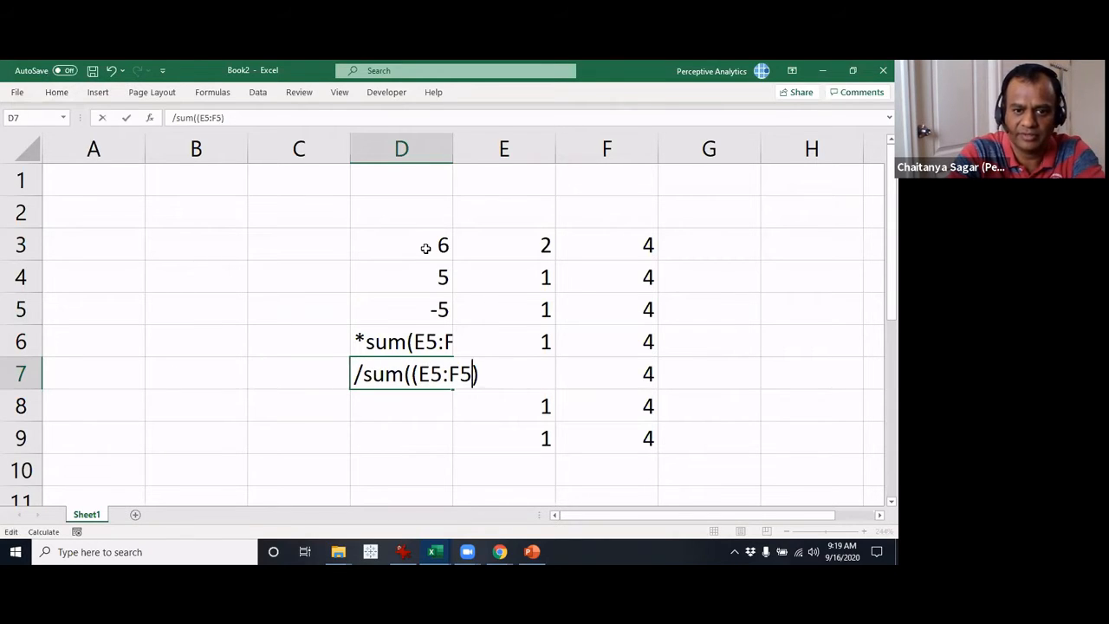
key("Left")
key("Left")
key("Left")
key("BackSpace")
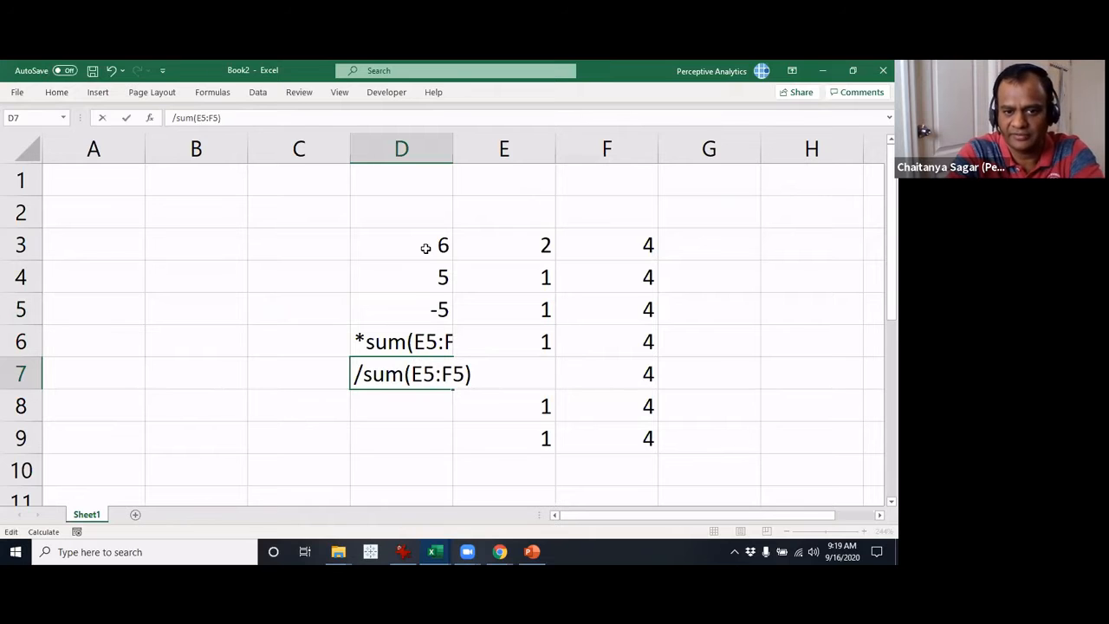
key("Return")
key("Up")
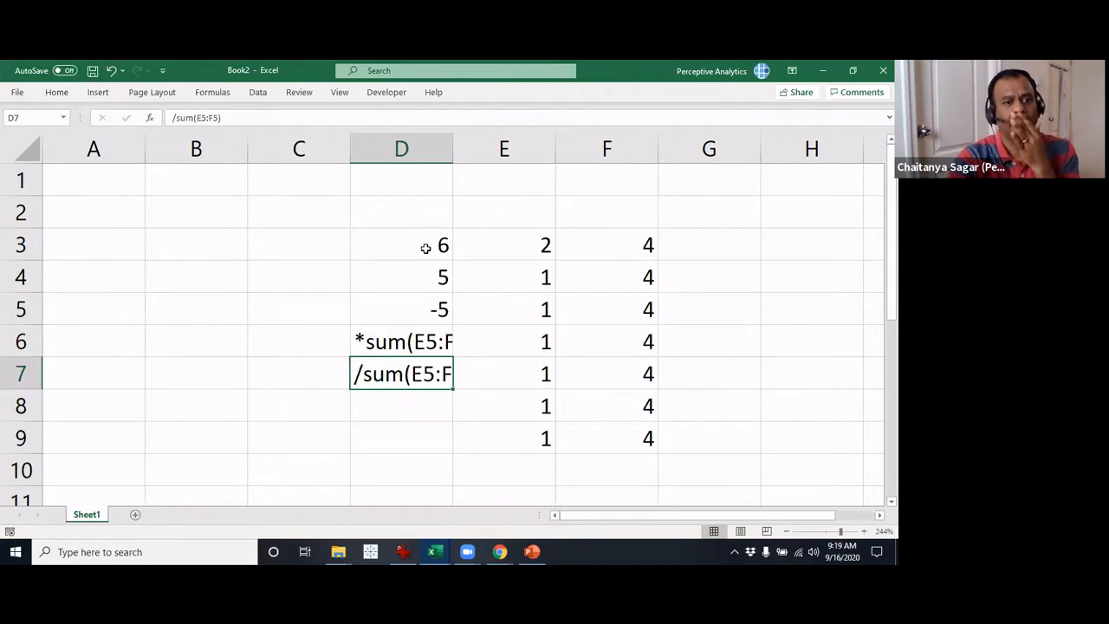
Inspect the formulas in cells D4 and D5 to compare how their plus and minus starts are stored.
key("Up")
key("Up")
key("Up")
key("F2")
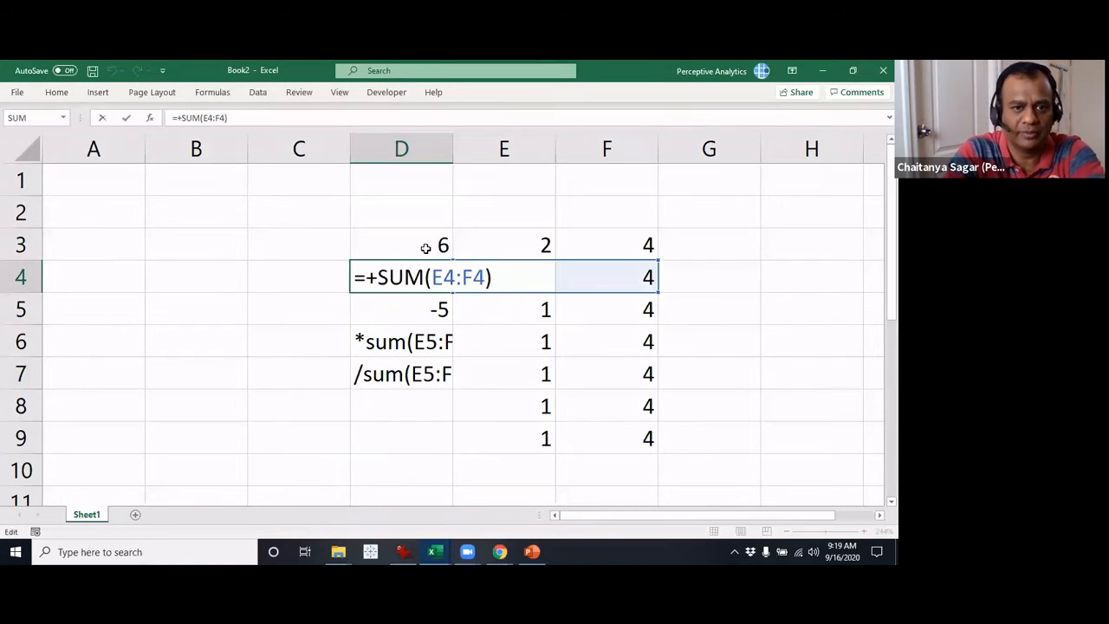
key("Escape")
key("Down")
key("F2")
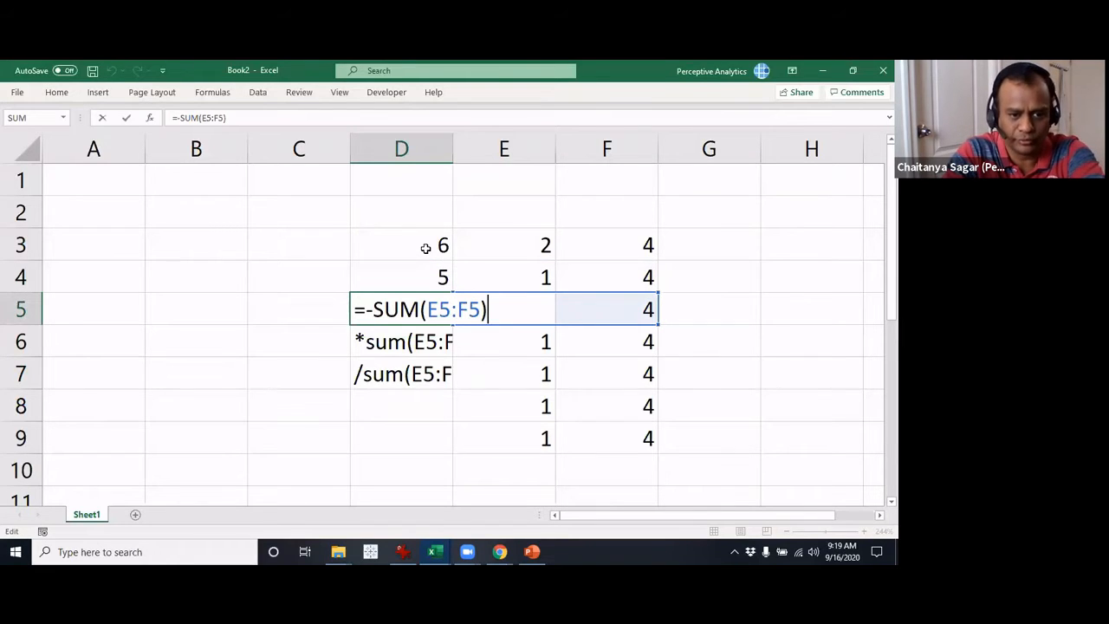
key("Escape")
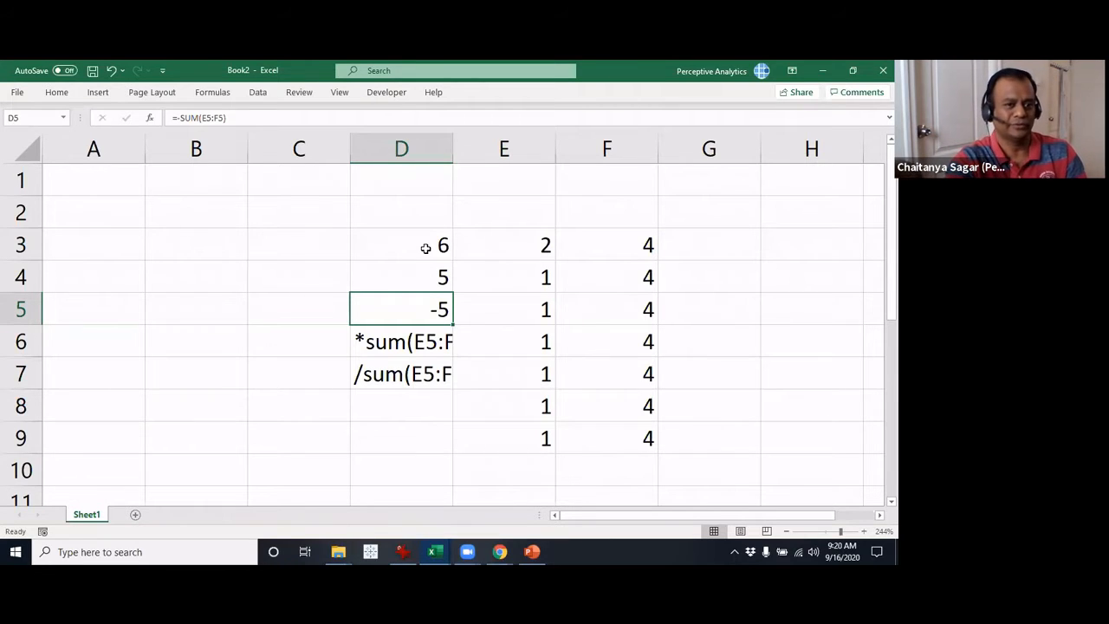
key("Up")
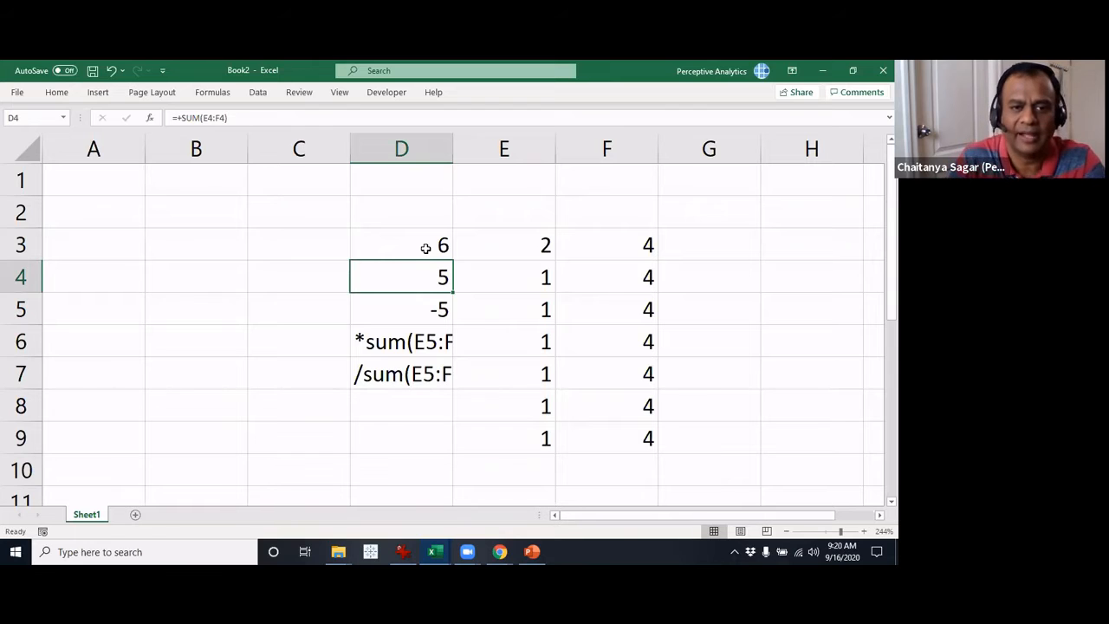
Switch to the tf16400656_win323 workbook and highlight the function name and closing parenthesis in the two-argument SUM example on the Basics sheet.
key("alt+Tab")
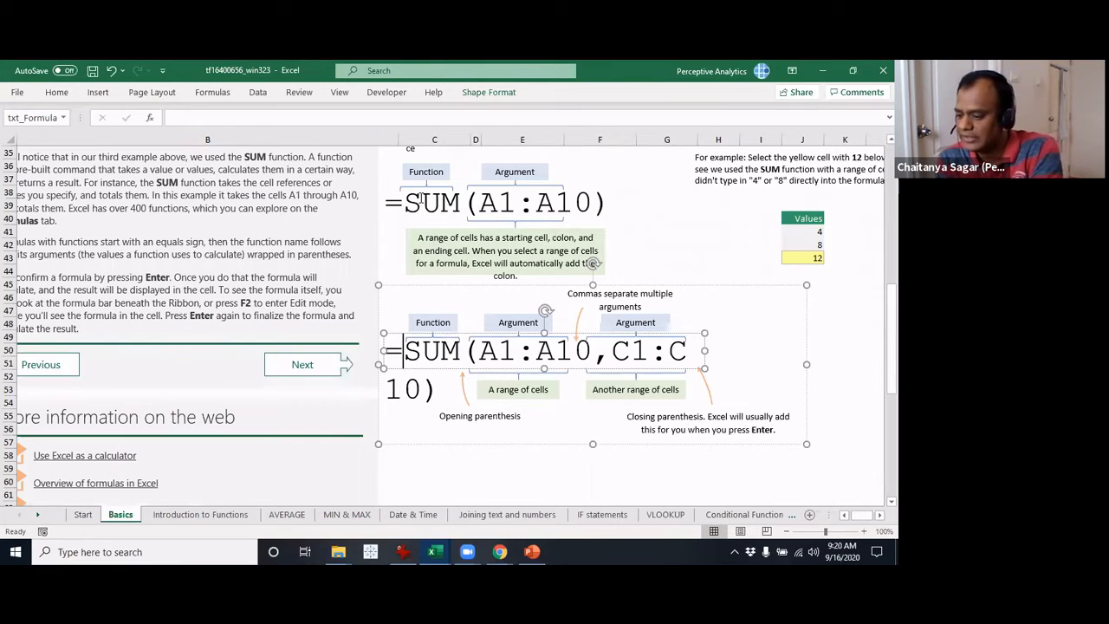
left_click(551, 464)
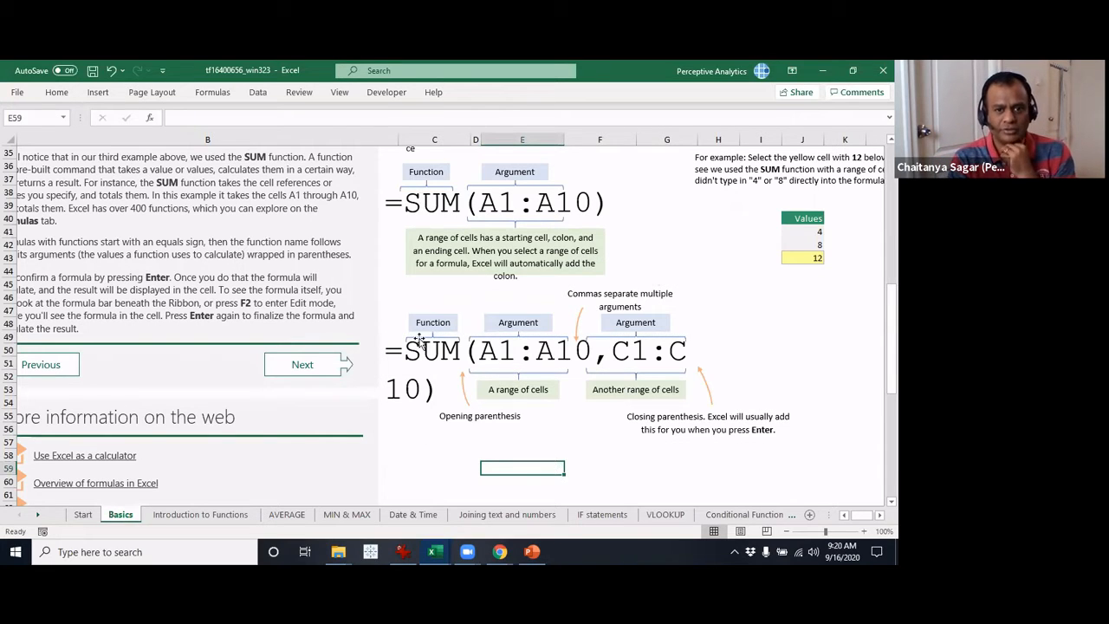
left_click(464, 350)
left_click_drag(464, 350, 404, 351)
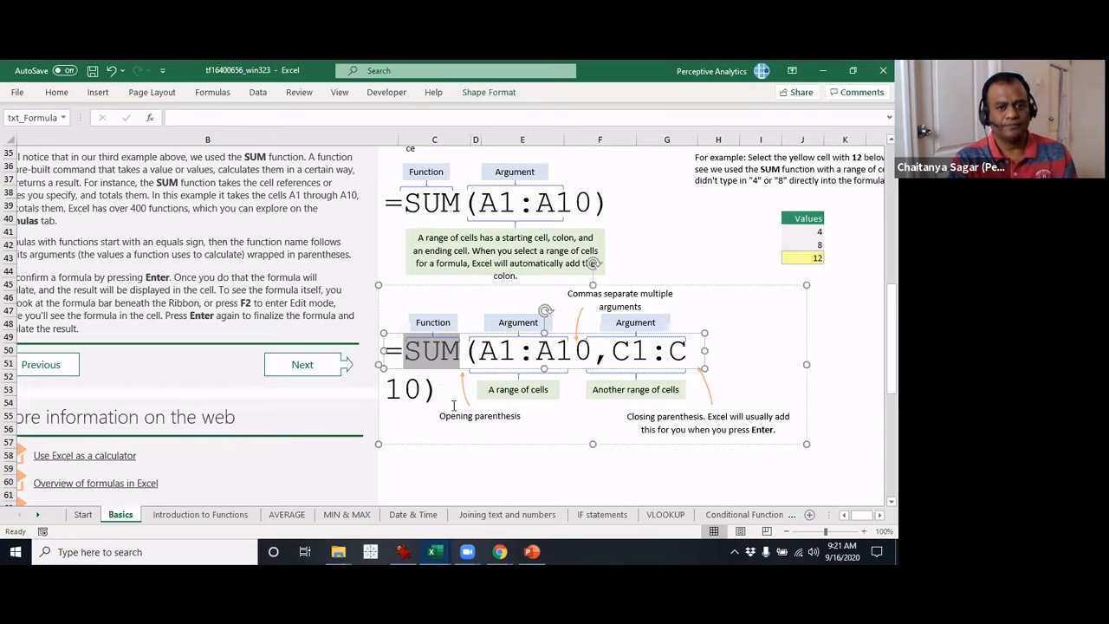
left_click(442, 352)
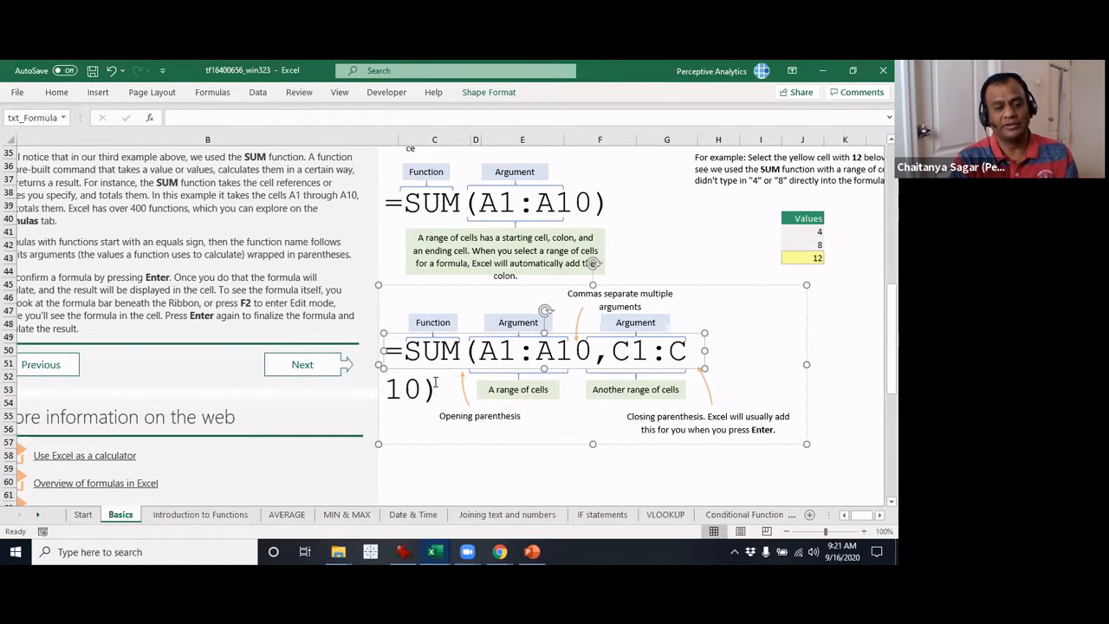
left_click_drag(435, 389, 423, 389)
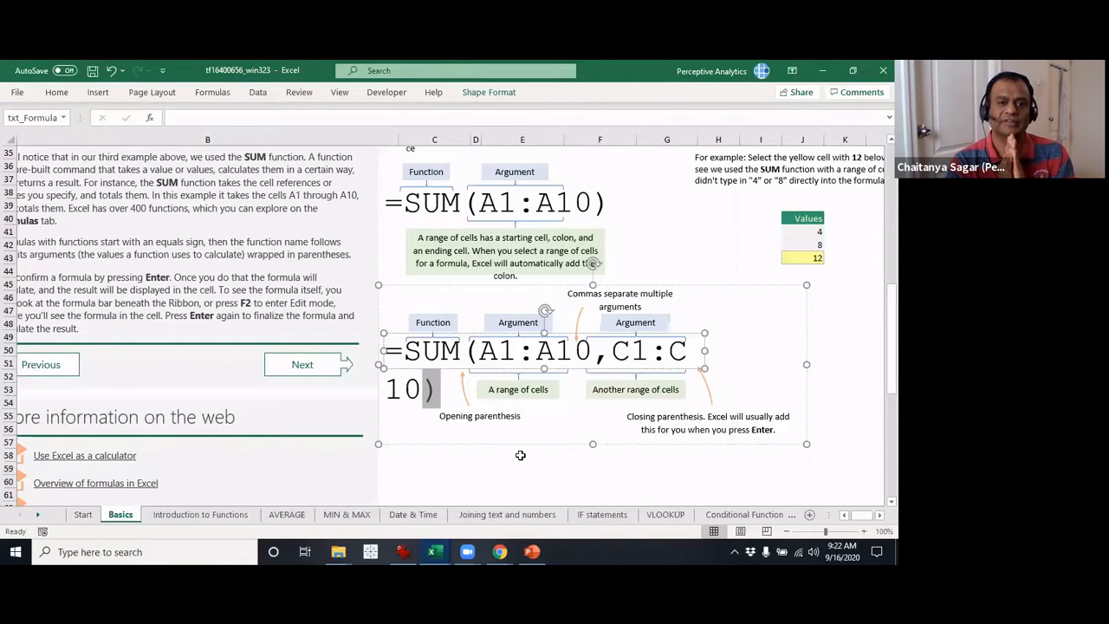
left_click(519, 475)
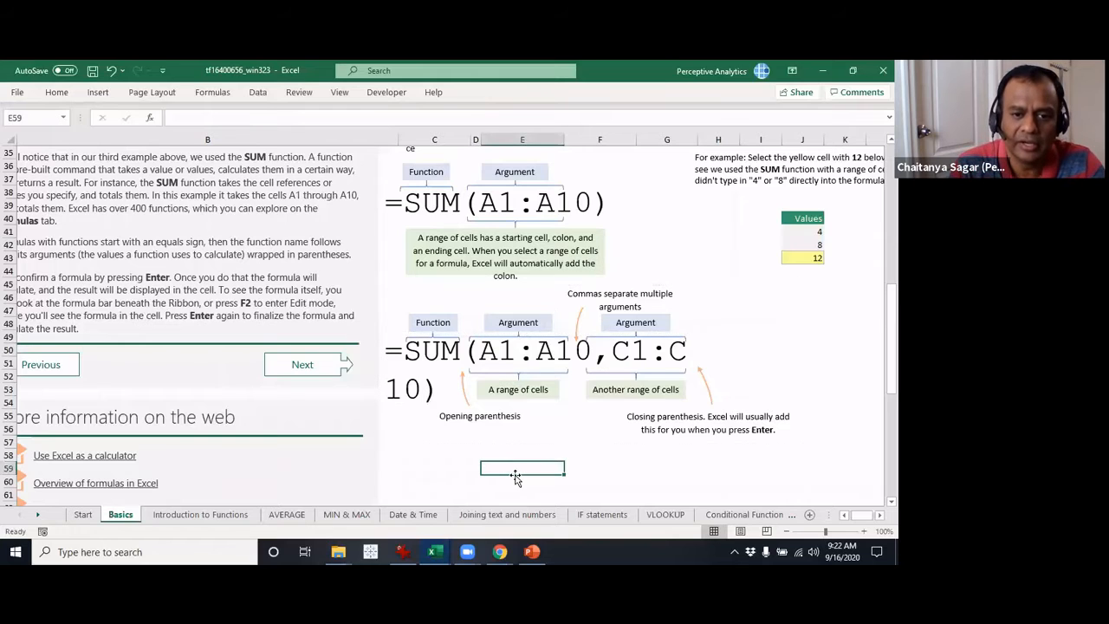
Switch back to Book2 and start a SUM formula in cell D2 with D3, E3 and F3 as separate comma-separated arguments.
key("alt+Tab")
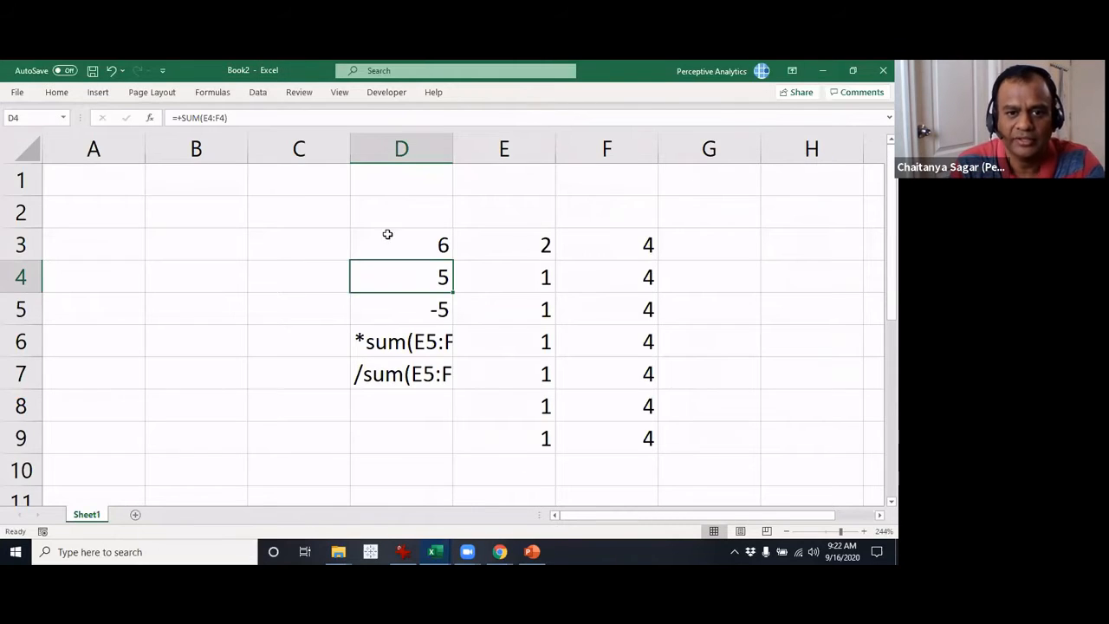
left_click(409, 201)
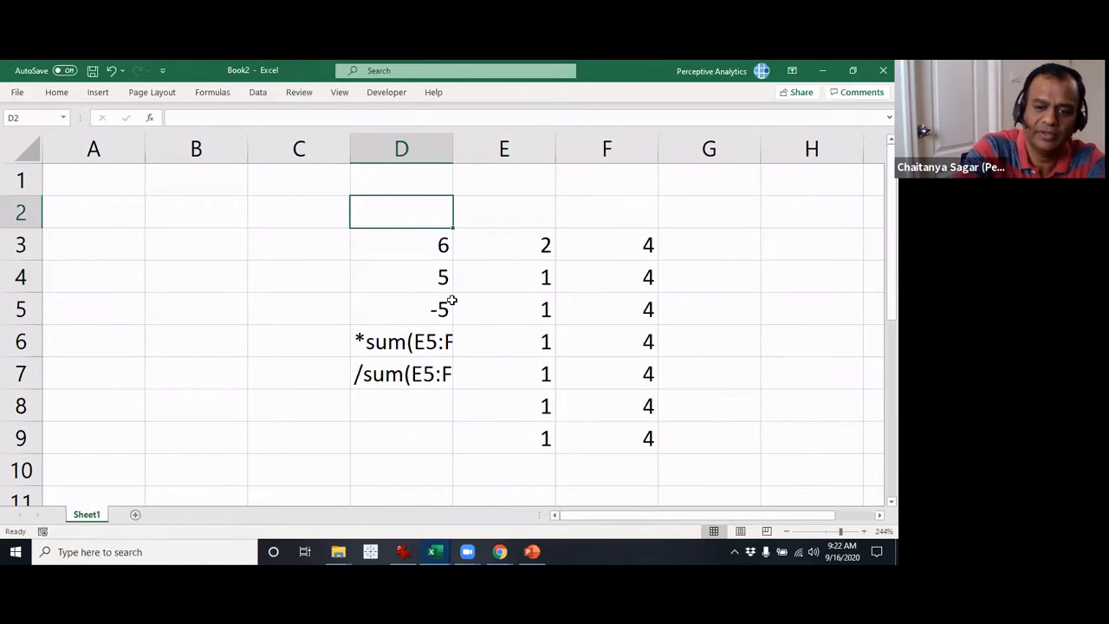
type("=sum(")
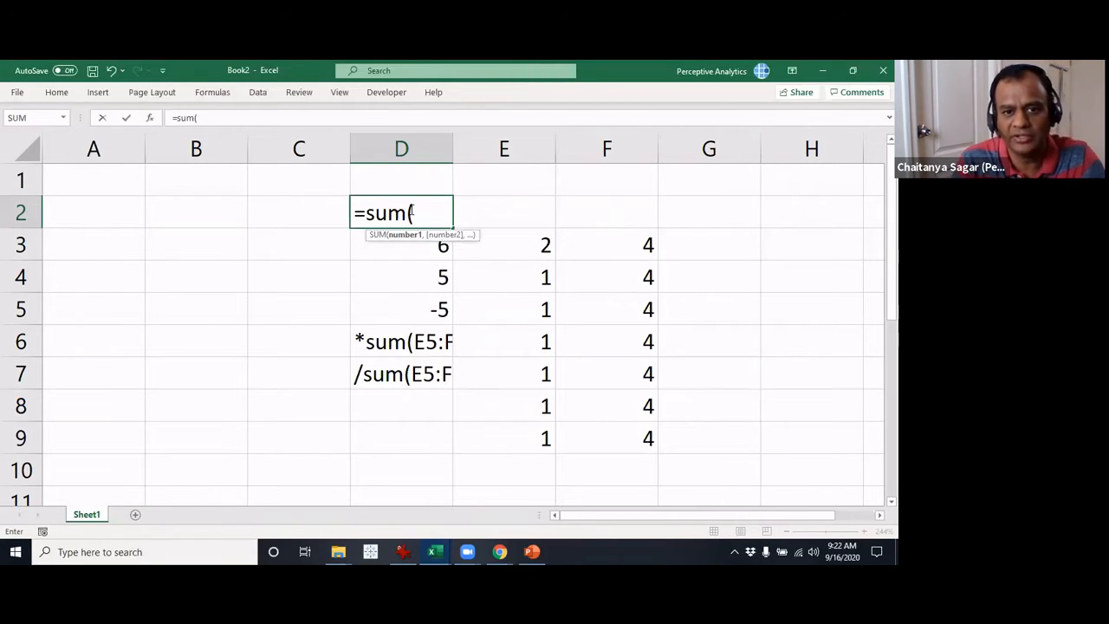
left_click(425, 245)
type(",")
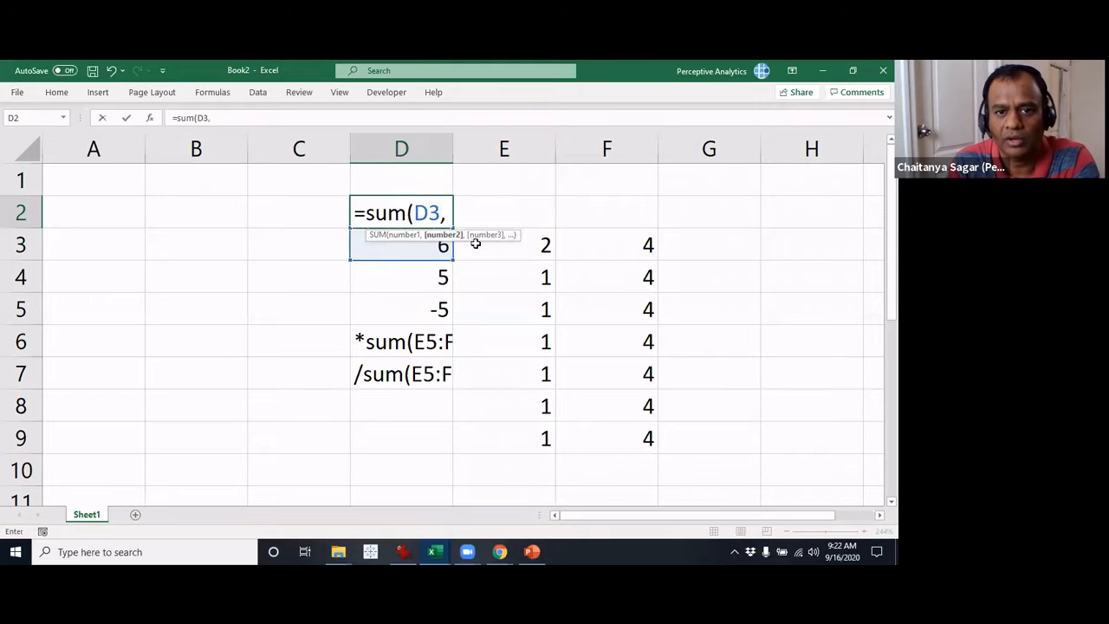
left_click(476, 246)
type(",")
left_click(594, 247)
type(",")
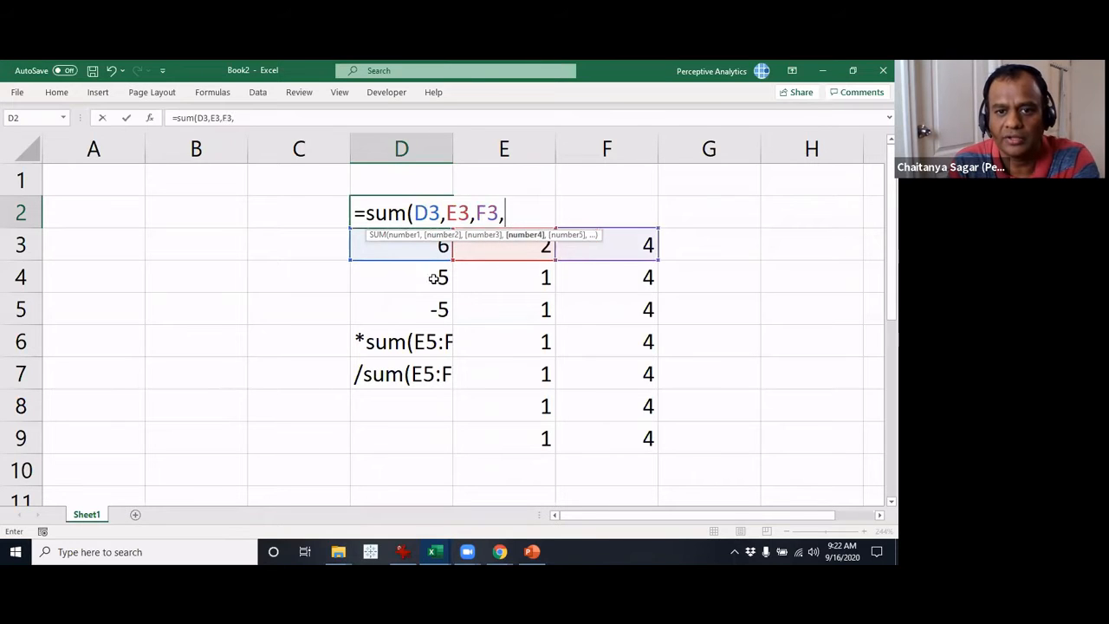
Add D4, E4 and F4 as further separate arguments and complete the formula in cell D2 as =SUM(D3,E3,F3,D4,E4,F4).
left_click(433, 278)
type(",")
left_click(513, 278)
type(",")
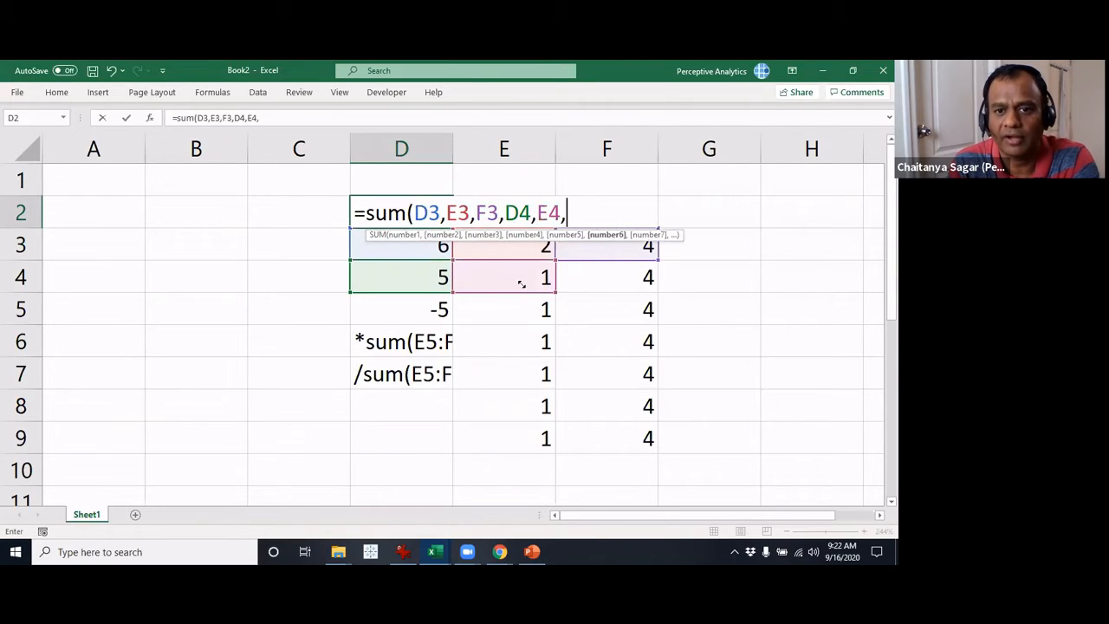
left_click(594, 285)
type(",")
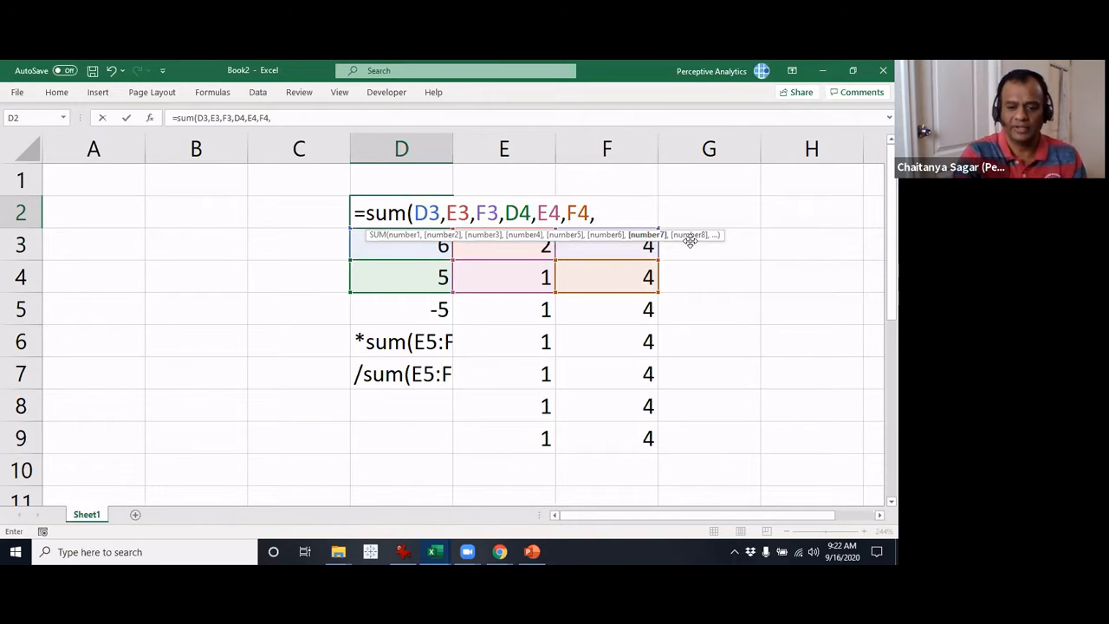
key("BackSpace")
type(")")
key("Return")
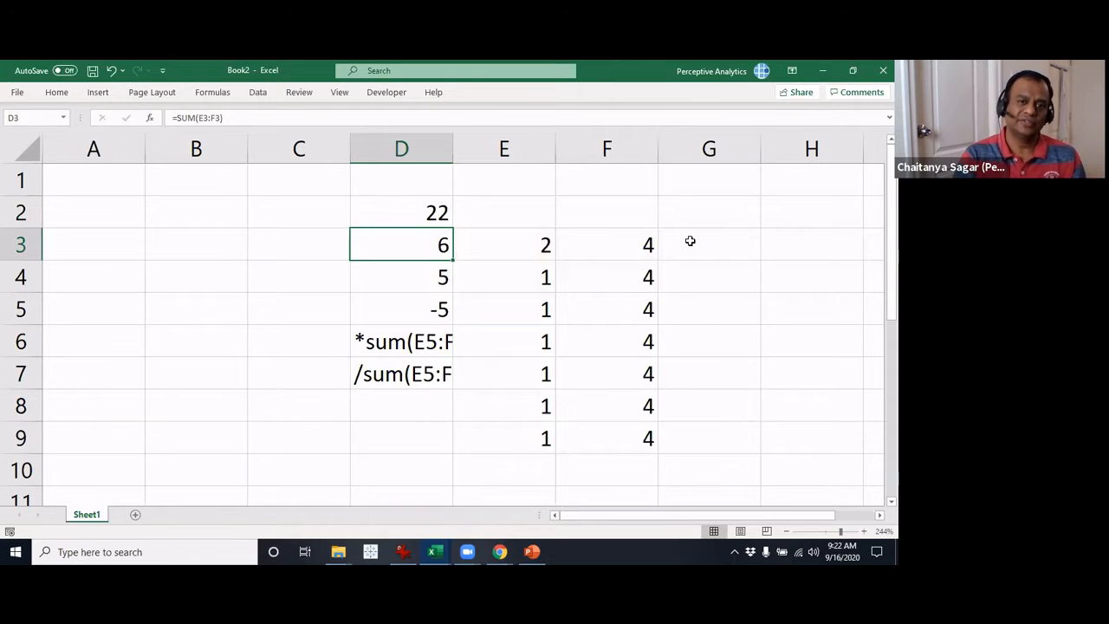
key("Up")
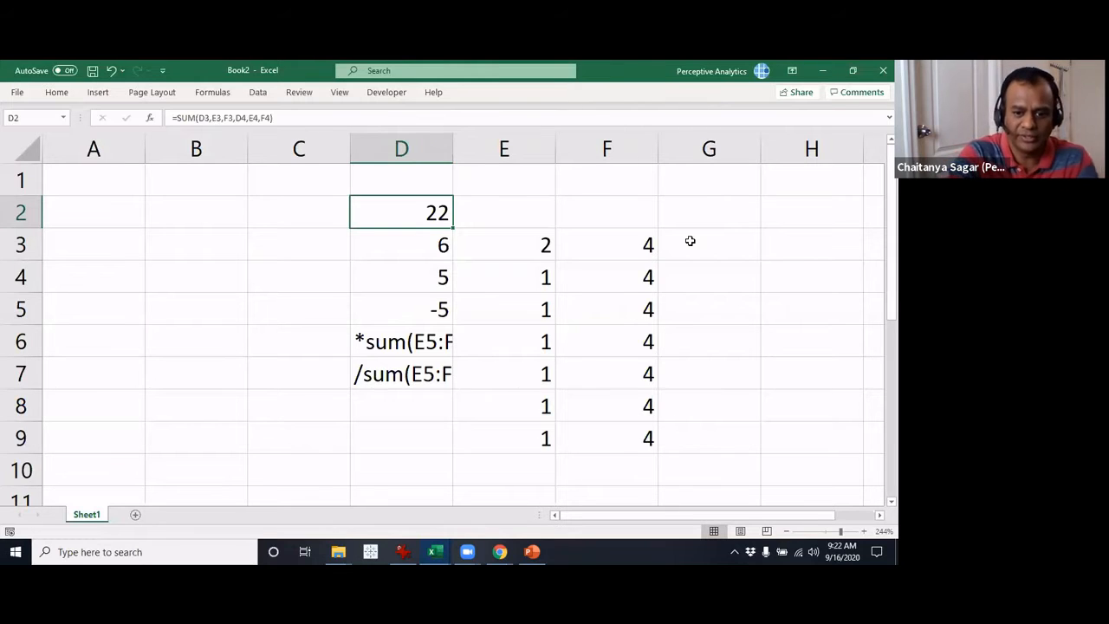
Try to enter a VLOOKUP in cell D2 with only D3 as lookup value and E3:F5 as table array.
type("=vloo")
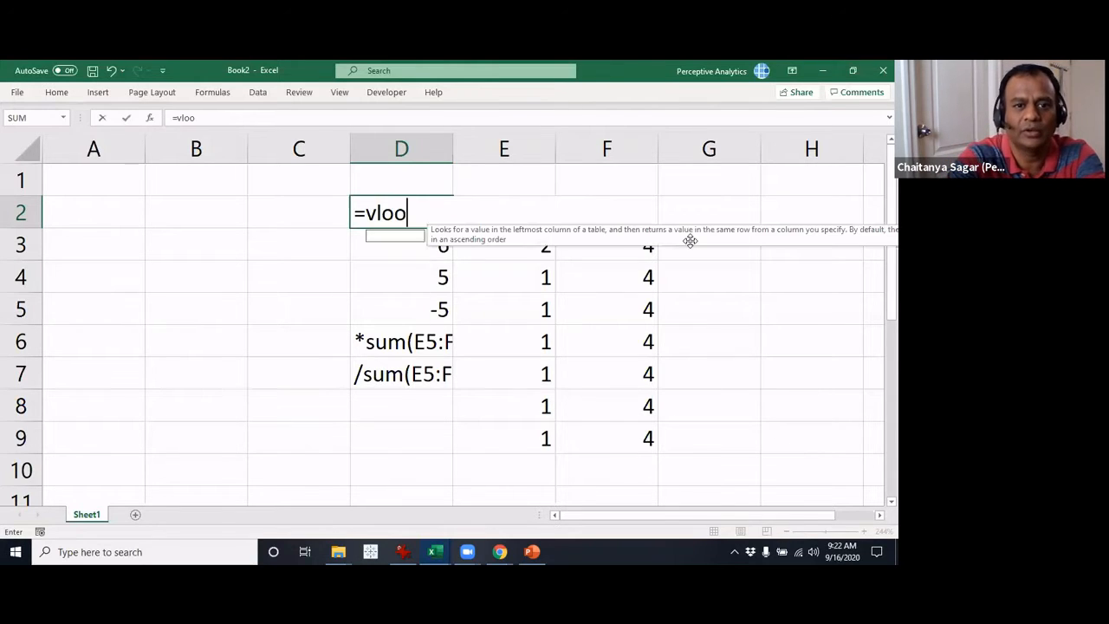
type("kup(")
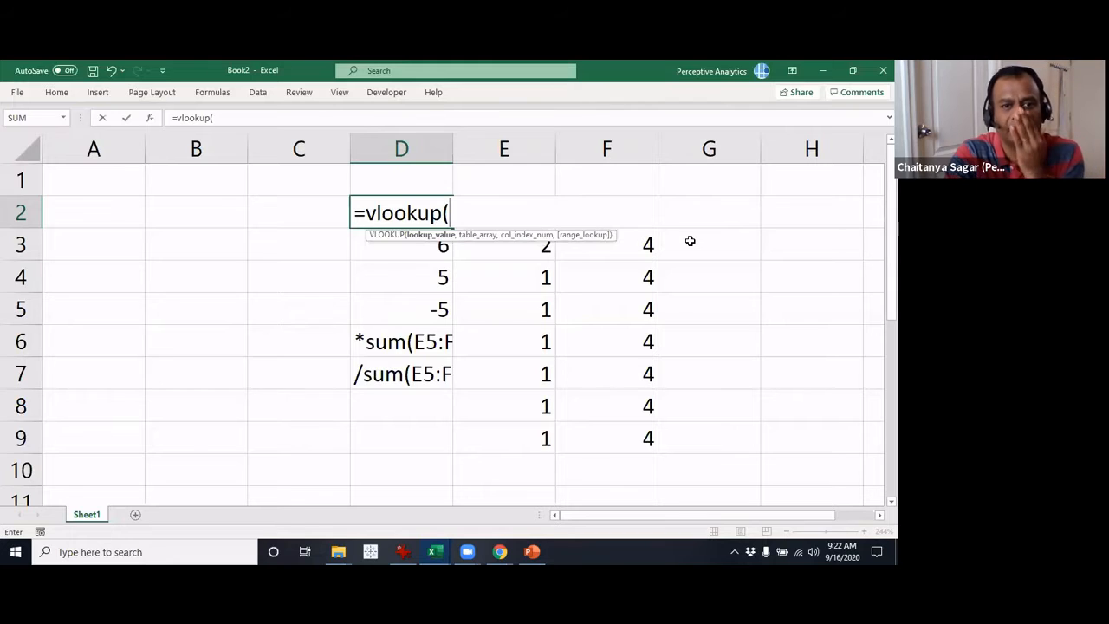
key("Down")
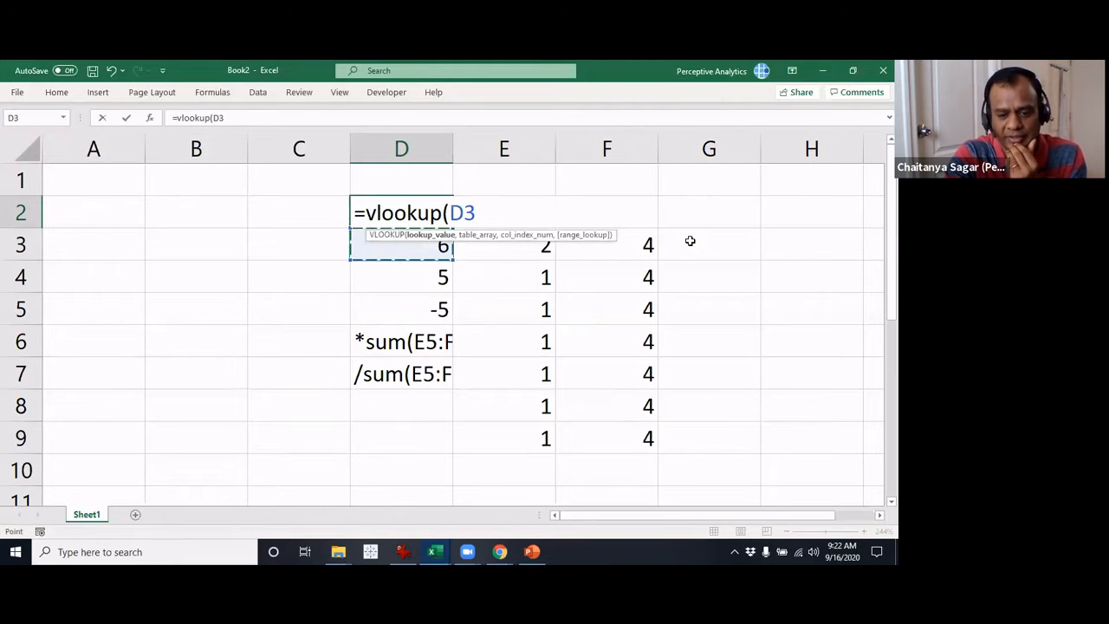
type(",")
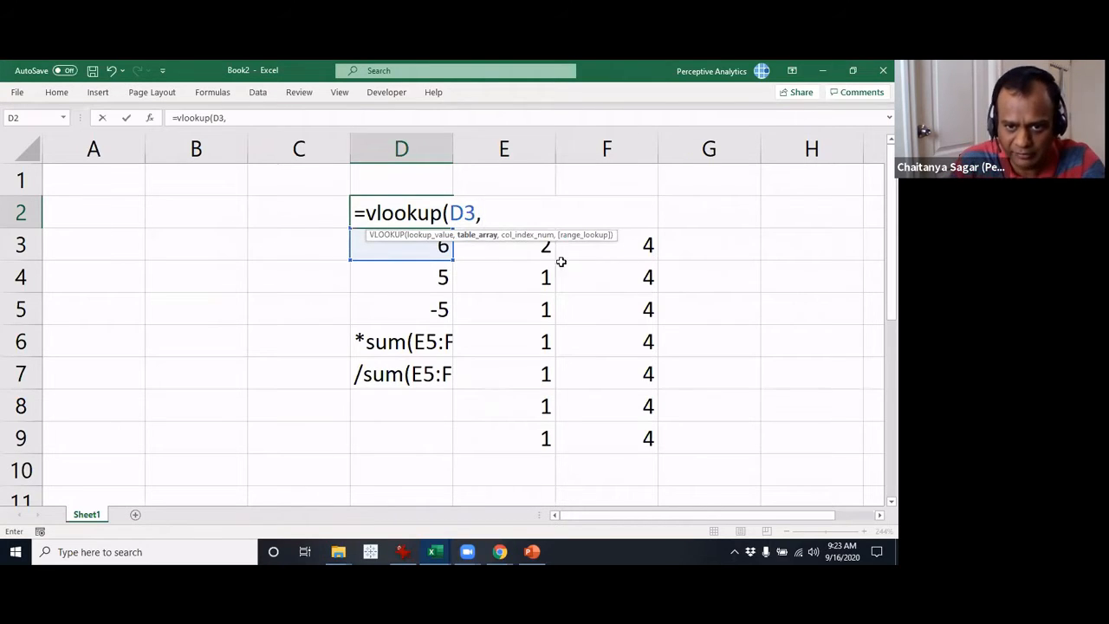
left_click_drag(532, 251, 629, 315)
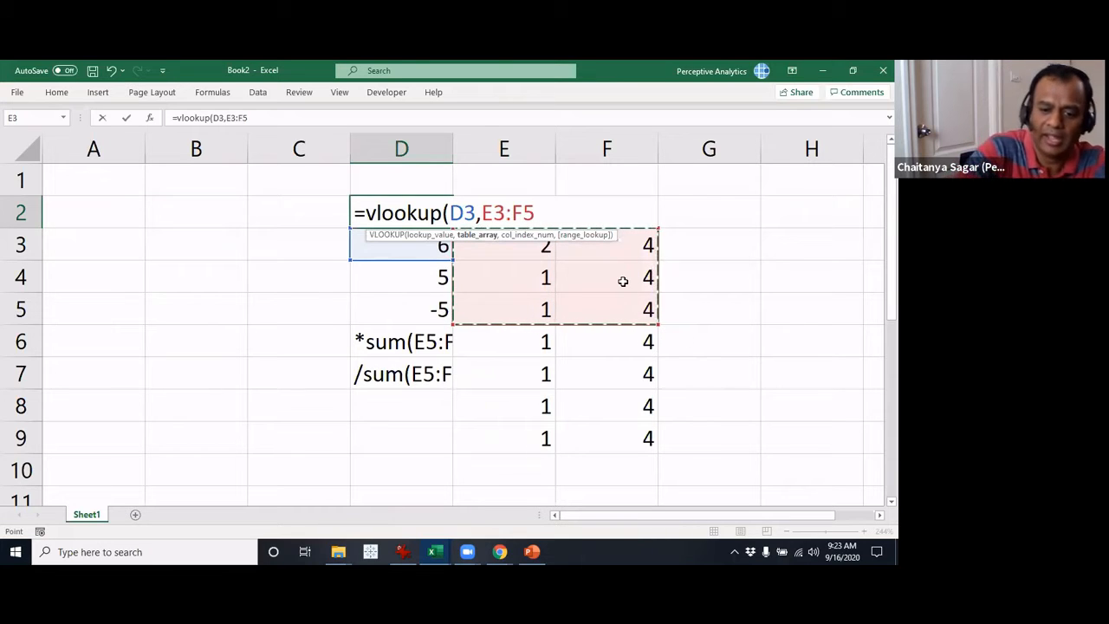
type(")")
key("Return")
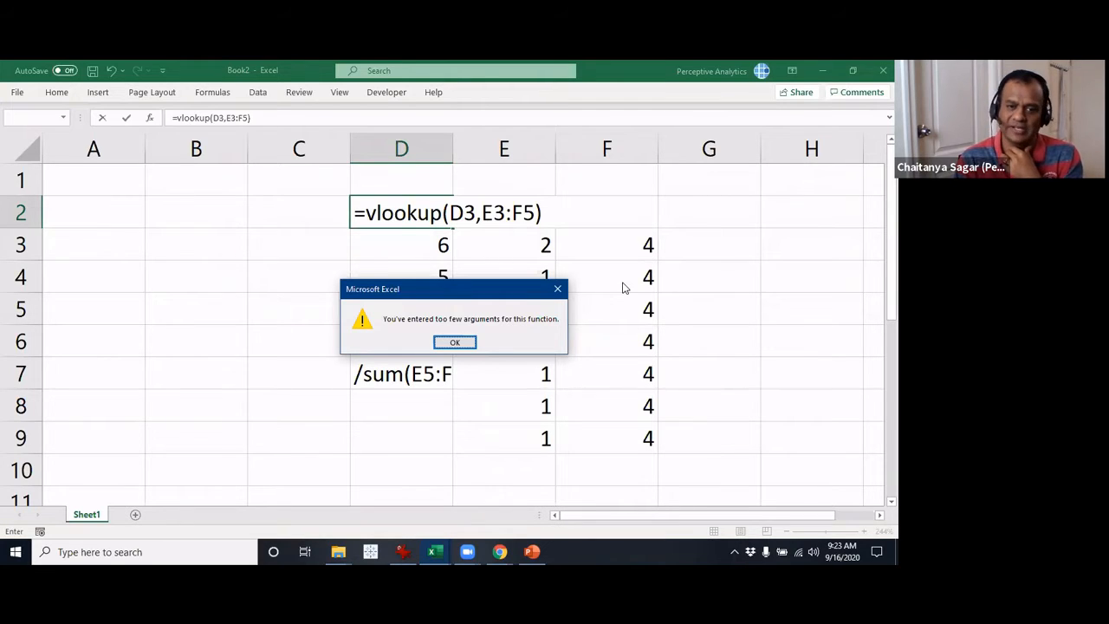
left_click(462, 343)
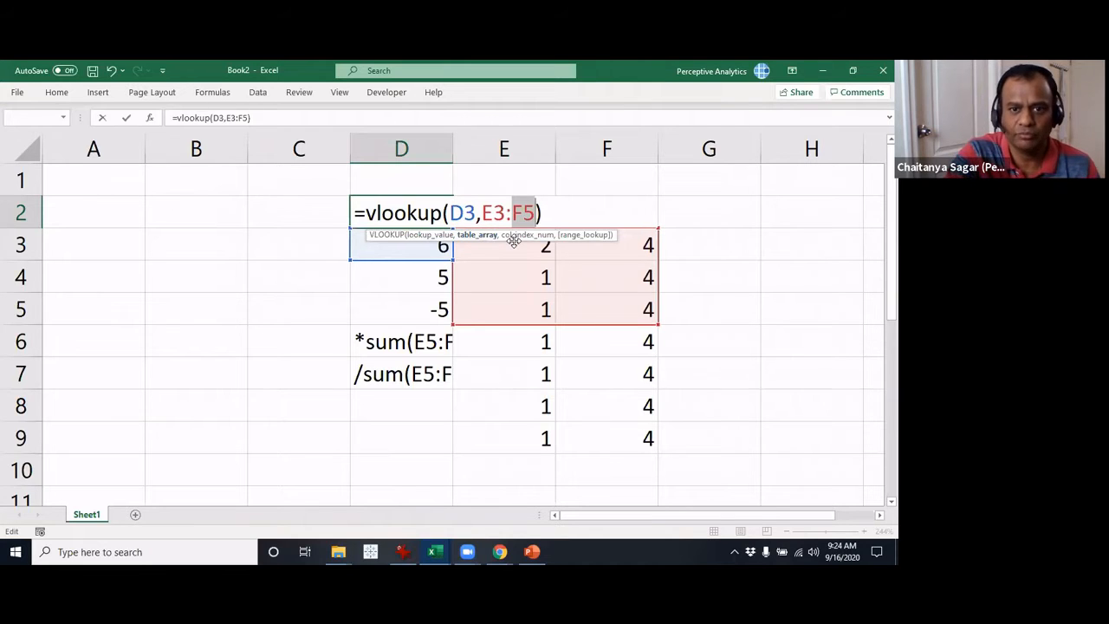
Step through the VLOOKUP arguments in D2, add 2 as the column index and complete the formula as =VLOOKUP(D3,E3:F5,2).
key("Left")
key("Left")
key("Left")
key("Left")
key("Left")
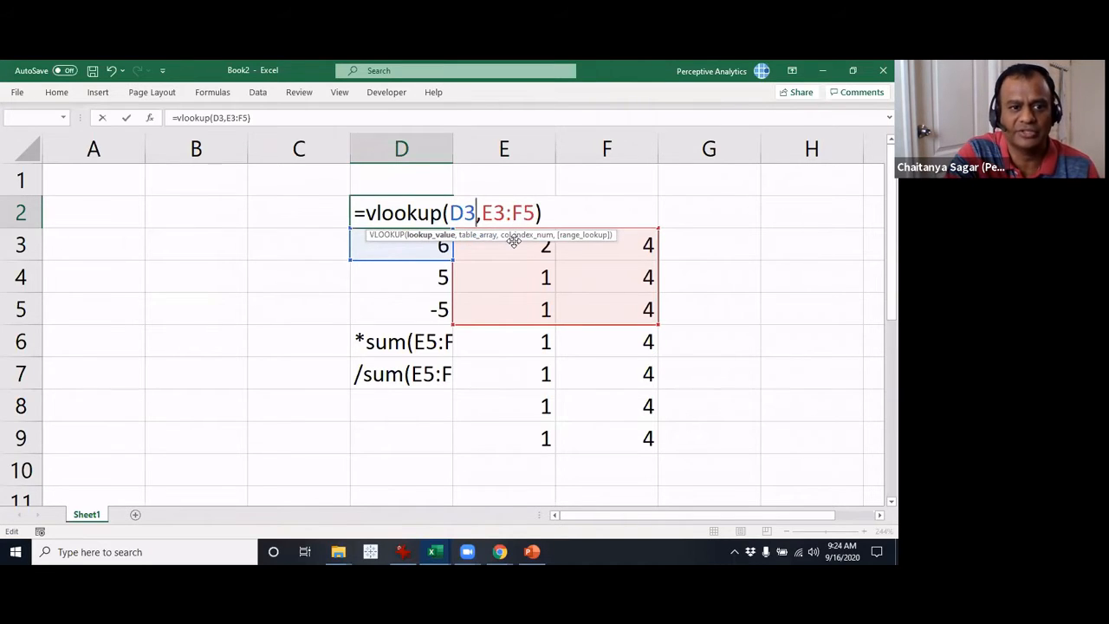
key("Right")
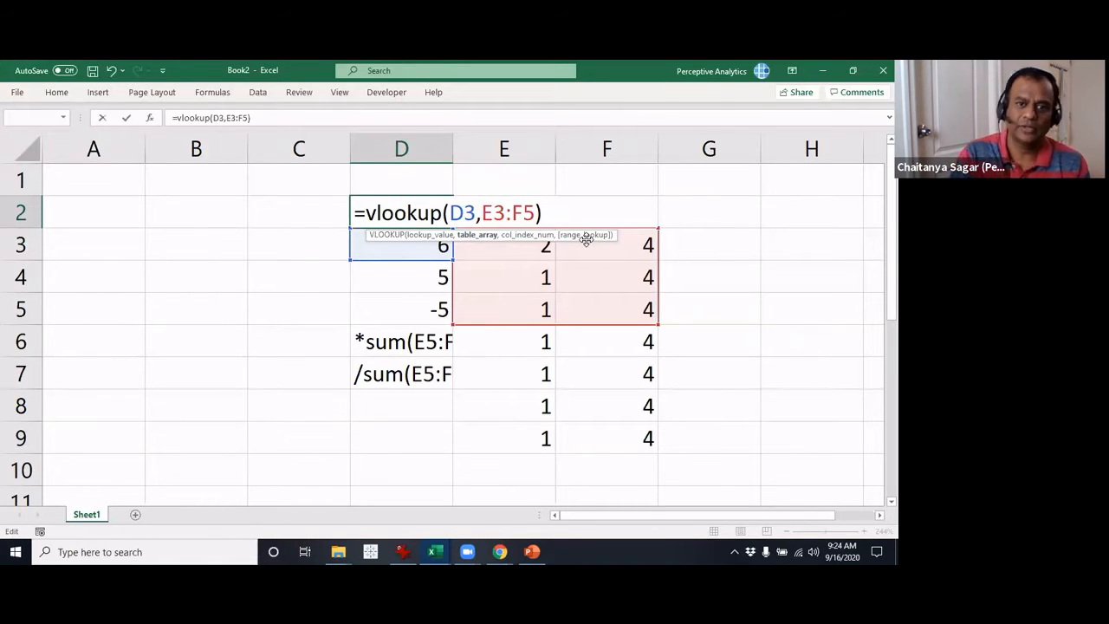
key("Right")
key("Right")
key("Right")
key("Right")
key("Right")
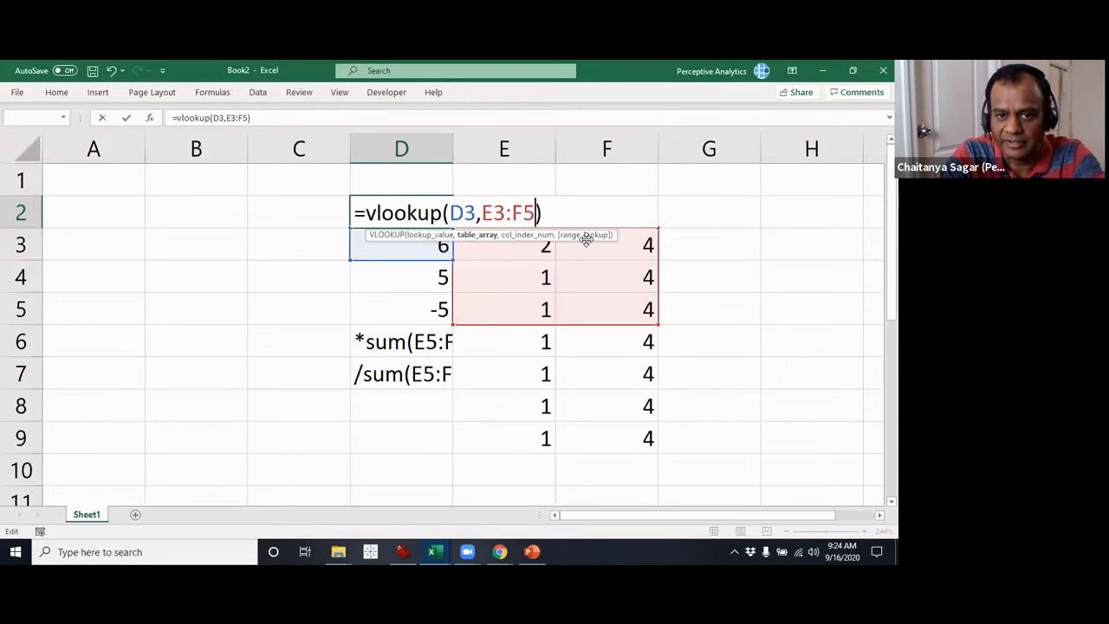
type(",")
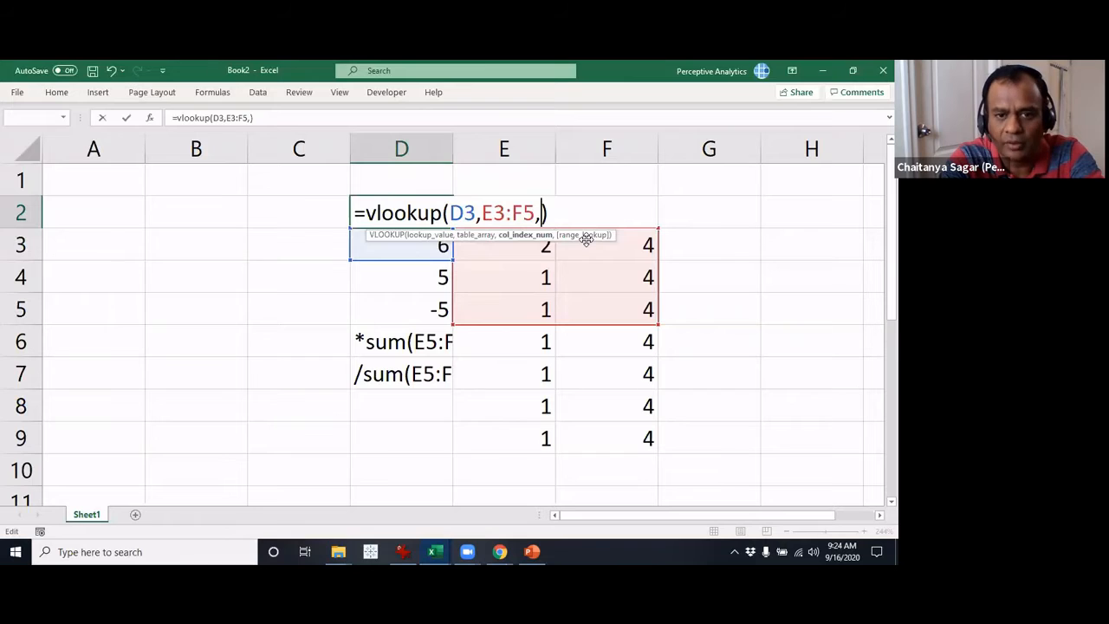
type("2")
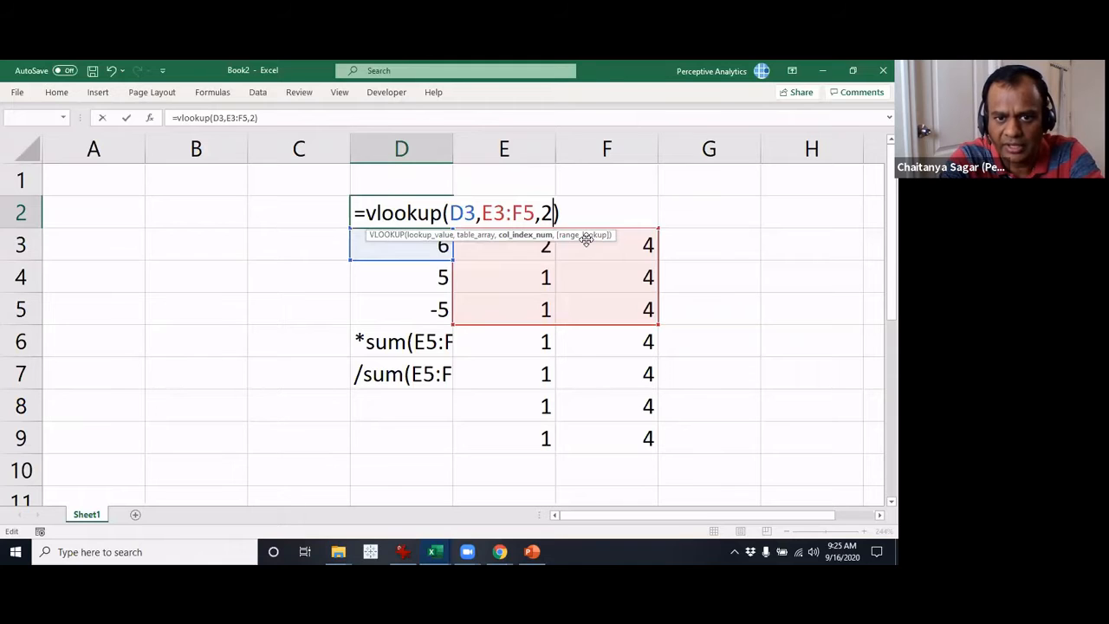
key("Return")
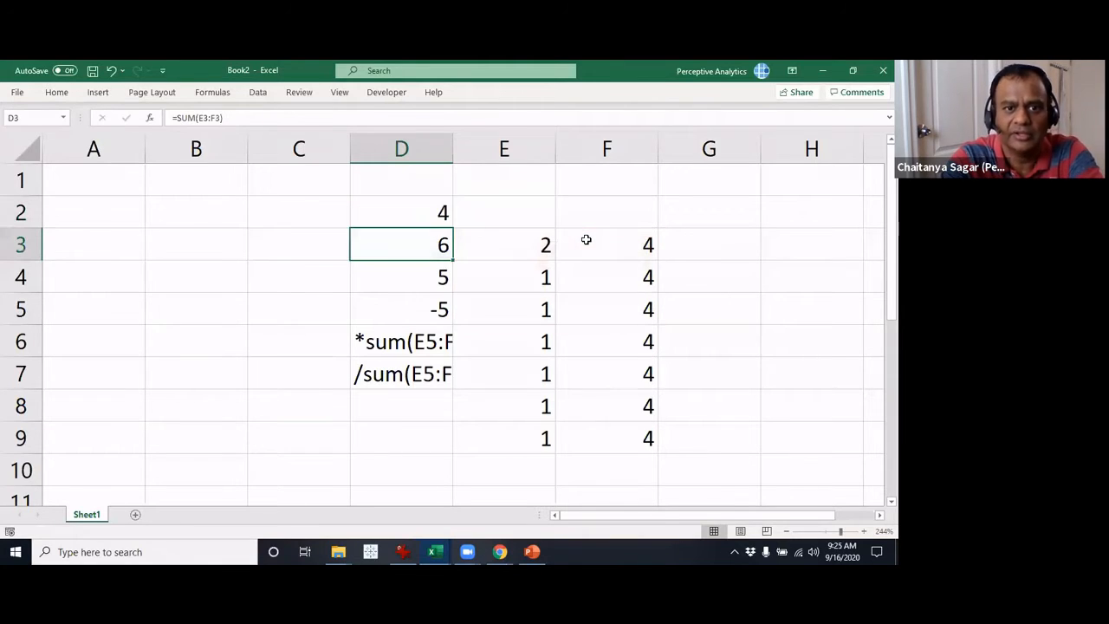
Try to complete the VLOOKUP in D2 without its column index, and restore 2 as the third argument.
key("Up")
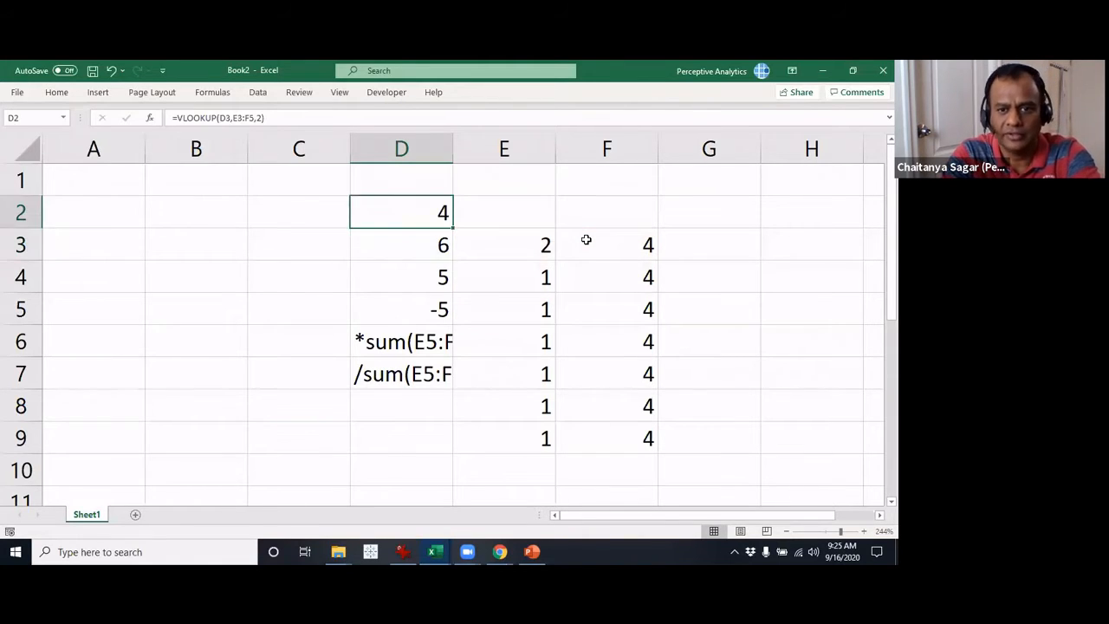
key("F2")
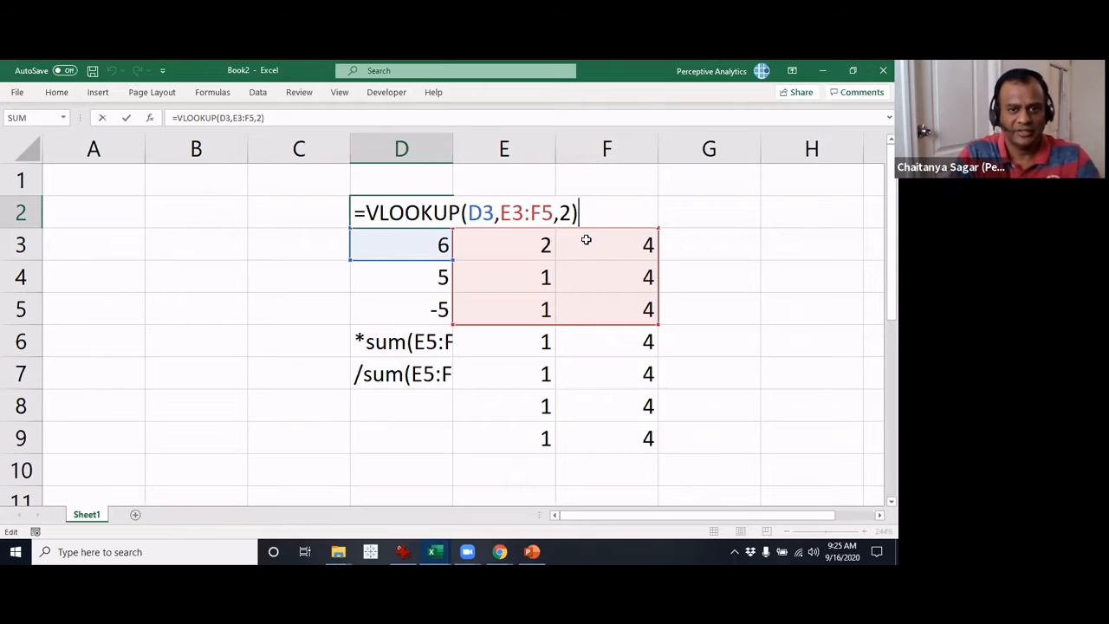
key("Left")
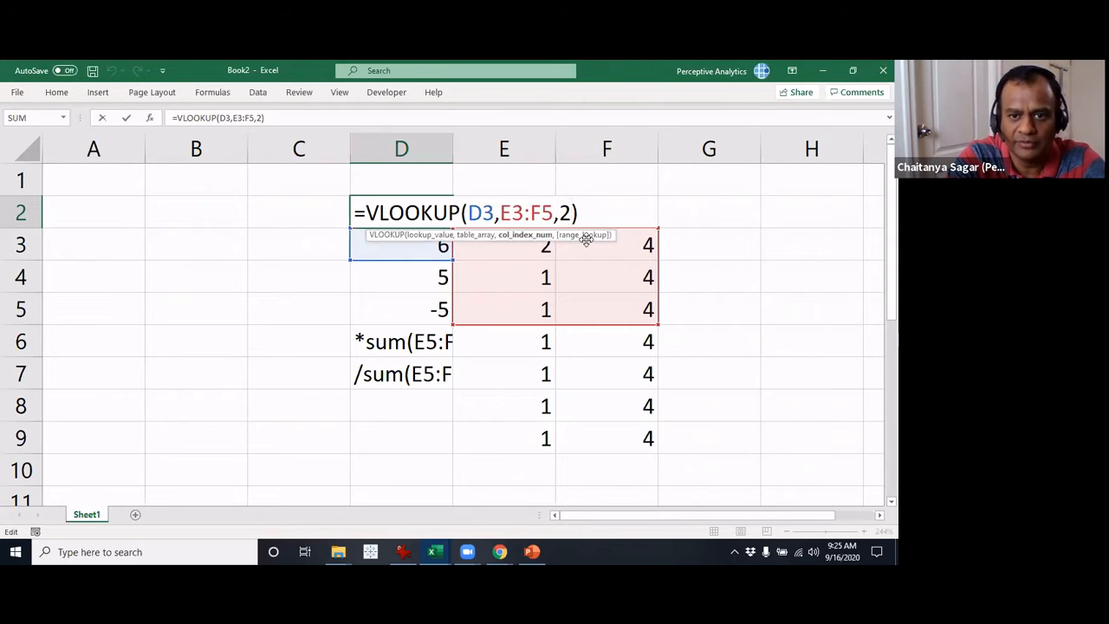
key("BackSpace")
key("BackSpace")
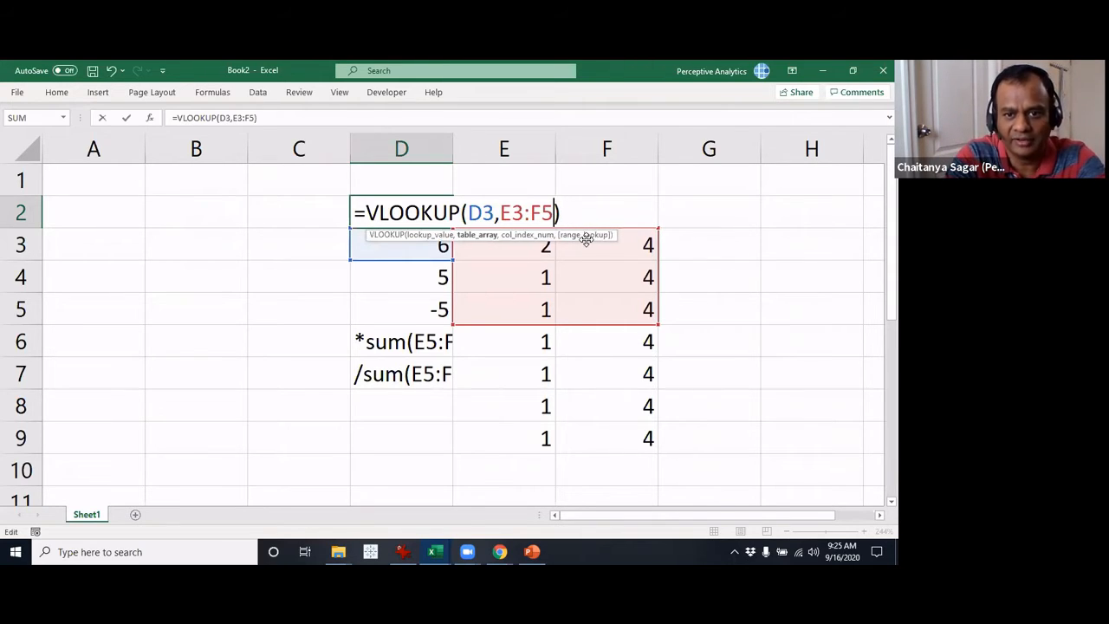
key("Return")
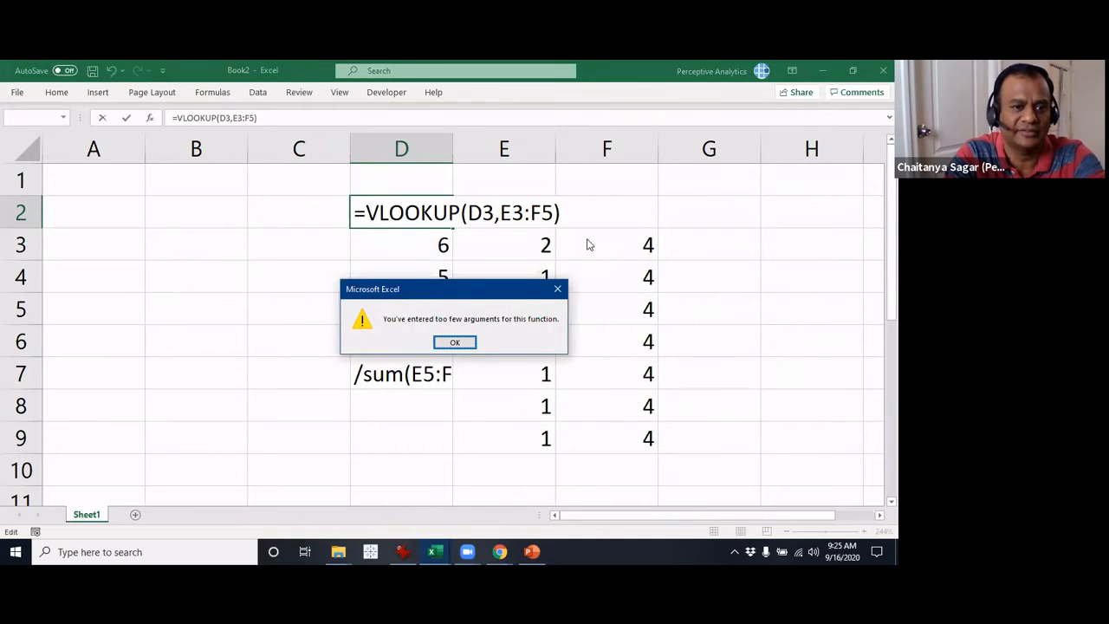
key("Return")
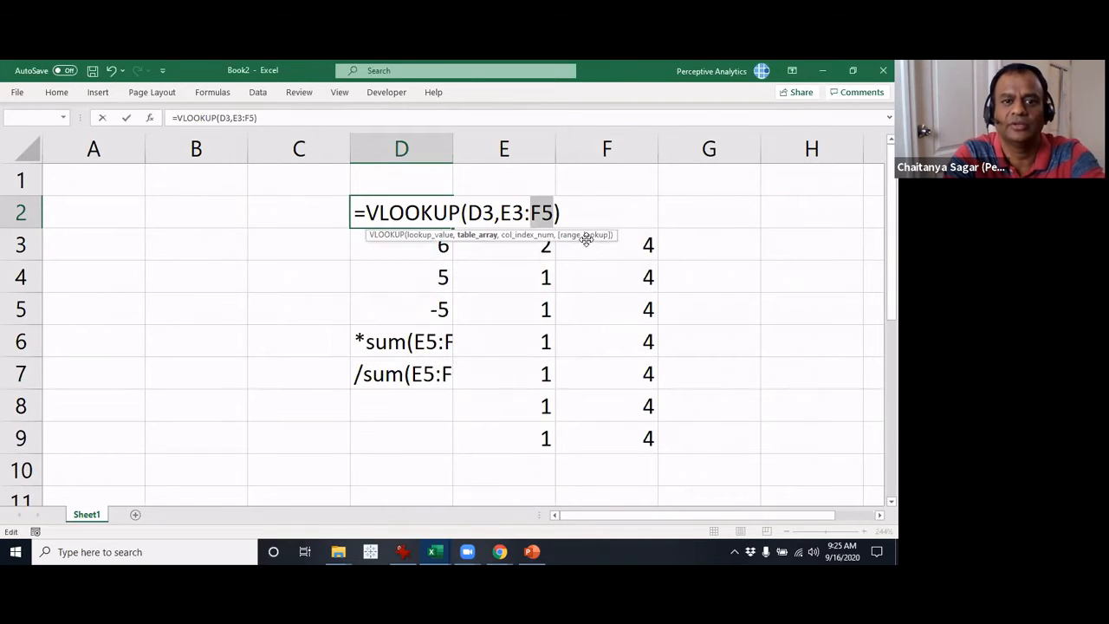
type(",2")
key("Return")
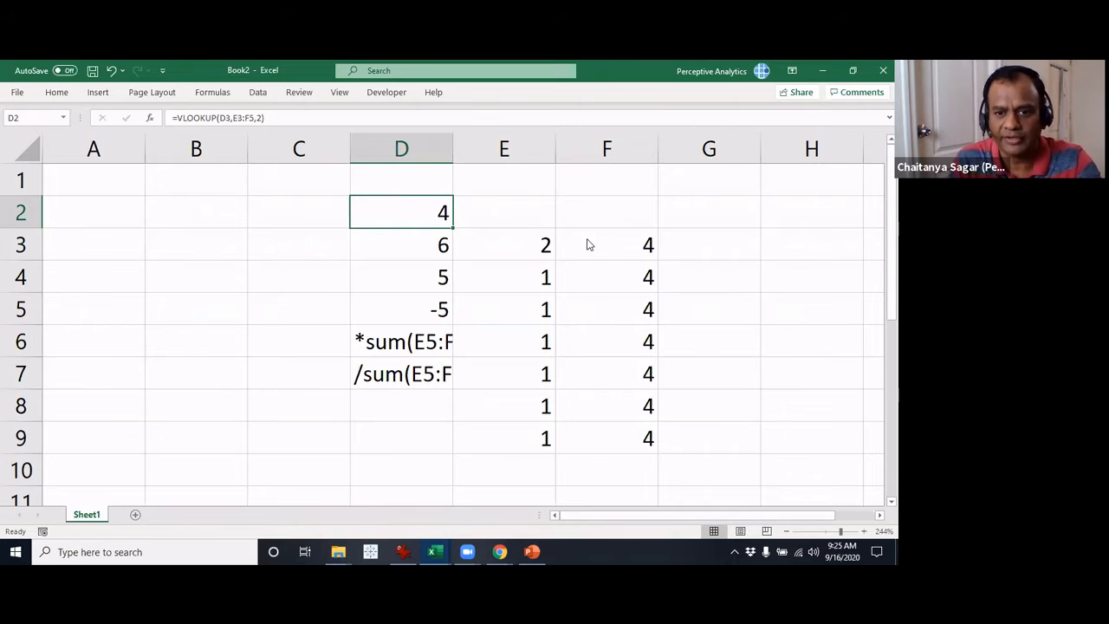
Switch to the tf16400656_win323 workbook and highlight the A1:A10 argument in the two-argument SUM example on the Basics sheet.
key("alt+Tab")
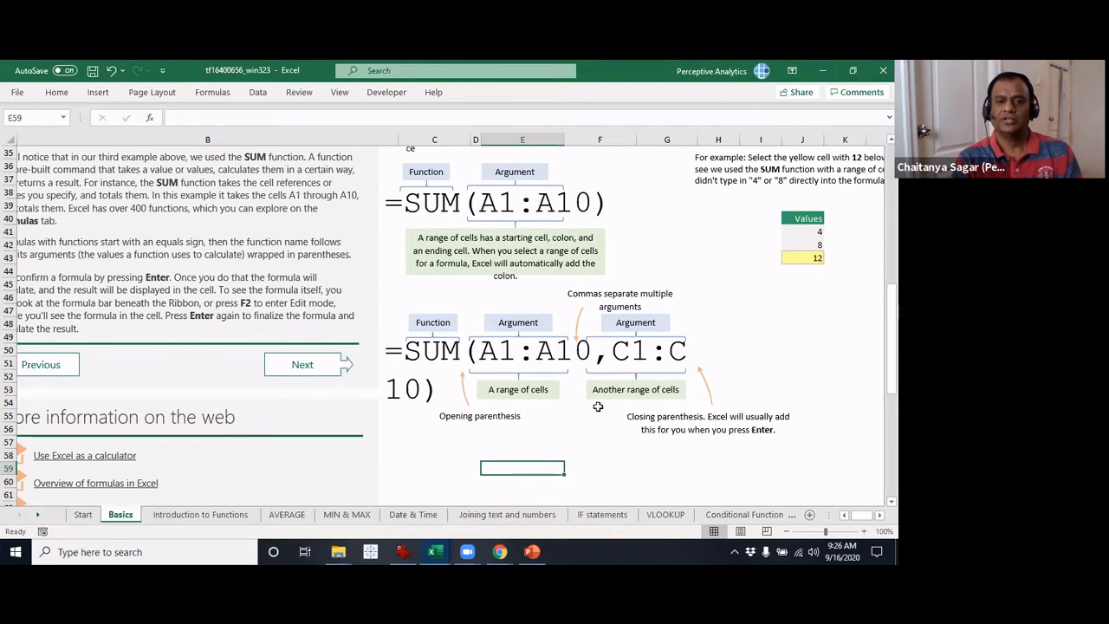
left_click(593, 350)
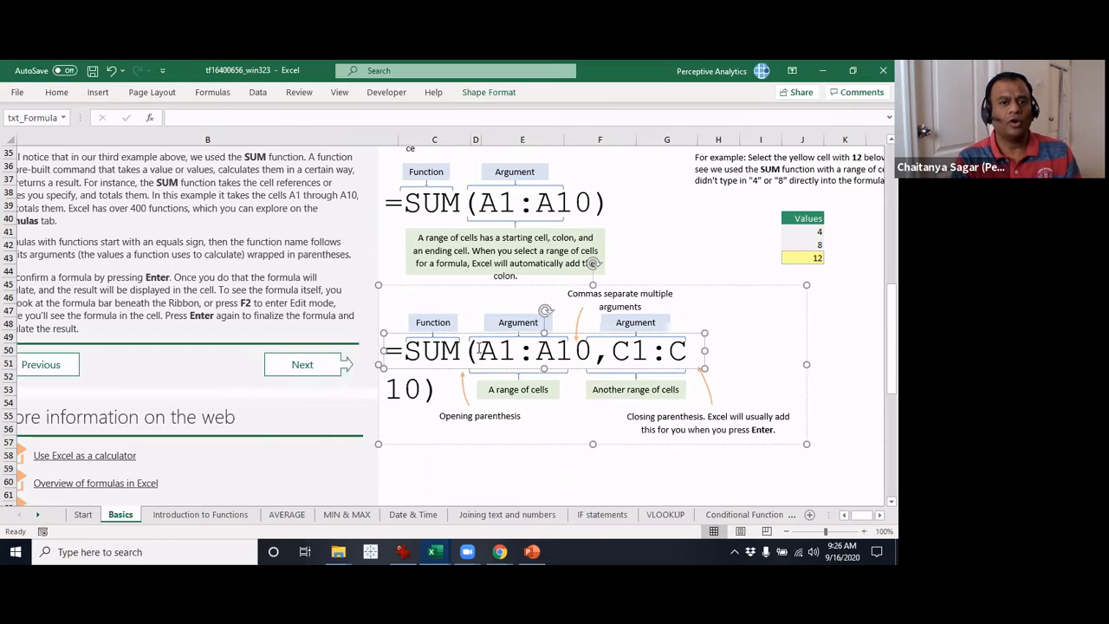
left_click_drag(480, 350, 592, 362)
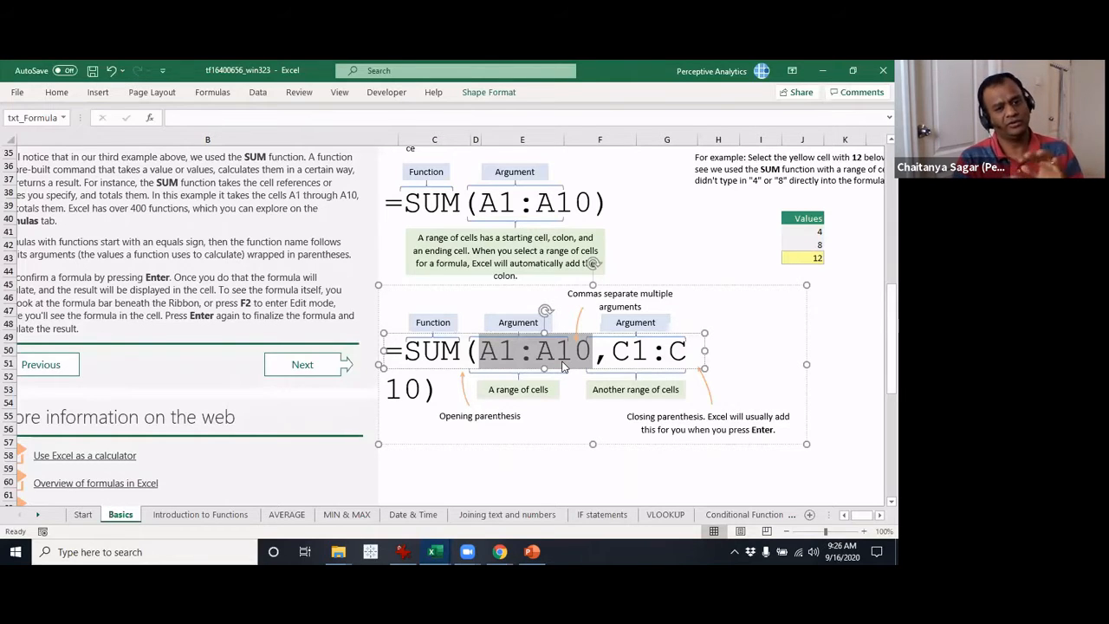
Switch back to Book2 and enter =SUM(basic,hra) in cell D2, using names instead of cell references as arguments.
key("alt+Tab")
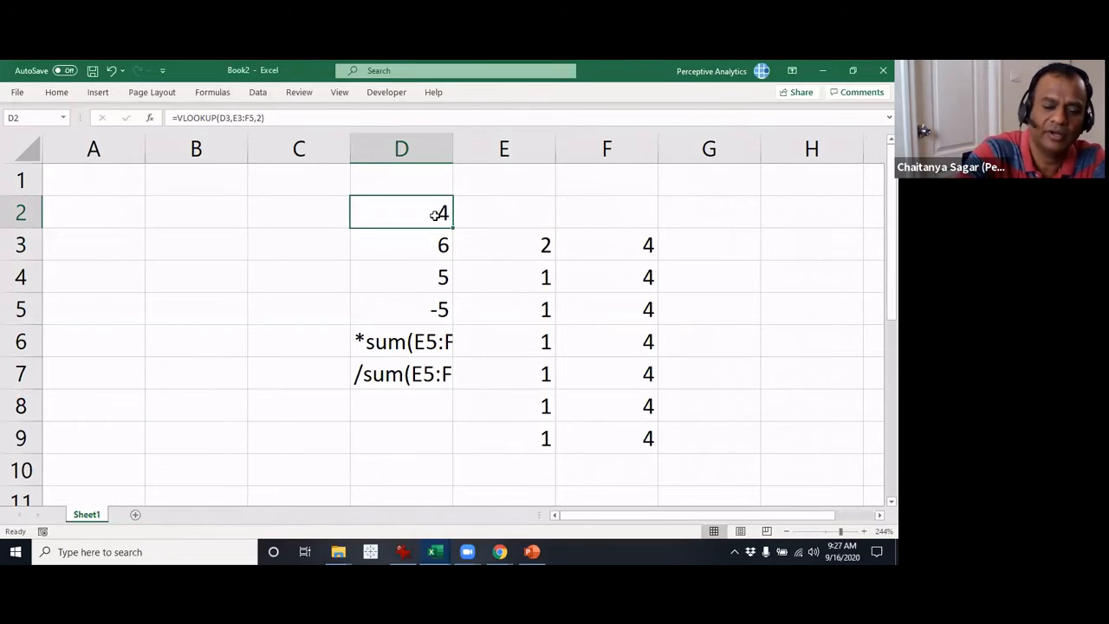
type("=sum ")
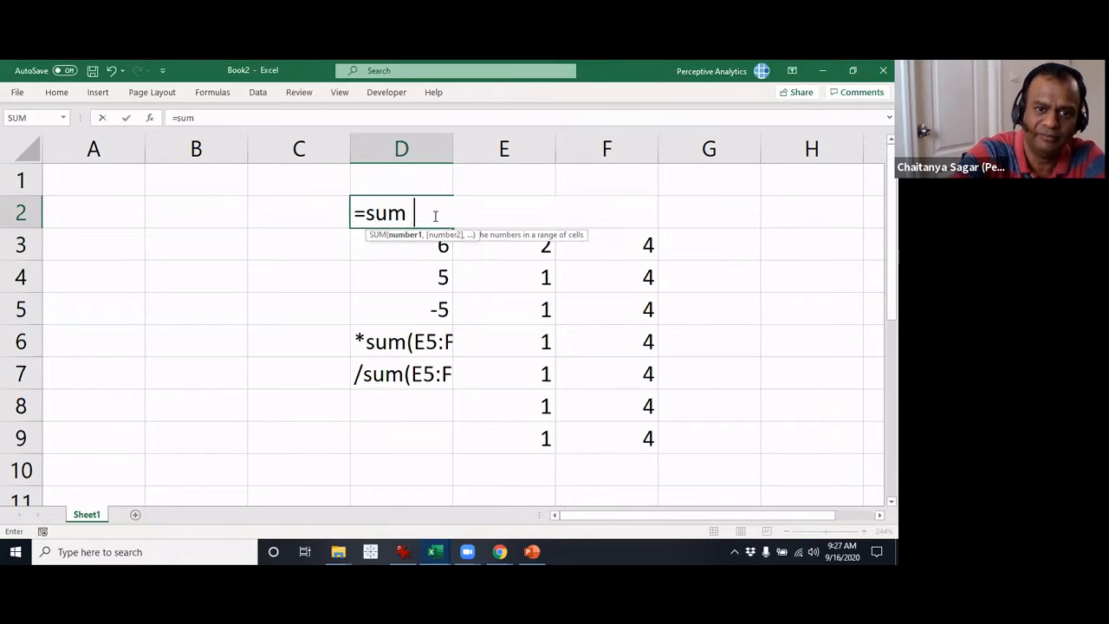
type("(")
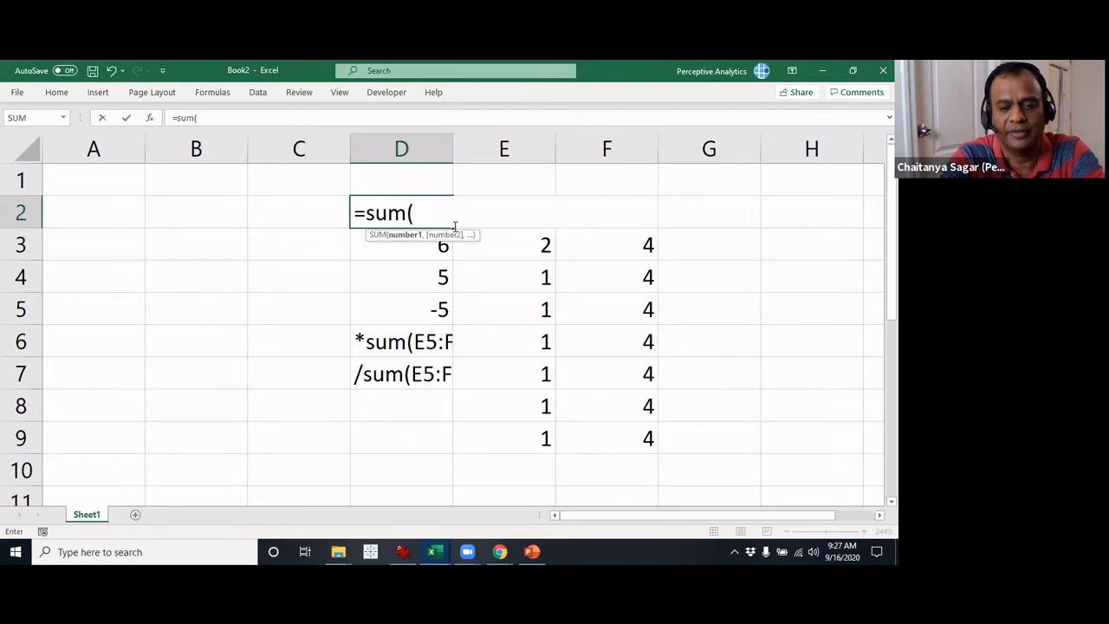
type("basic")
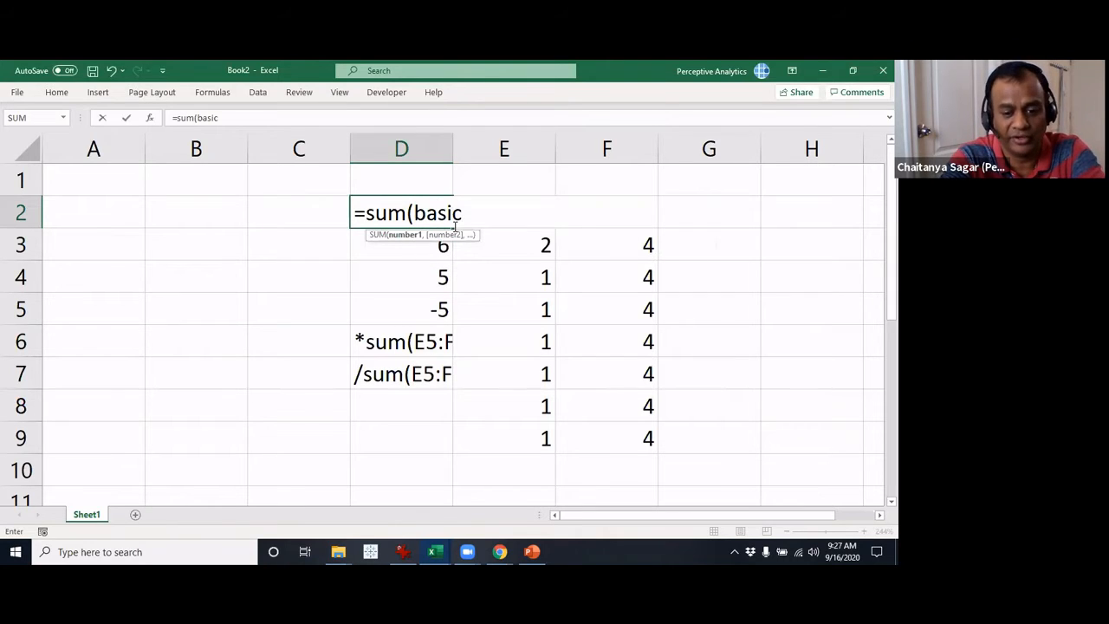
type(",")
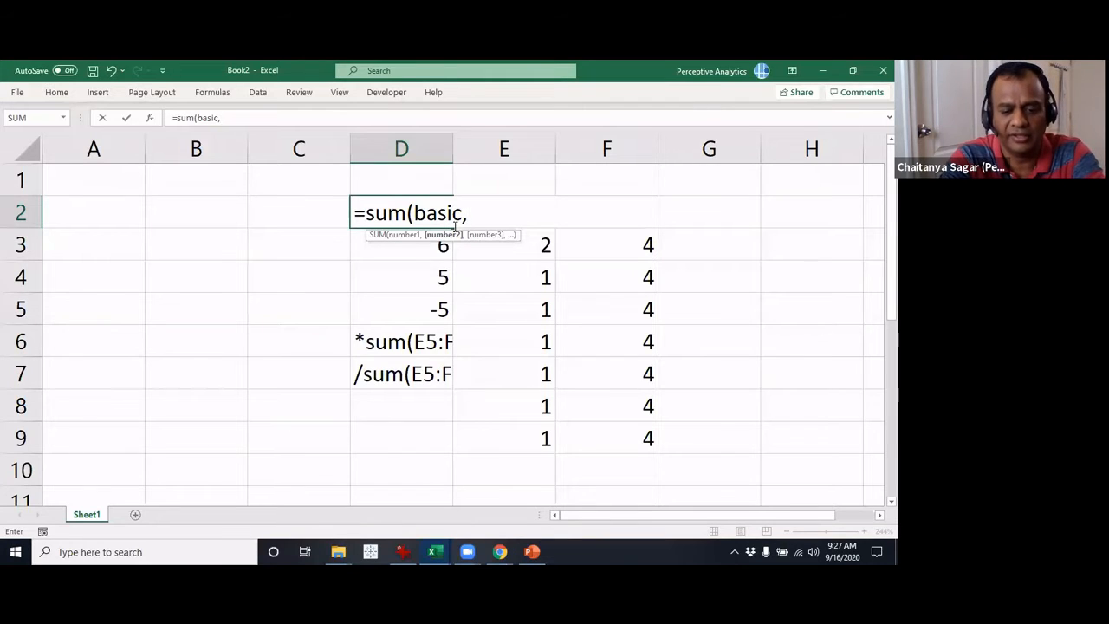
type("hra")
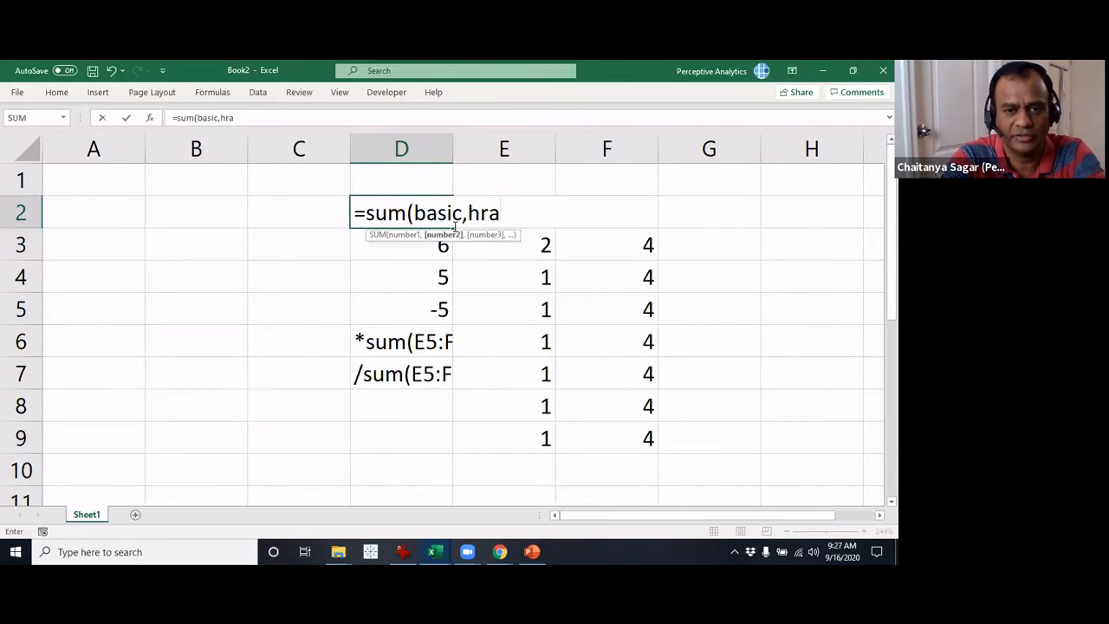
type("0")
key("BackSpace")
type(")")
key("Return")
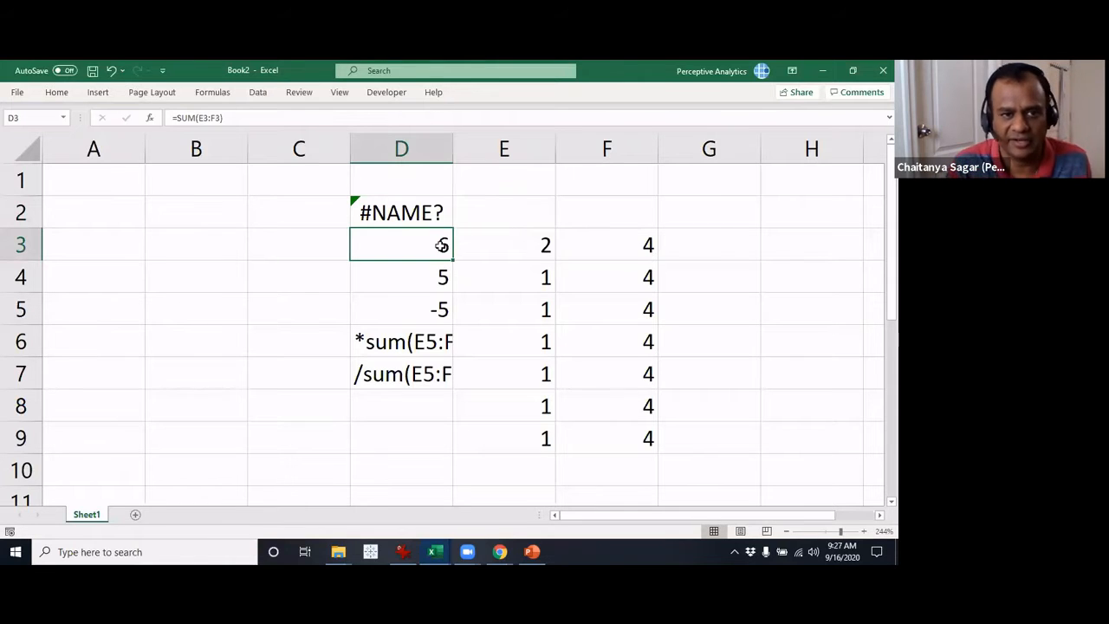
left_click(511, 244)
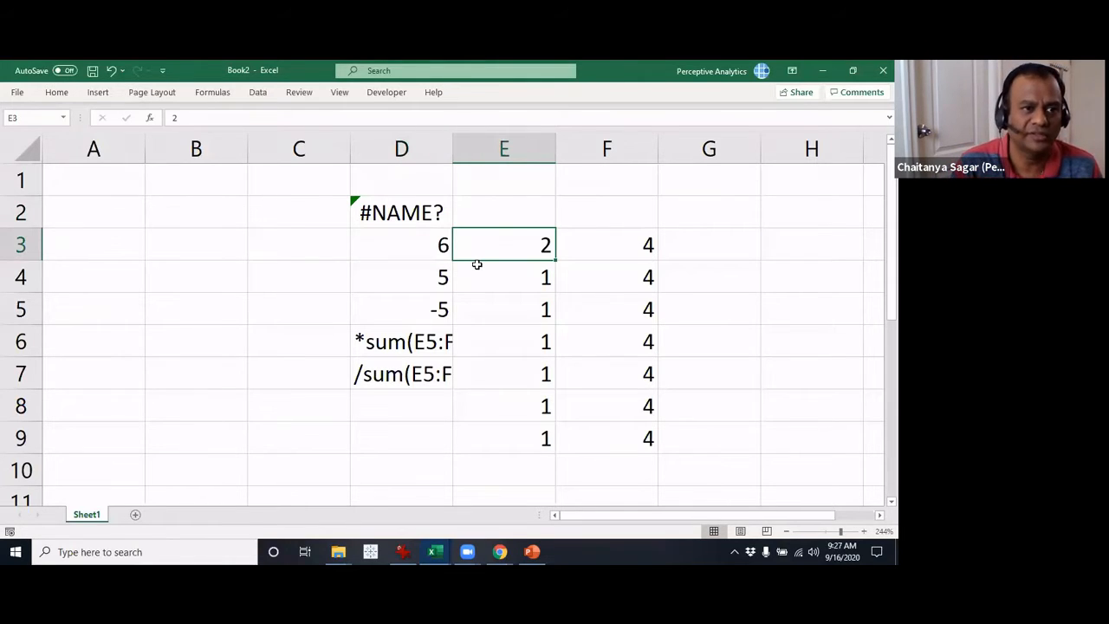
left_click(44, 121)
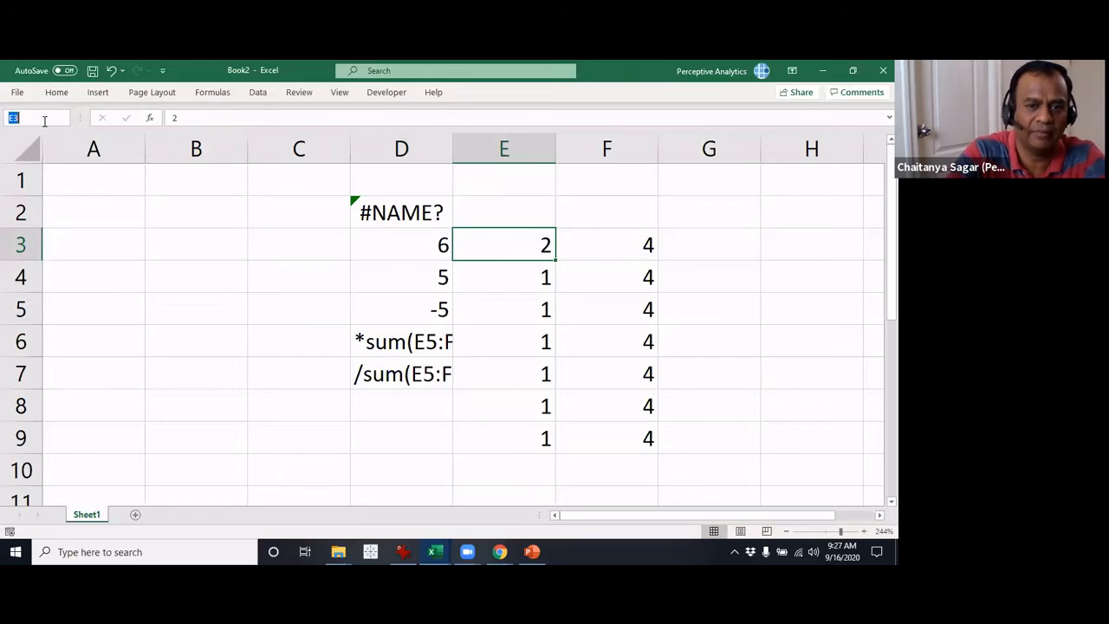
type("Basic")
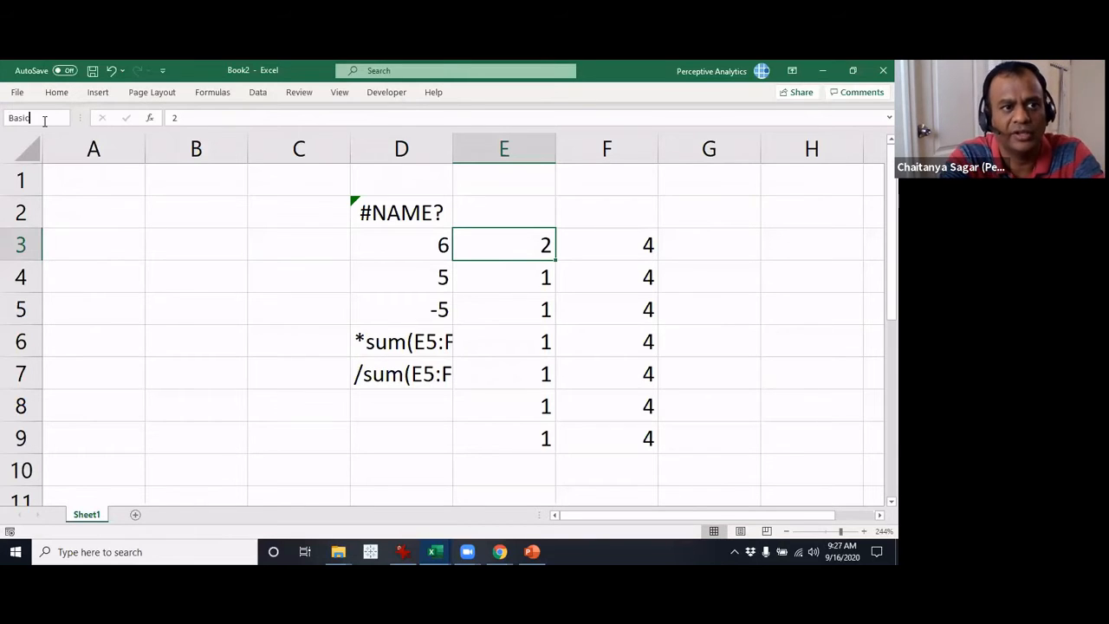
key("BackSpace")
key("BackSpace")
key("BackSpace")
key("BackSpace")
key("BackSpace")
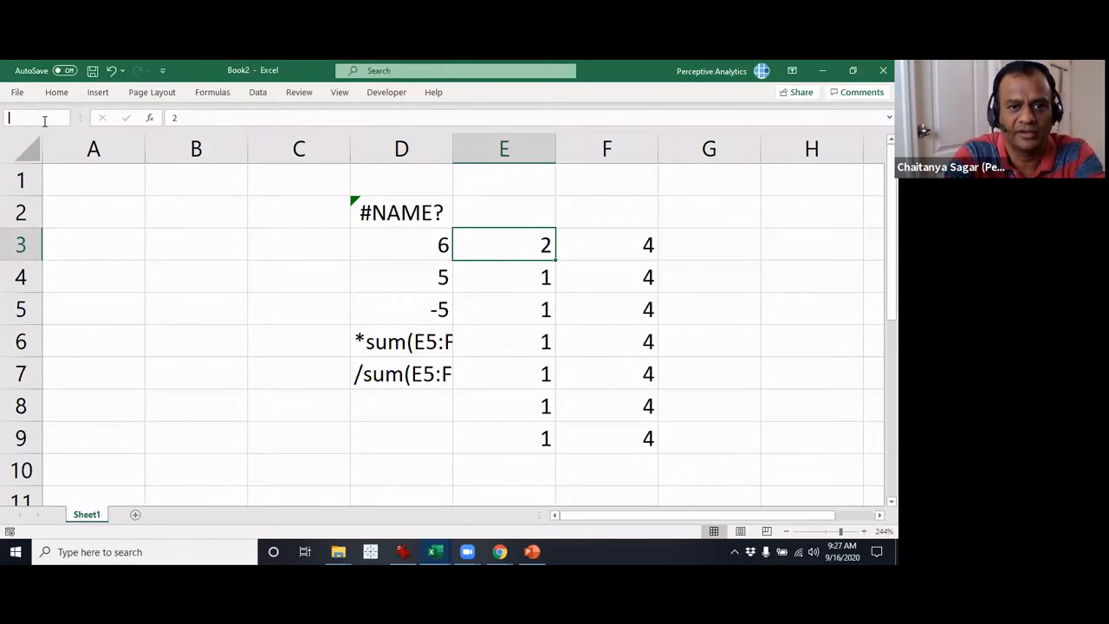
key("Escape")
Check how the SUM formula in cell D2 is written and return to cell E3.
key("Up")
key("Left")
key("F2")
key("Escape")
key("Right")
key("Down")
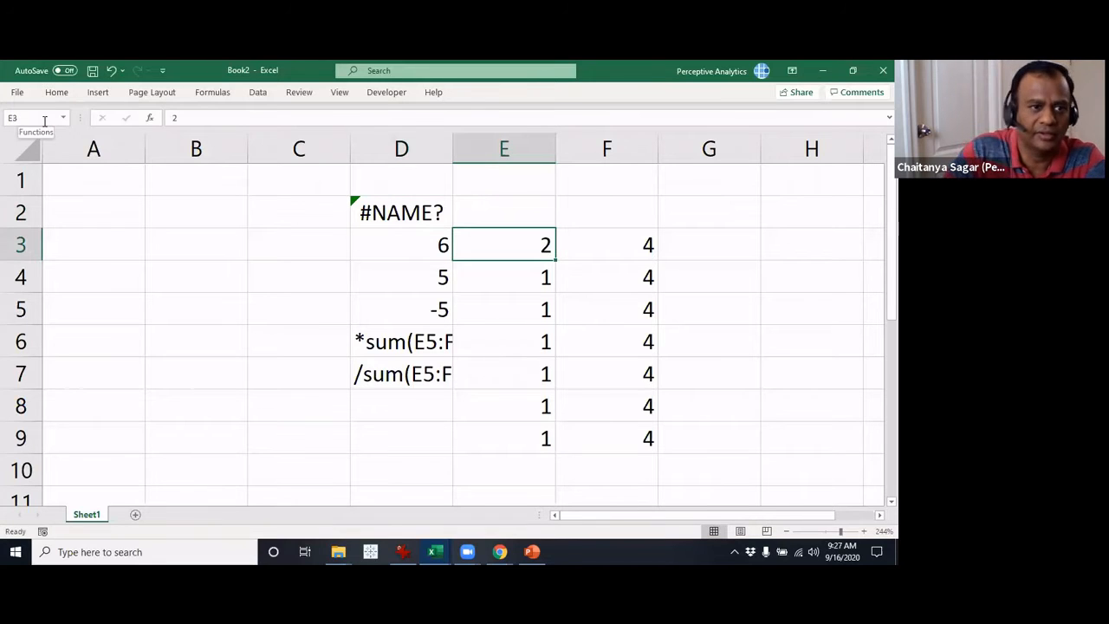
Define the name basic for cell E3 and the name hra for cell F3.
left_click(35, 116)
type("basic")
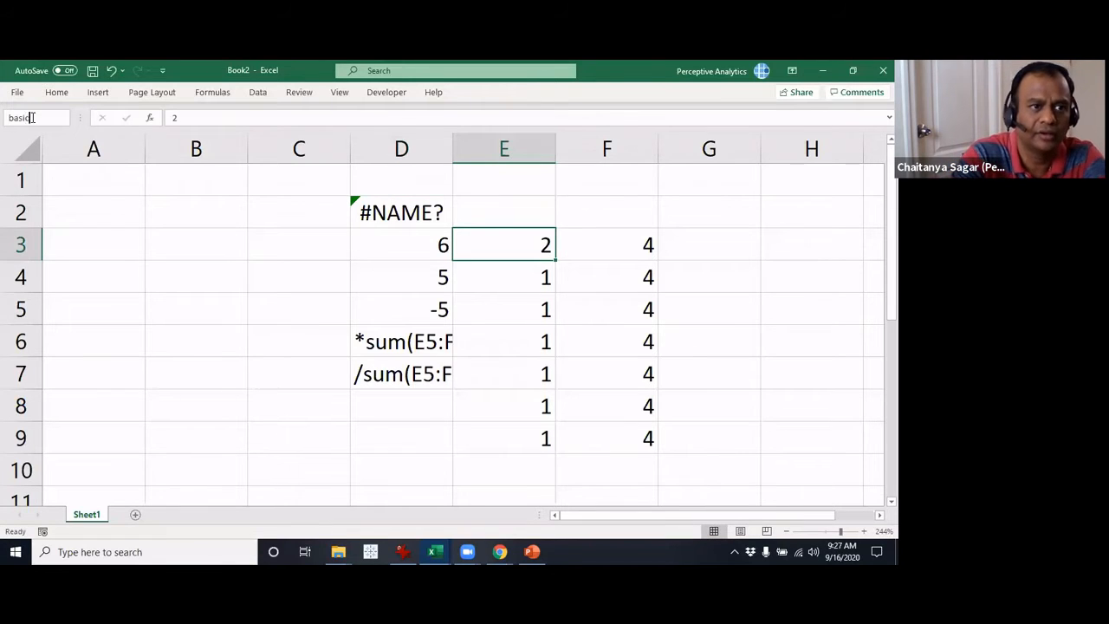
key("Return")
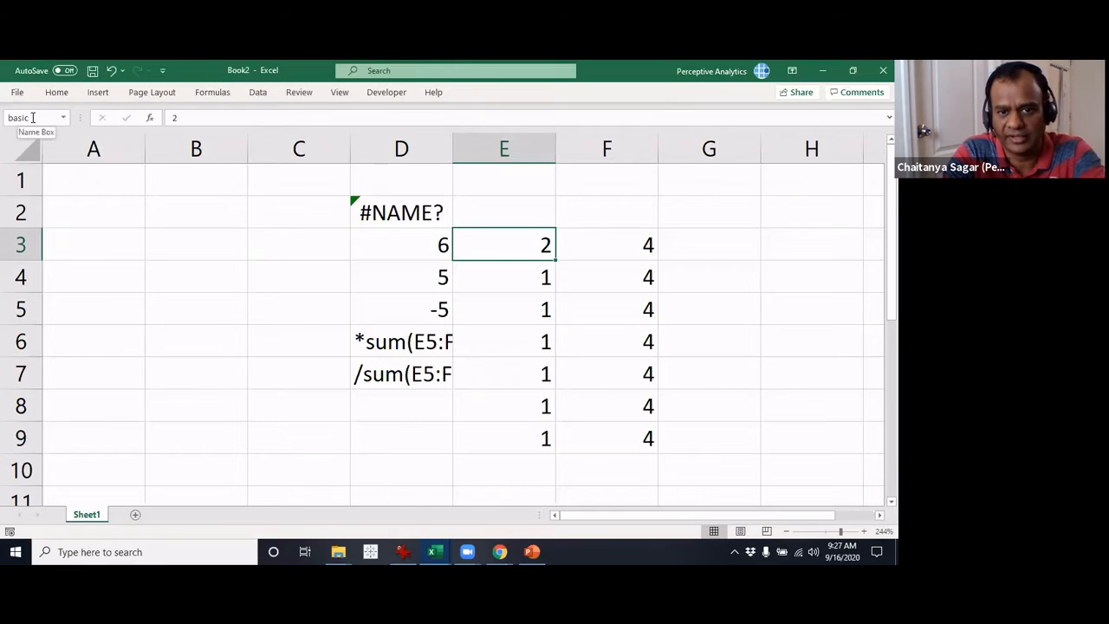
key("Right")
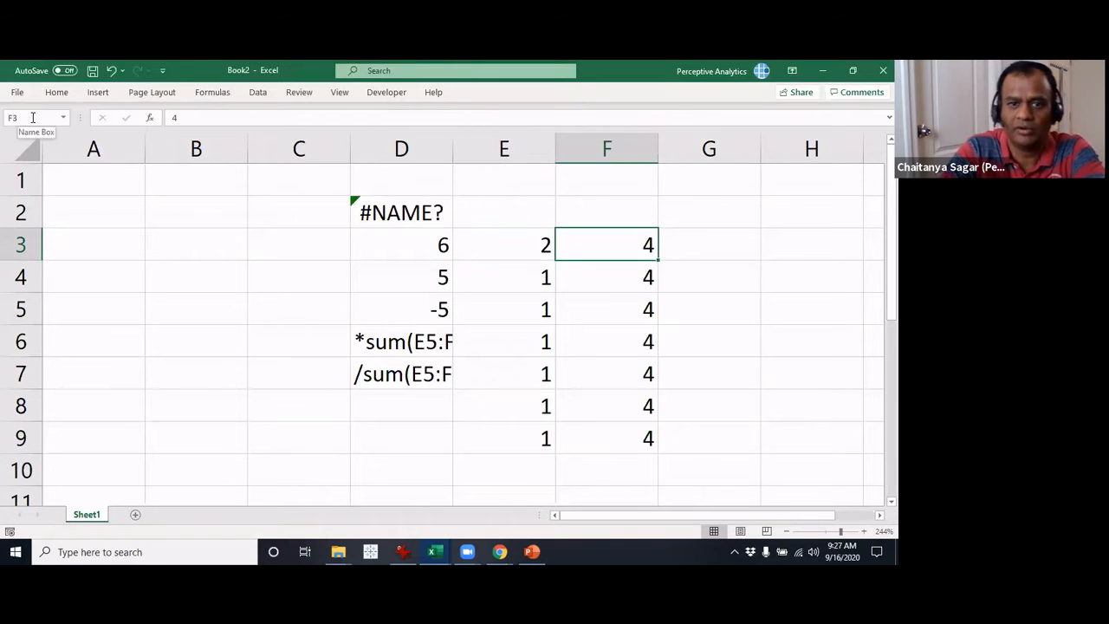
left_click(33, 117)
type("hra")
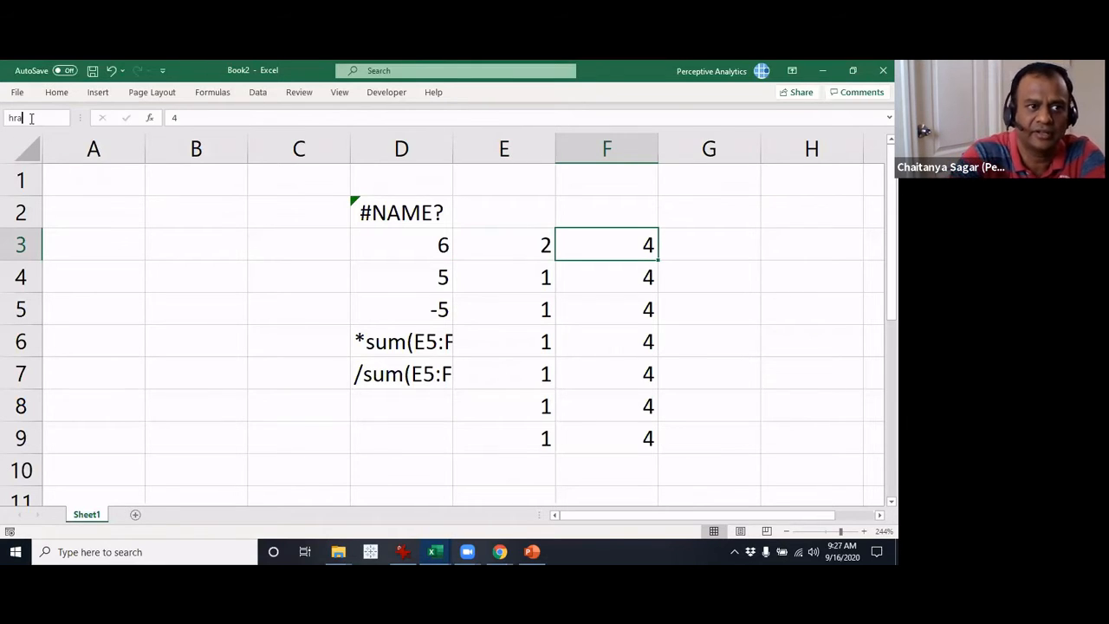
key("Return")
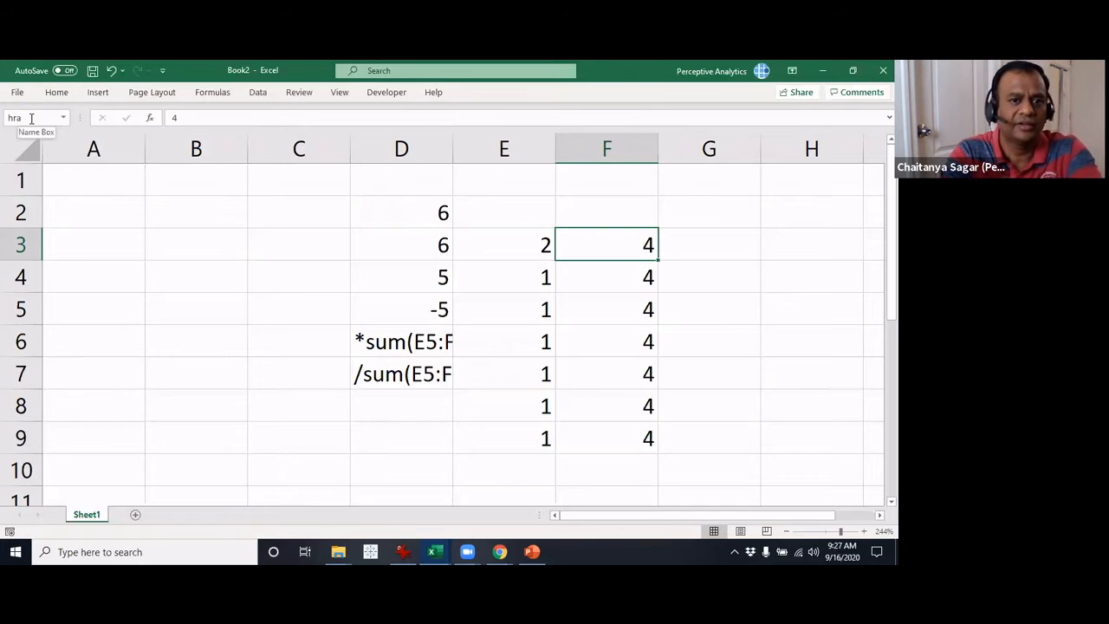
Inspect which cells the named arguments in the D2 SUM formula refer to, leaving the formula as it is.
key("Left")
key("Up")
key("Left")
key("F2")
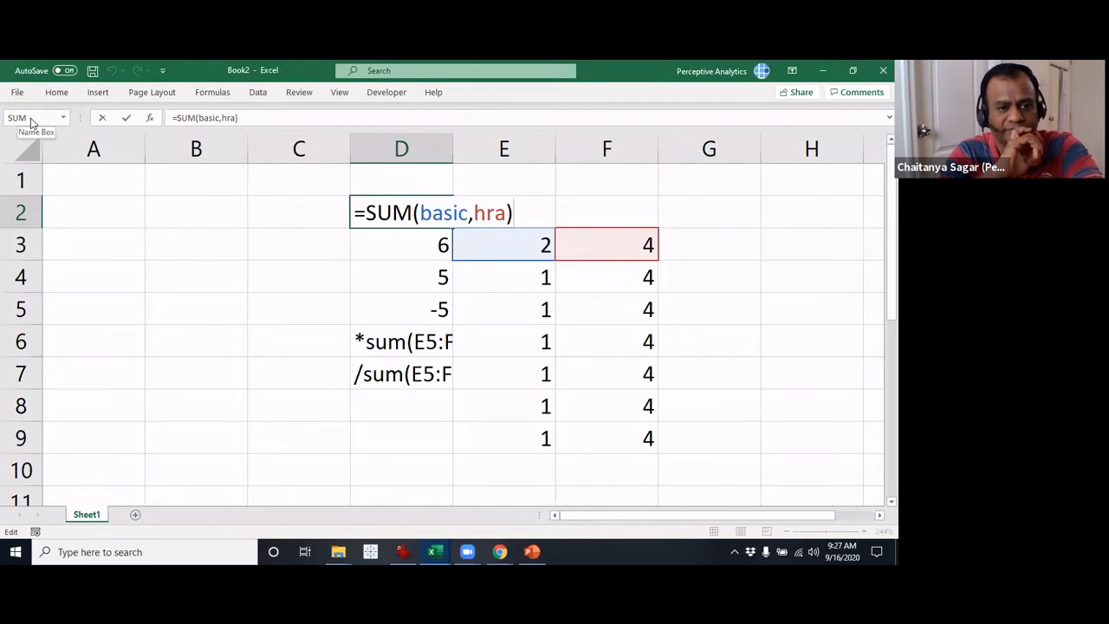
key("Escape")
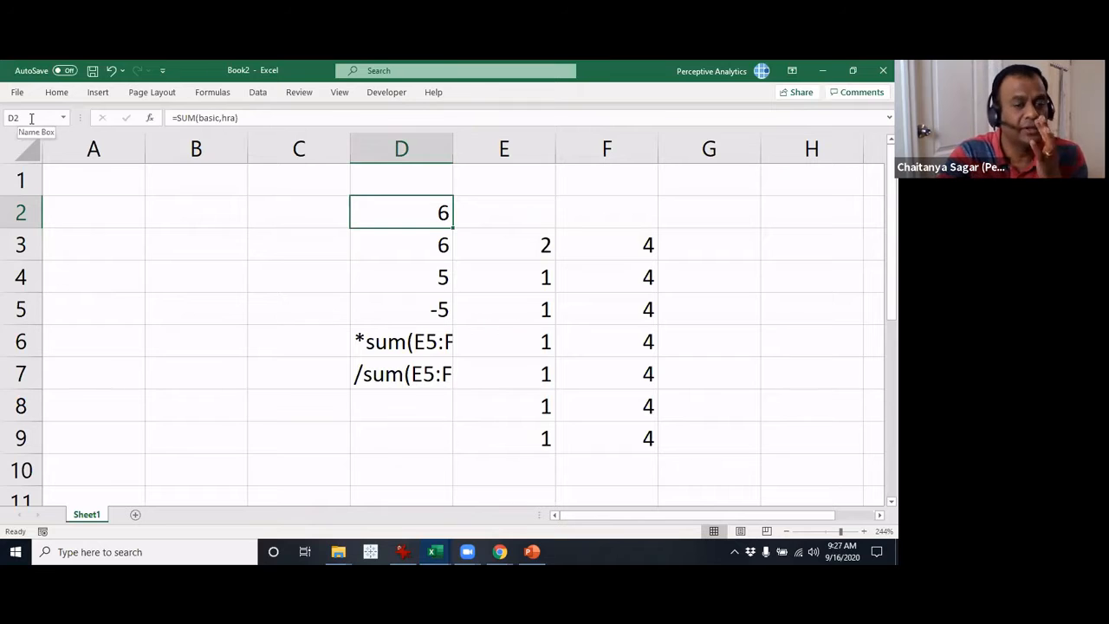
Add the constant 5 as a third argument to the SUM formula in D2.
key("F2")
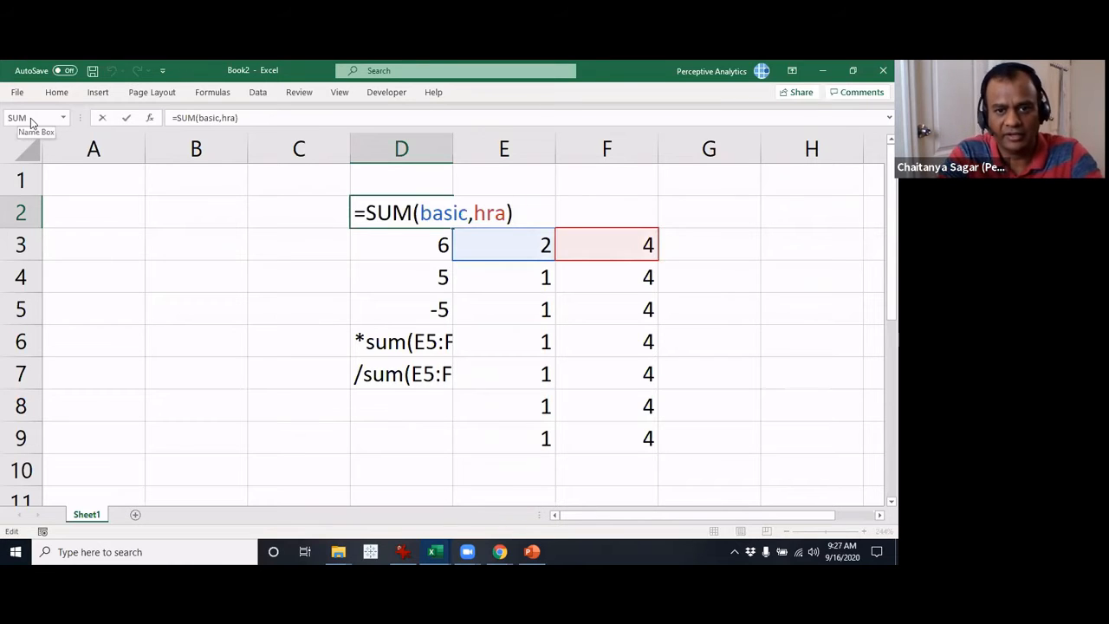
key("Left")
type(",")
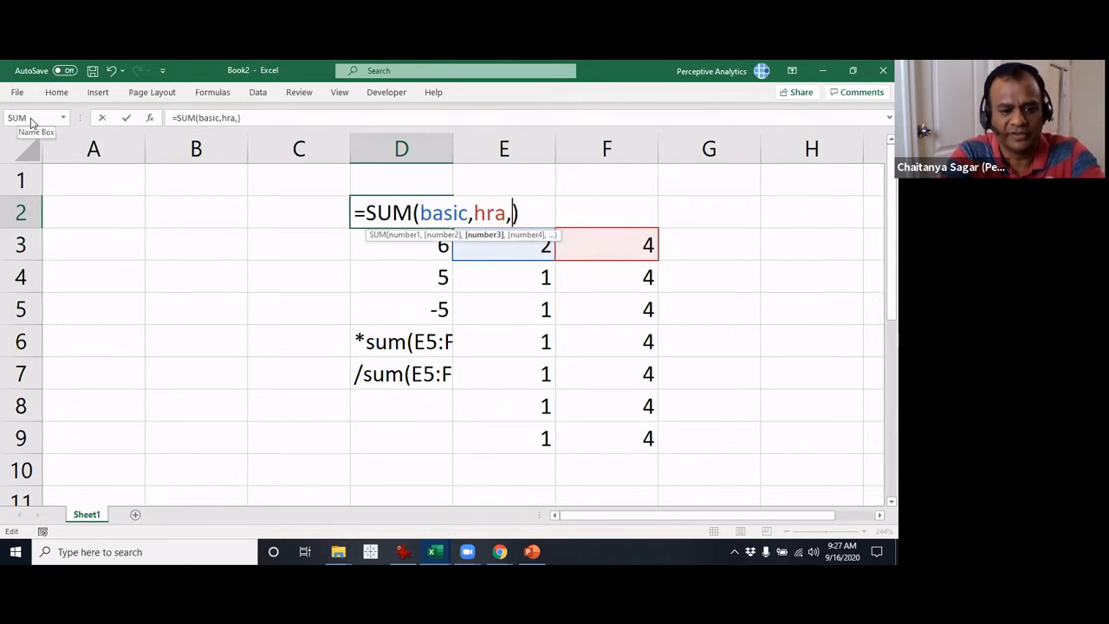
type("5")
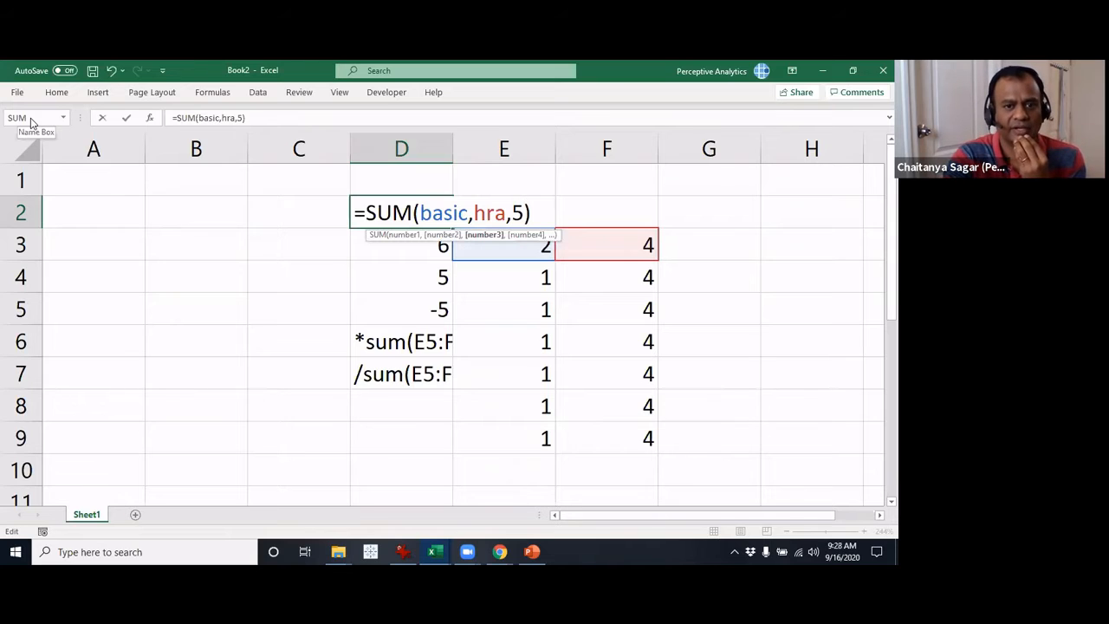
key("Return")
key("Up")
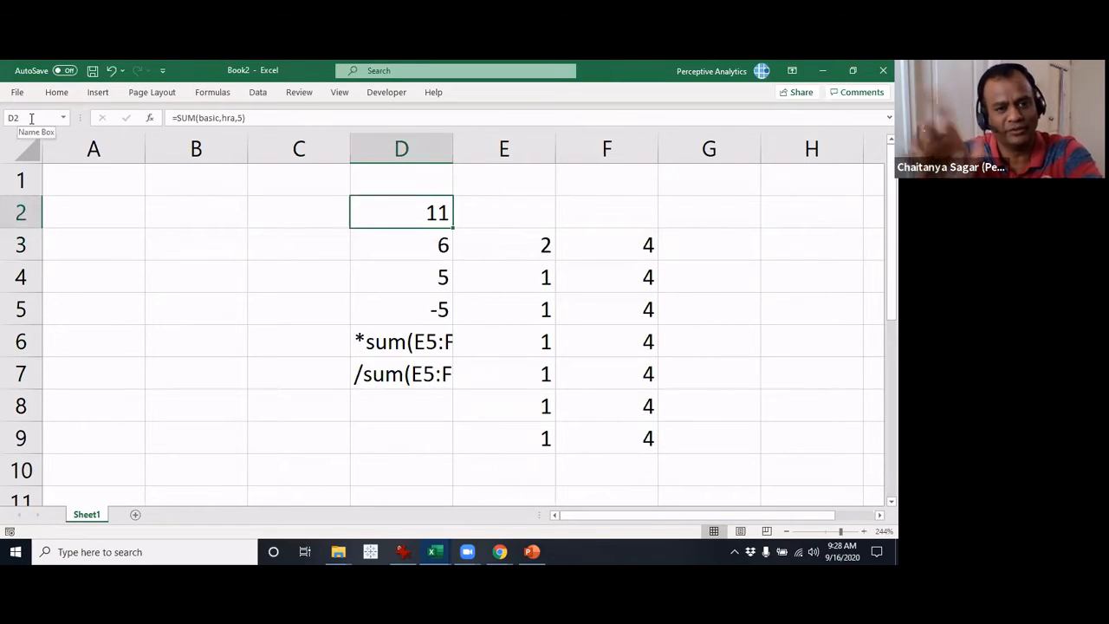
Add a nested sum(E8:F8) as the fourth argument of the SUM formula in D2.
key("F2")
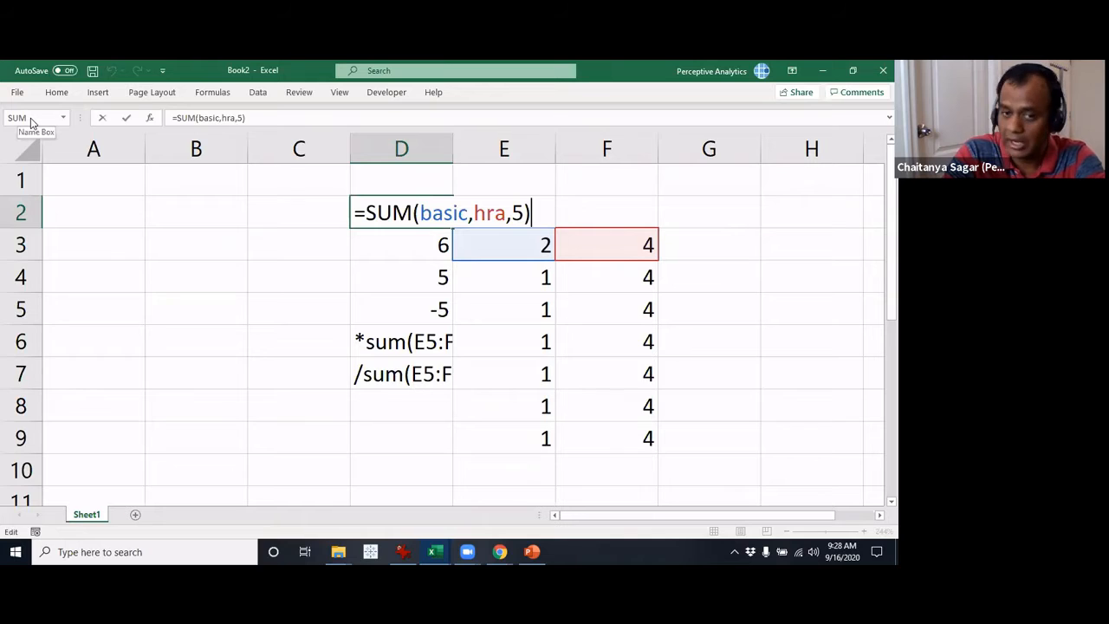
key("Left")
type(",")
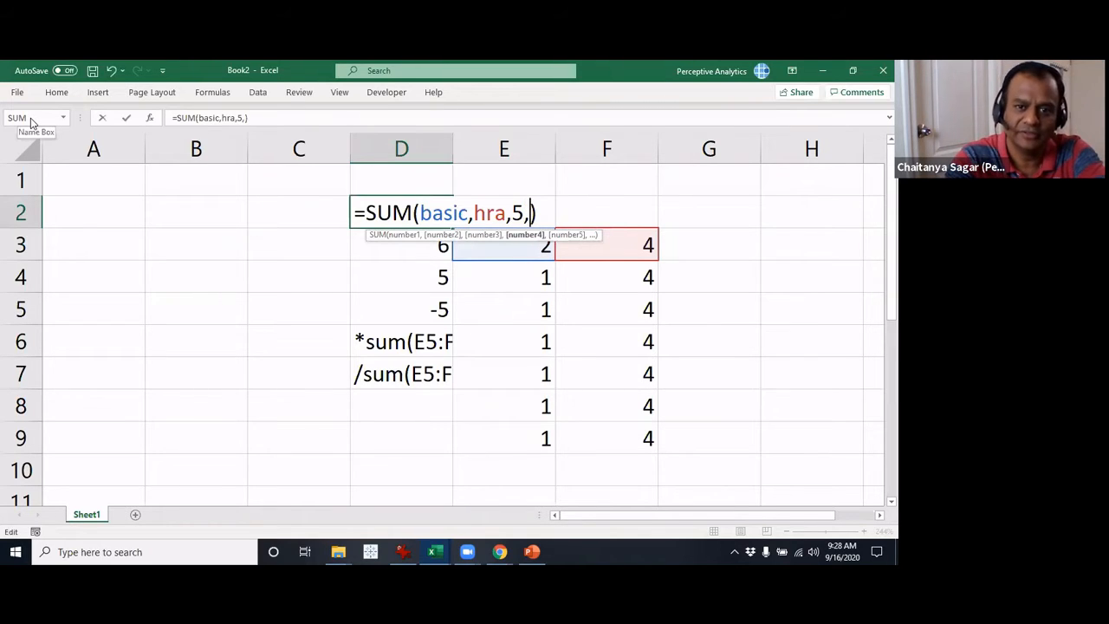
type("sum(")
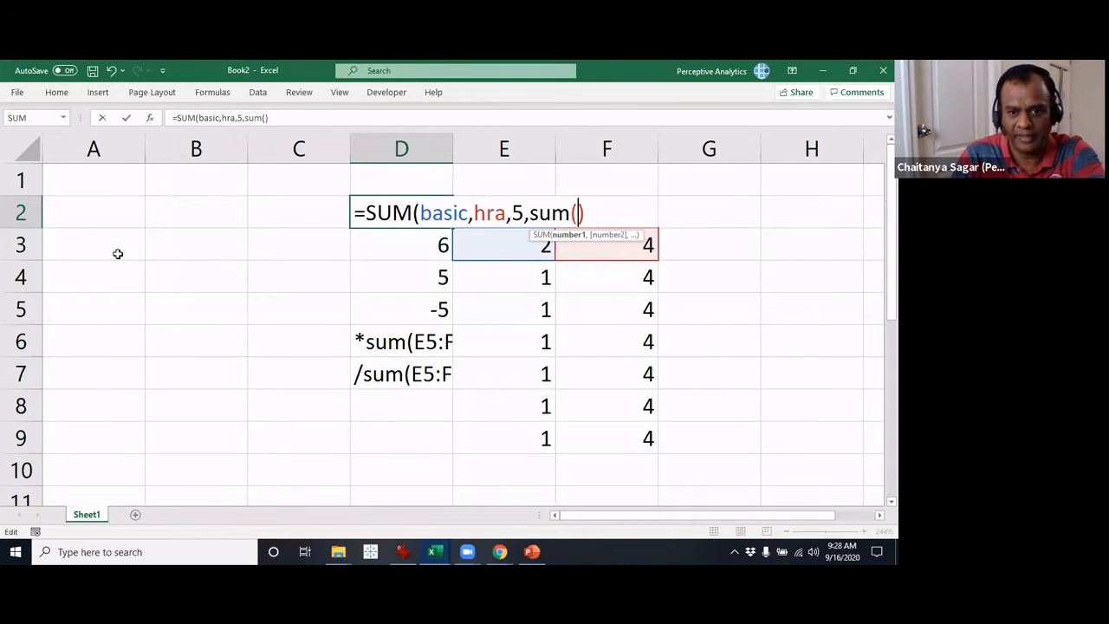
left_click_drag(544, 407, 585, 411)
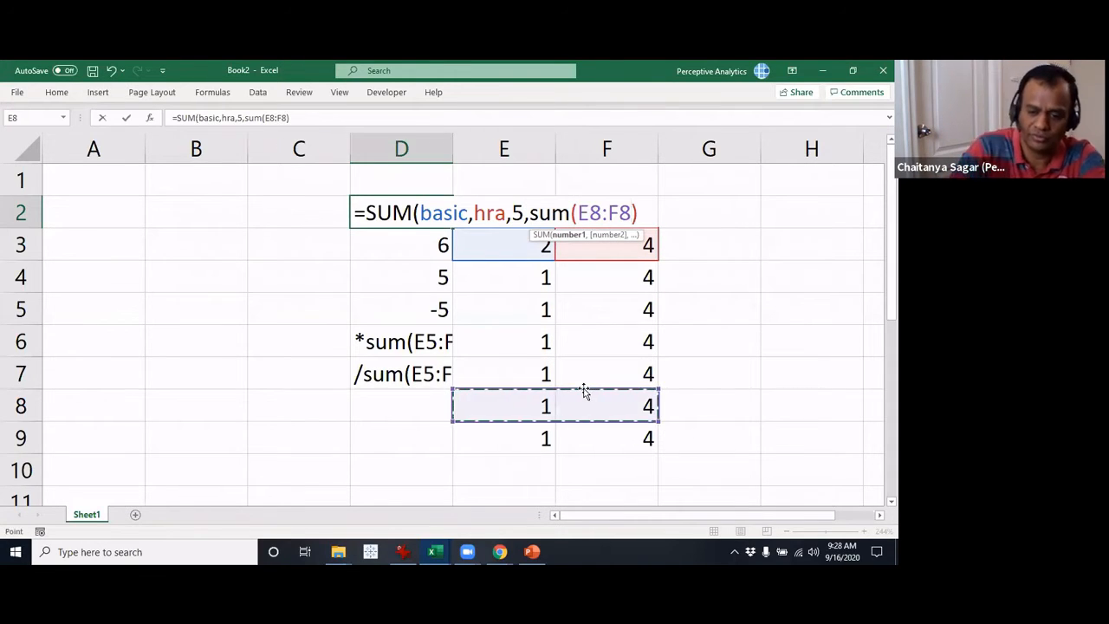
type(")")
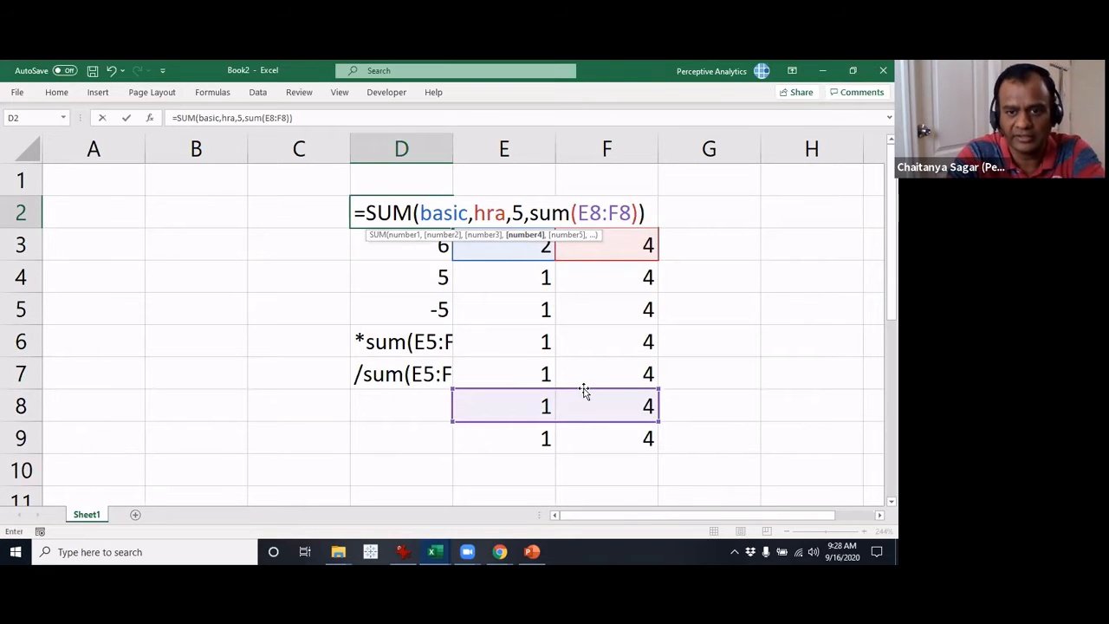
key("Return")
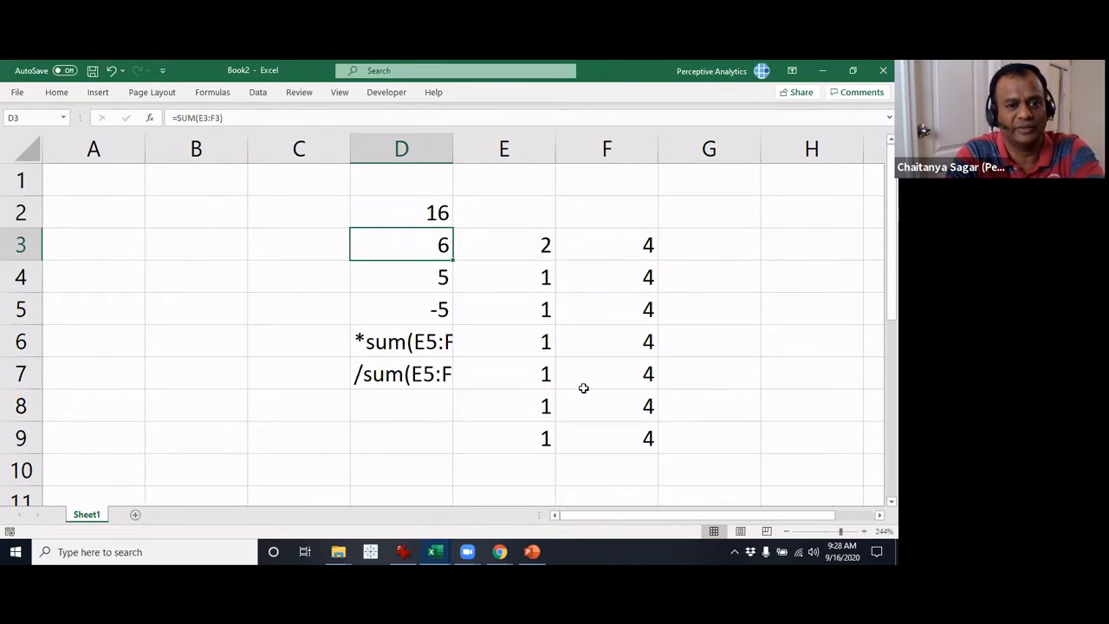
key("Up")
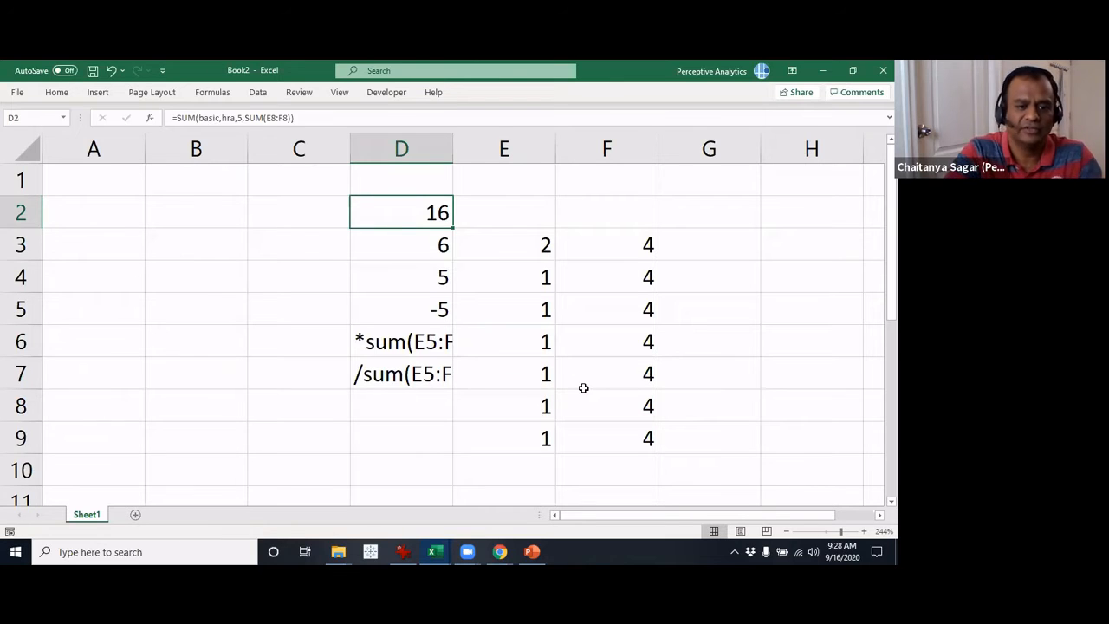
Start a CONCATENATE formula in D1 with "sample text", the named cell basic and cell E4 as its first three arguments.
key("Up")
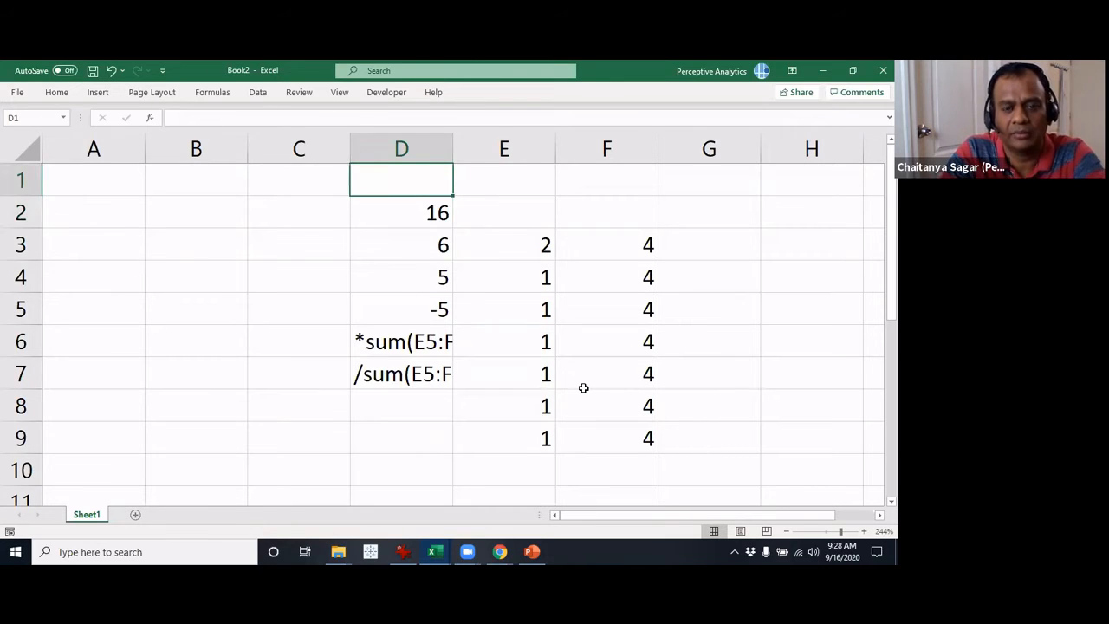
type("=")
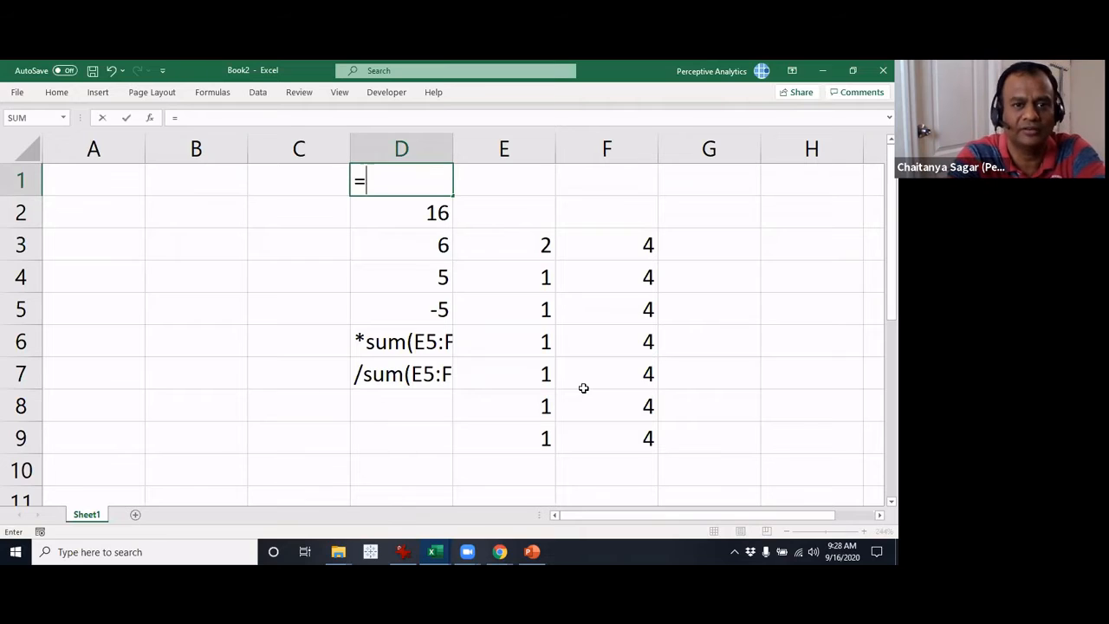
type("concate")
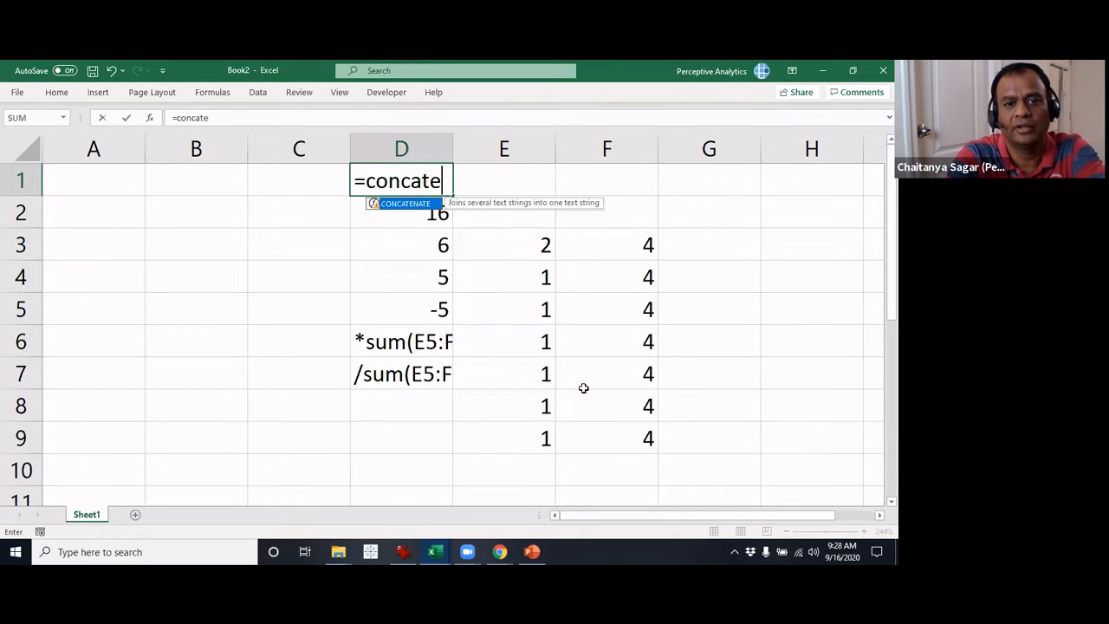
key("Tab")
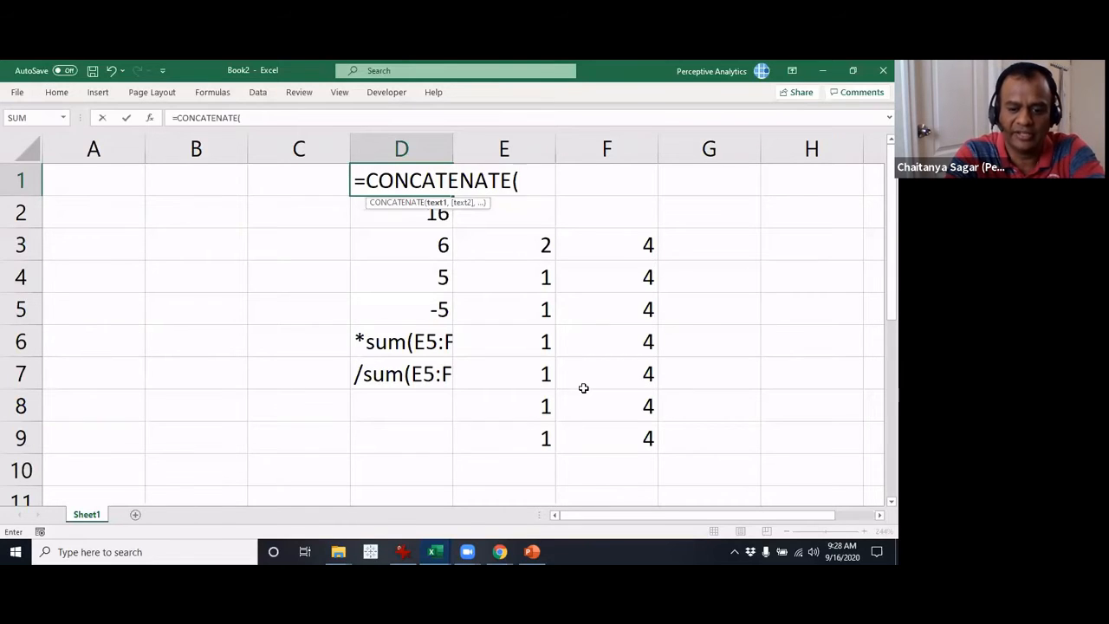
type("\"s")
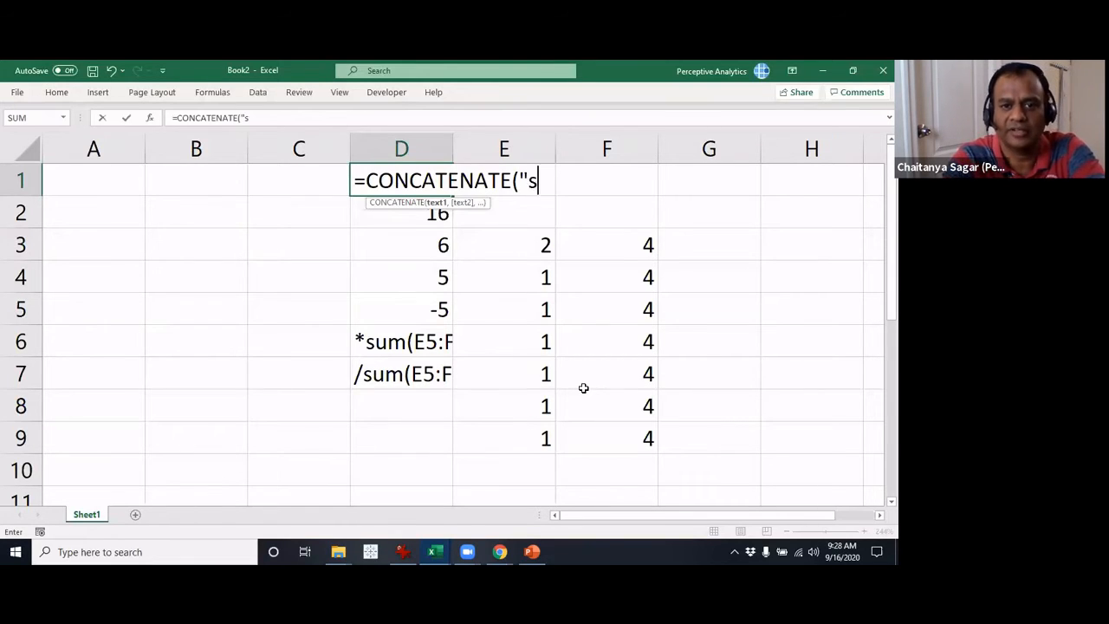
type("ample text\"")
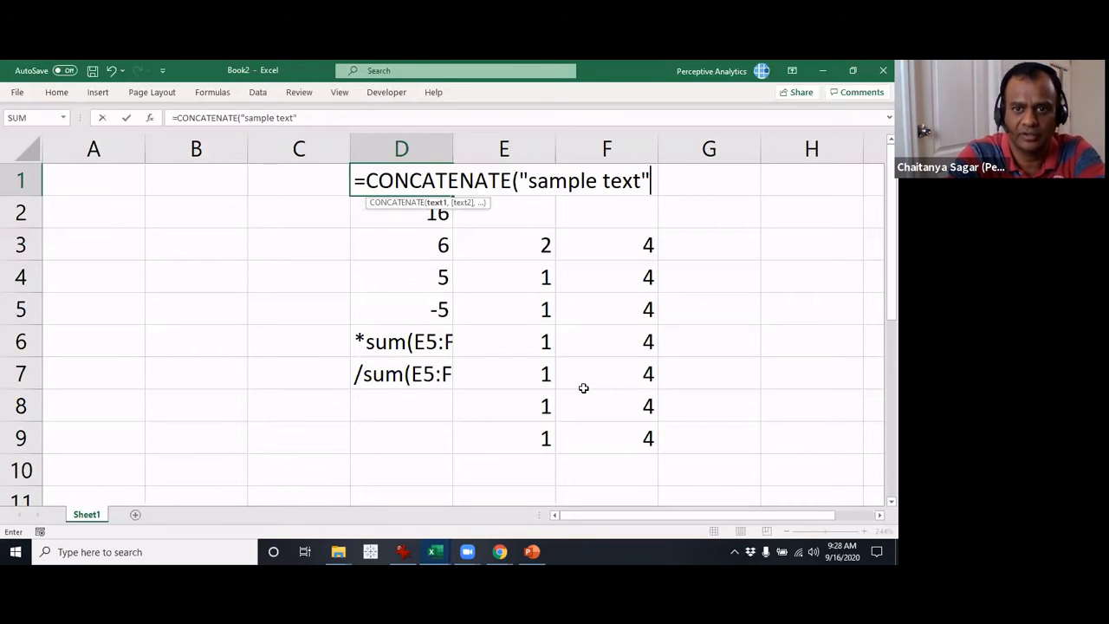
type(",")
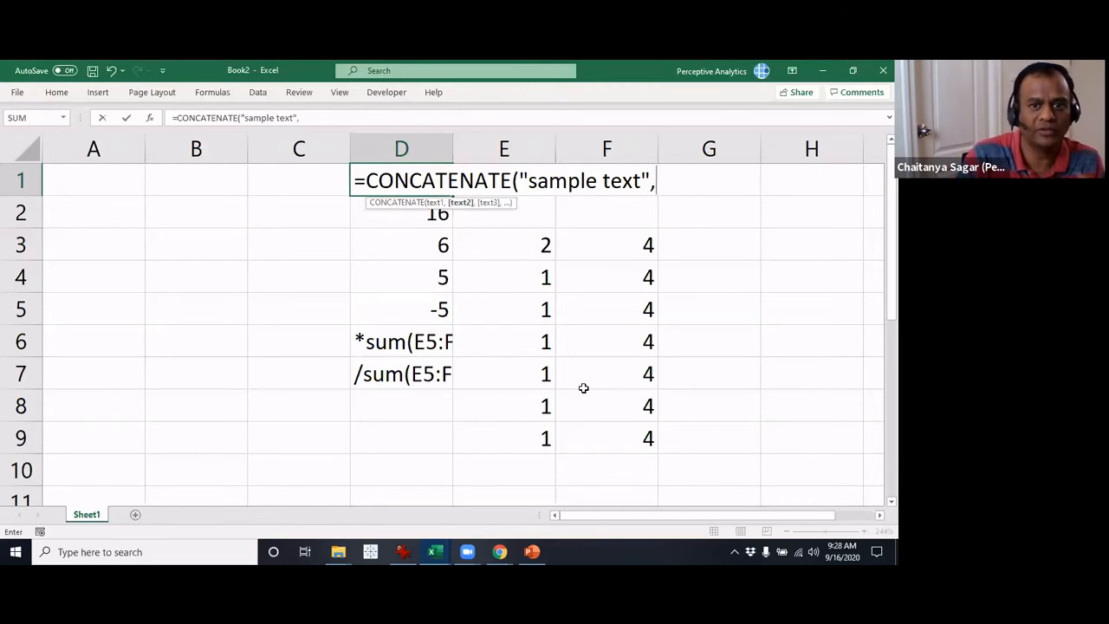
left_click(523, 245)
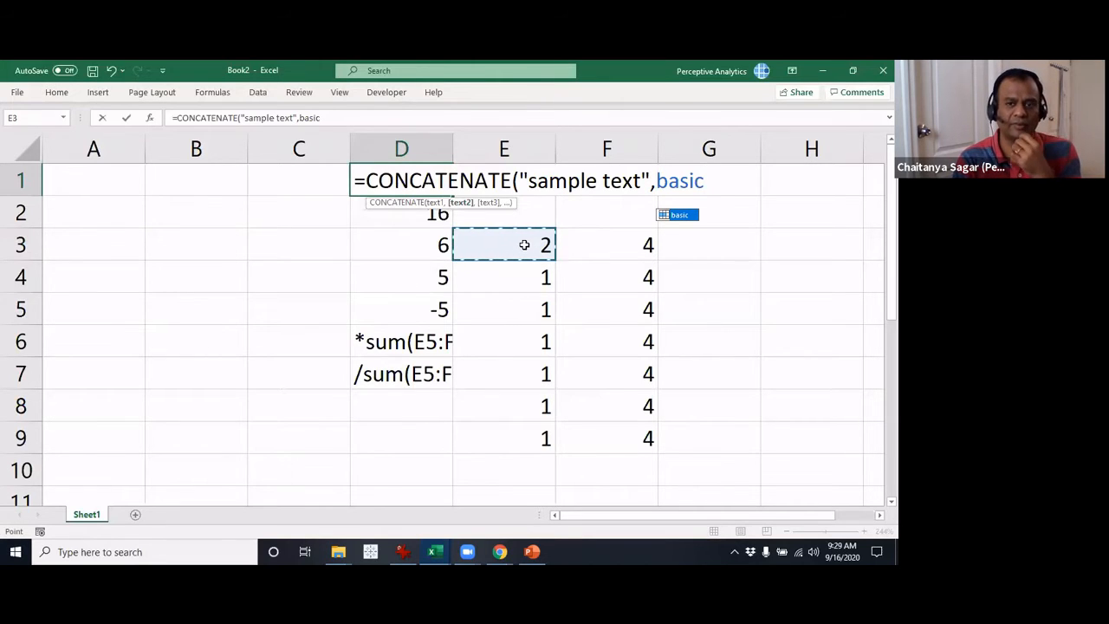
type(",")
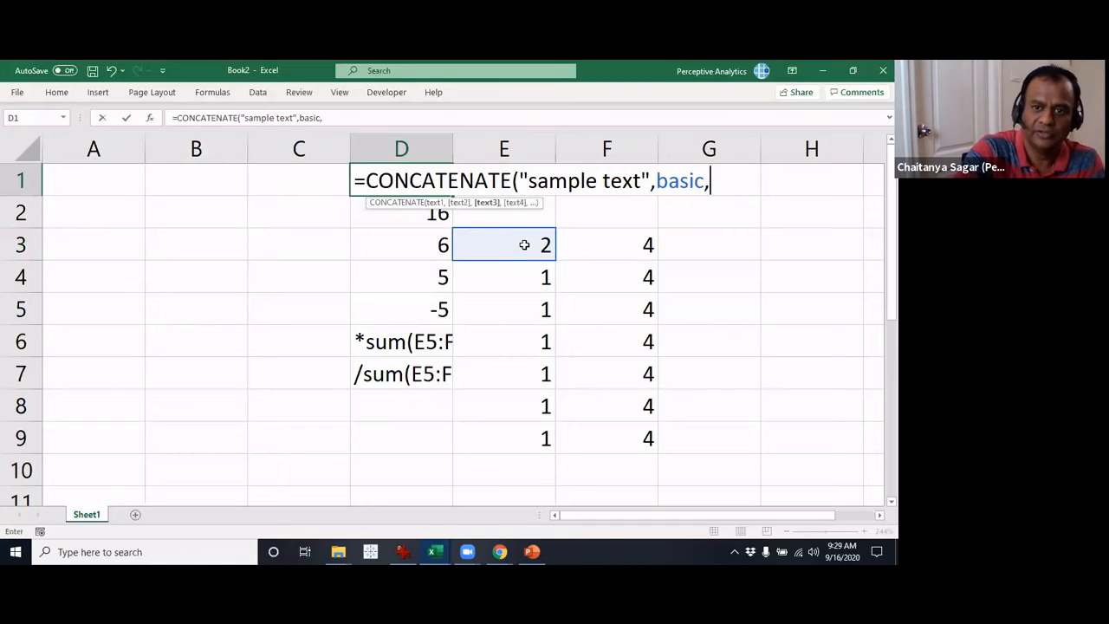
left_click(532, 275)
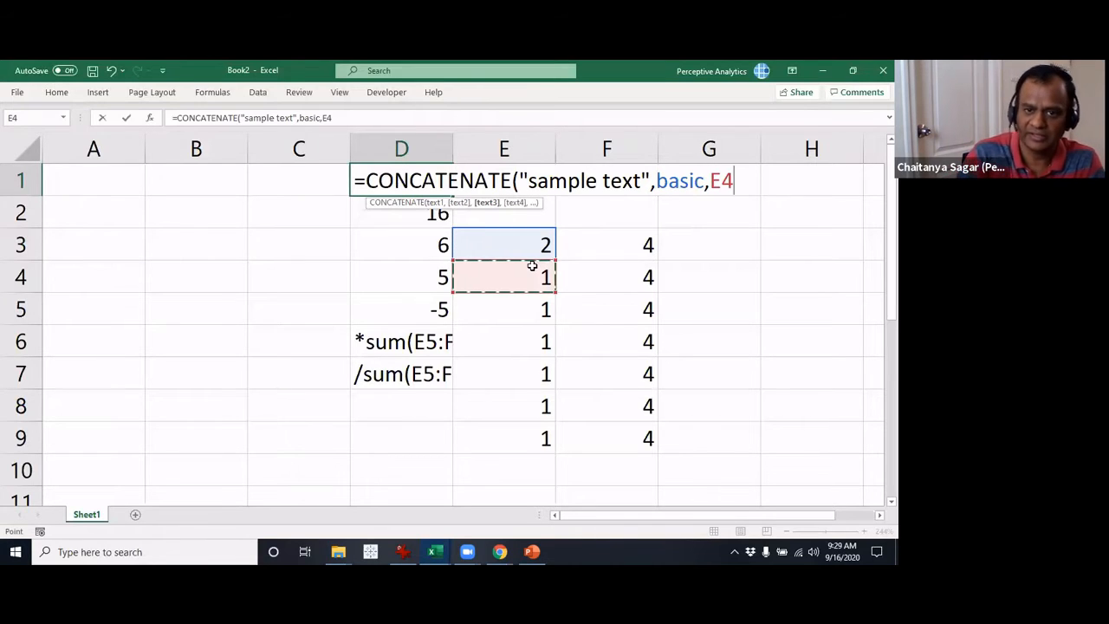
Complete the CONCATENATE formula in D1 with a nested sum(1,2) and the constant 5 as its last two arguments.
type(",")
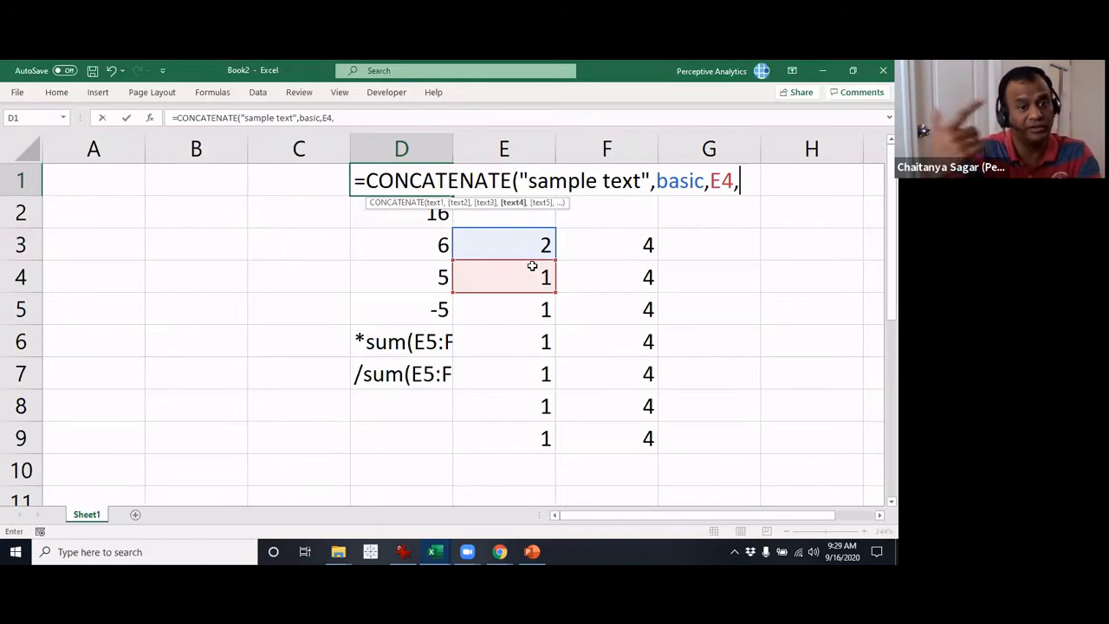
type("sum")
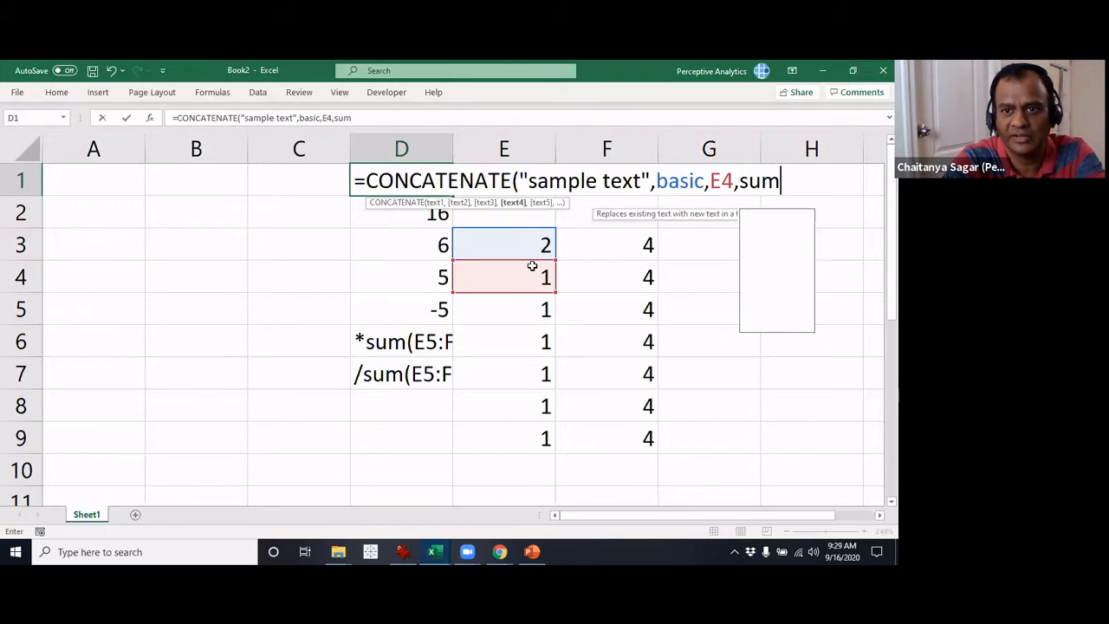
type("(1.")
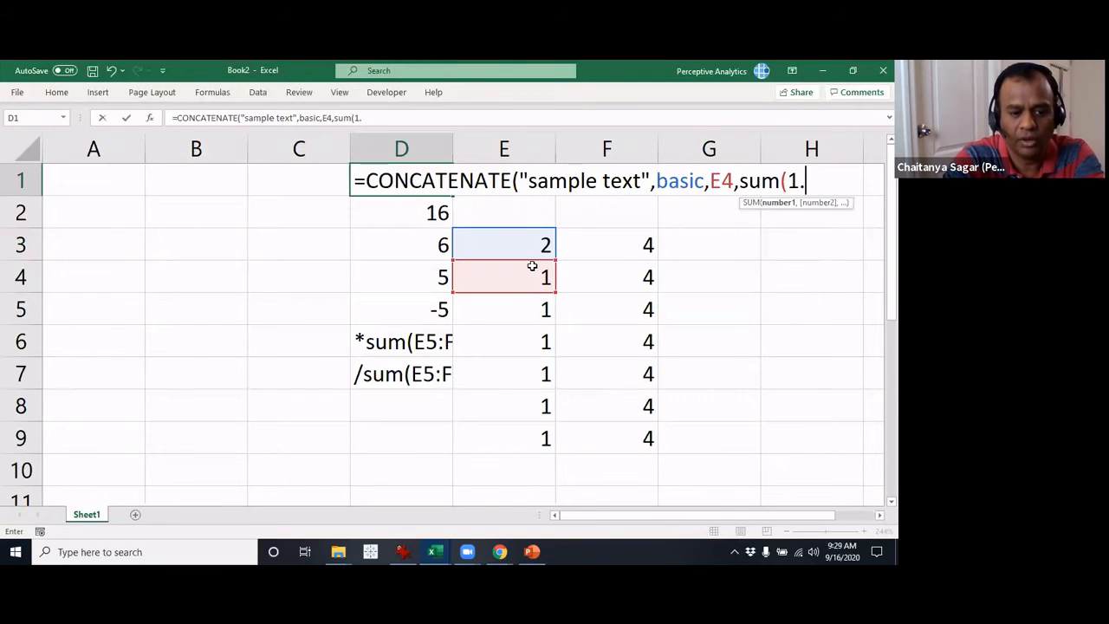
key("BackSpace")
type(",2)")
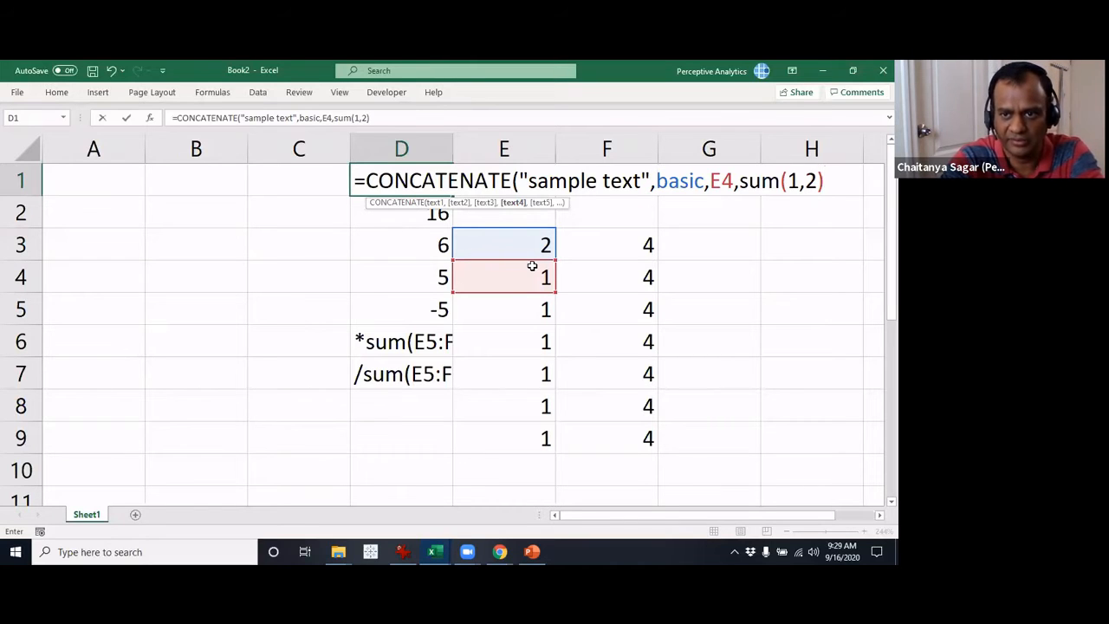
type(",")
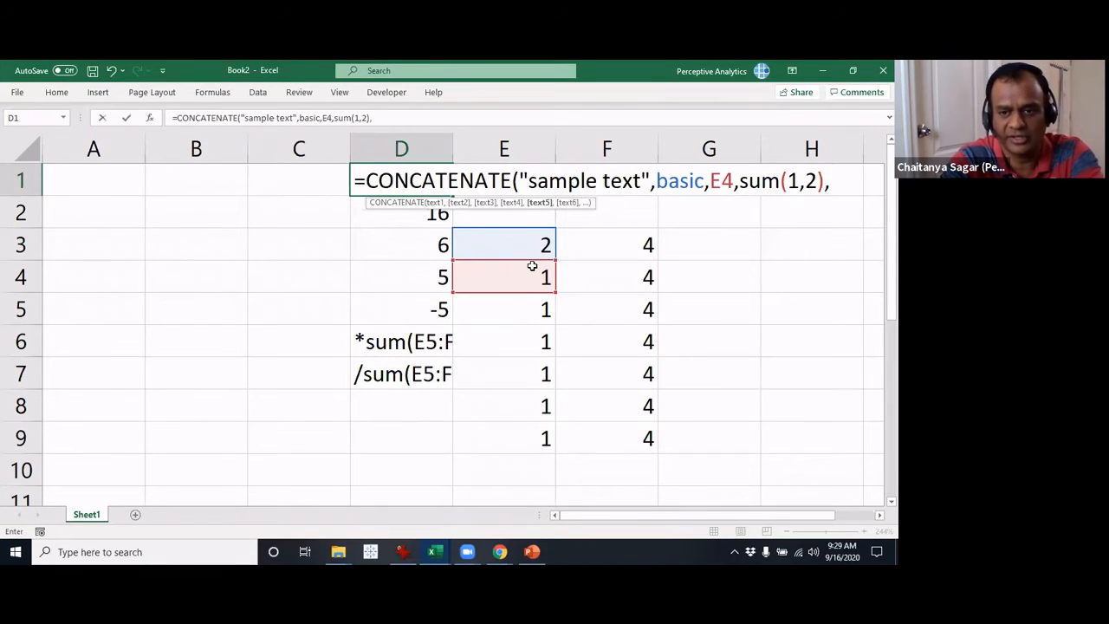
type("5)")
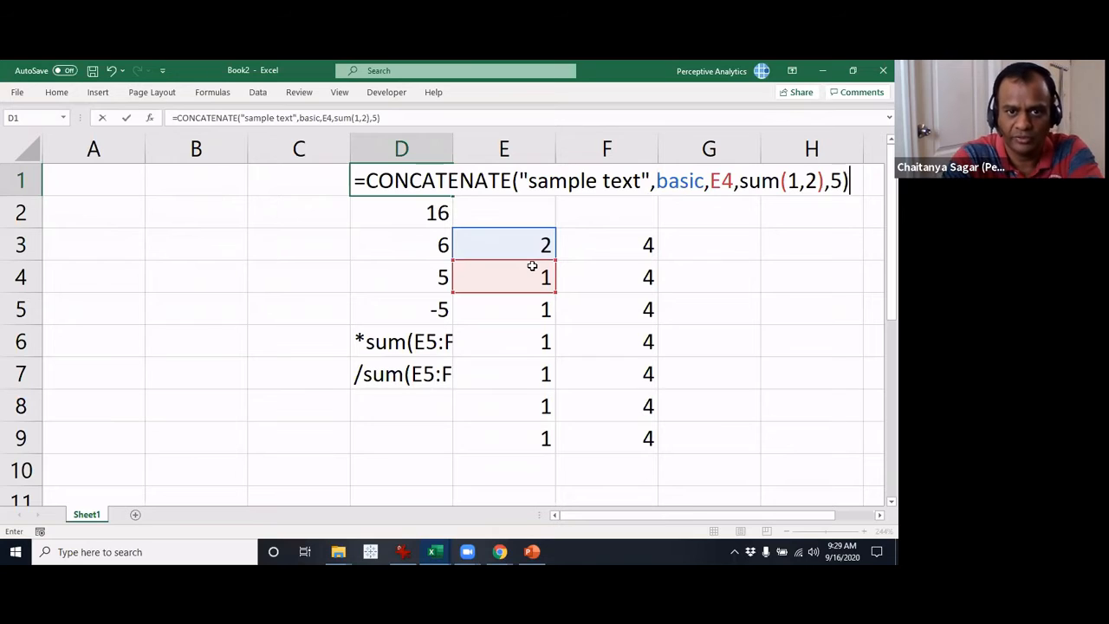
key("Return")
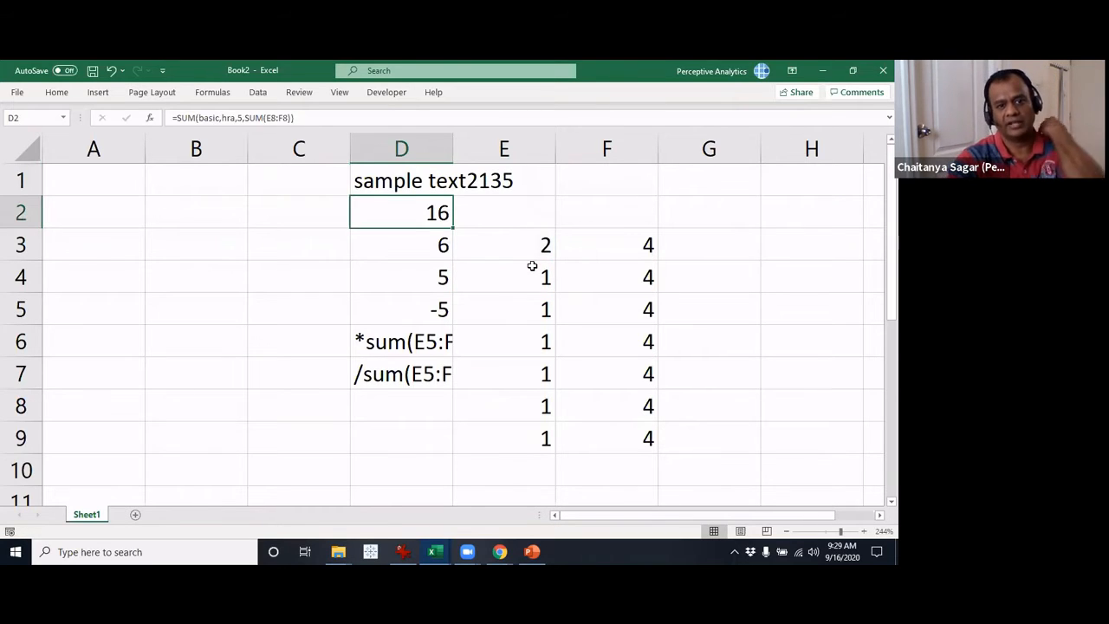
Examine the argument types used in the CONCATENATE formula in D1.
key("Up")
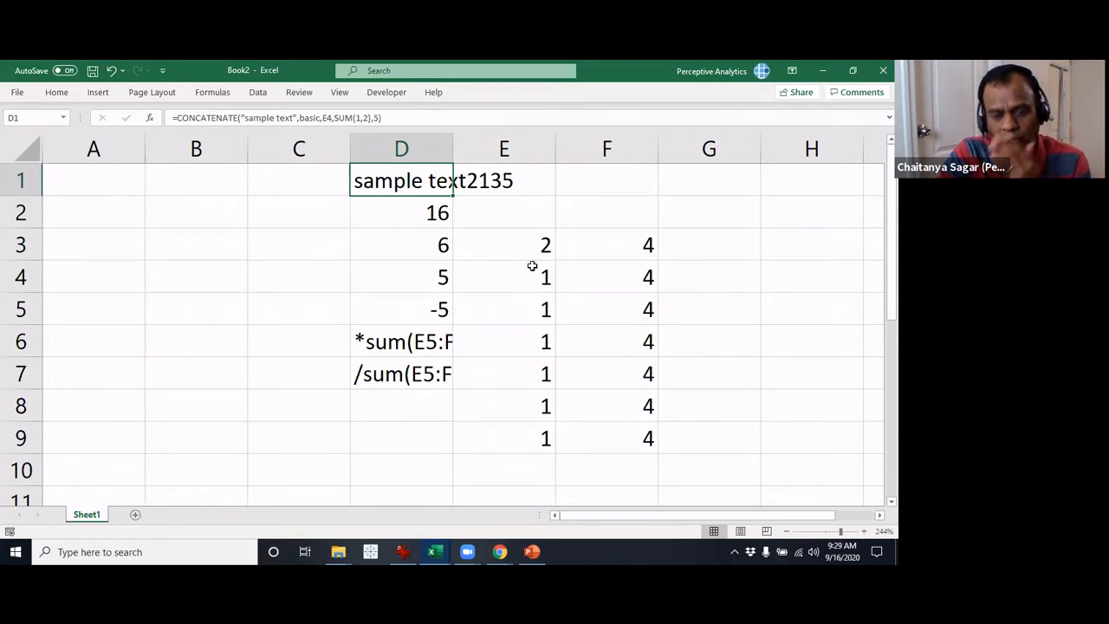
key("Down")
key("Down")
key("Down")
key("Up")
key("Up")
key("Up")
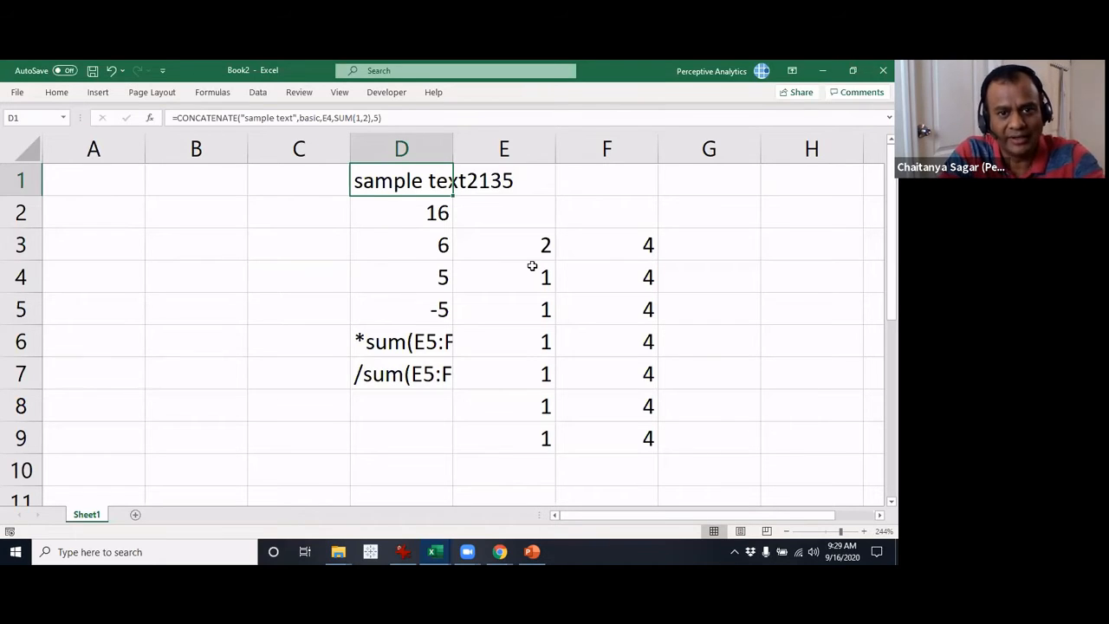
key("F2")
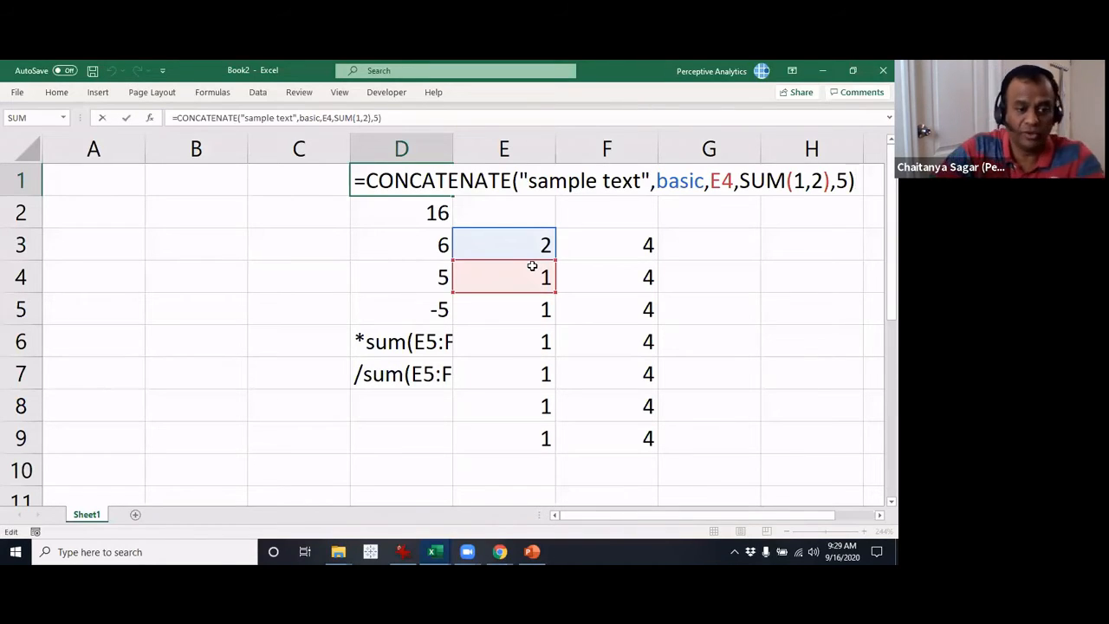
key("Escape")
key("F2")
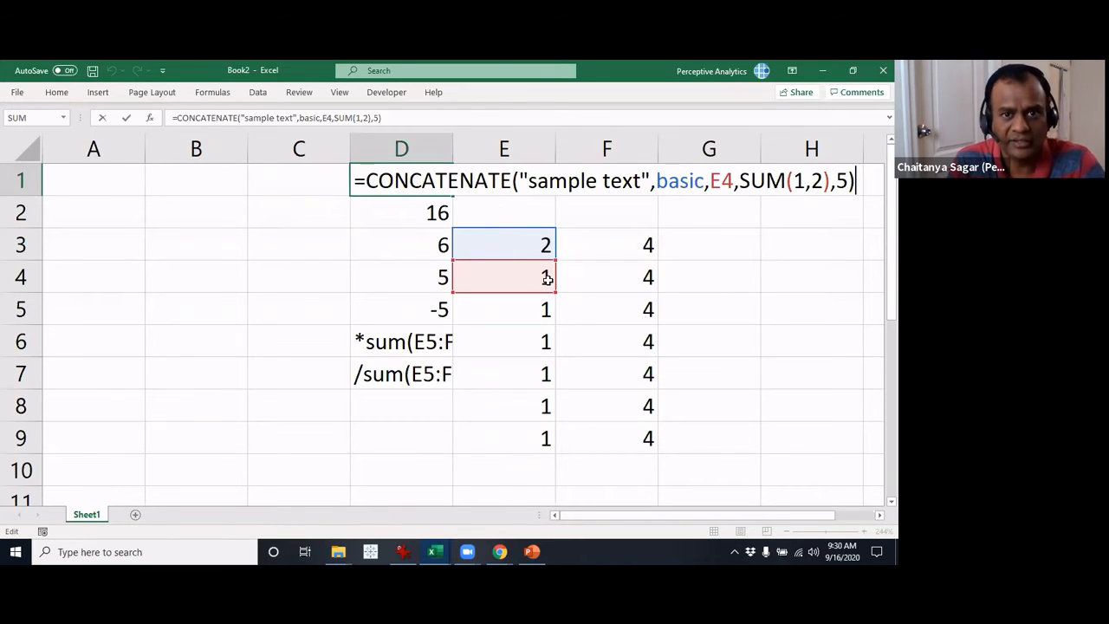
key("ctrl+Return")
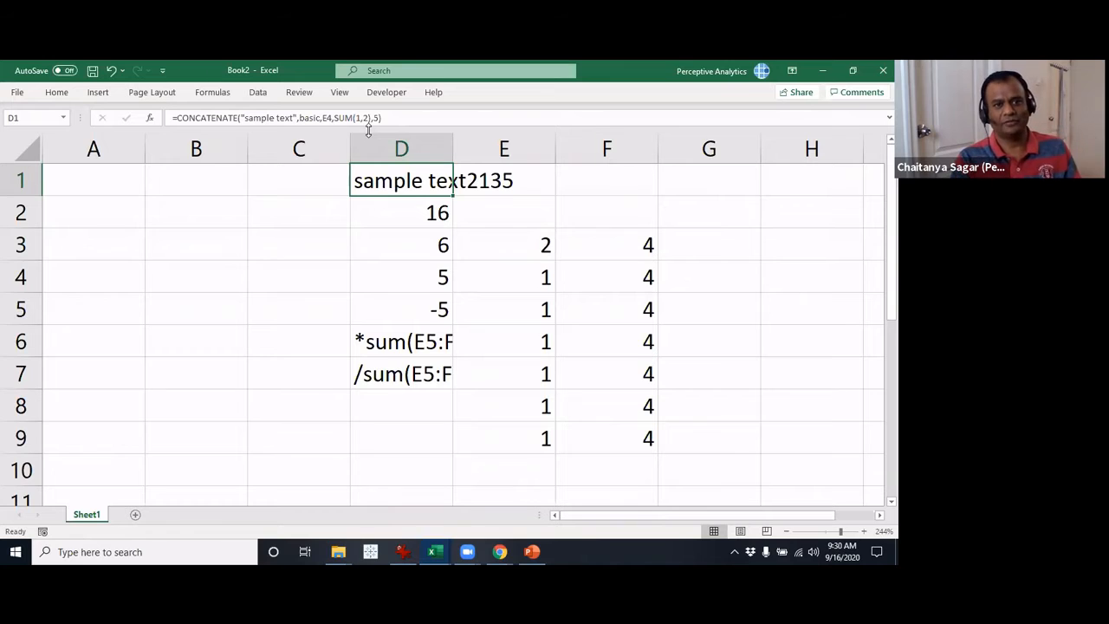
Enlarge the formula bar to view D1's CONCATENATE formula, and shrink it back to a single line.
left_click_drag(369, 128, 366, 218)
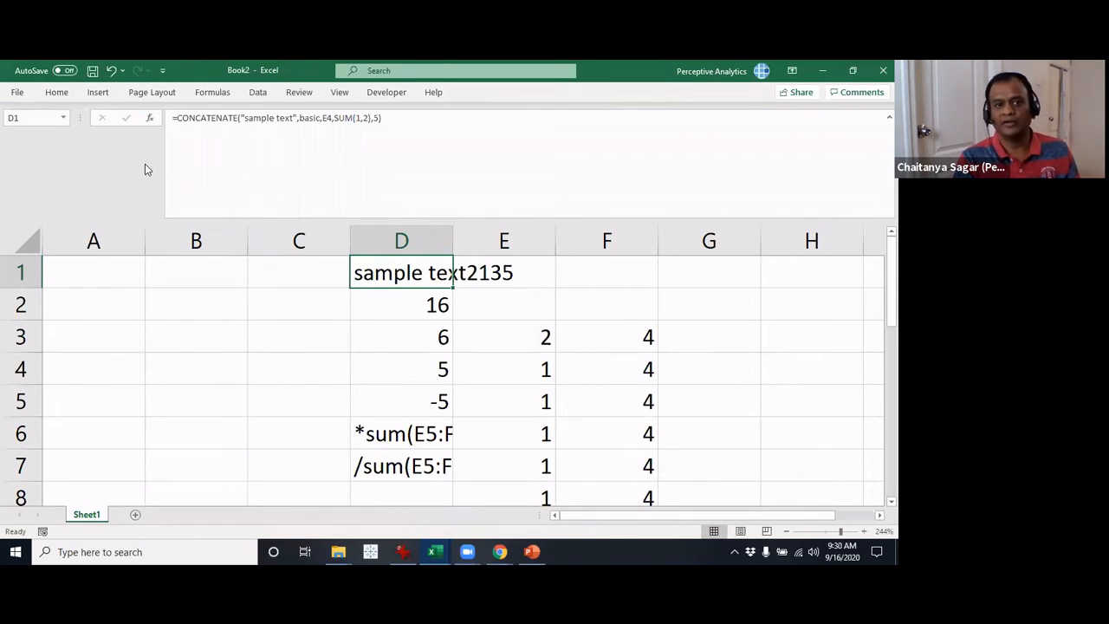
left_click(437, 145)
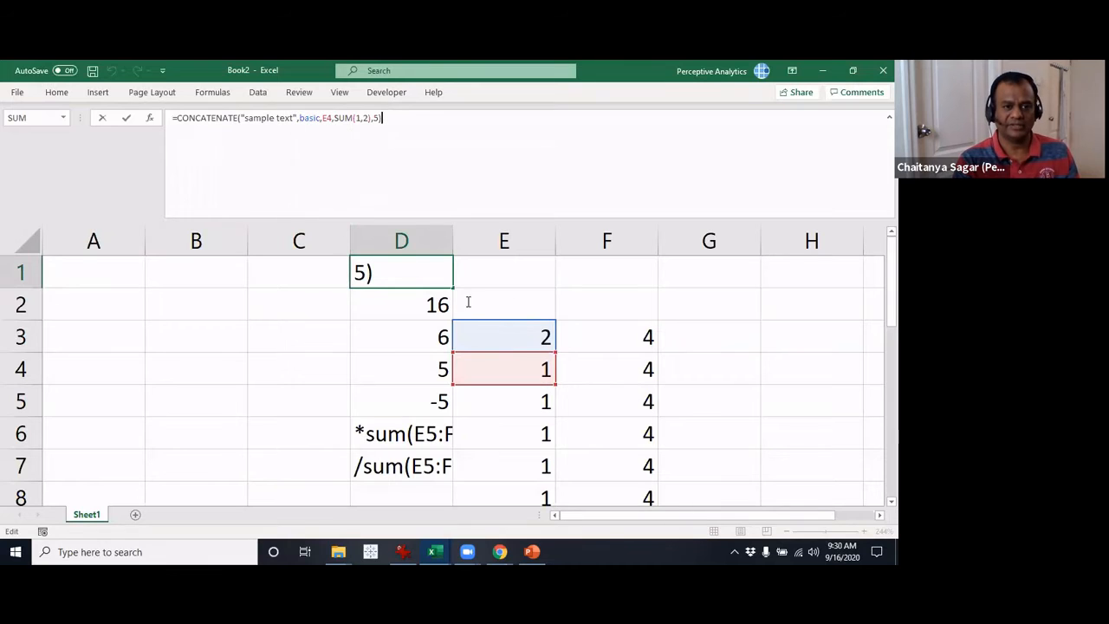
left_click_drag(408, 220, 432, 138)
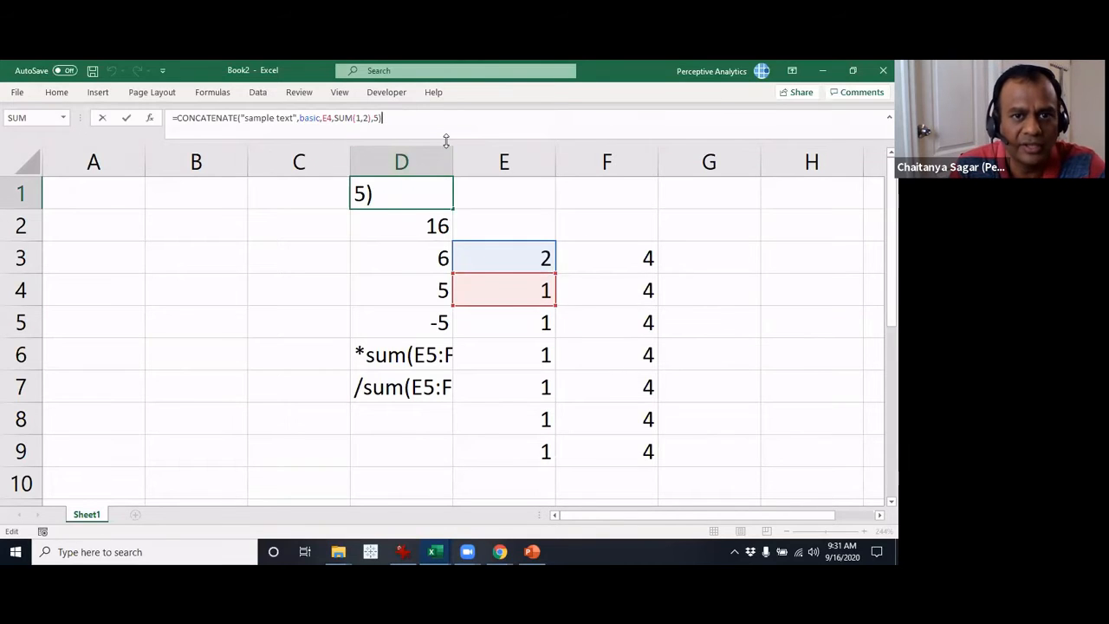
left_click_drag(446, 140, 454, 129)
key("ctrl+Return")
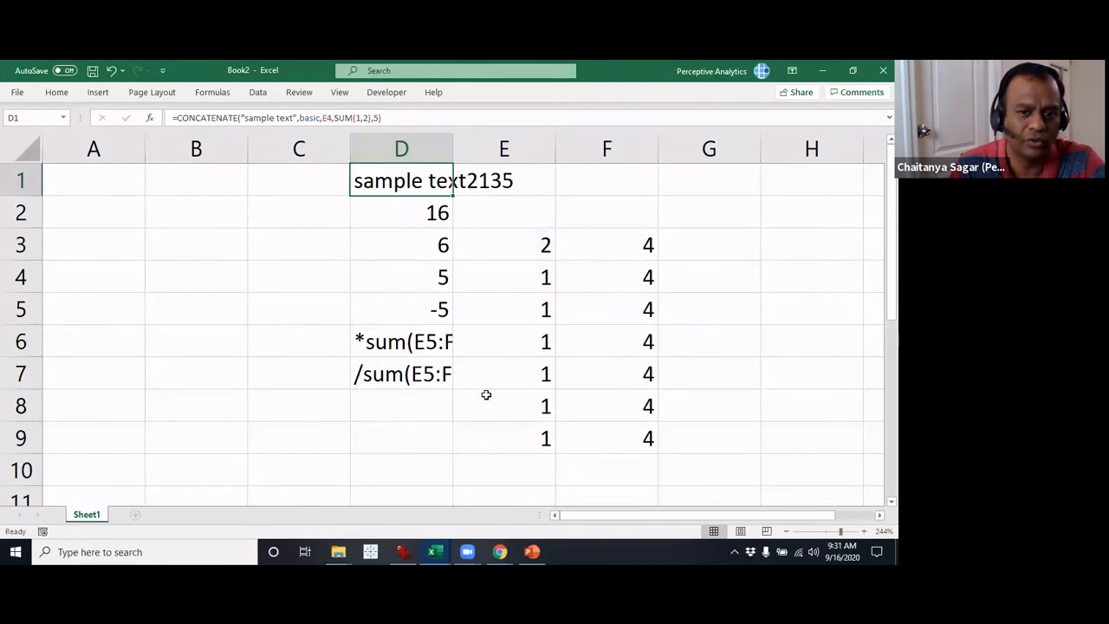
Start Insert Function for cell D10 and browse the functions in the Statistical category.
left_click(403, 468)
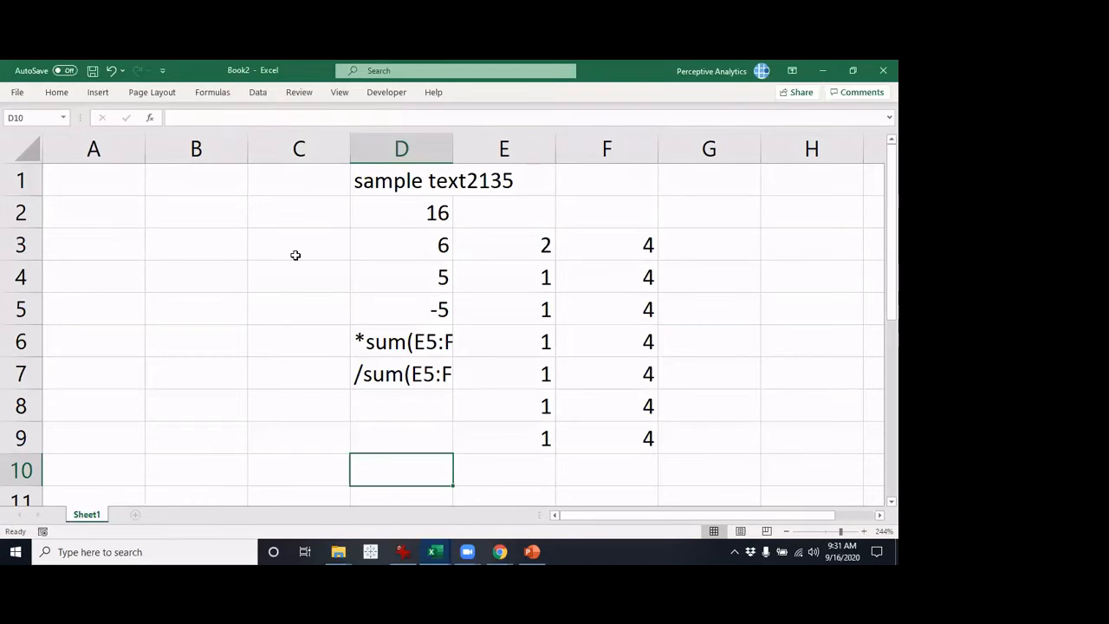
left_click(152, 118)
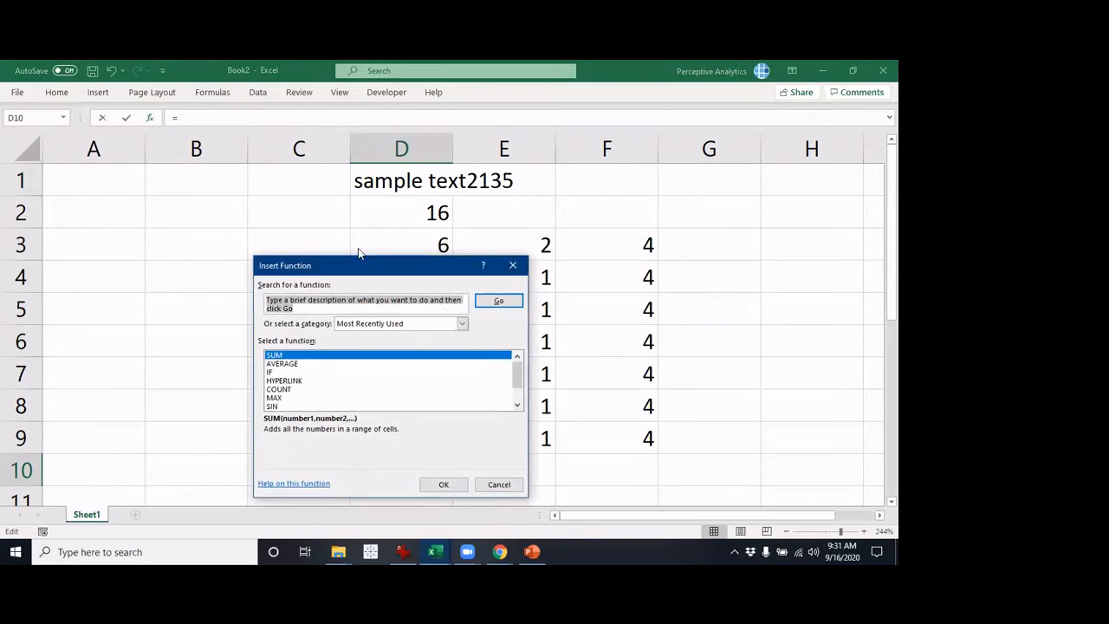
left_click_drag(359, 265, 482, 221)
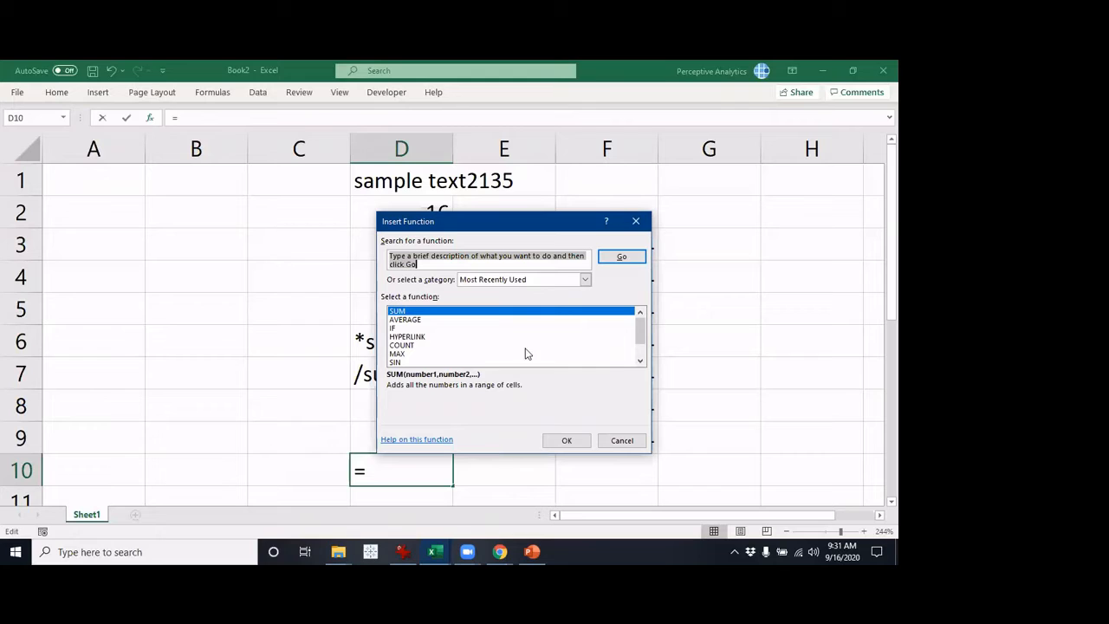
left_click(518, 279)
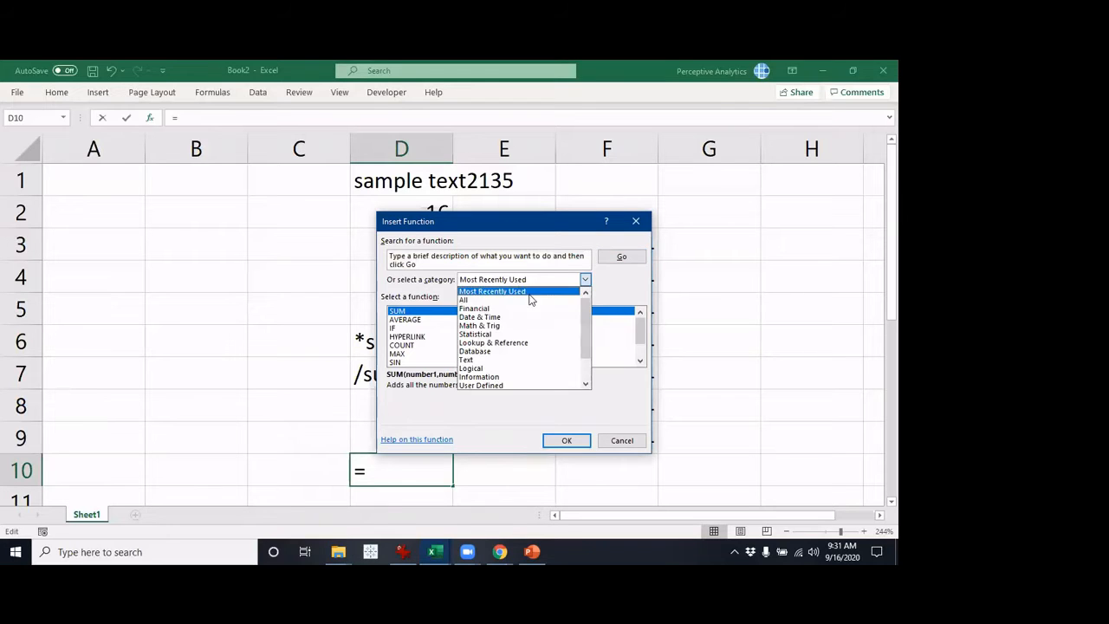
left_click_drag(587, 305, 608, 294)
left_click(621, 290)
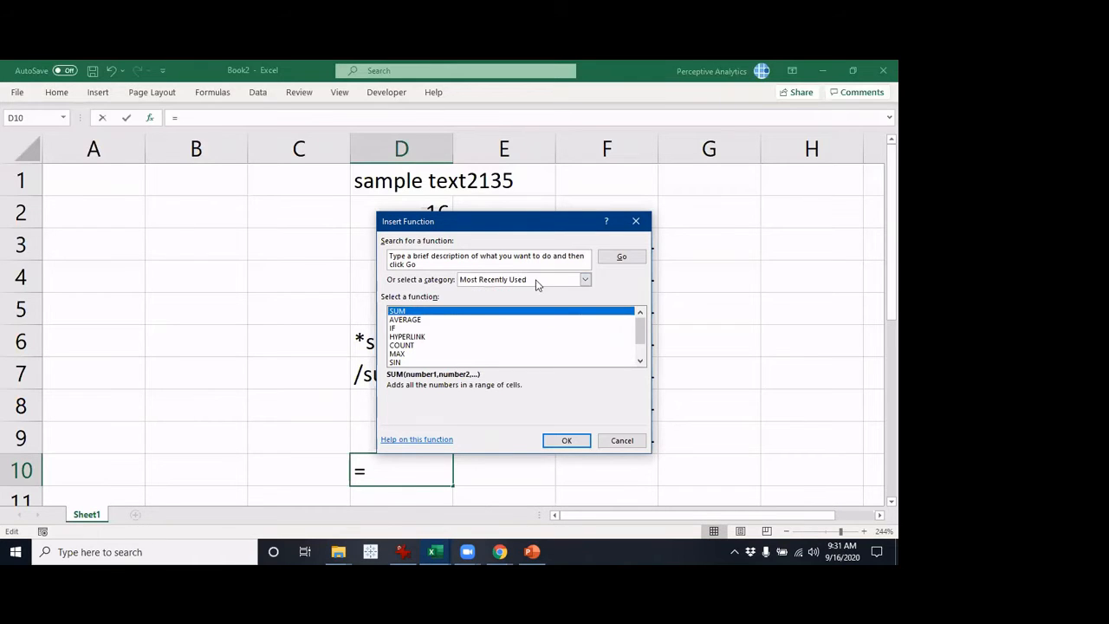
left_click(537, 285)
left_click(544, 337)
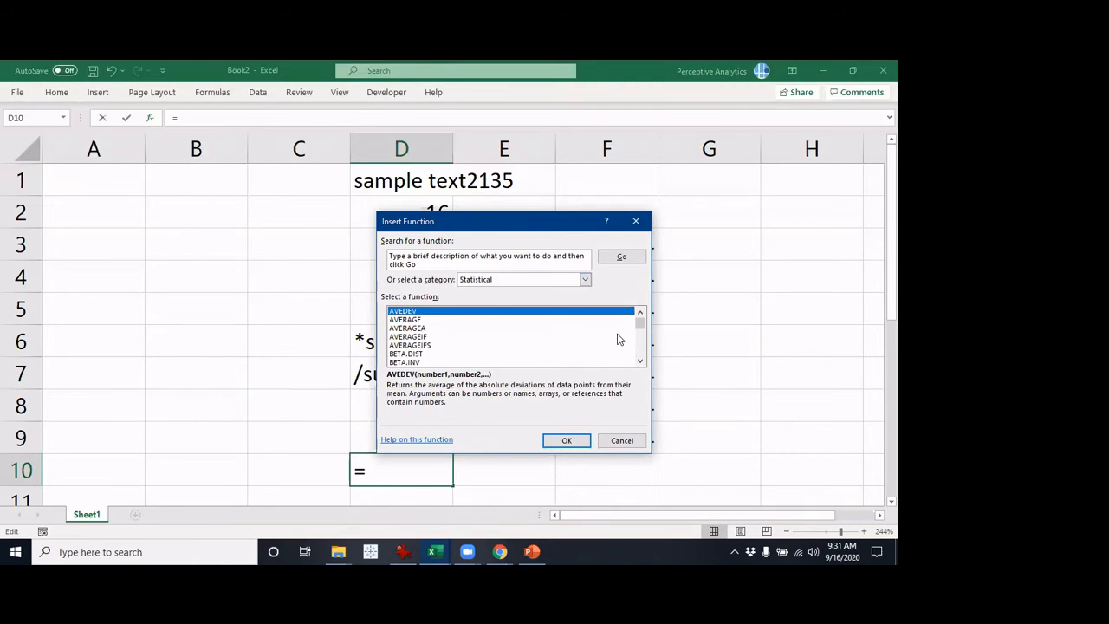
mouse_move(641, 325)
left_mouse_down()
mouse_move(643, 355)
mouse_move(642, 321)
left_mouse_up()
Browse the Information category, view the arguments of the INFO function, and cancel without inserting it.
left_click(581, 281)
left_click(539, 377)
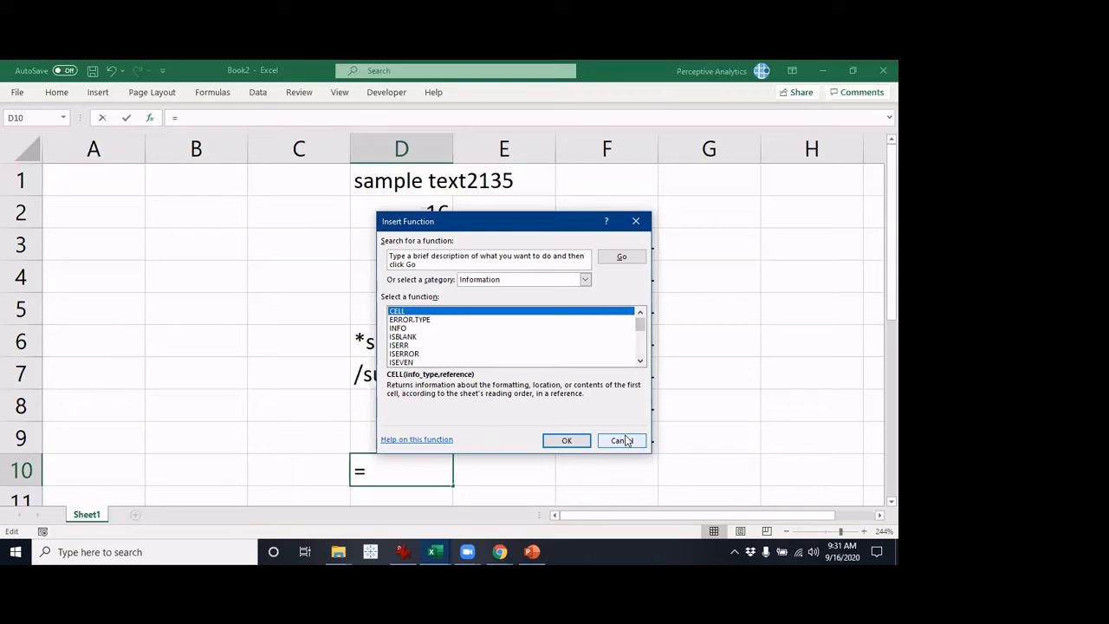
double_click(399, 328)
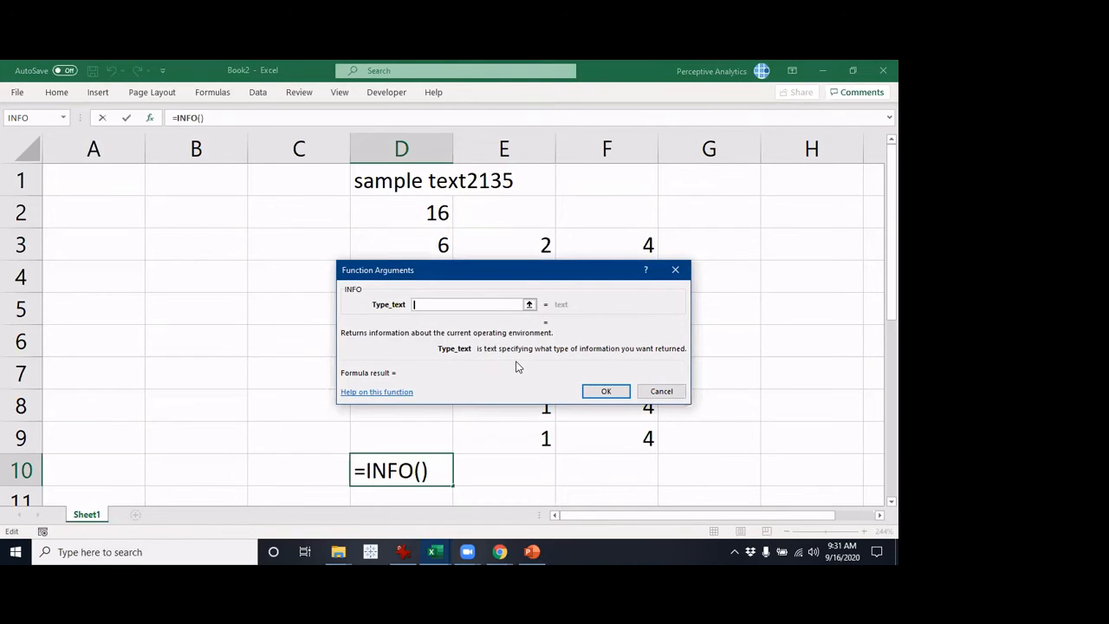
left_click(661, 392)
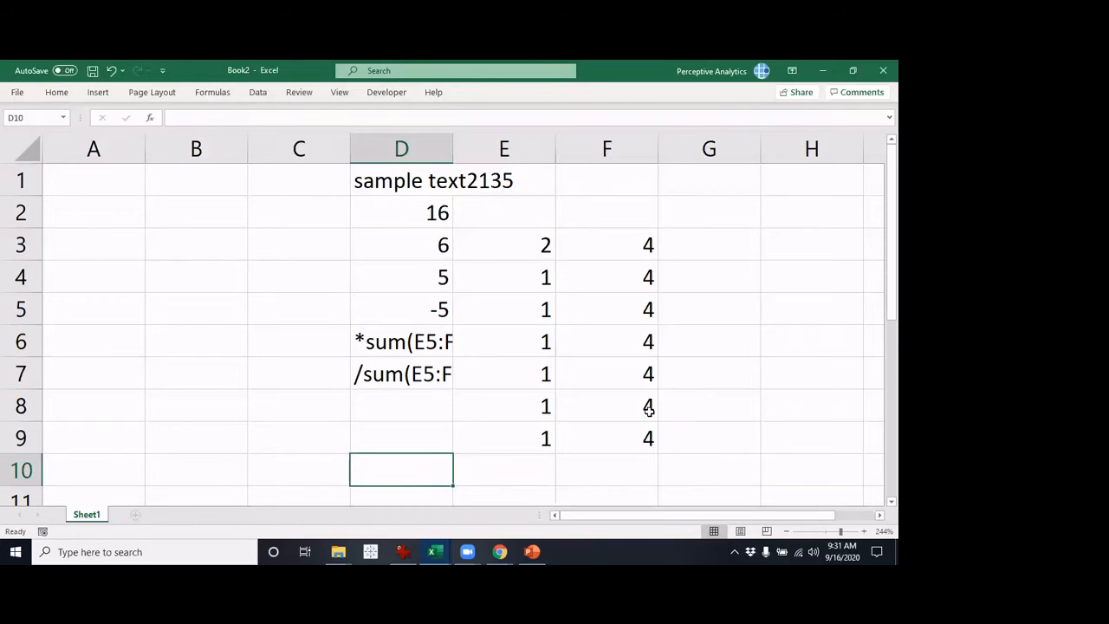
View the Paste Name list of defined names for D10, highlight basic, and cancel without pasting.
key("F3")
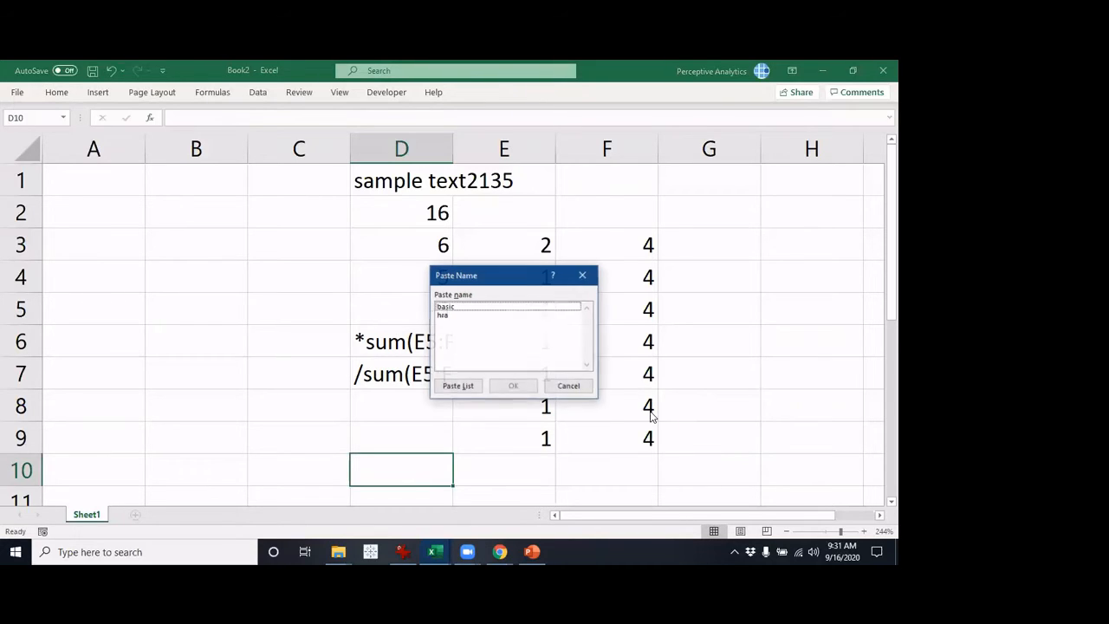
left_click(587, 386)
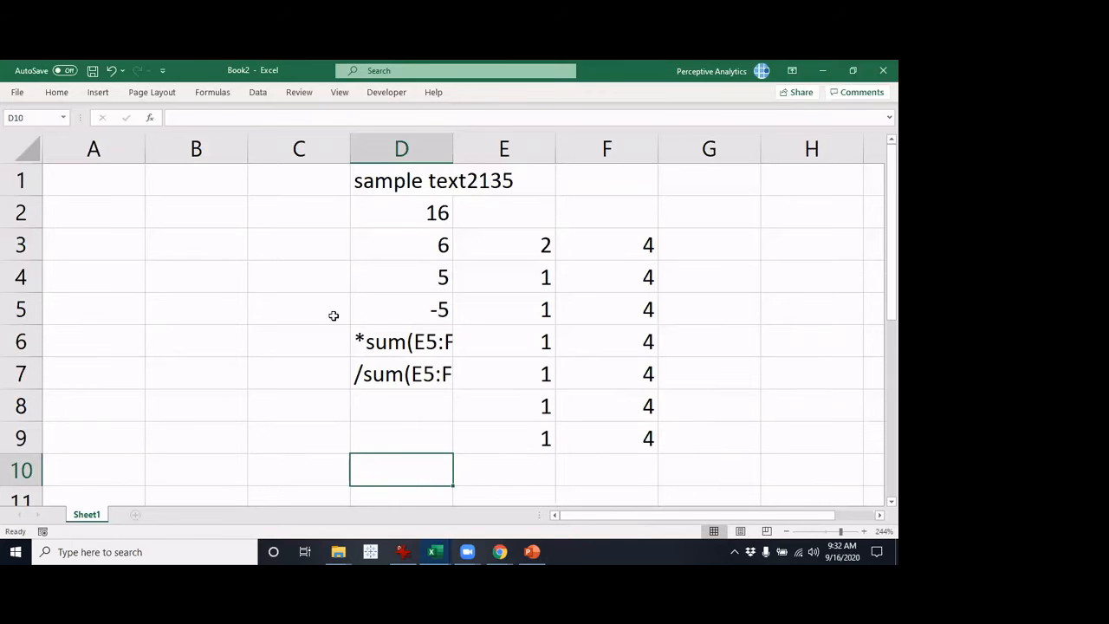
left_click(213, 93)
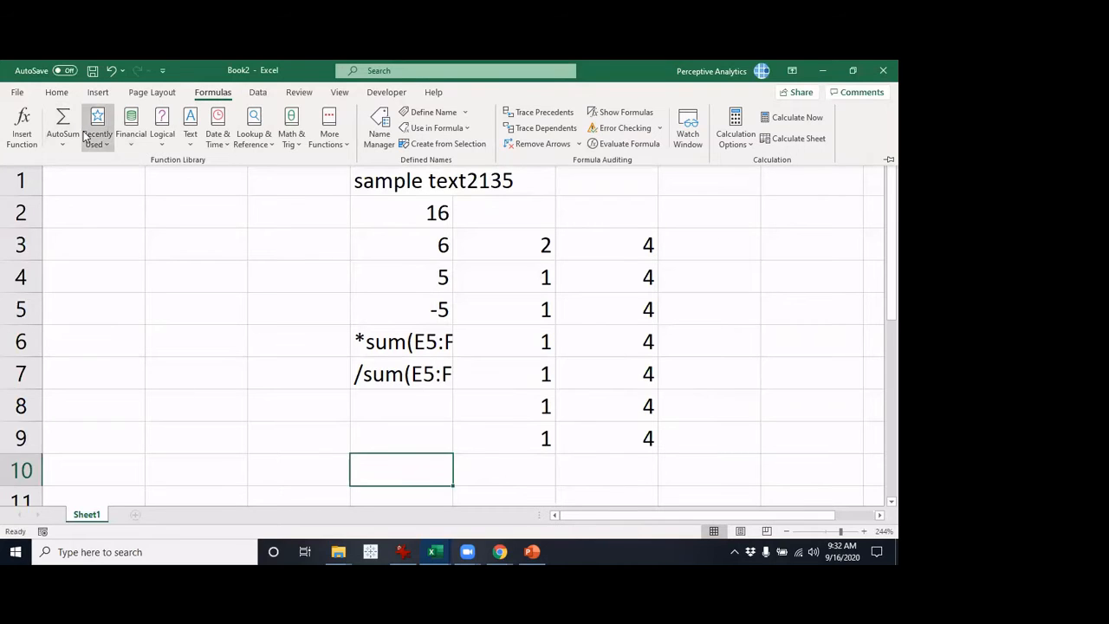
key("F3")
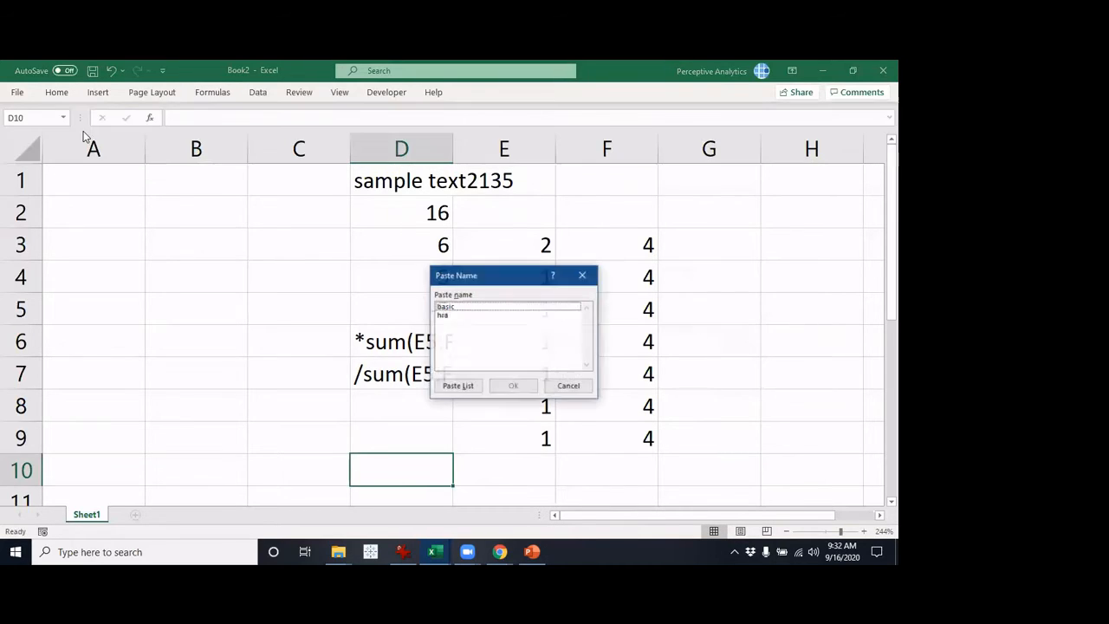
left_click(457, 307)
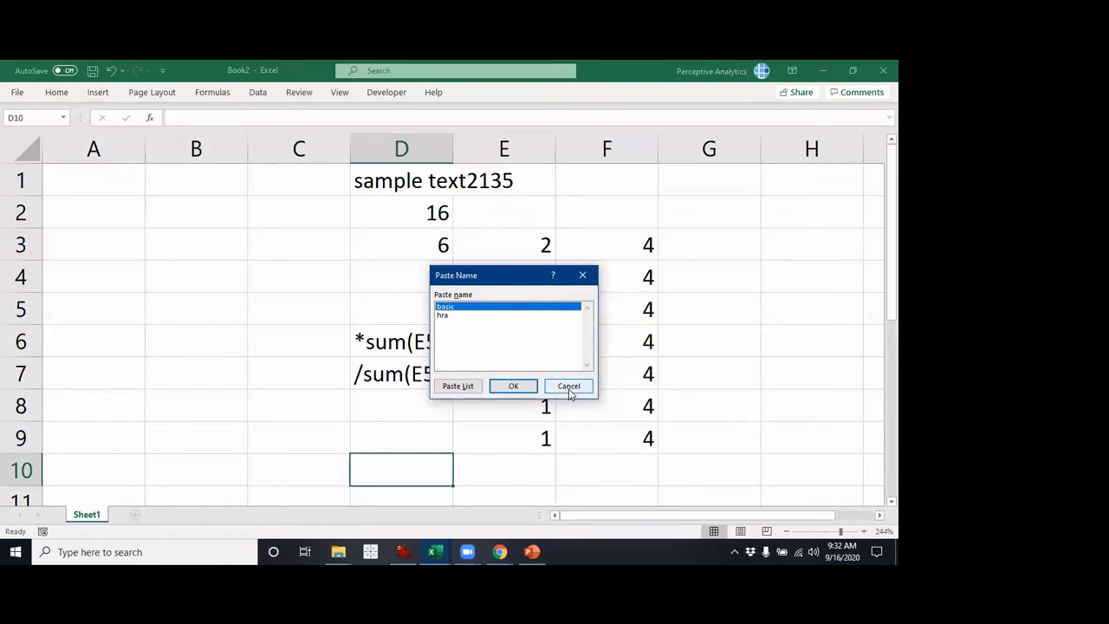
left_click(570, 387)
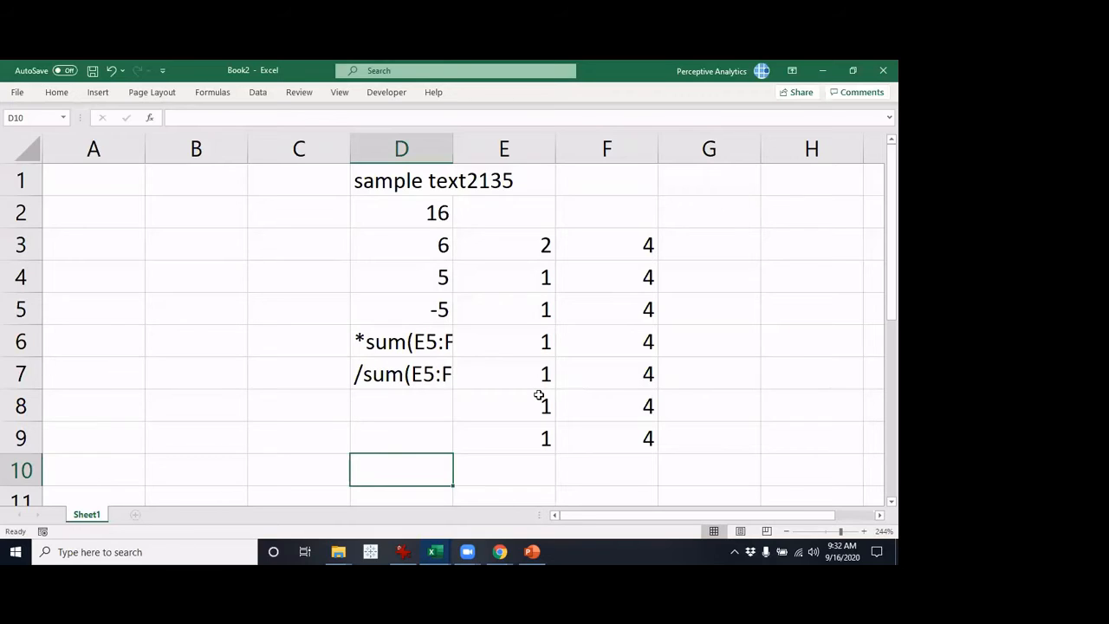
Start a formula in D10 with sum(D3:D5) as its first term.
type("=")
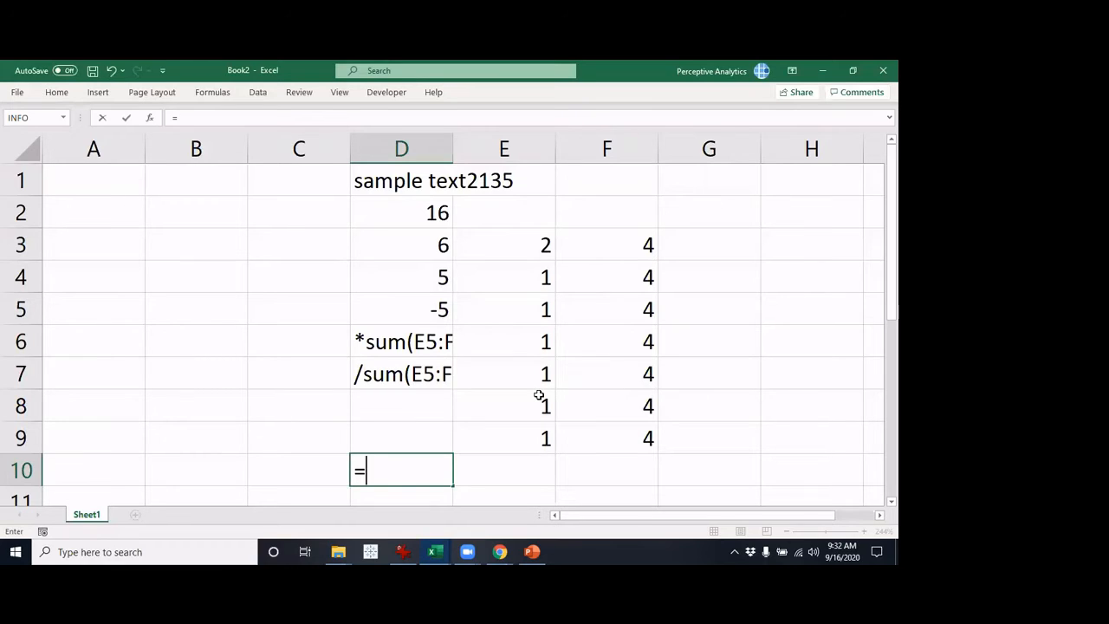
type("sum(")
key("Up")
key("Up")
key("Up")
key("Up")
key("Up")
key("Up")
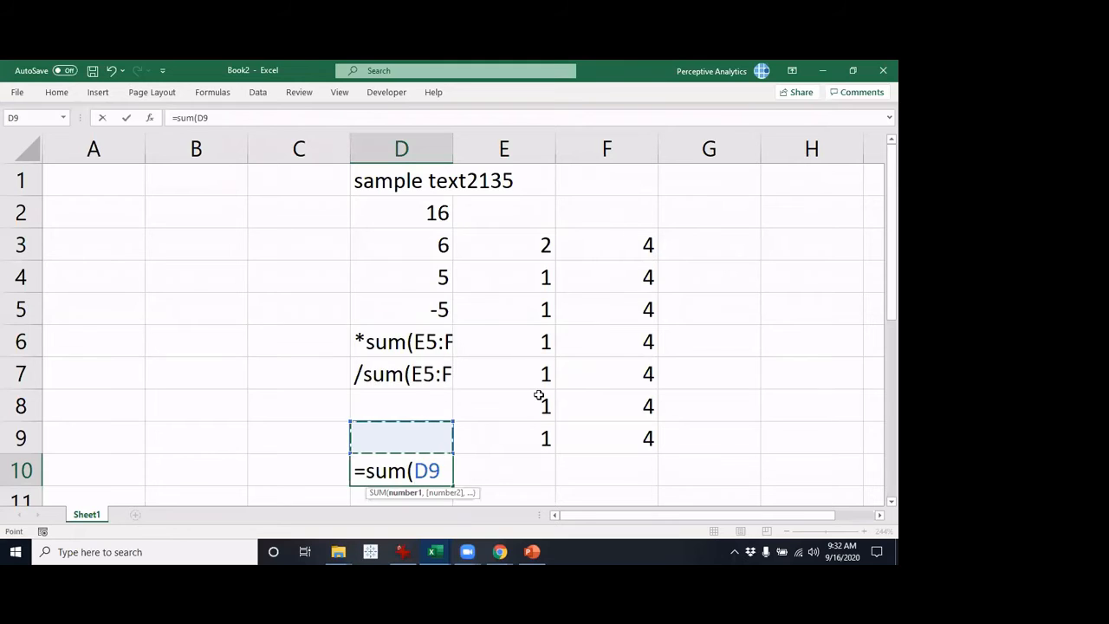
key("Down")
key("shift+Up")
key("shift+Up")
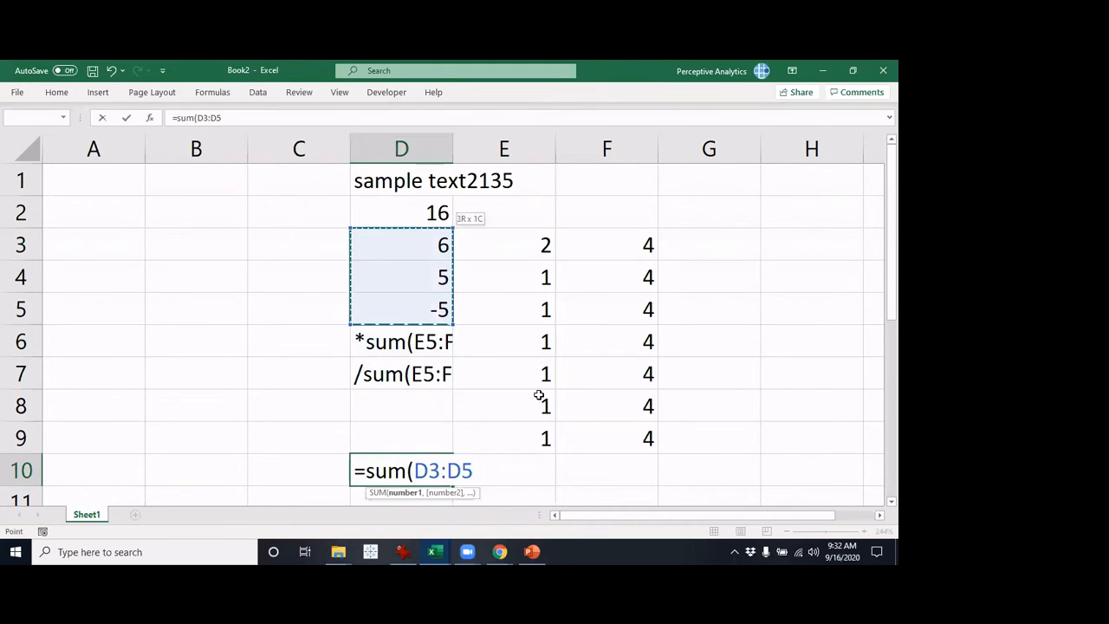
type(")")
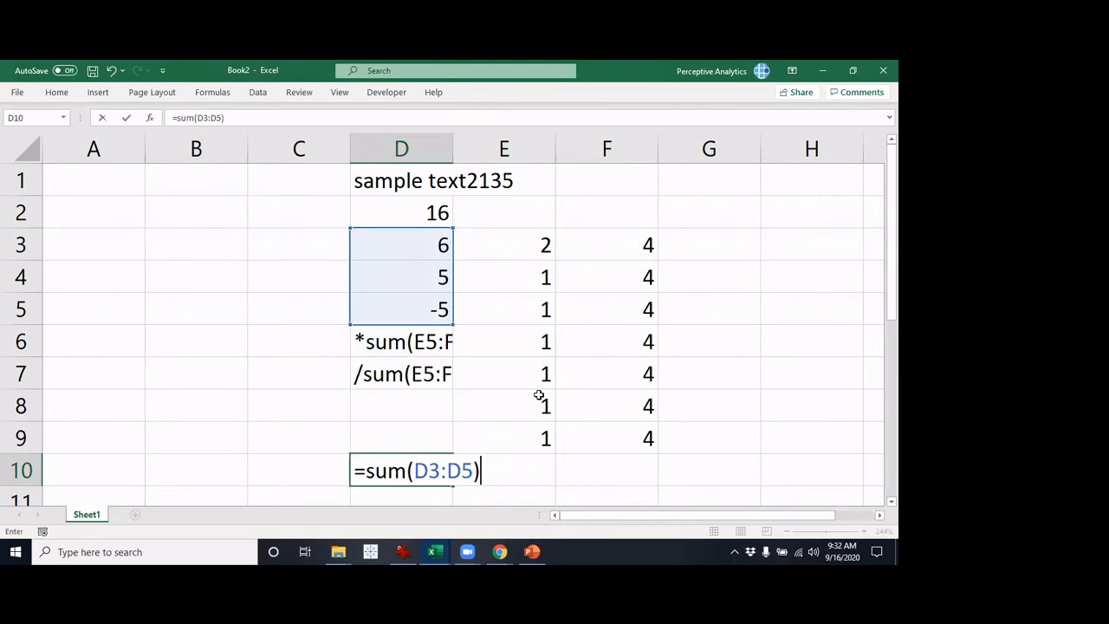
Add sum(E9:F9) as the second term of the D10 formula, followed by a plus sign.
type("+sum(")
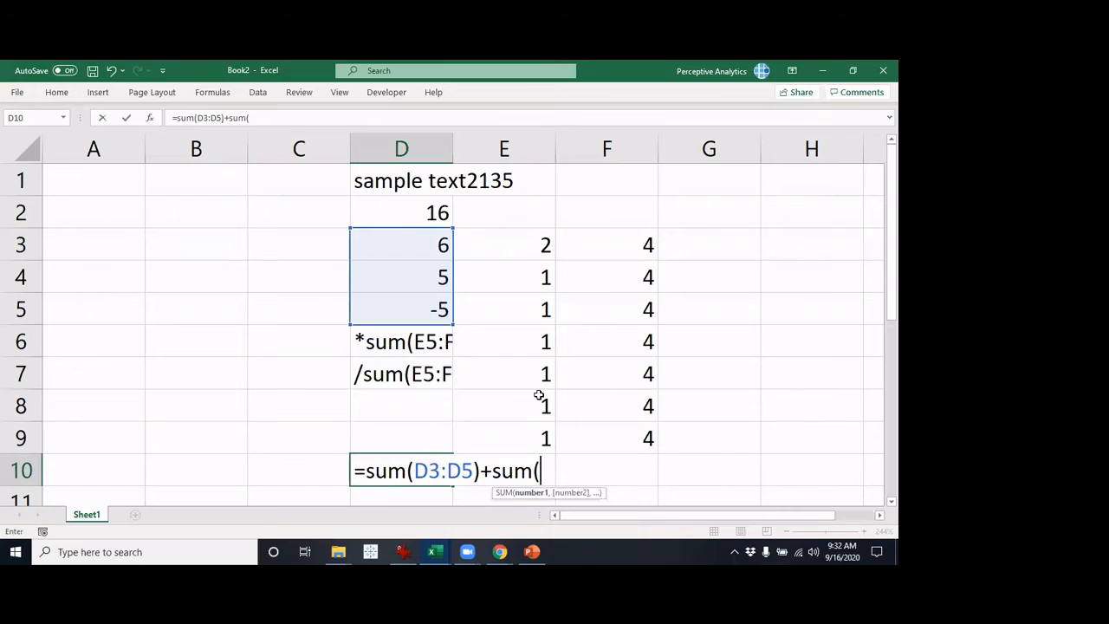
key("Up")
key("Up")
key("Right")
key("Right")
key("Down")
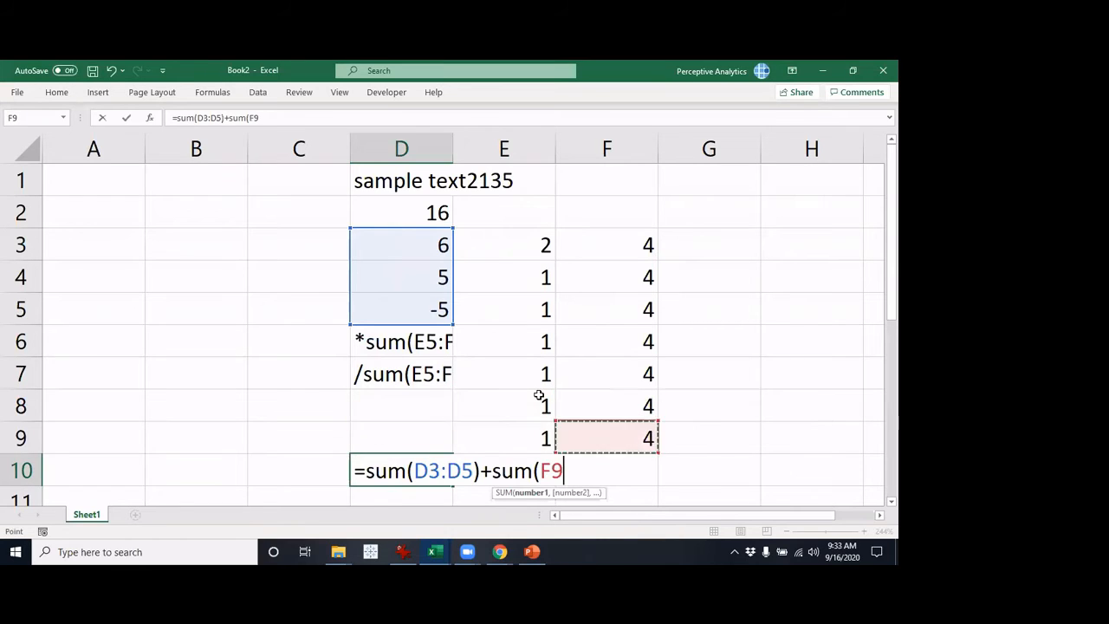
key("Left")
key("shift+Right")
type(")+")
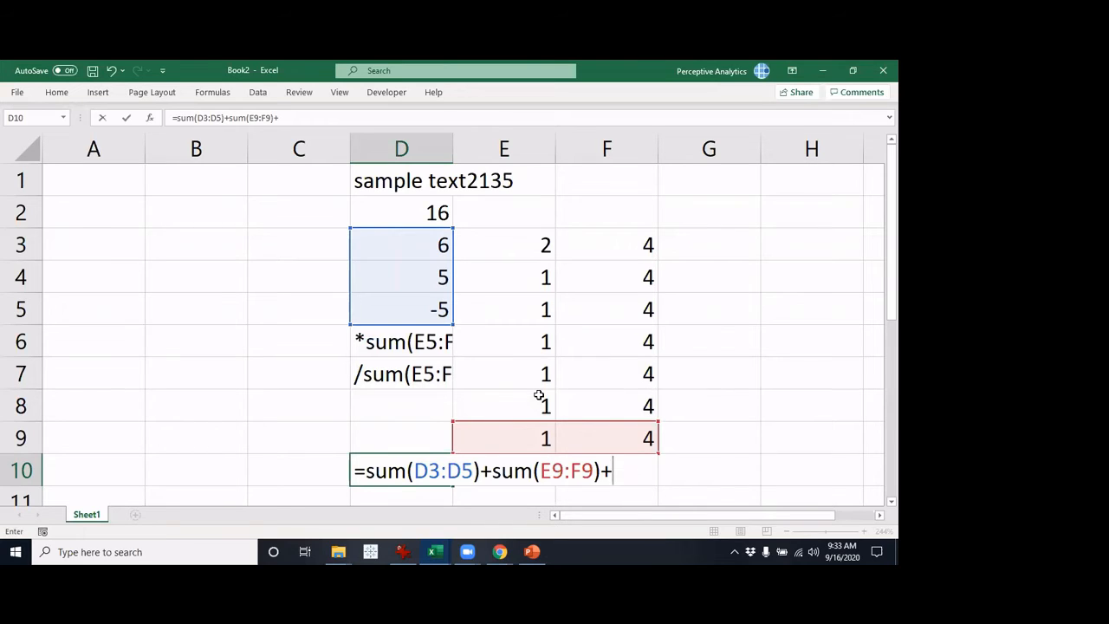
Complete the D10 formula with min(E6:F8) as the third term and enter it.
type("min(")
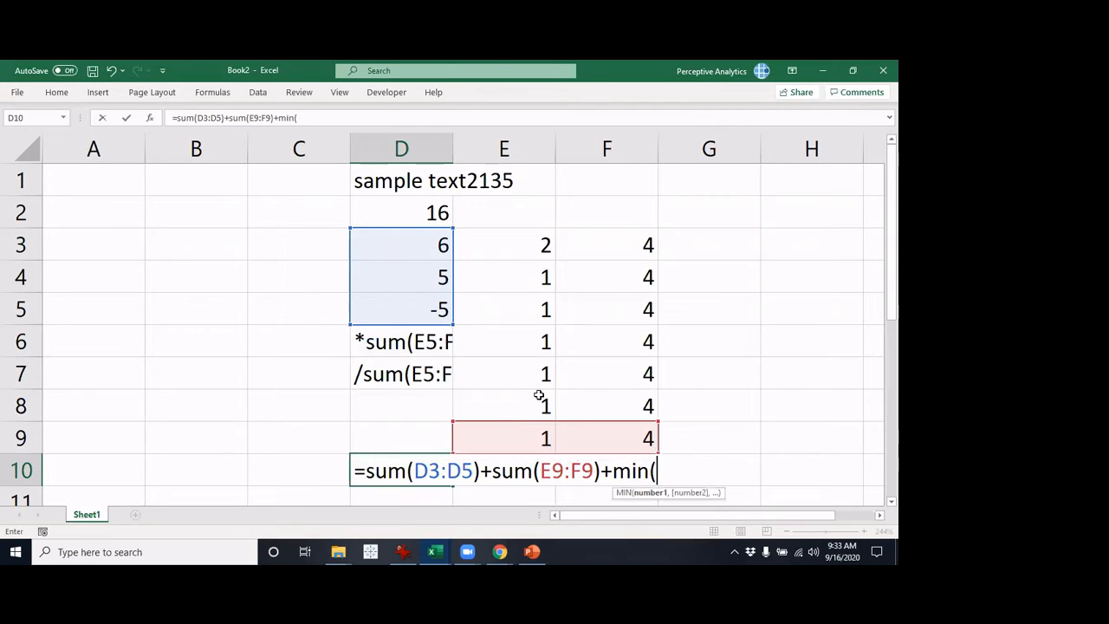
key("Up")
key("Up")
key("Up")
key("Right")
key("Right")
key("Left")
key("Up")
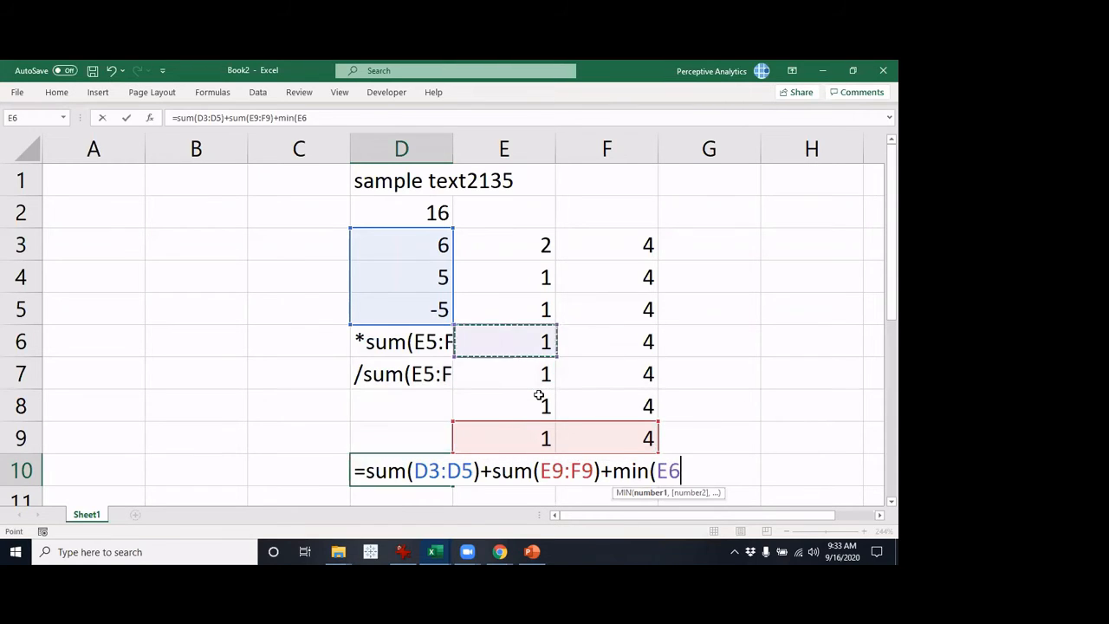
key("shift+Down")
key("shift+Right")
key("shift+Down")
type(")")
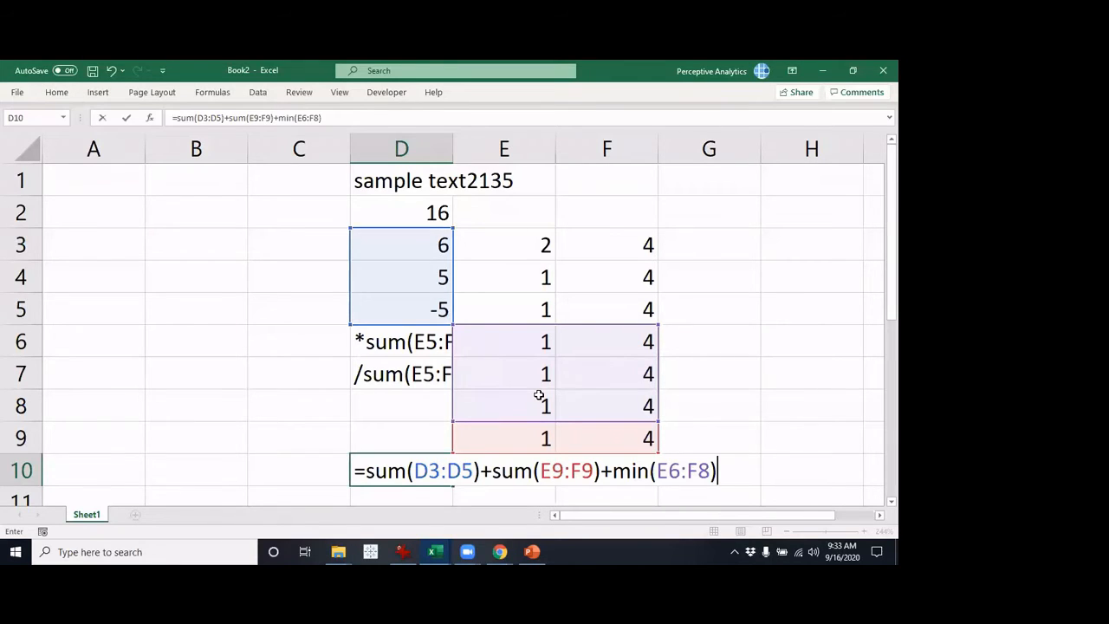
key("Return")
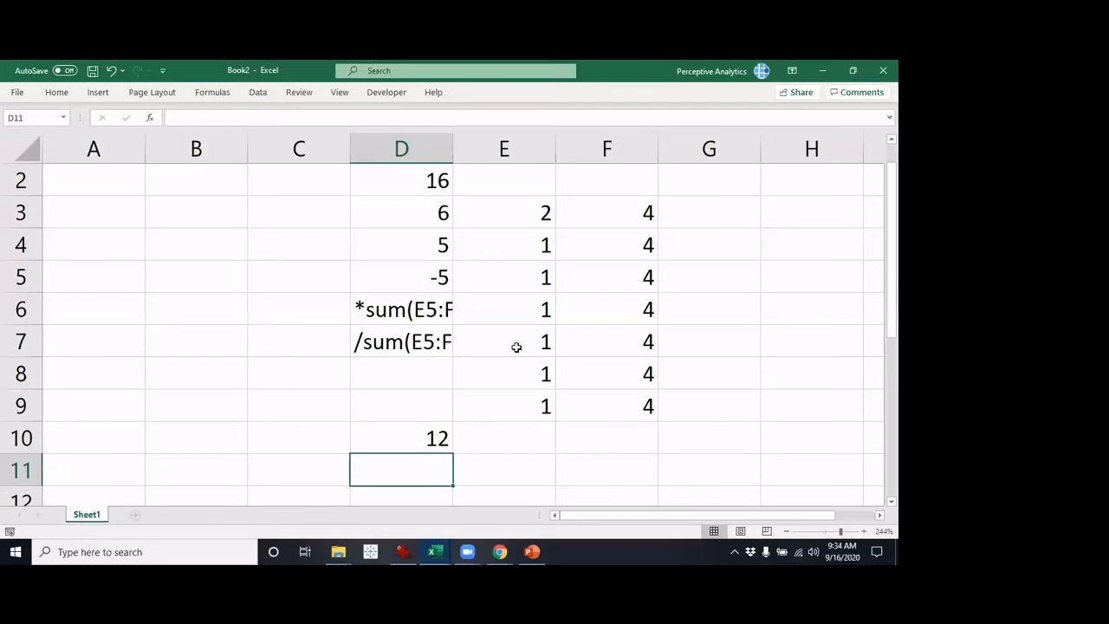
Switch to the Formula tutorial browser window in Chrome and open the Overview of formulas in Excel page.
left_click(560, 468)
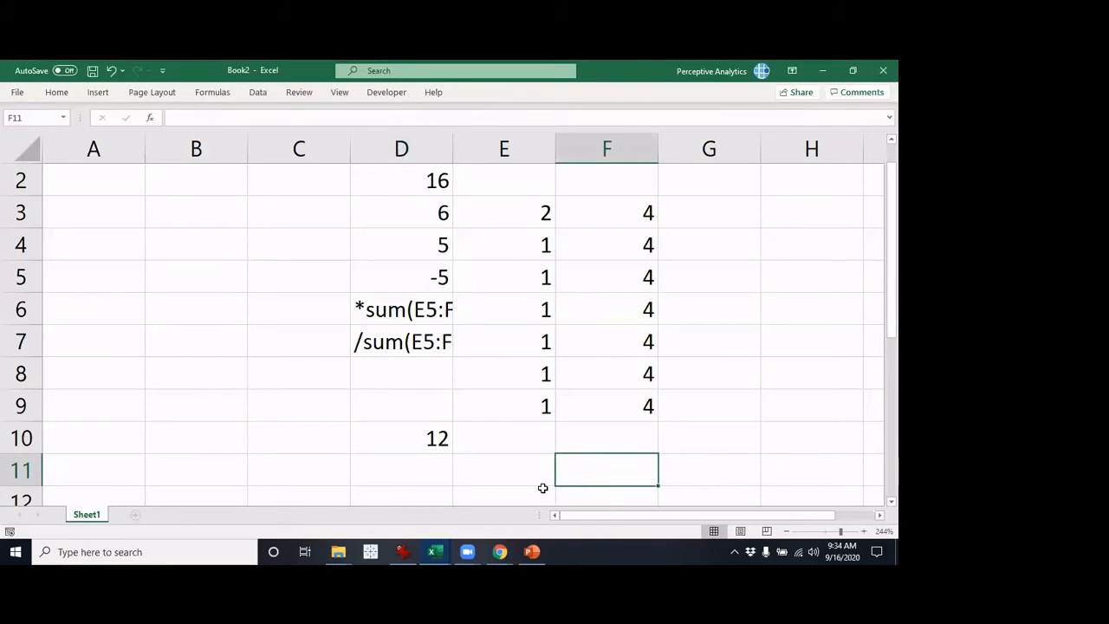
mouse_move(510, 552)
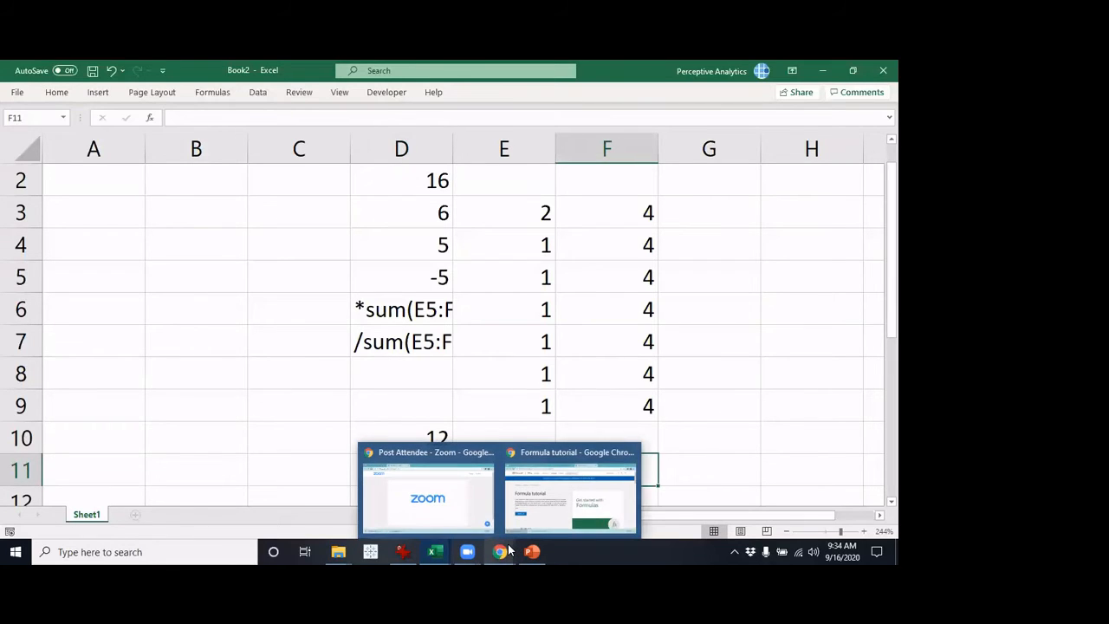
left_click(576, 491)
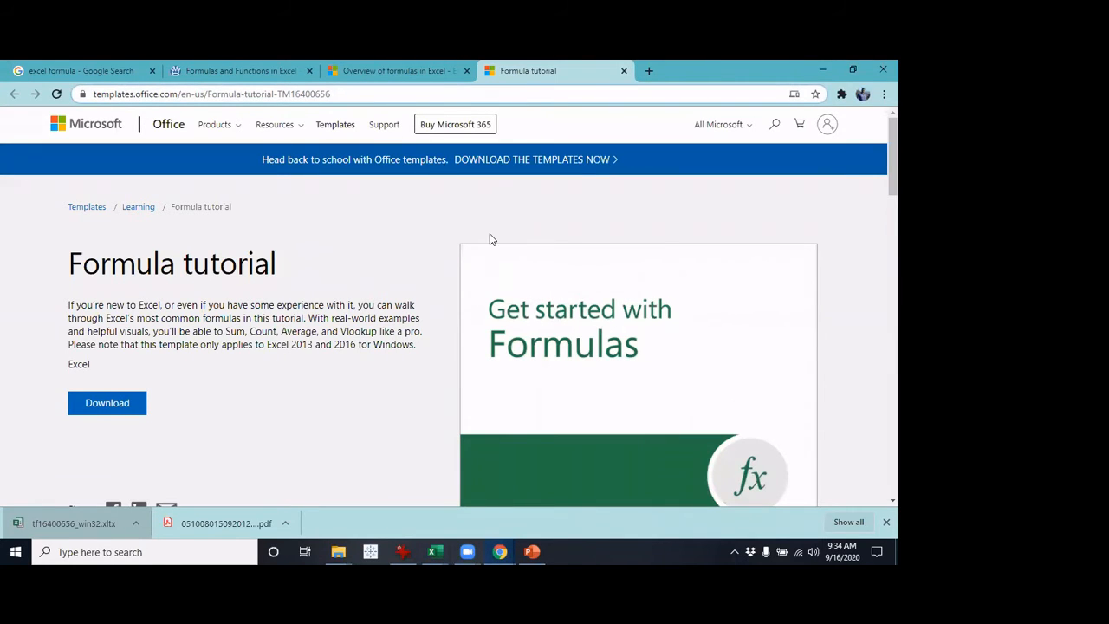
key("ctrl+shift+Tab")
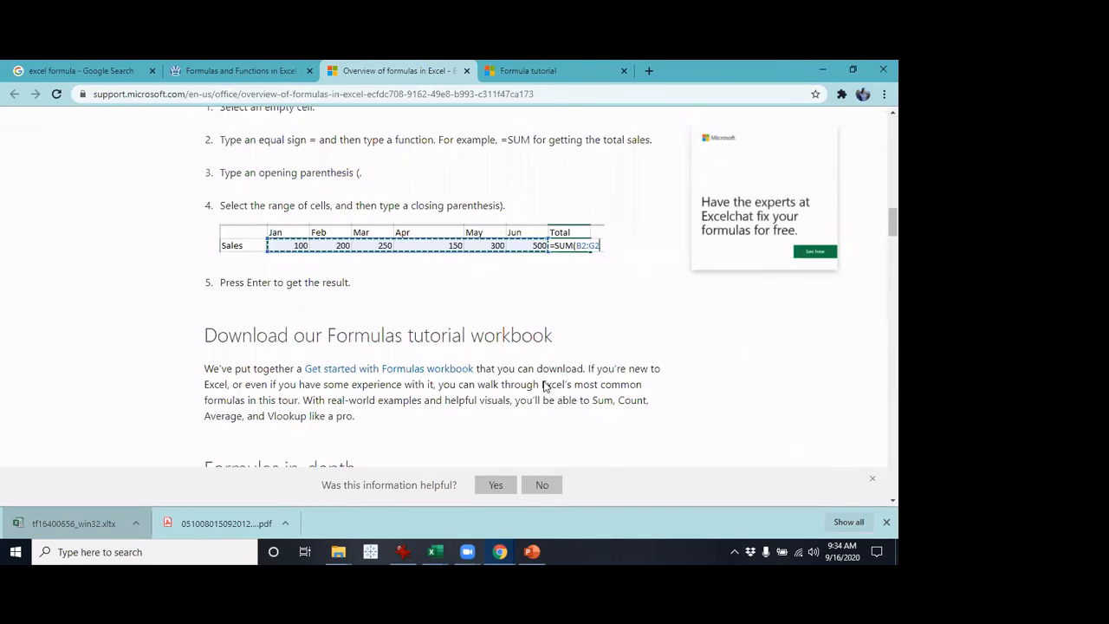
Return to Book2 in Excel, inspect the D3:D5 argument within D10's formula, and leave the cell without changes.
key("alt+Tab")
double_click(444, 442)
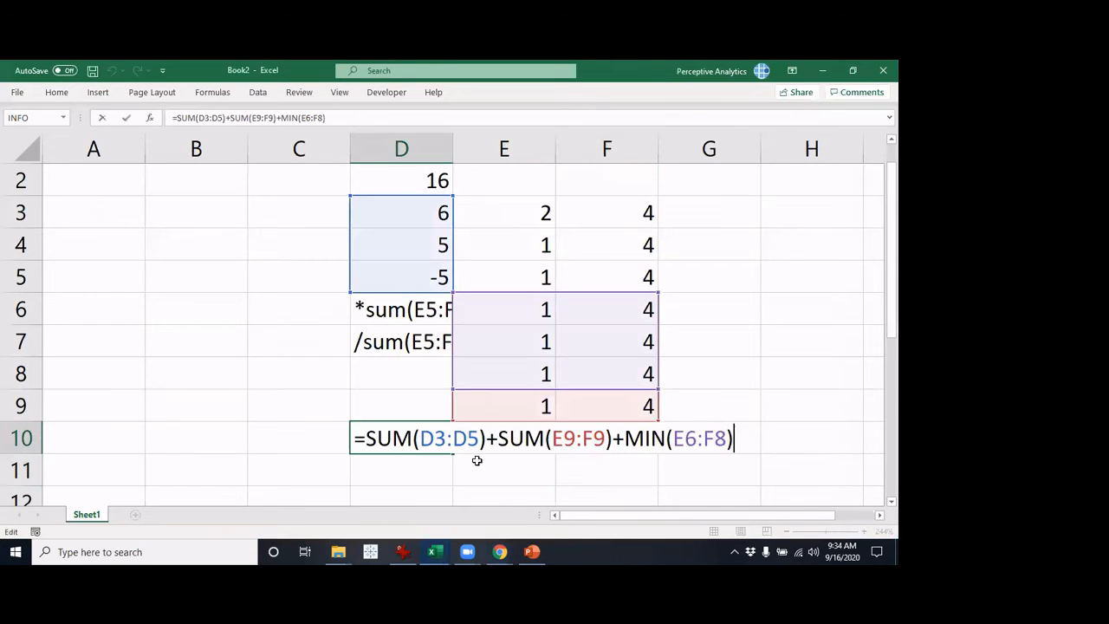
left_click_drag(421, 438, 479, 440)
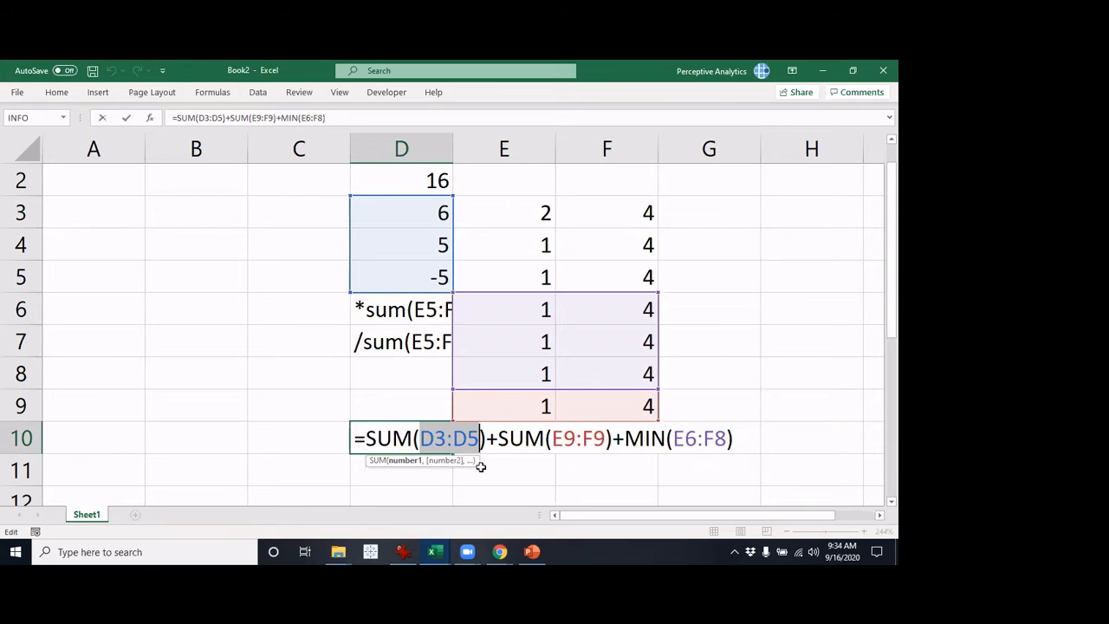
key("Escape")
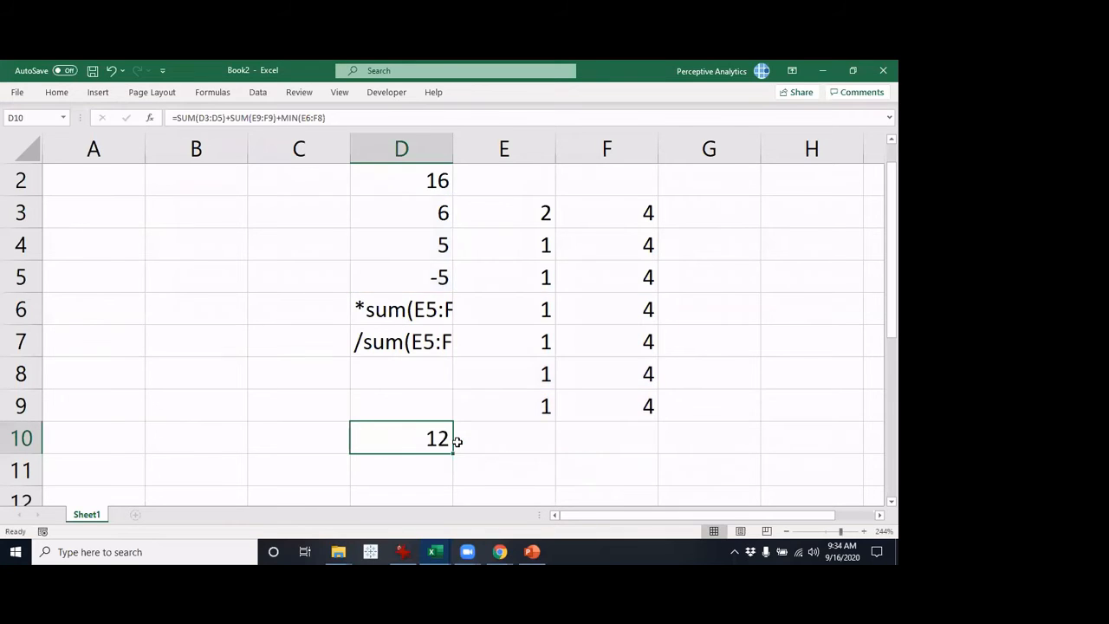
Switch back to the formulas overview page in Chrome and examine its A1 reference style section and reference table.
key("alt+Tab")
scroll(512, 368, "down", 3)
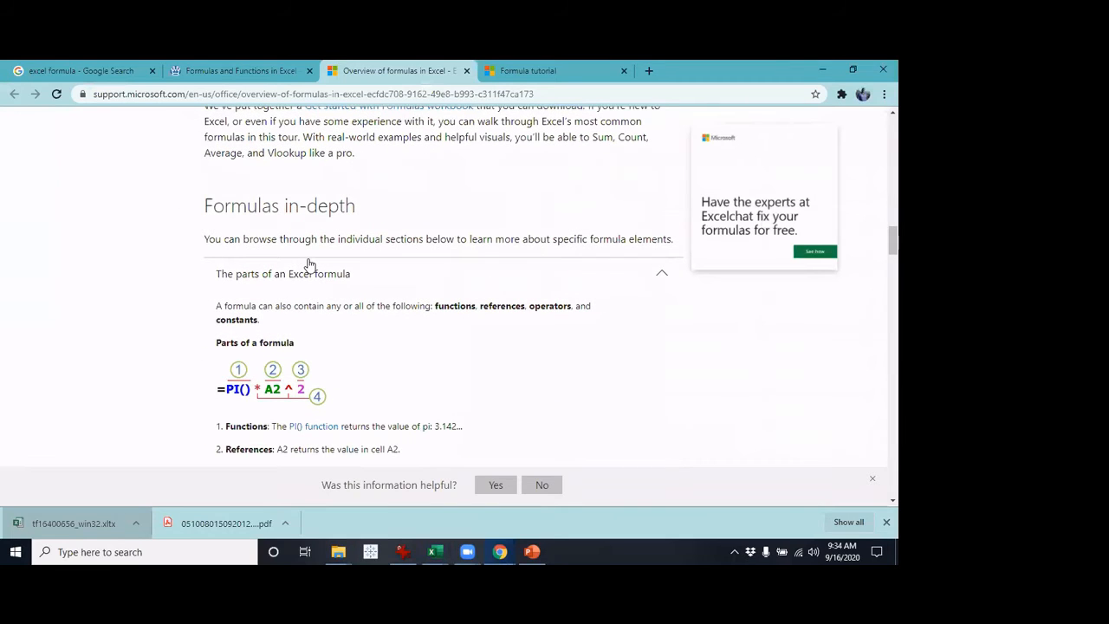
scroll(513, 277, "down", 10)
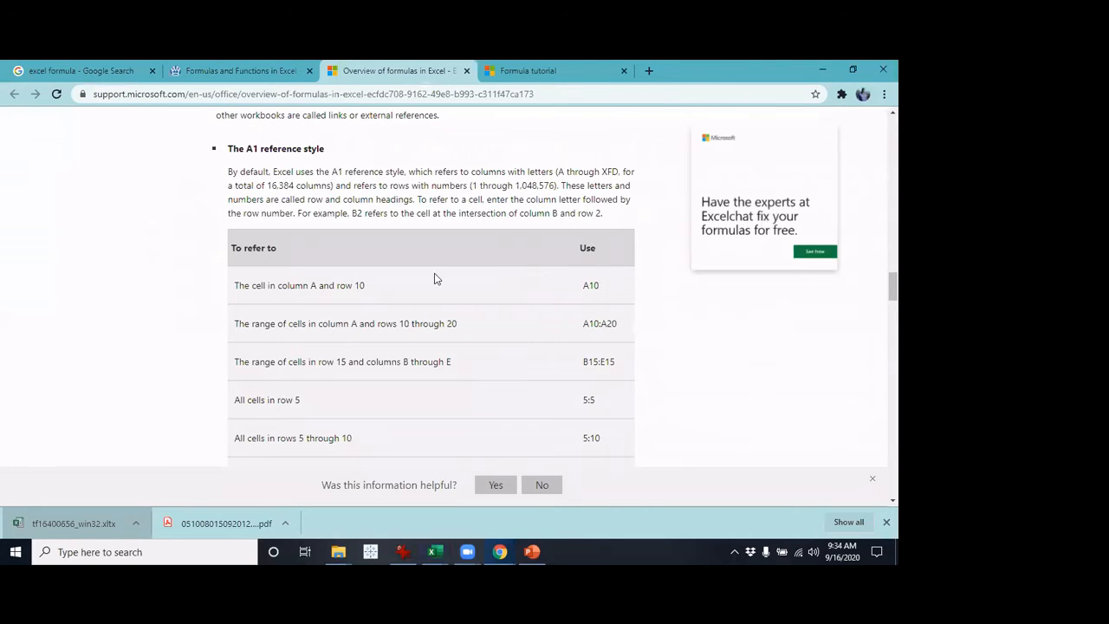
left_click_drag(246, 148, 258, 149)
scroll(611, 452, "down", 1)
scroll(612, 451, "down", 1)
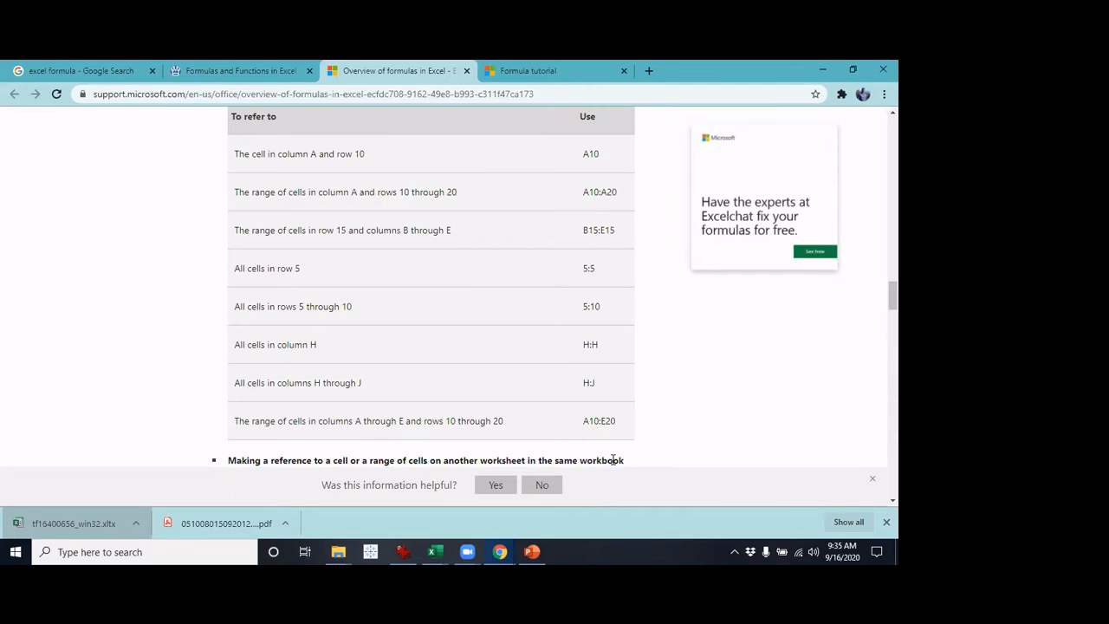
scroll(639, 364, "down", 1)
scroll(639, 364, "up", 4)
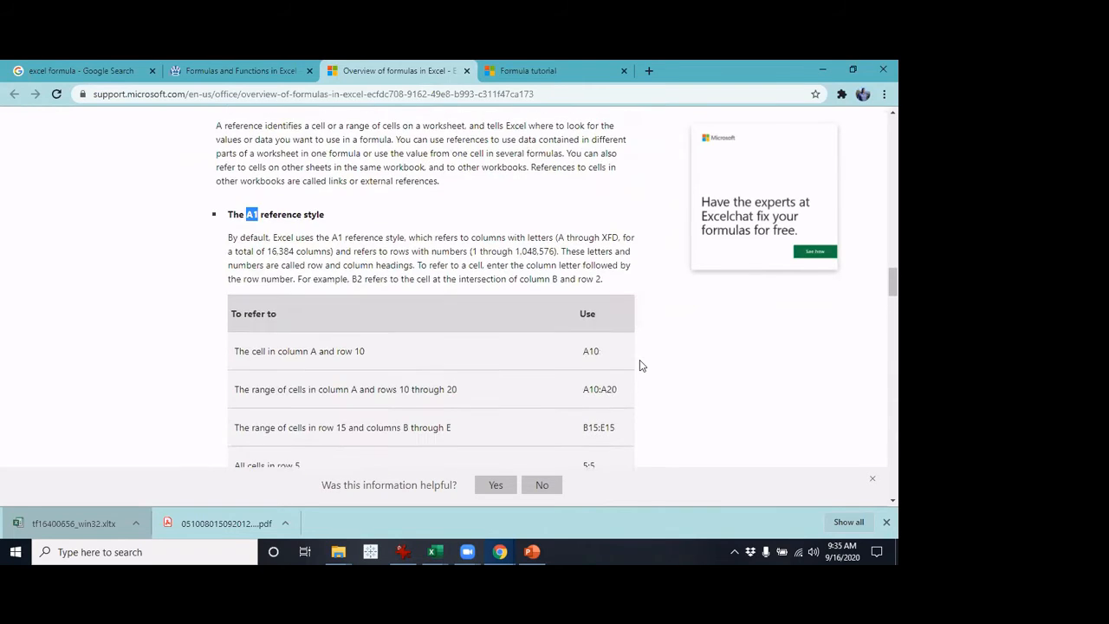
scroll(640, 364, "down", 1)
Highlight the A10 and A10:A20 examples in the reference table and enlarge the page for easier reading.
left_click_drag(599, 285, 581, 289)
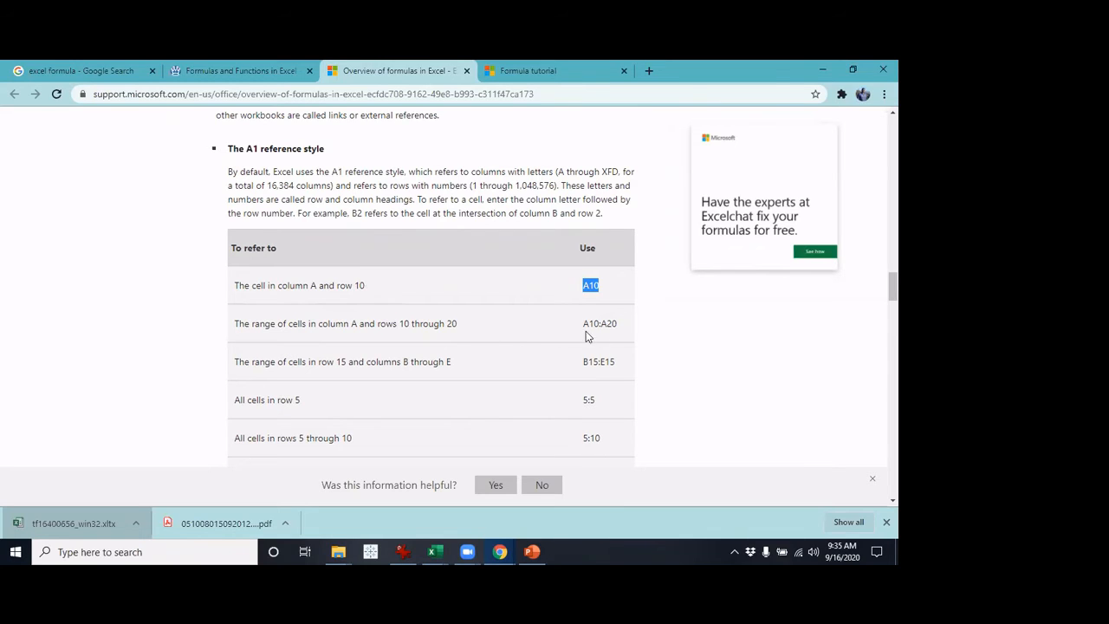
left_click_drag(582, 323, 620, 328)
left_click(659, 336)
scroll(642, 356, "up", 3)
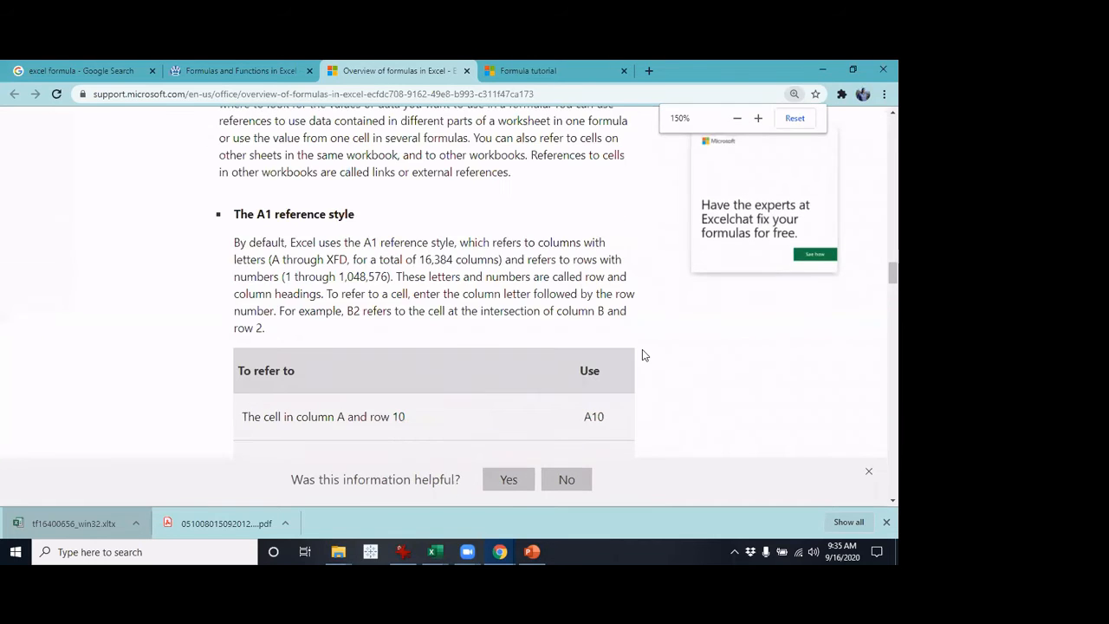
scroll(642, 351, "down", 1)
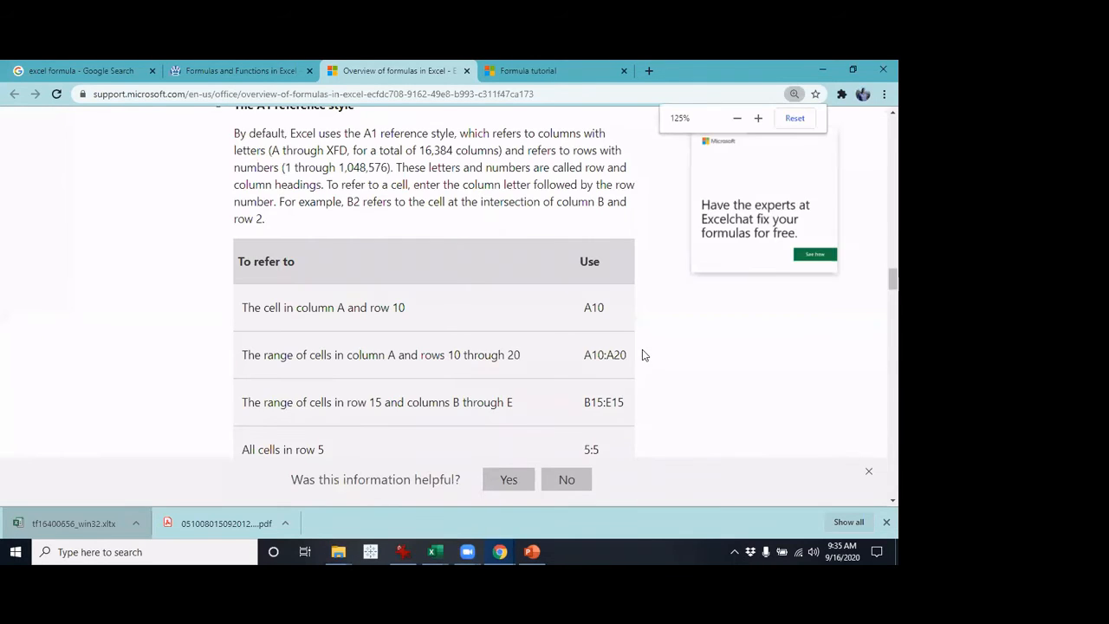
scroll(653, 381, "down", 1)
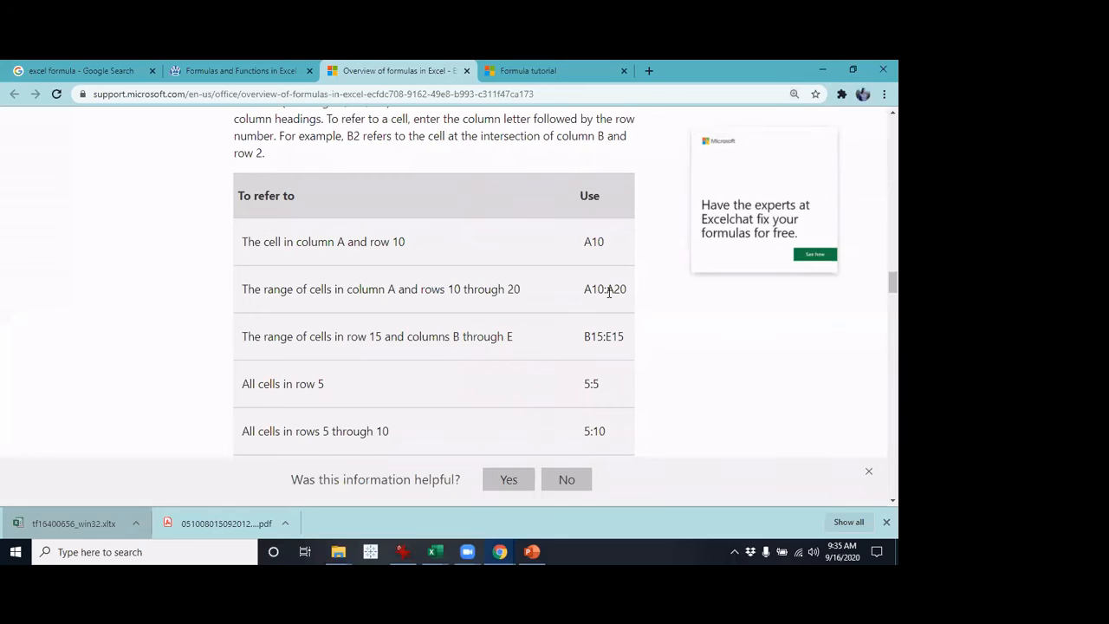
left_click_drag(604, 291, 609, 291)
scroll(630, 340, "down", 1)
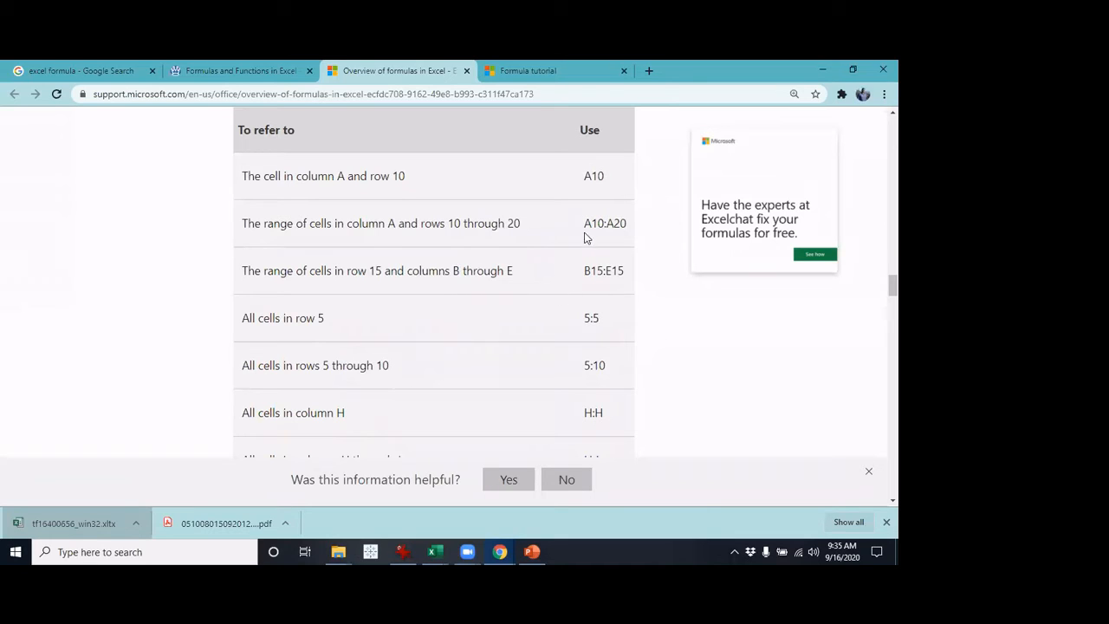
Compare the column range example A10:A20 with the row range example B15:E15 by highlighting each.
left_click_drag(584, 223, 630, 225)
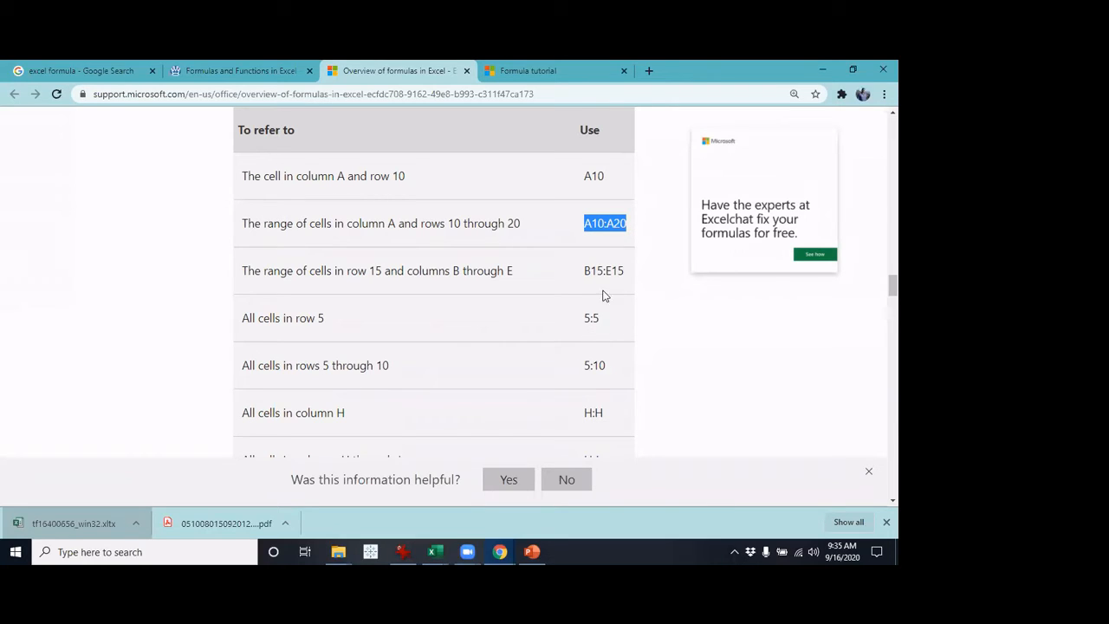
left_click_drag(586, 274, 620, 284)
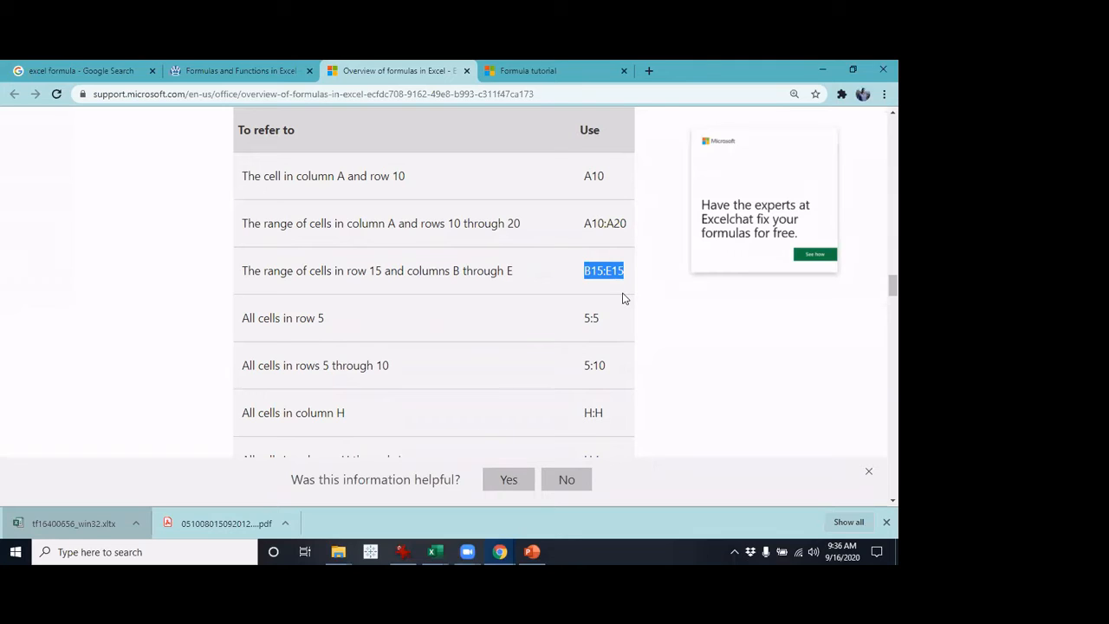
left_click(586, 227)
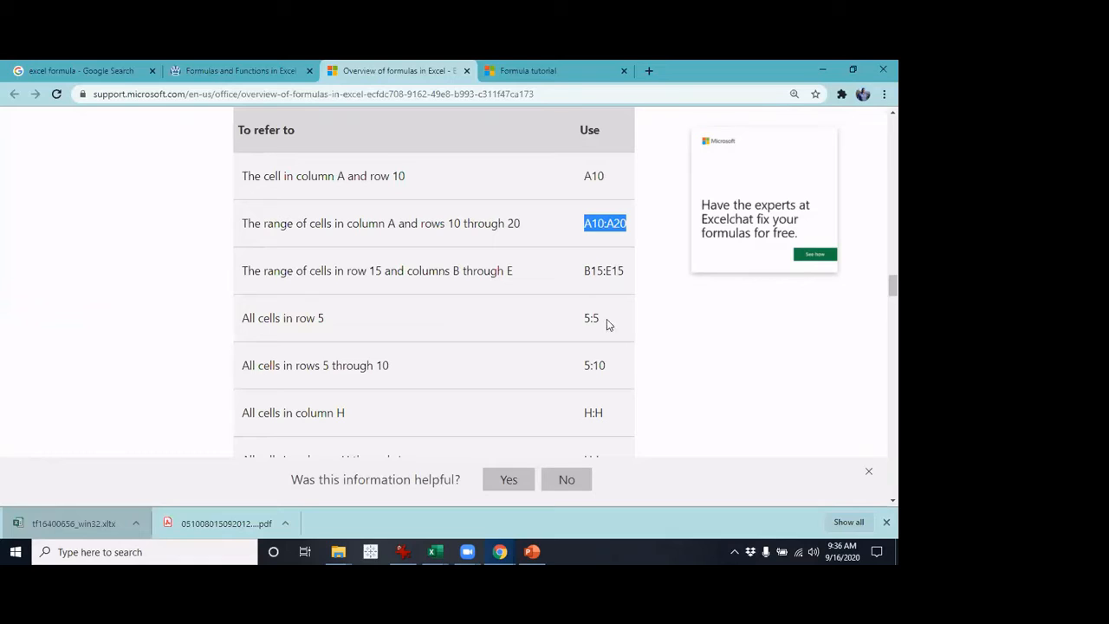
Highlight the whole-row reference examples 5:5 and 5:10 in the reference table.
left_click_drag(607, 319, 584, 318)
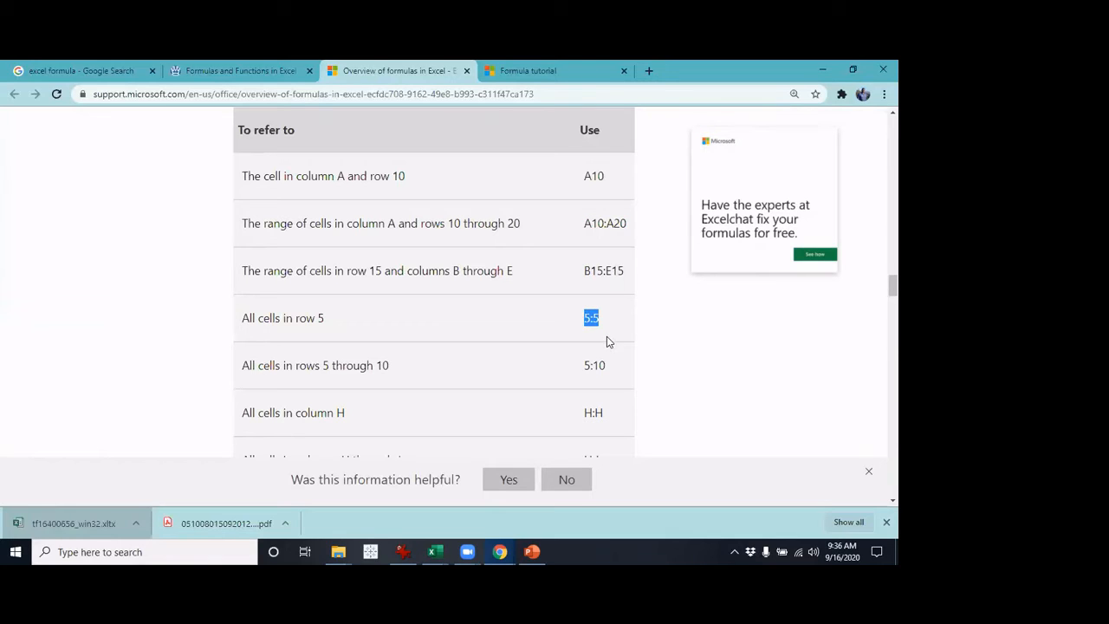
scroll(606, 342, "down", 1)
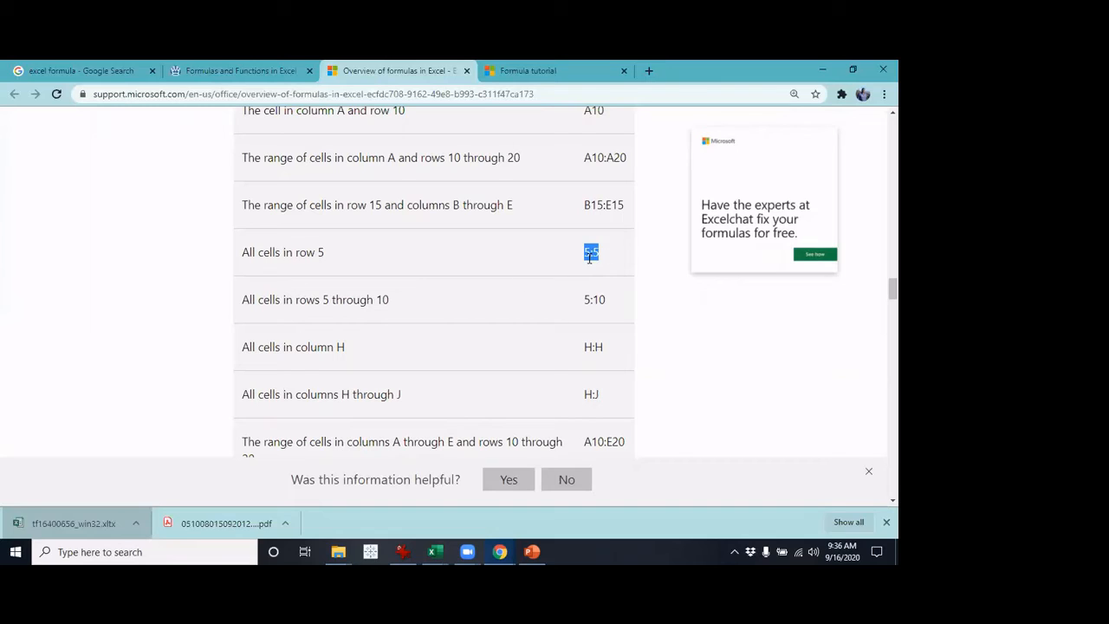
left_click(590, 257)
left_click_drag(586, 254, 601, 252)
scroll(629, 290, "down", 1)
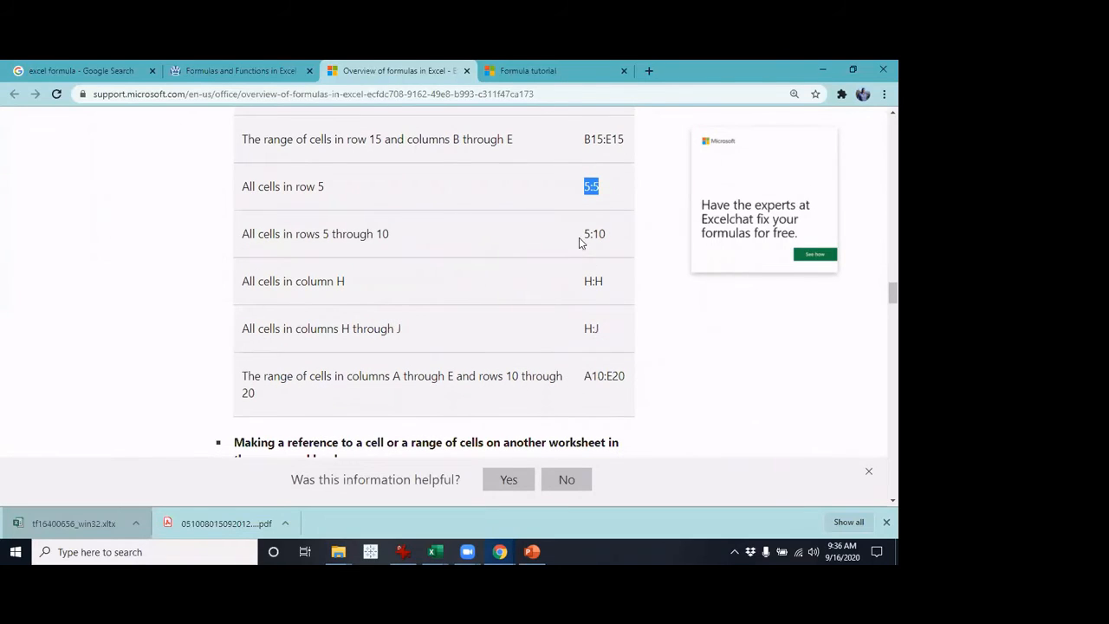
left_click_drag(586, 234, 609, 237)
Highlight the whole-column references H:H and H:J, and the multi-column range A10:E20 in the reference table.
scroll(619, 259, "down", 1)
left_click_drag(606, 216, 585, 218)
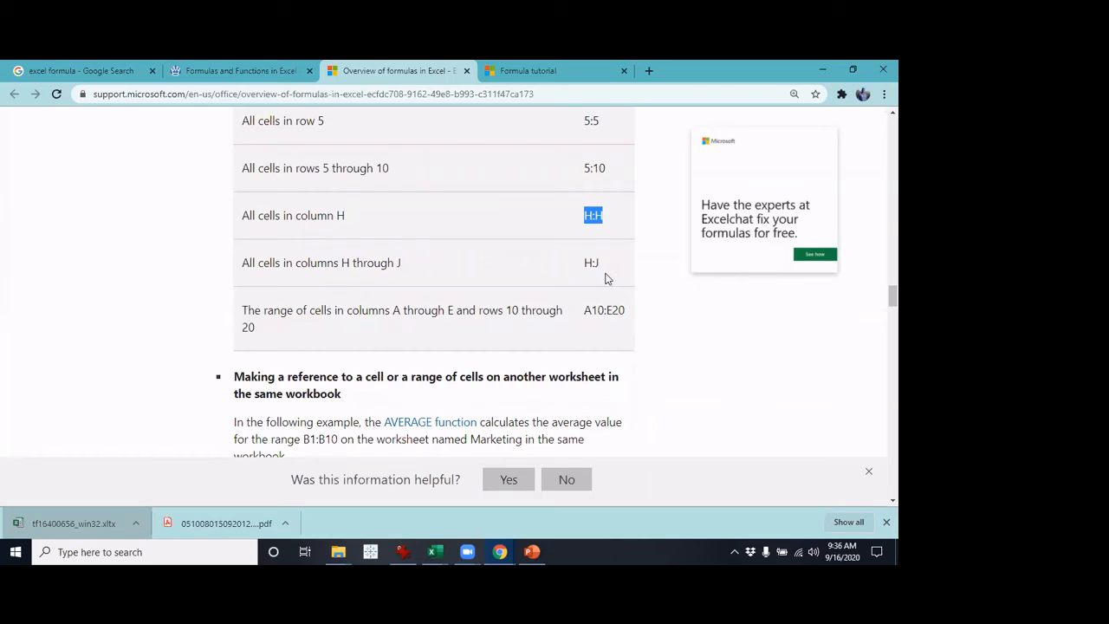
left_click_drag(605, 264, 581, 273)
left_click_drag(627, 313, 584, 313)
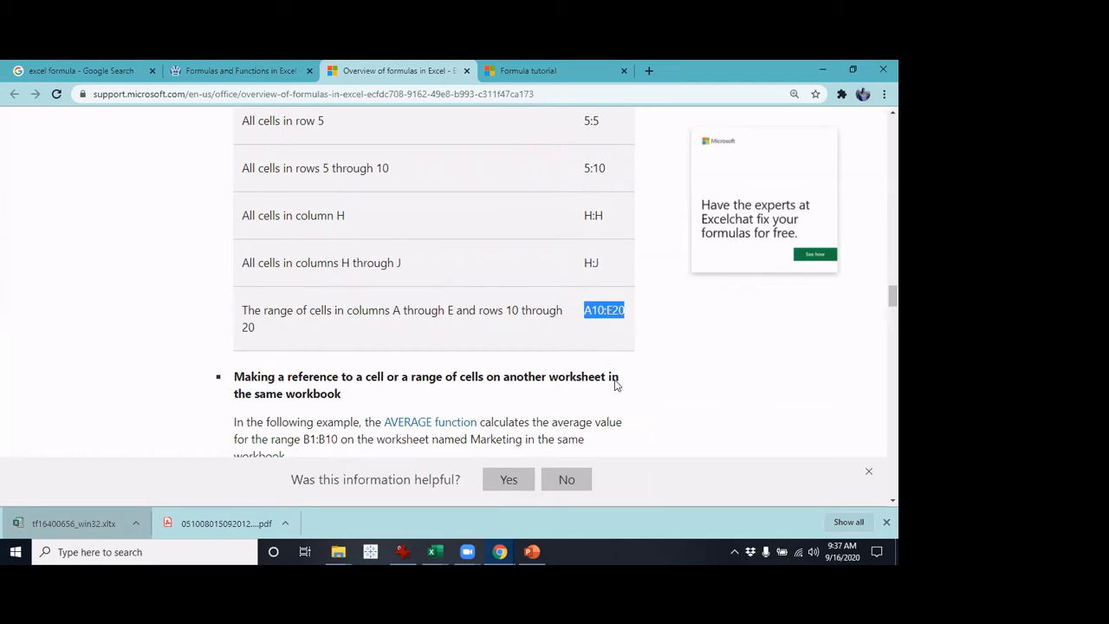
Switch to Book2 in Excel and start a formula in C2 with =sum(.
key("alt+Tab")
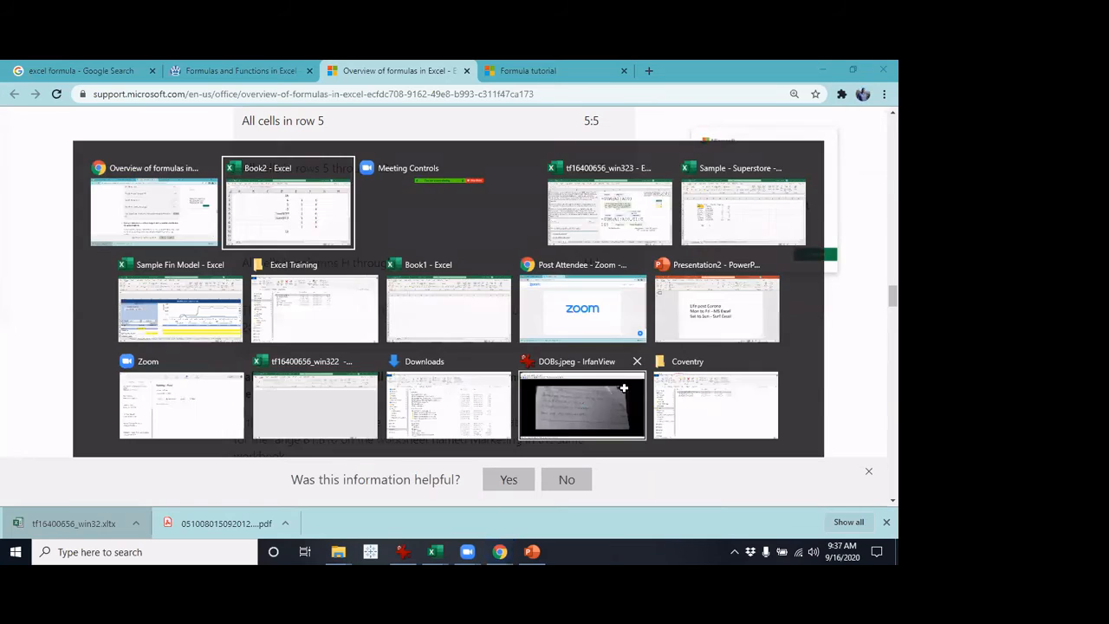
left_click(766, 244)
scroll(589, 392, "down", 2)
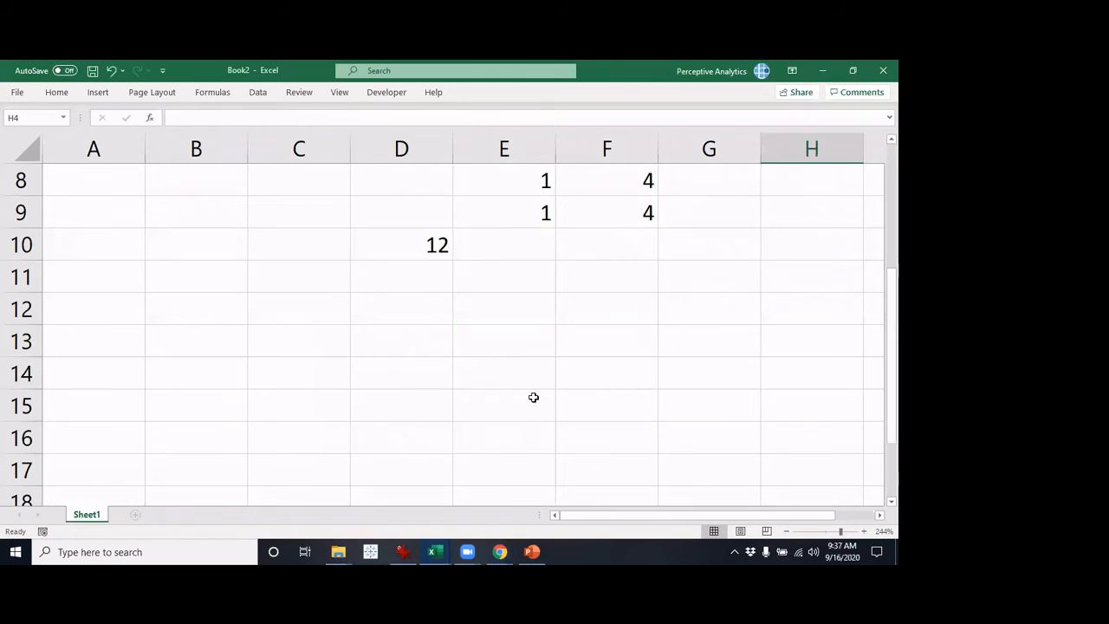
scroll(532, 396, "up", 3)
left_click(296, 222)
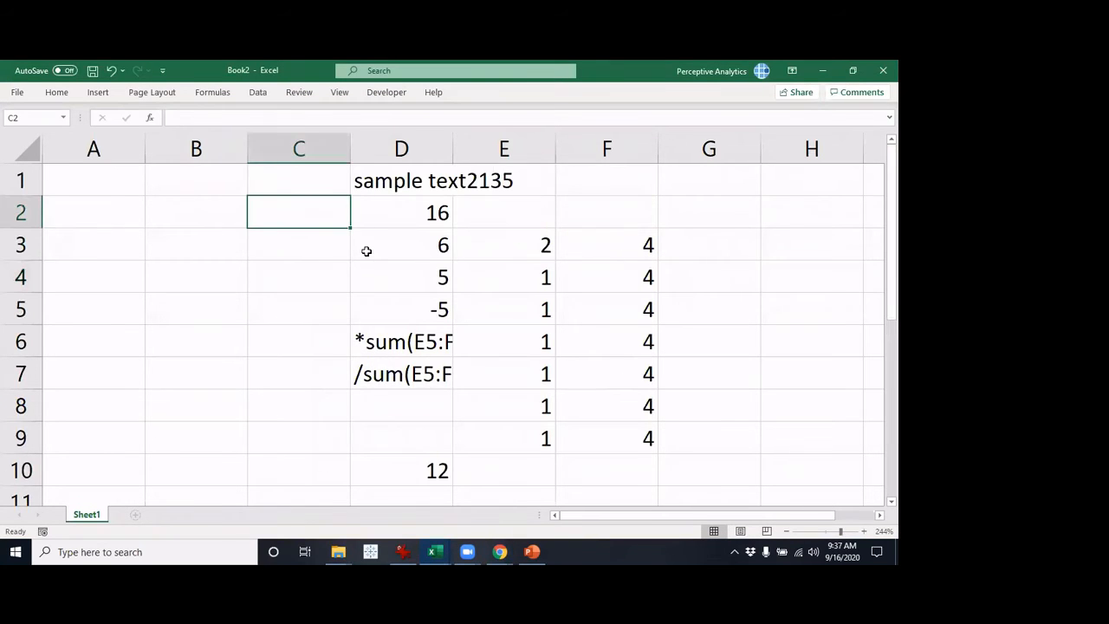
type("=sum(")
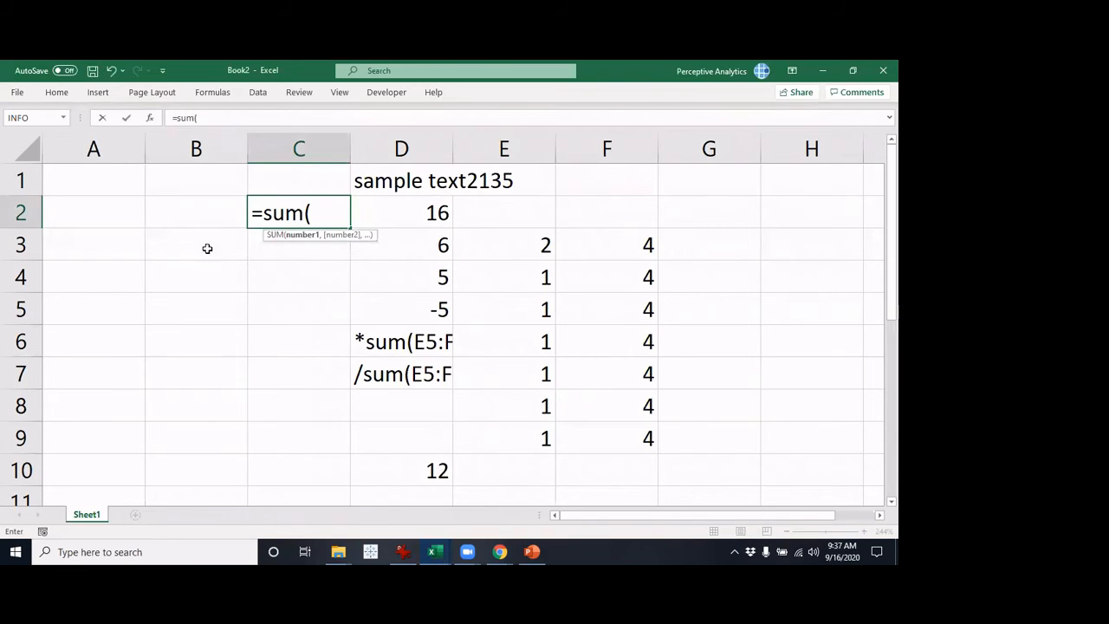
Try the vertical range A2:A7 and the horizontal range A4:C4 as the argument of C2's SUM formula.
left_click(137, 223)
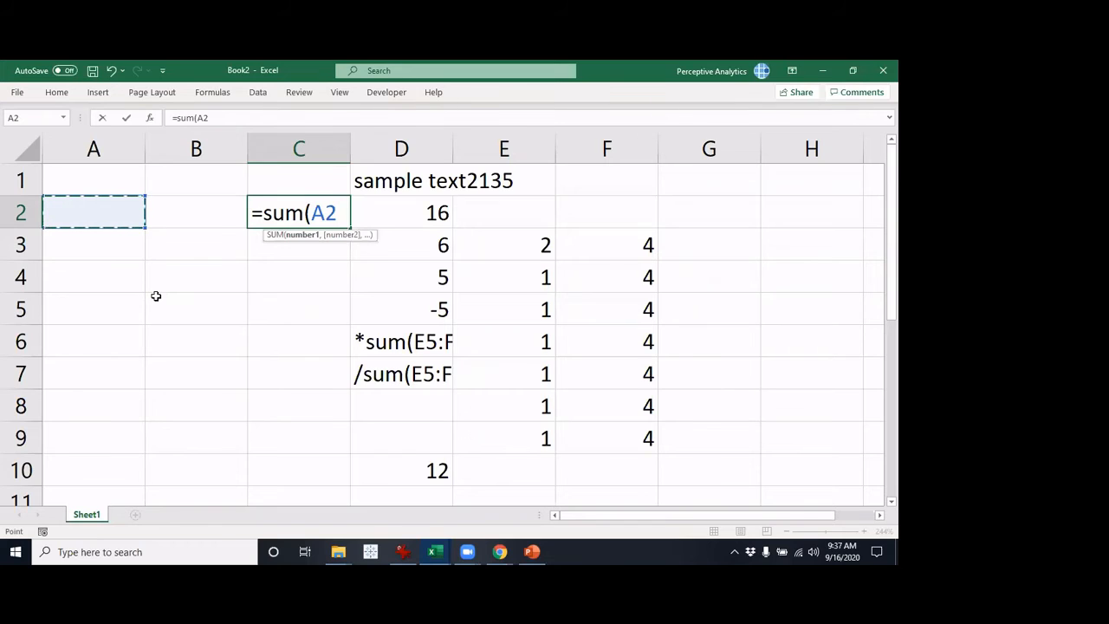
left_click_drag(118, 214, 107, 389)
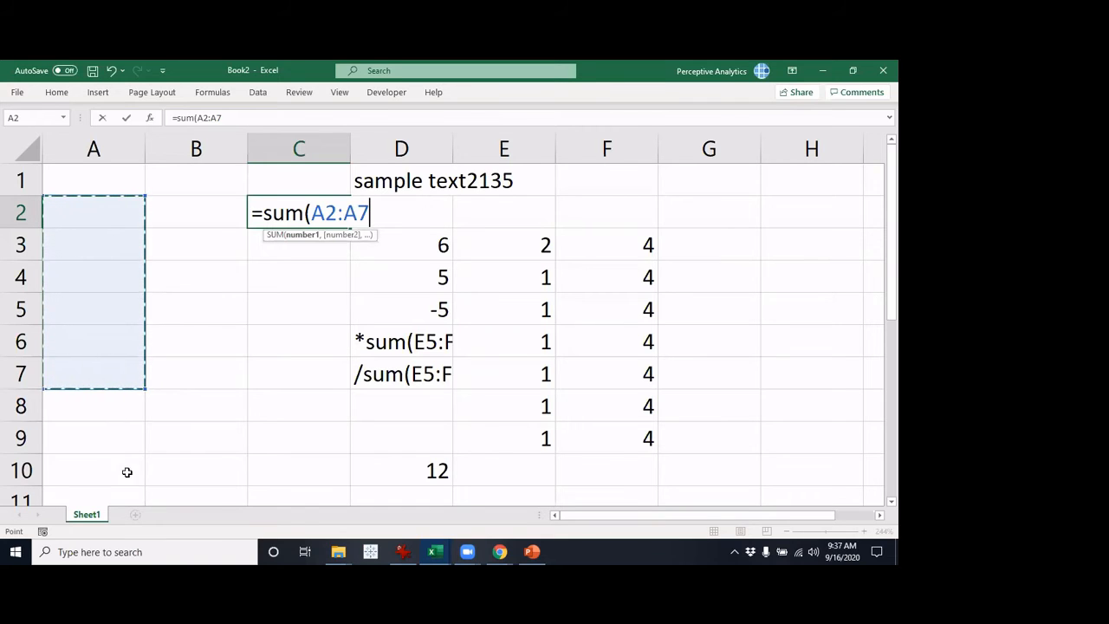
left_click(236, 278)
left_click_drag(113, 276, 308, 278)
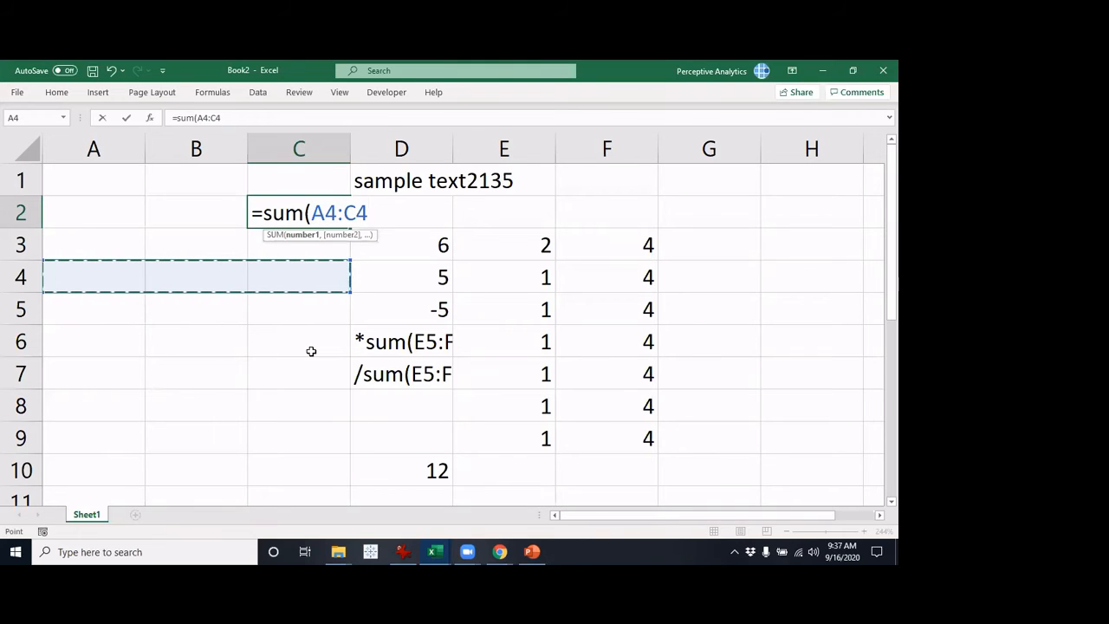
Try whole rows 4:4 and 4:6, and whole columns A:A and A:B, as the argument of C2's SUM formula.
left_click(19, 275)
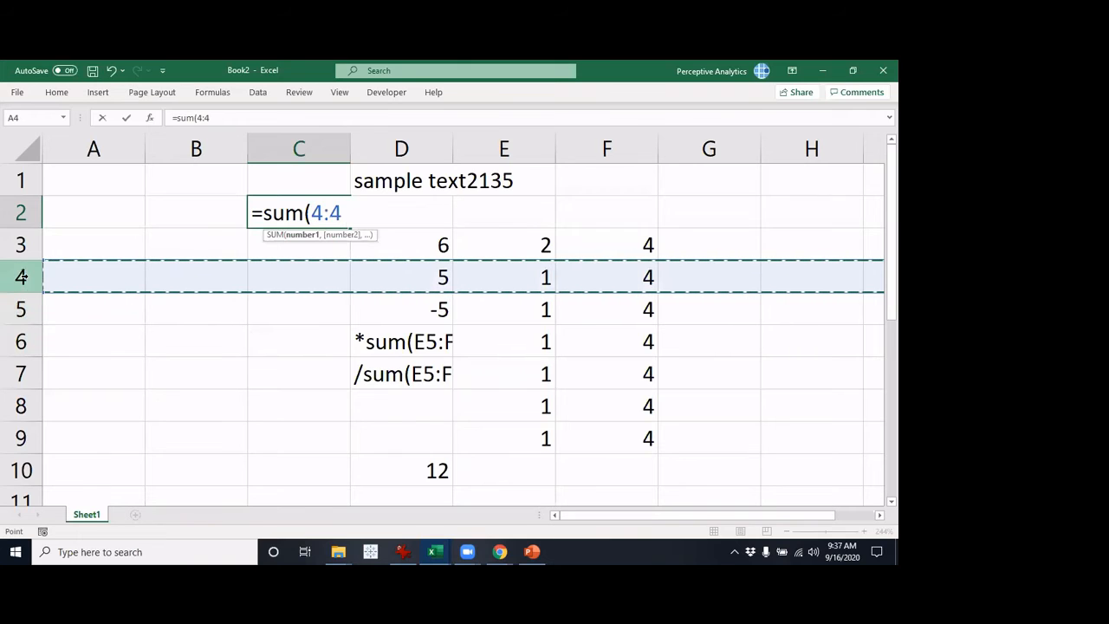
left_click_drag(22, 276, 19, 347)
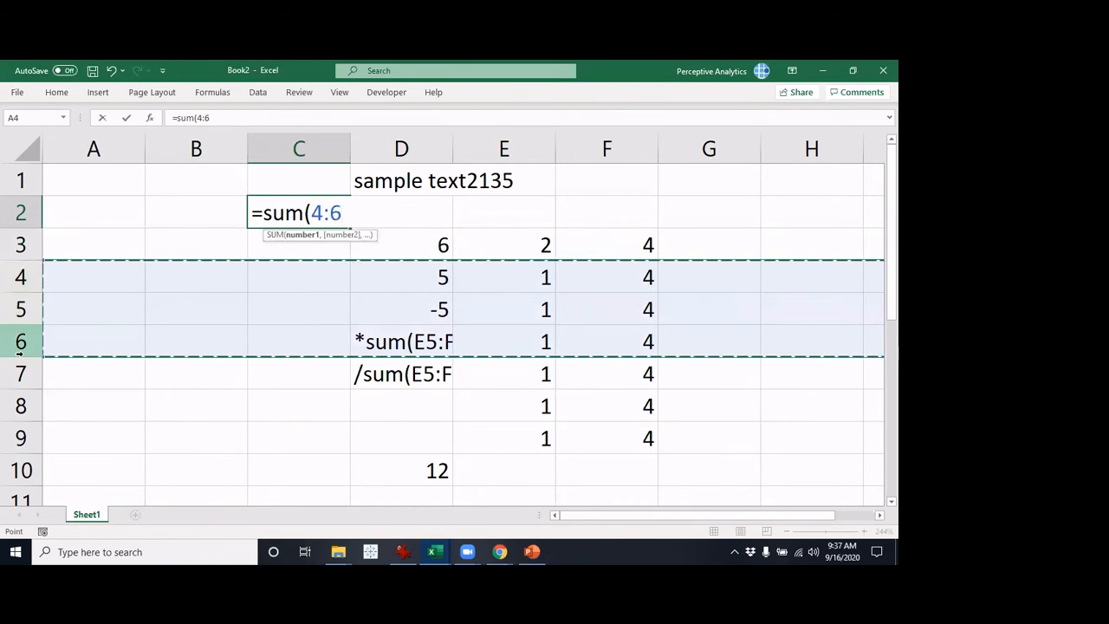
left_click(109, 147)
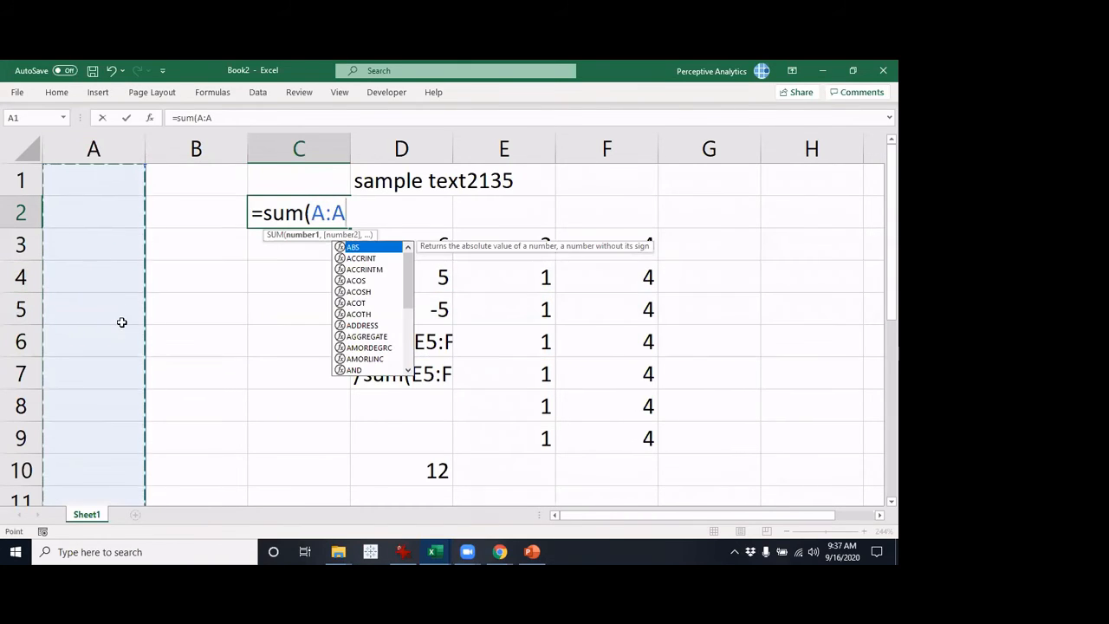
left_click_drag(130, 149, 190, 221)
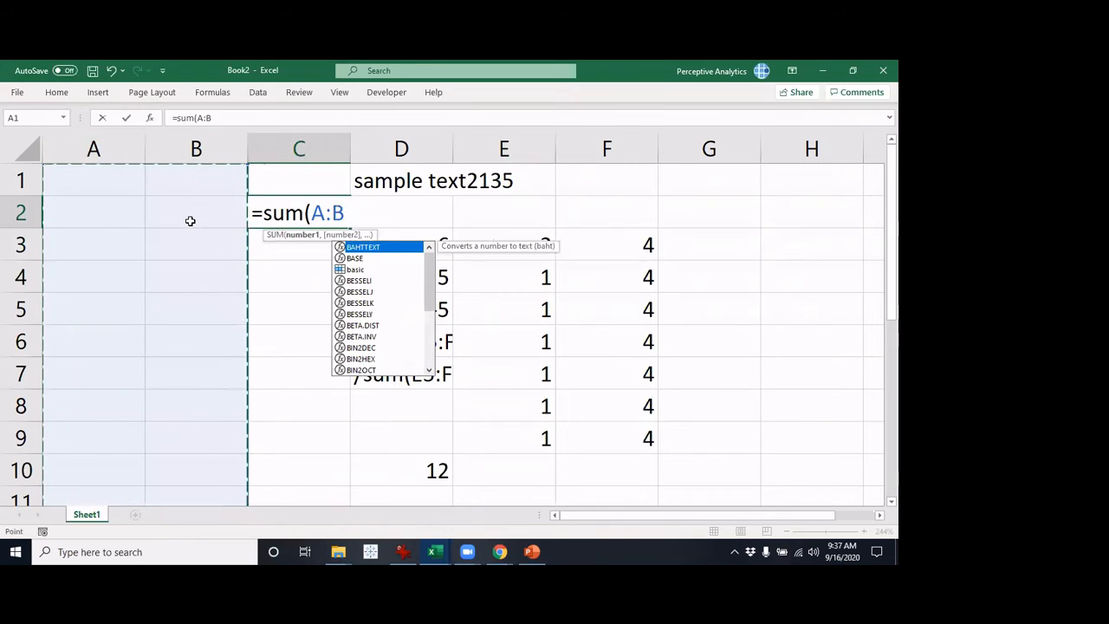
Try the block range A4:B9 as the SUM argument in C2 and discard the formula.
left_click(279, 332)
left_click_drag(94, 260, 203, 441)
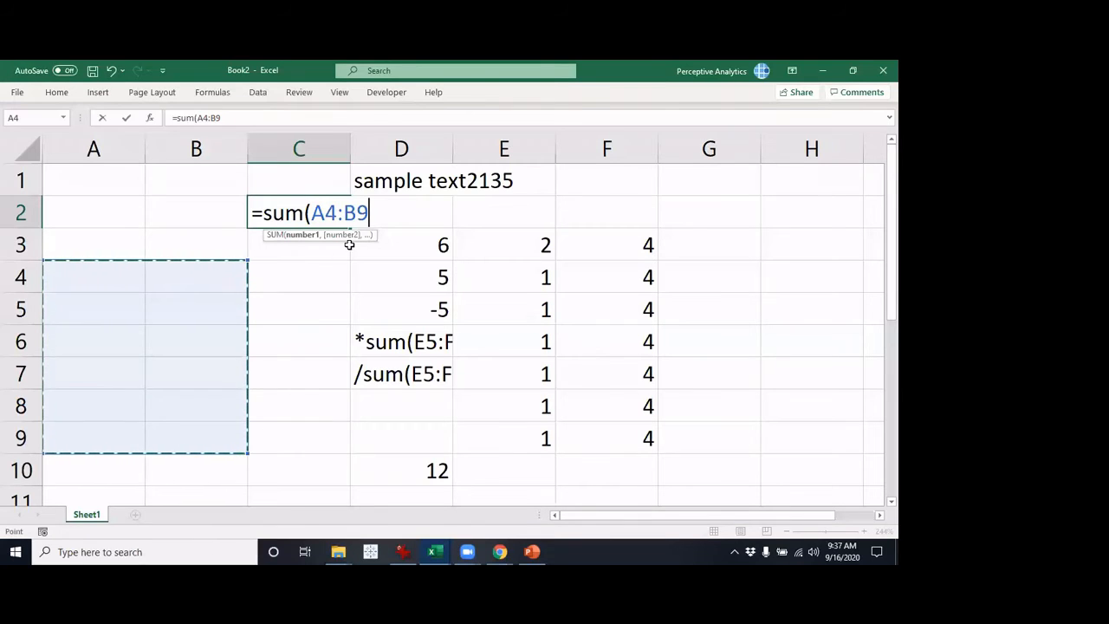
key("Escape")
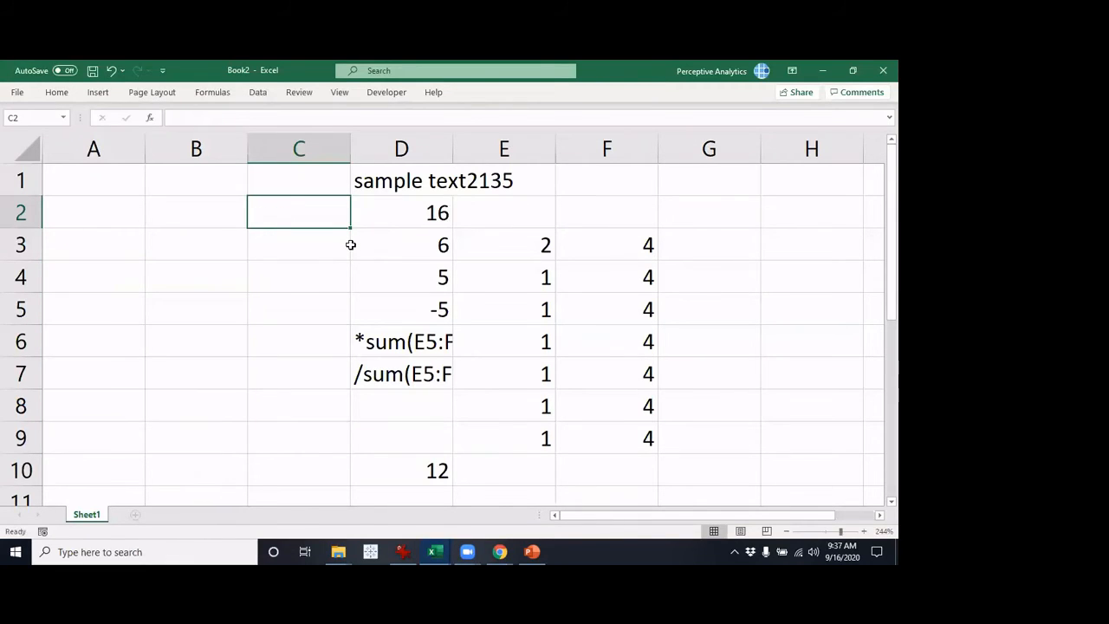
Switch to the Excel formulas article in Chrome and skim the reference sections through to the R1C1 reference style.
key("alt+Tab")
scroll(461, 313, "down", 3)
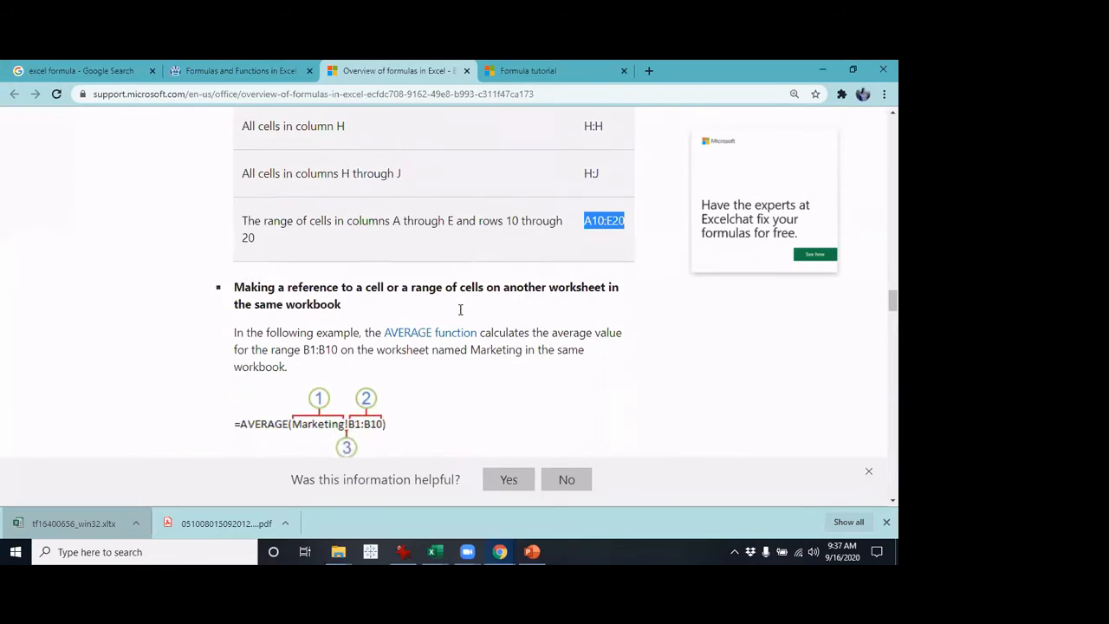
scroll(460, 314, "up", 3)
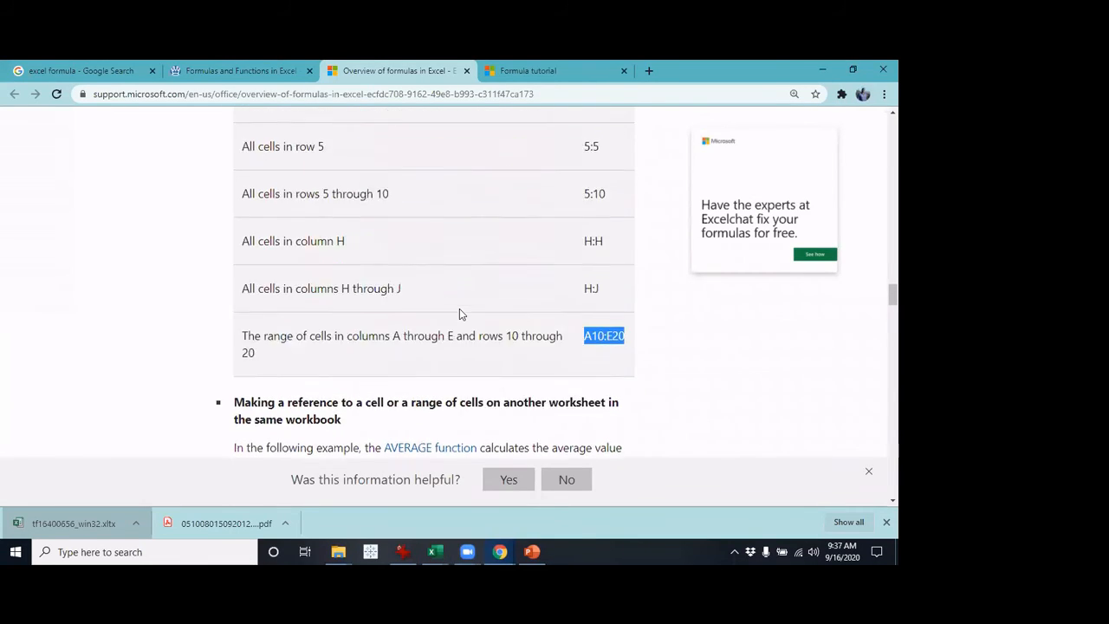
scroll(460, 314, "down", 5)
scroll(459, 309, "down", 7)
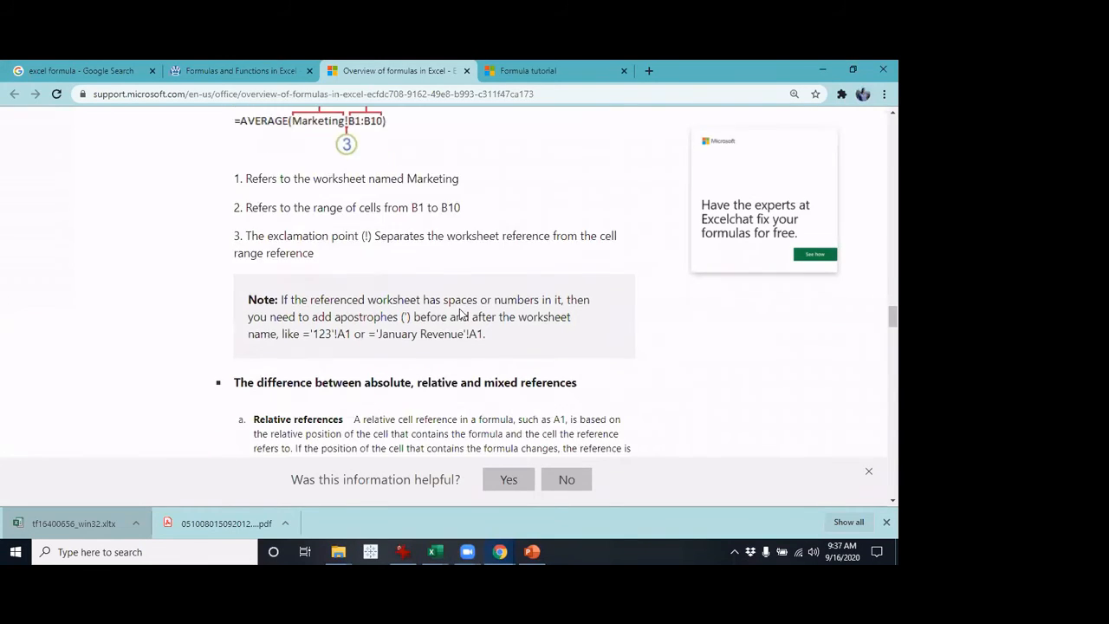
scroll(460, 311, "down", 6)
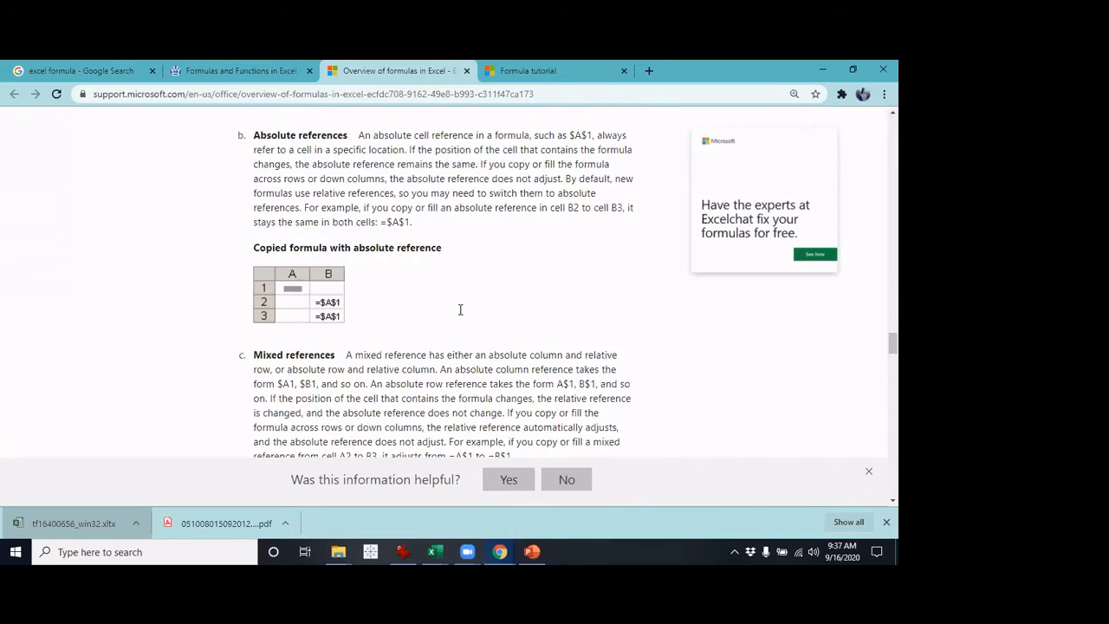
scroll(460, 308, "down", 3)
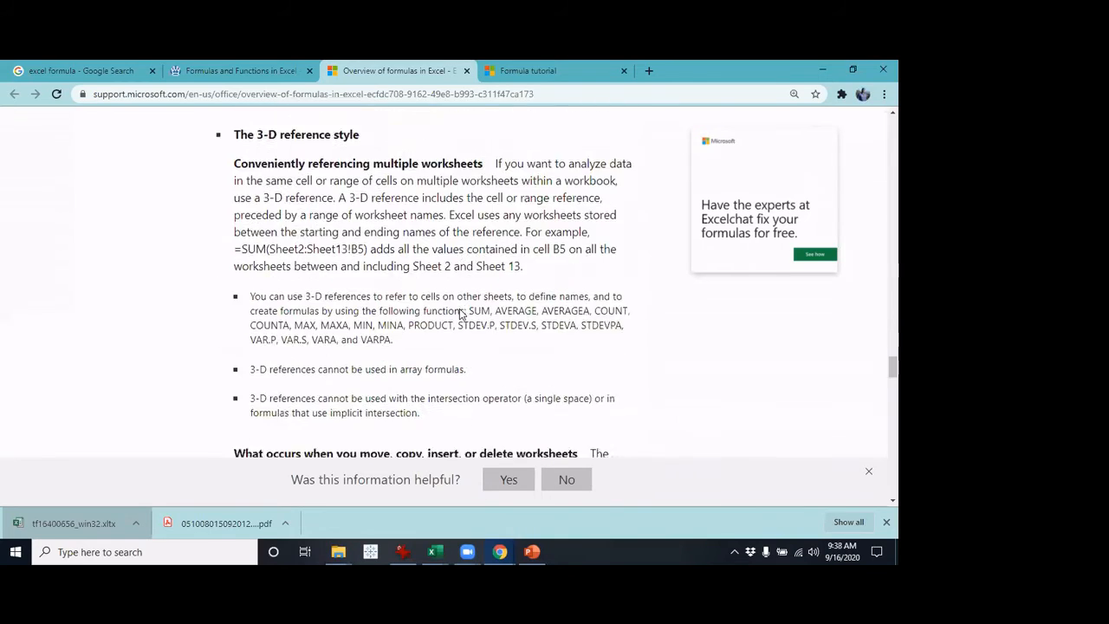
scroll(460, 308, "up", 1)
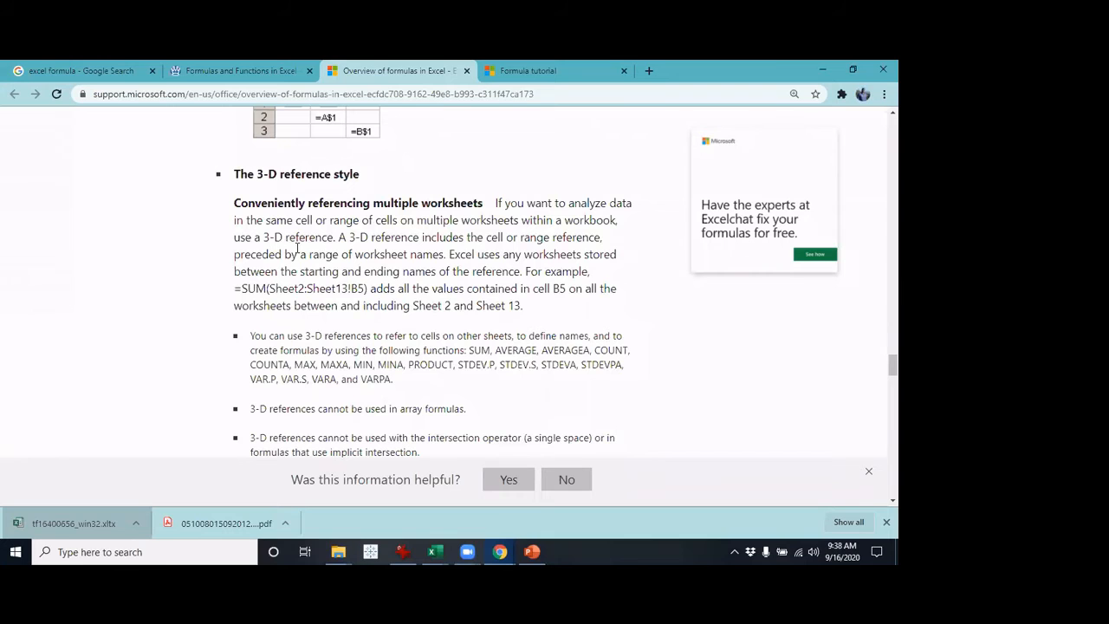
scroll(491, 298, "down", 9)
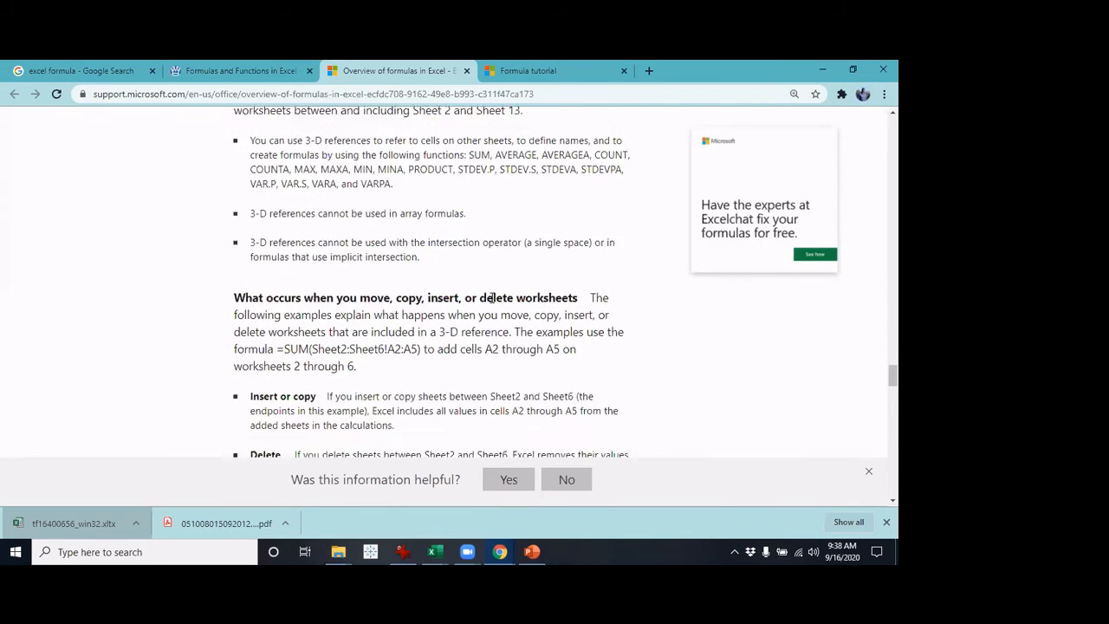
scroll(491, 297, "down", 1)
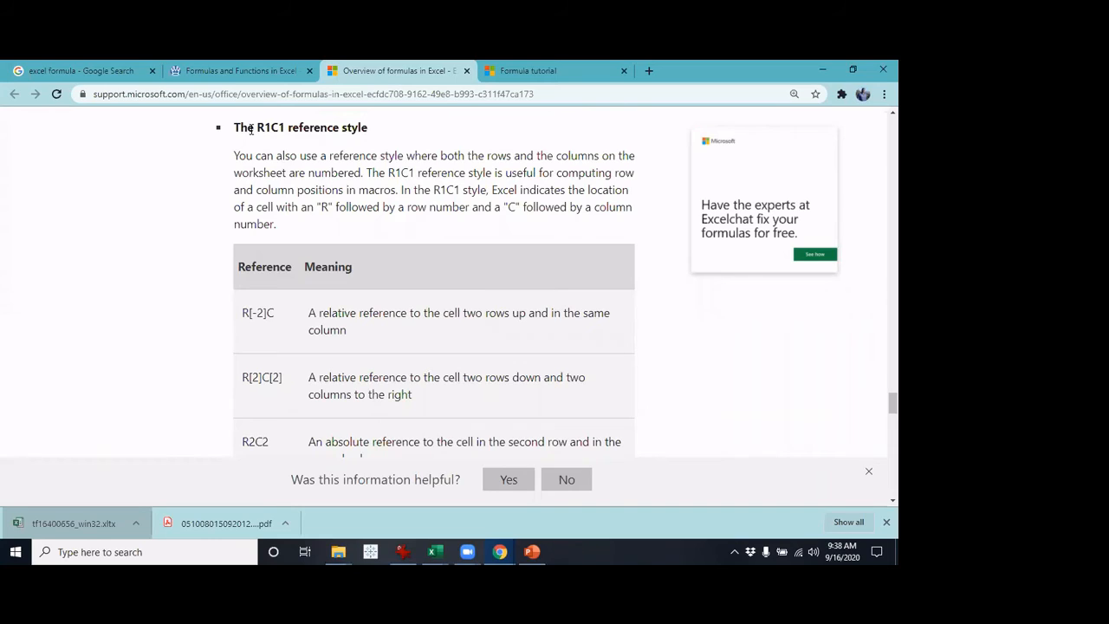
Highlight the R1C1 name in the heading and paragraph, and examine the R[-2]C example in the reference table.
left_click_drag(256, 128, 286, 129)
left_click(390, 173)
left_click_drag(389, 173, 418, 172)
left_click(247, 313)
left_click_drag(247, 313, 243, 313)
scroll(308, 326, "down", 3)
scroll(331, 339, "up", 3)
Switch to Book2 in Excel and enable the R1C1 reference style in the formula options.
key("alt+Tab")
left_click(318, 276)
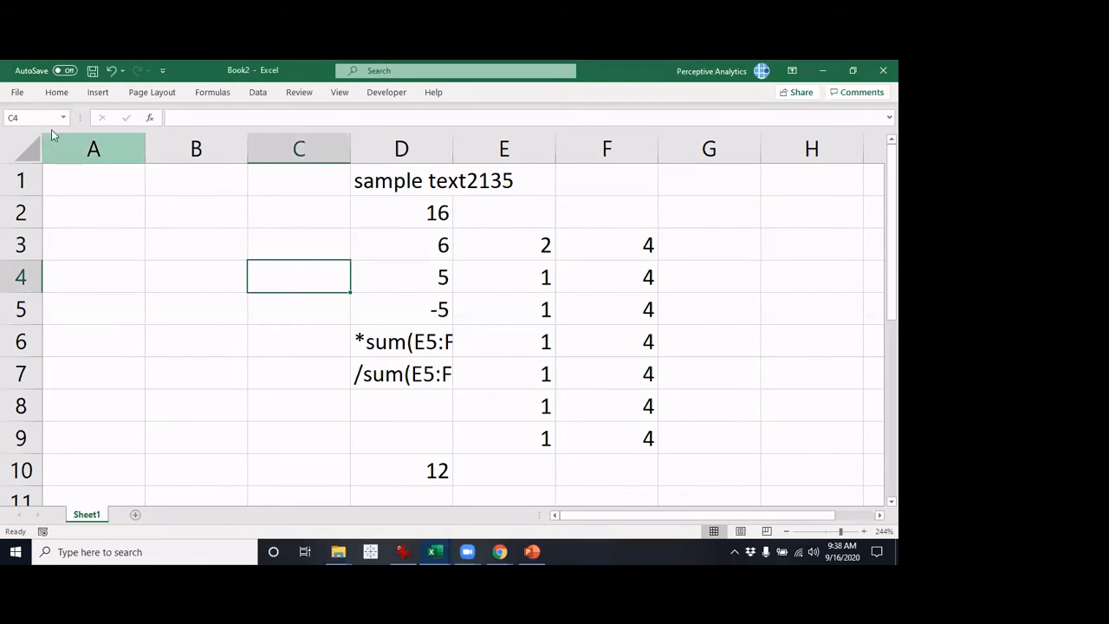
left_click(18, 92)
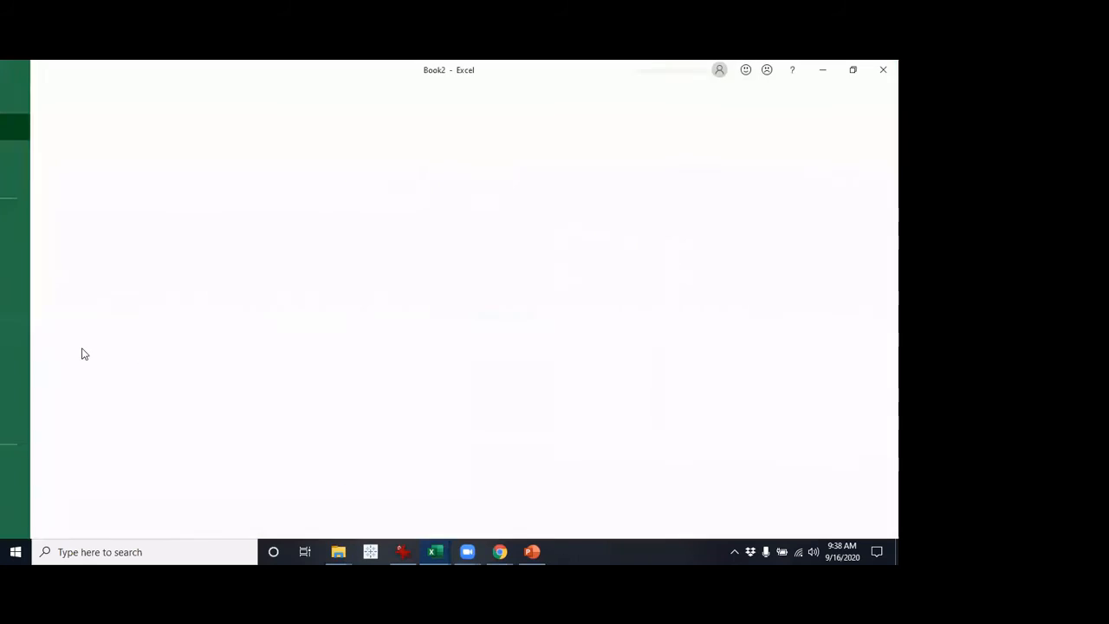
left_click(43, 516)
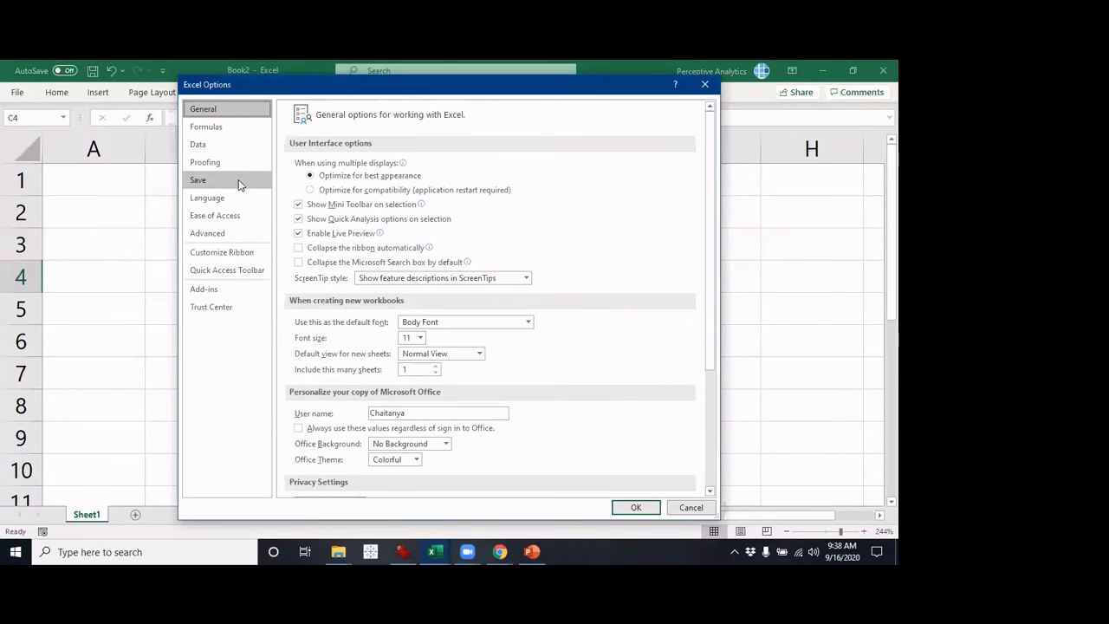
left_click(235, 129)
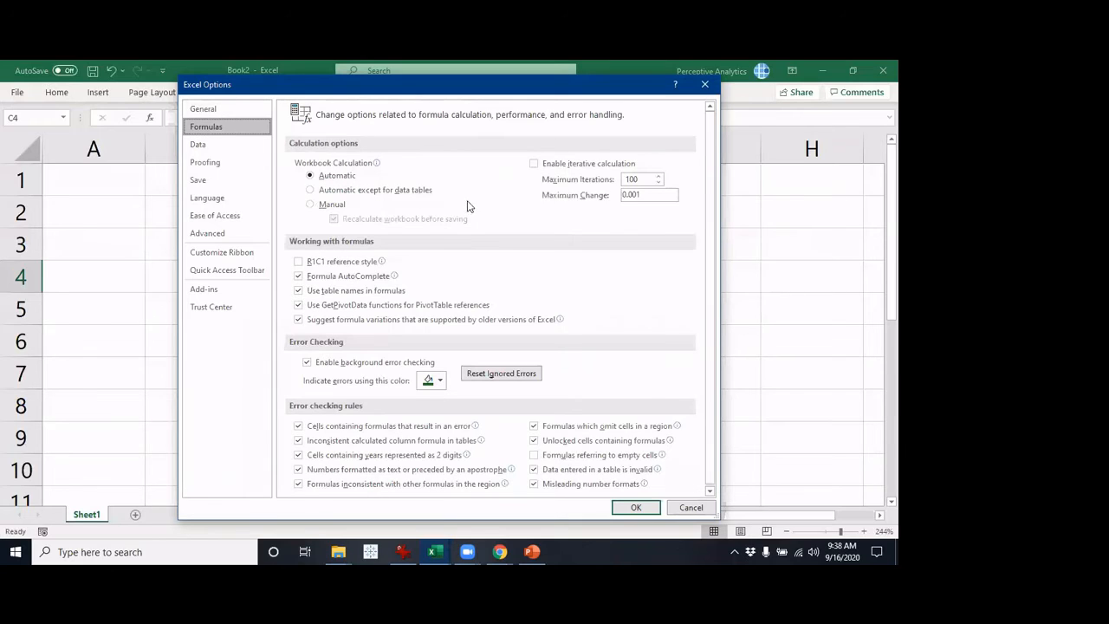
left_click(340, 263)
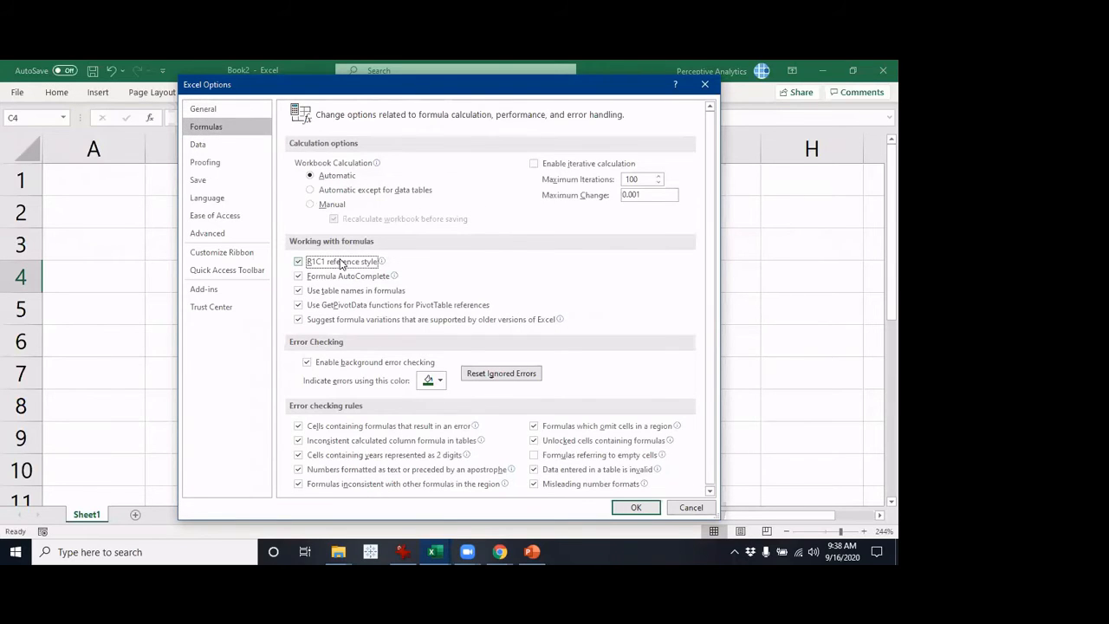
left_click_drag(617, 90, 625, 75)
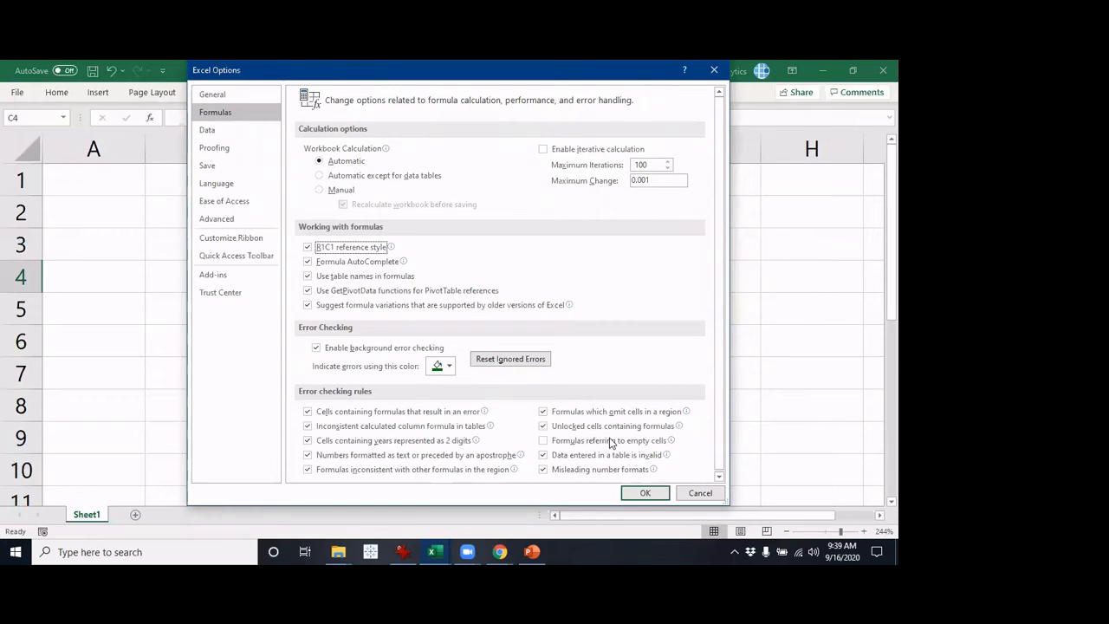
left_click(651, 492)
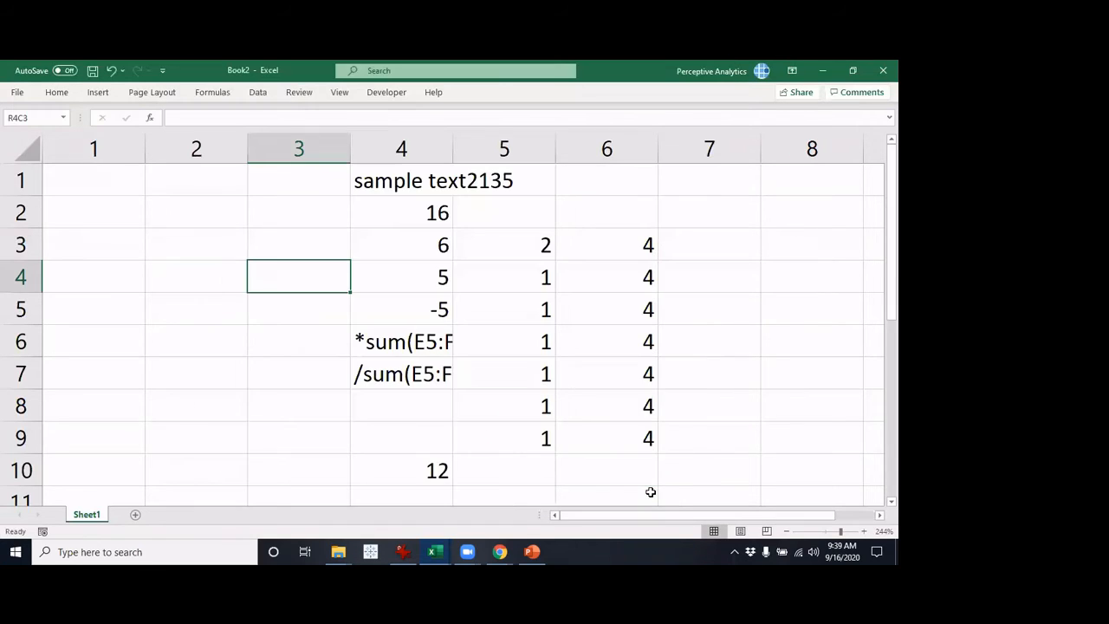
Inspect the nested SUM formula in row 2, column 4 in R1C1 notation.
left_click(433, 213)
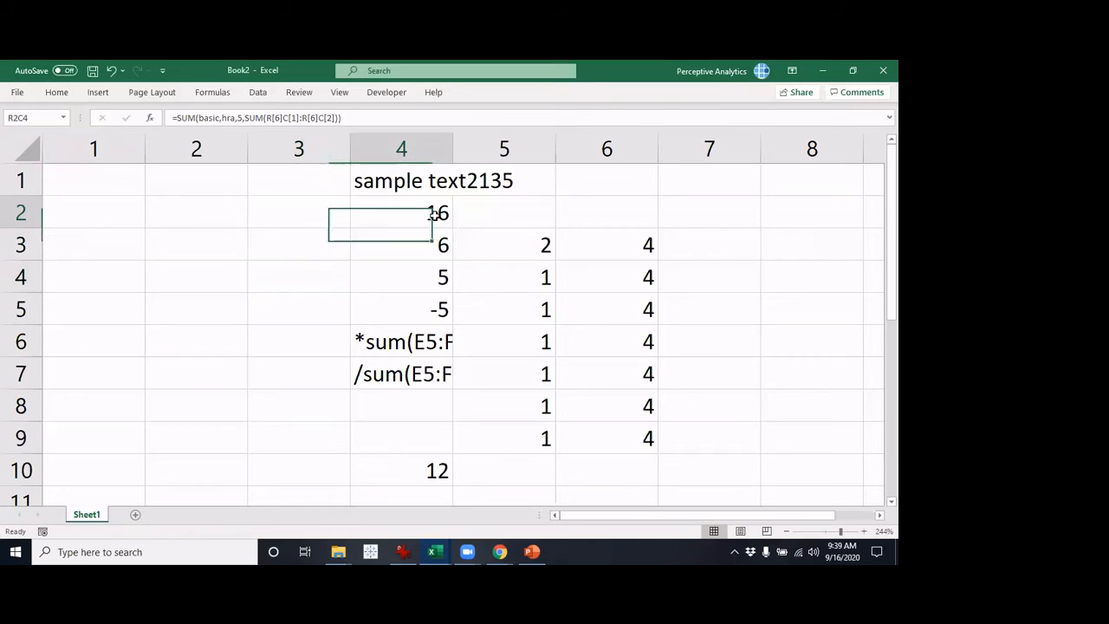
double_click(433, 214)
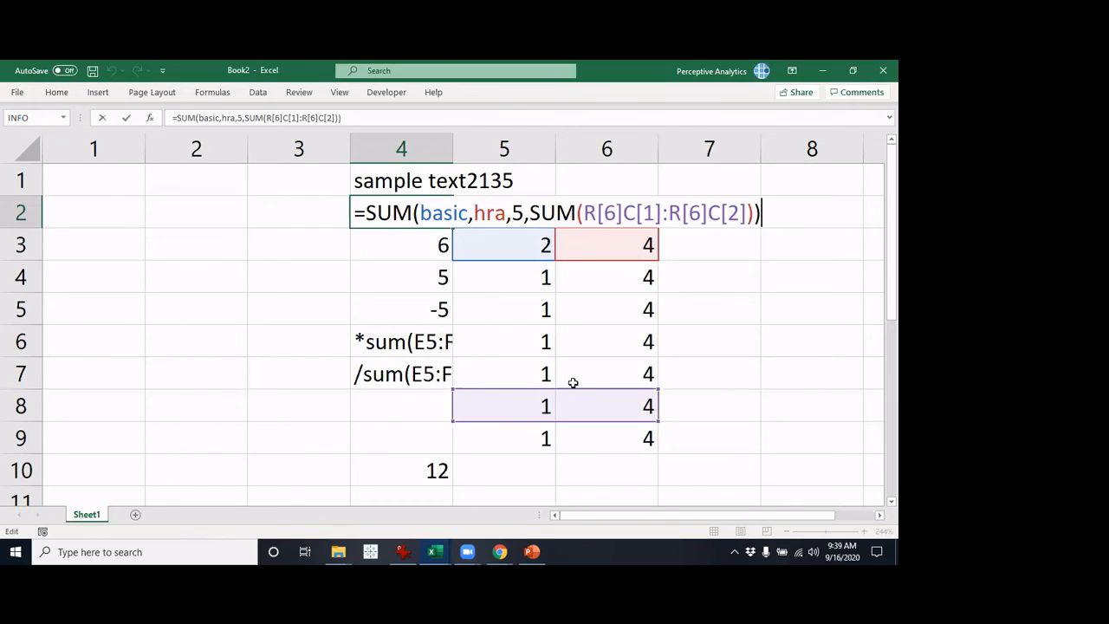
key("ctrl+Return")
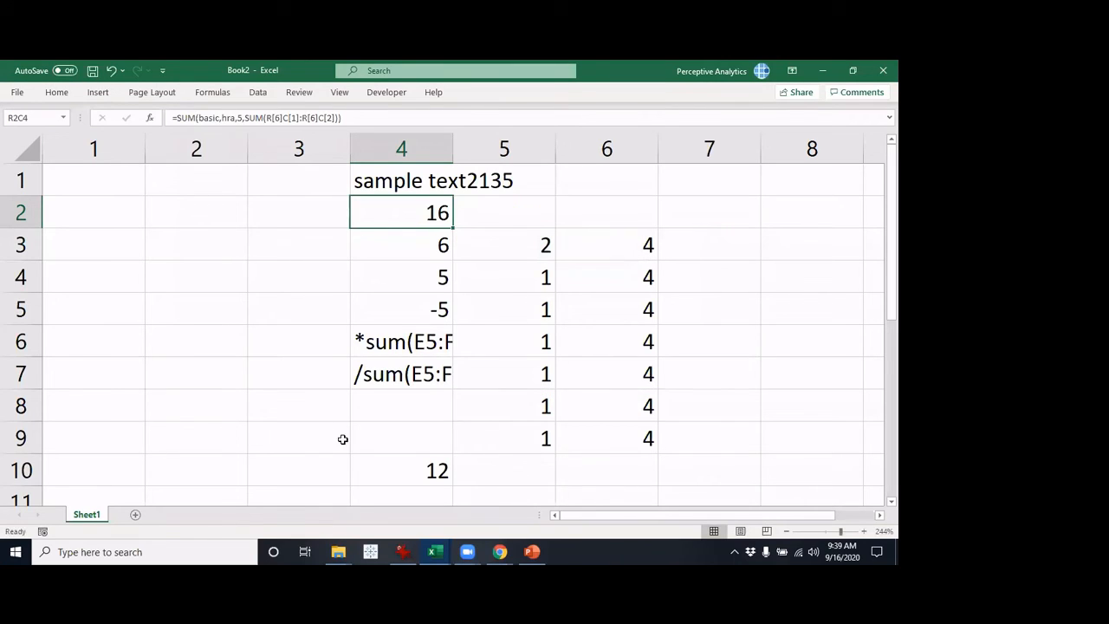
Enter =sum(a1:b2) in the cell at row 5, column 2 to test an A1-style reference.
left_click(189, 305)
type("=")
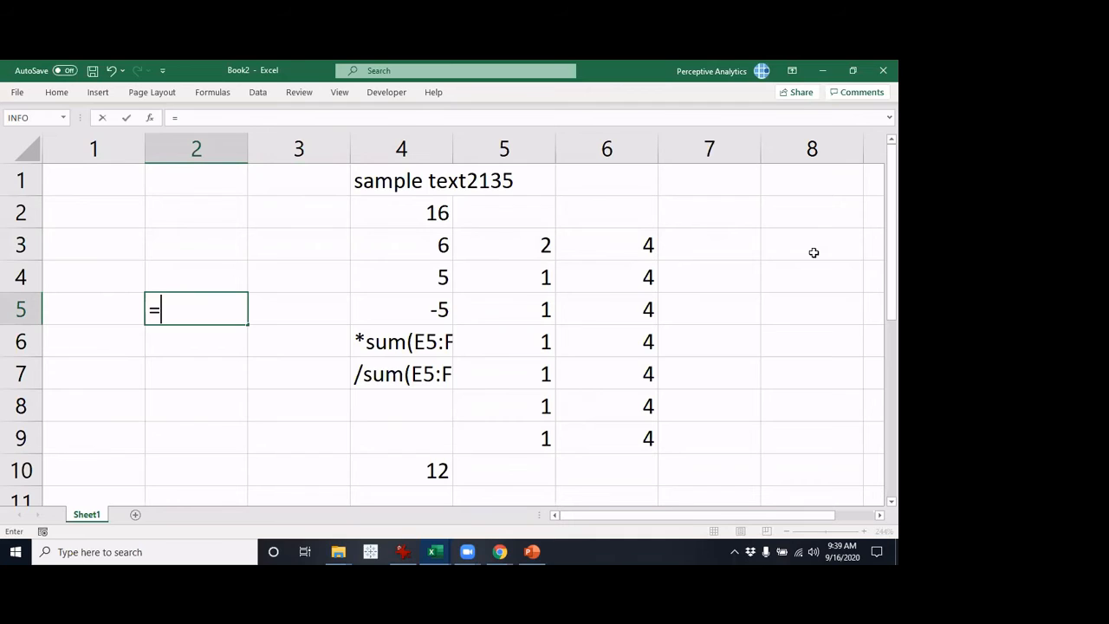
type("a1")
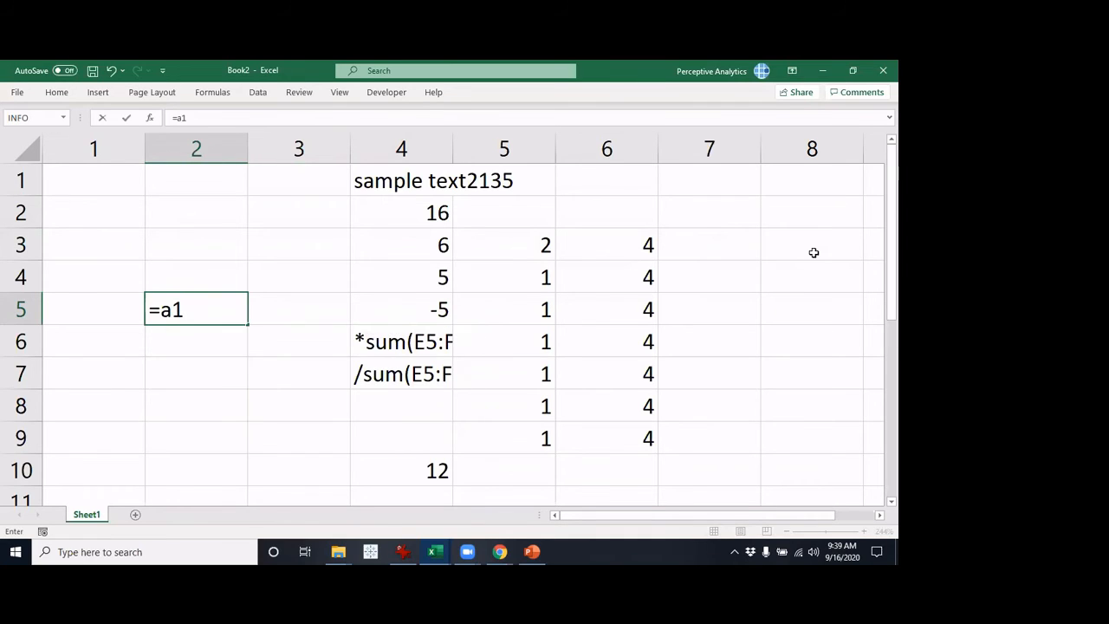
key("BackSpace")
key("BackSpace")
type("su")
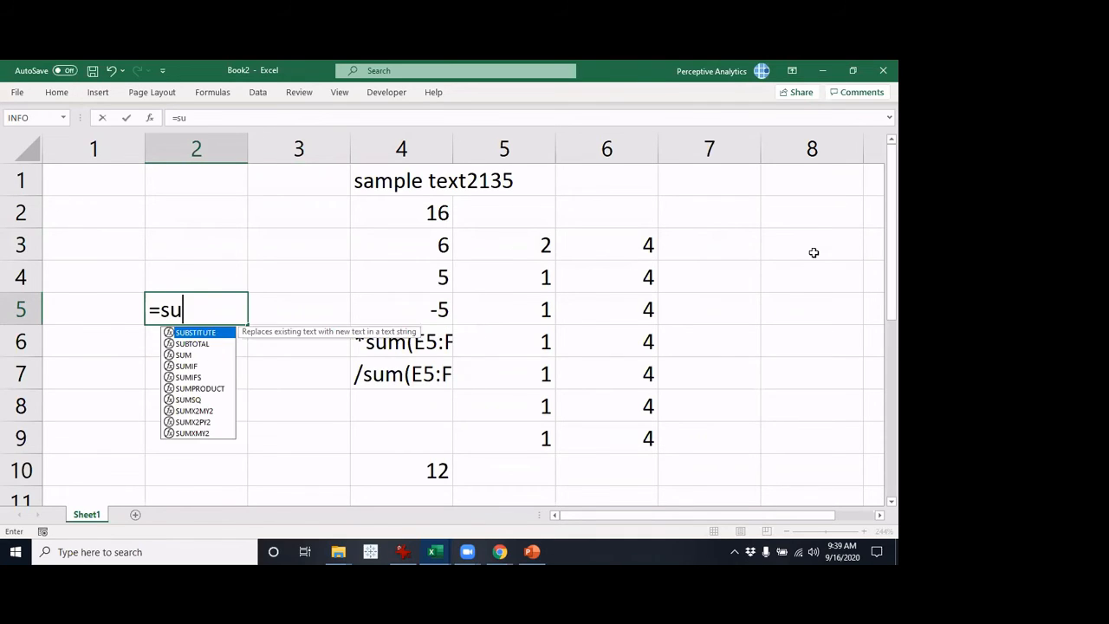
type("m(a1")
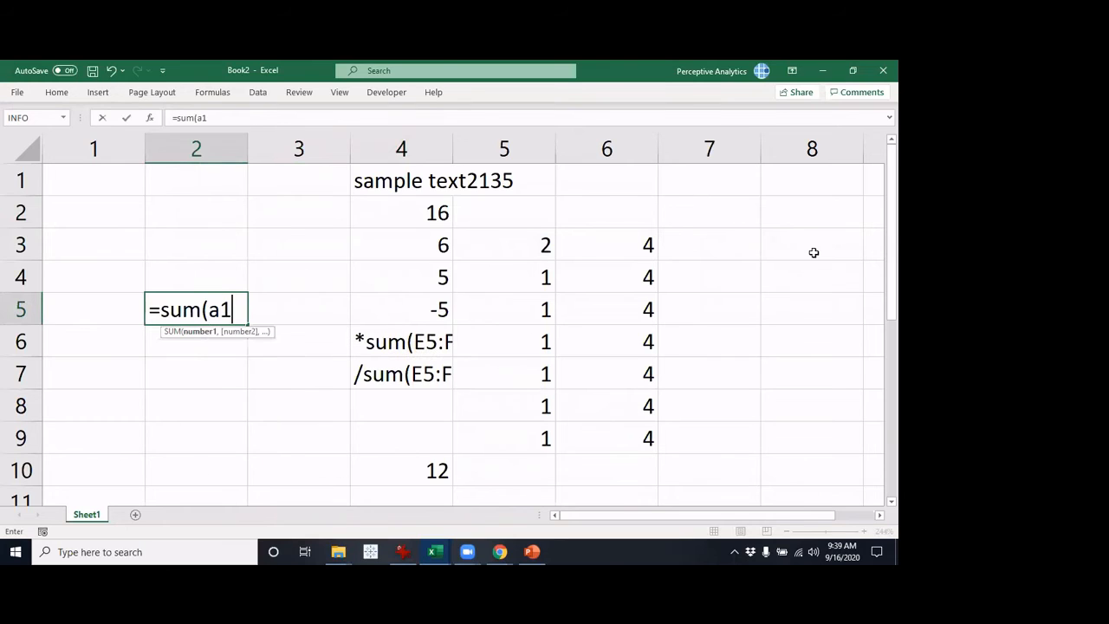
type(":b2)")
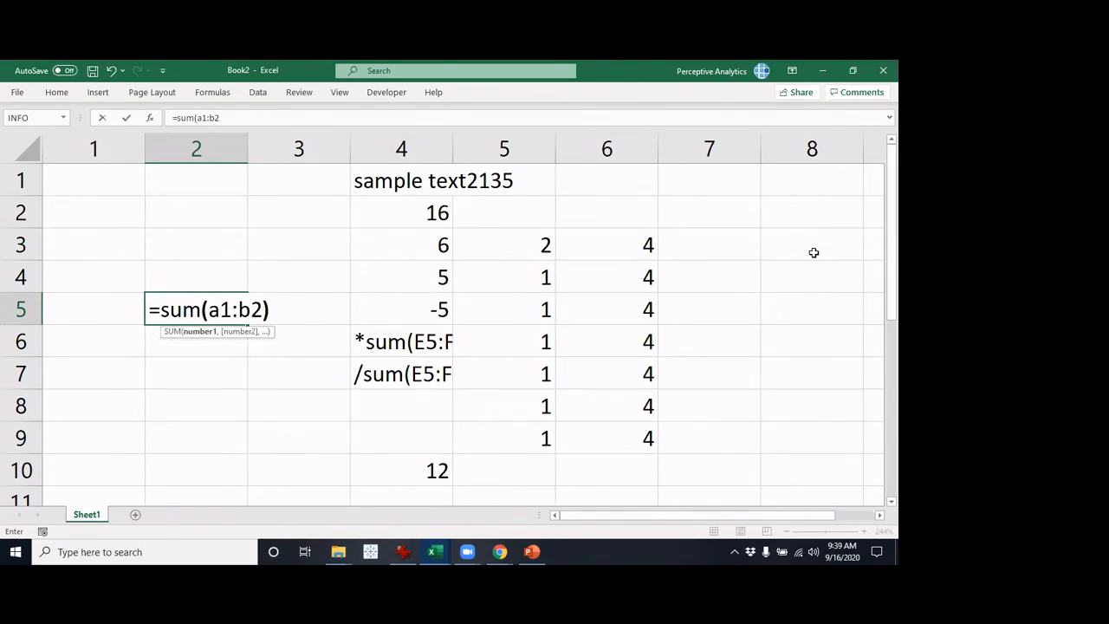
key("Return")
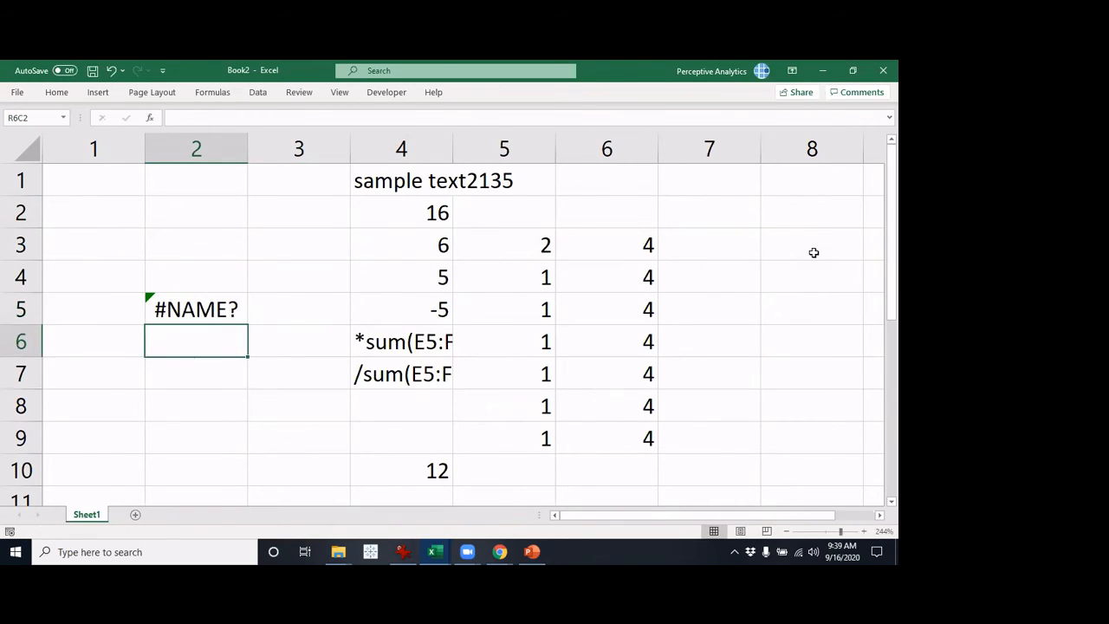
Try replacing a1:b2 in the row 5, column 2 formula with whole column C and R[3]C:R[3]C[1], and cancel the edit.
key("Up")
key("F2")
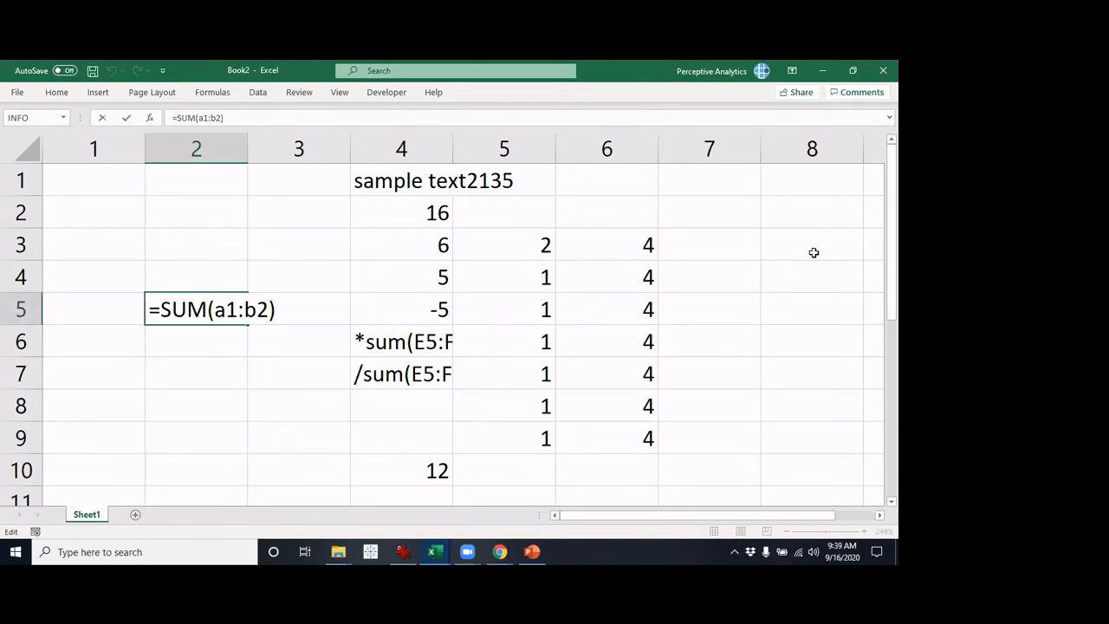
key("Left")
key("shift+Left")
key("shift+Left")
key("shift+Left")
key("shift+Left")
key("shift+Left")
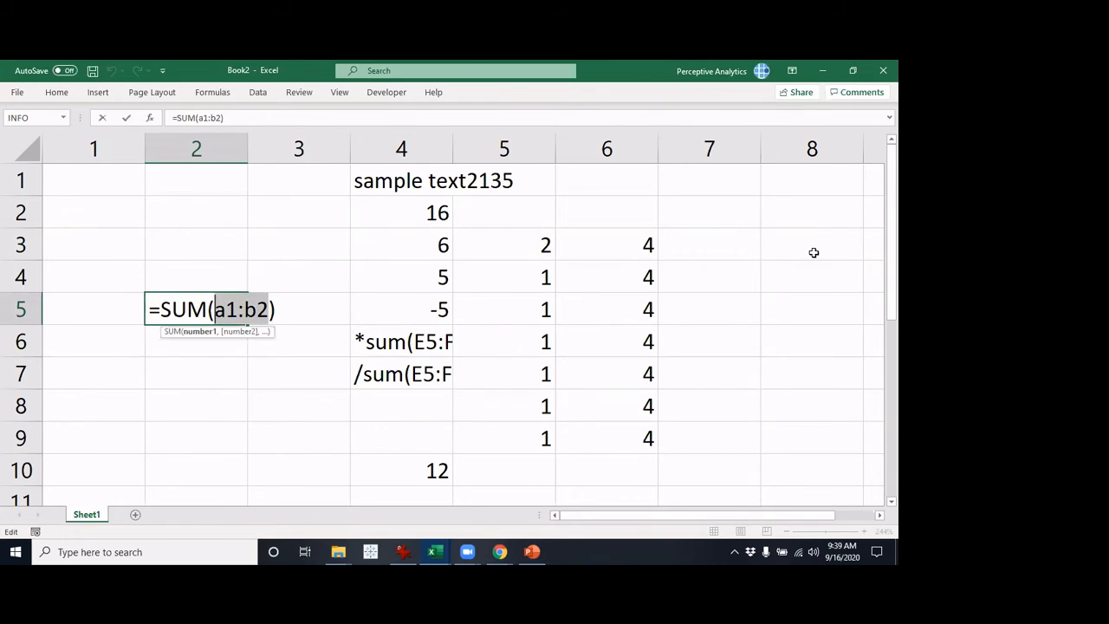
key("ctrl+space")
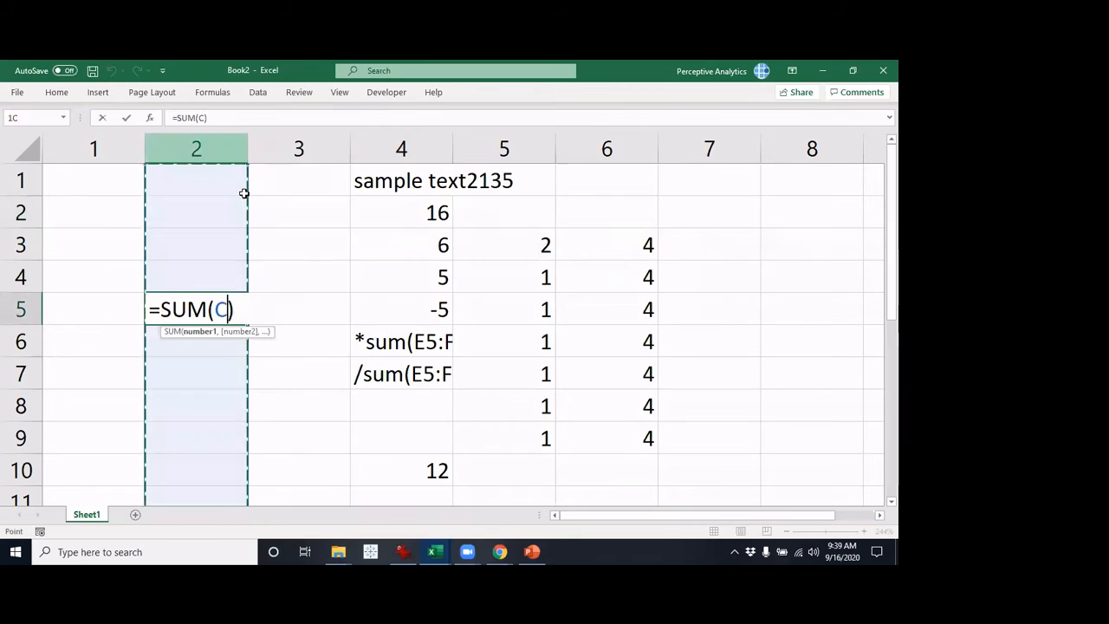
key("shift+Right")
left_click_drag(256, 407, 283, 396)
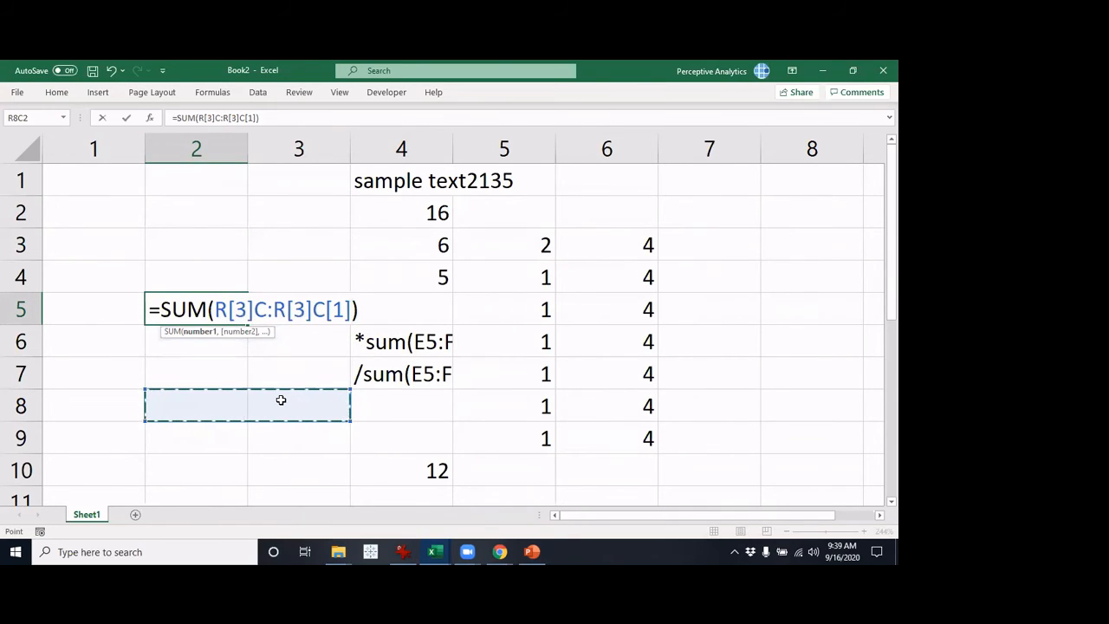
key("Escape")
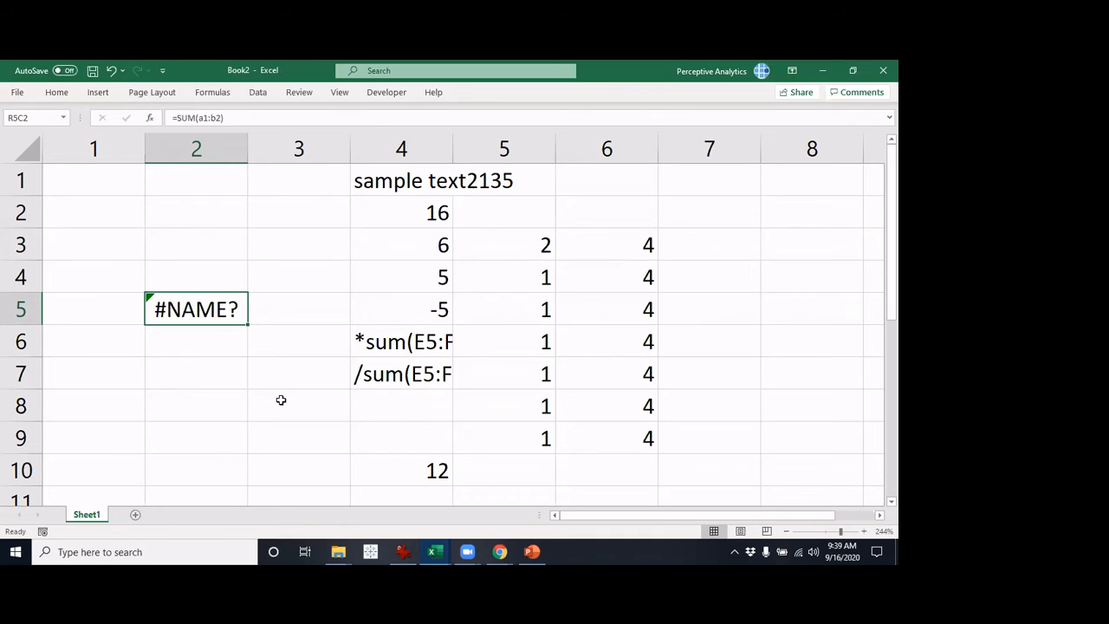
Clear the row 5, column 2 cell and try the vertical relative references R[-1]C and R[1]C in a new formula there.
key("Delete")
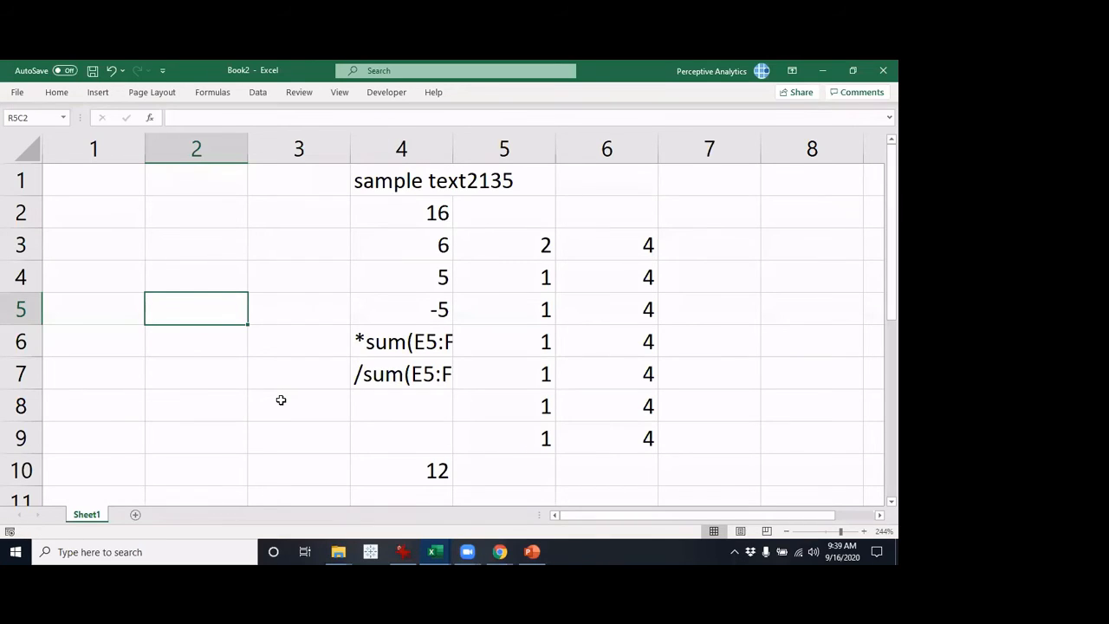
type("=")
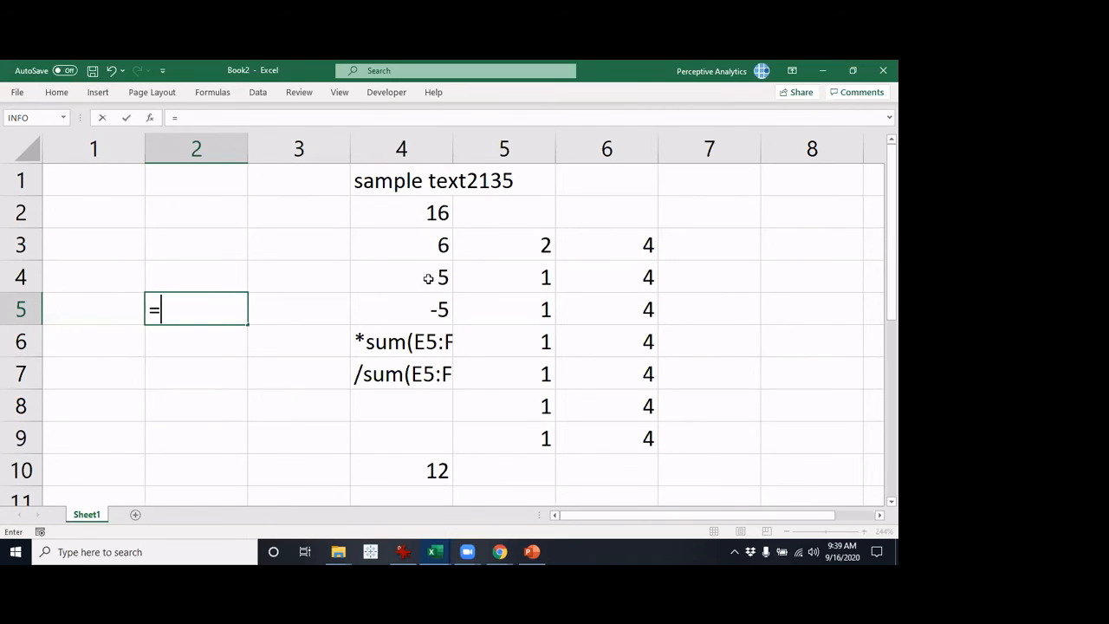
left_click(189, 280)
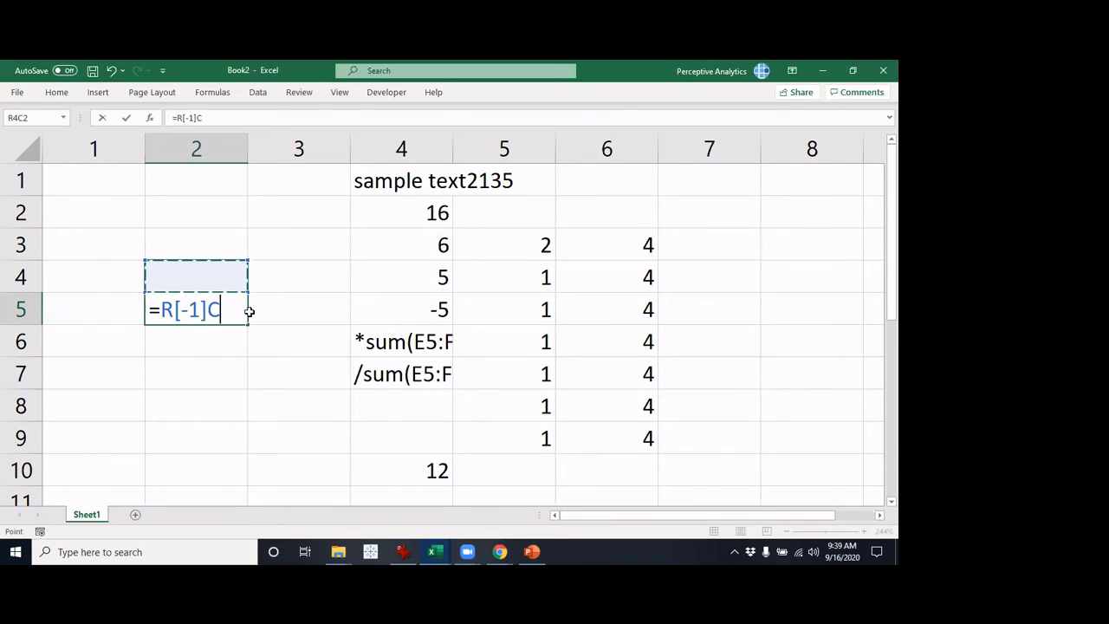
left_click(295, 300)
key("Left")
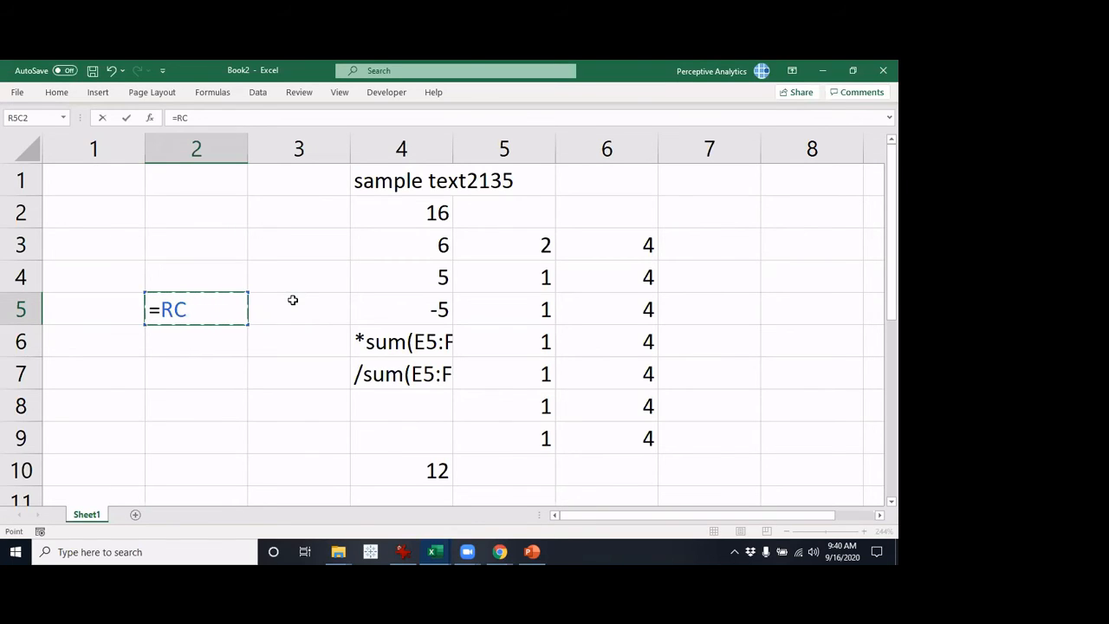
key("Down")
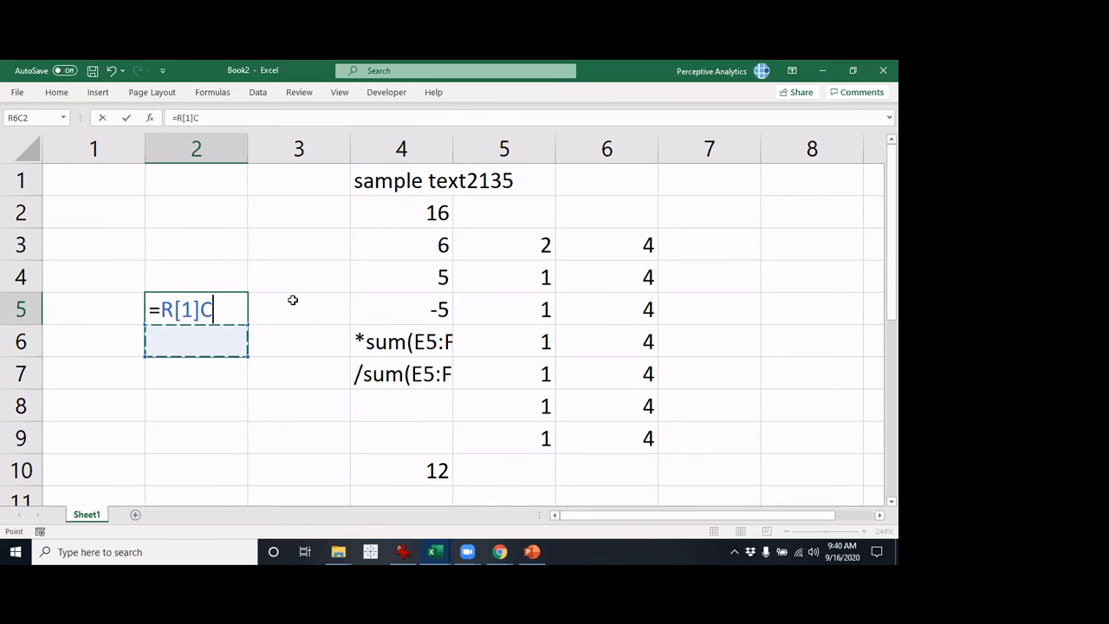
key("Up")
key("Up")
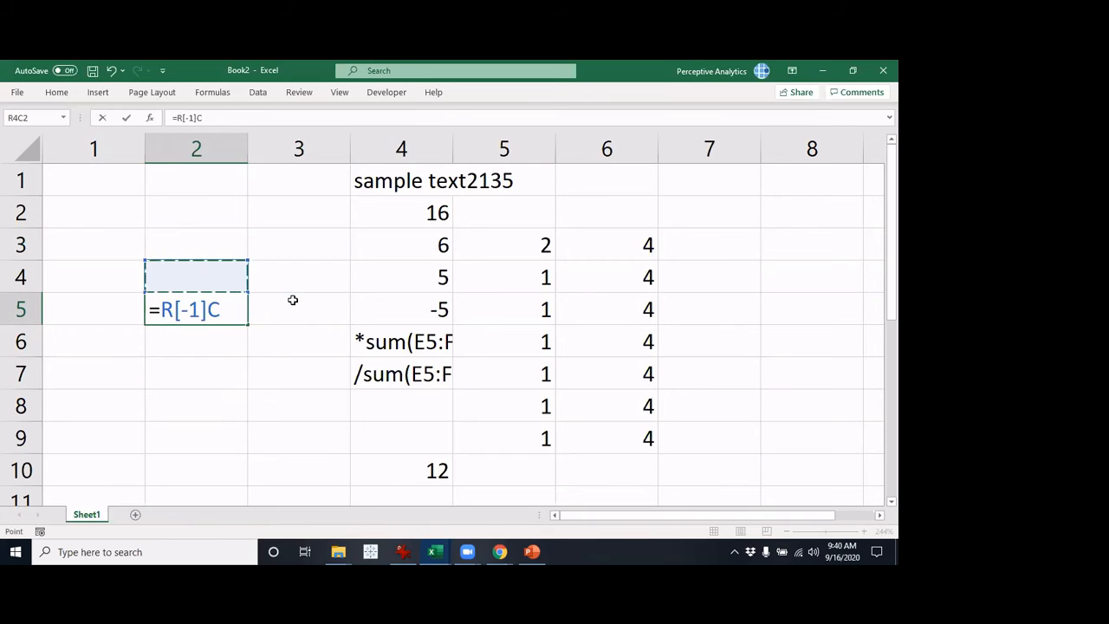
key("Down")
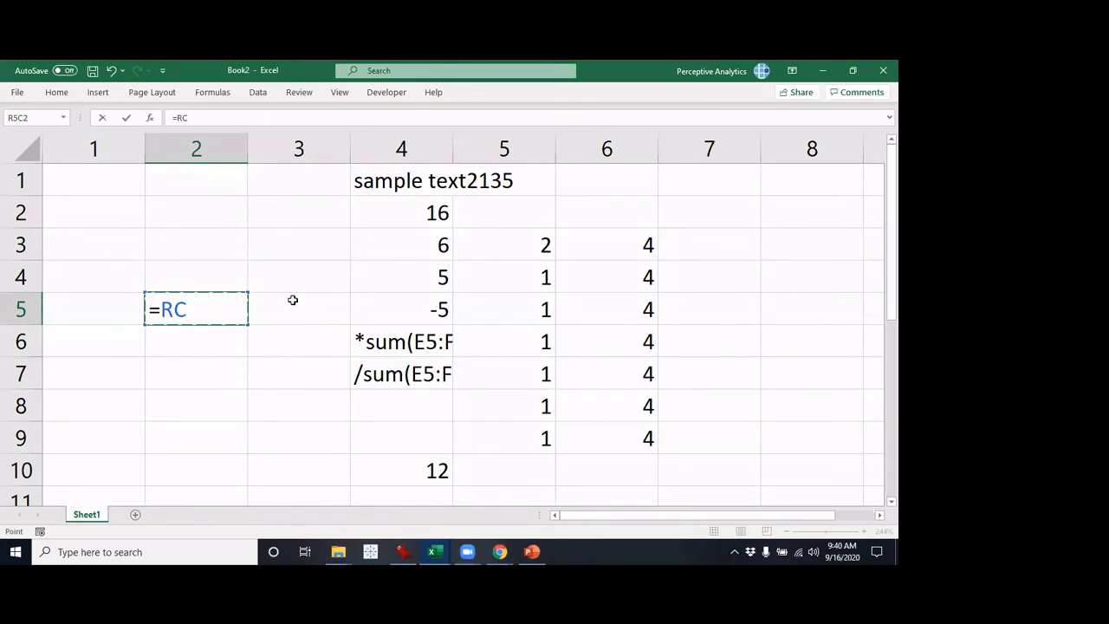
Try the relative references RC[1], RC[-1] and R[1]C[1] in the row 5, column 2 formula, and cancel the entry.
key("Right")
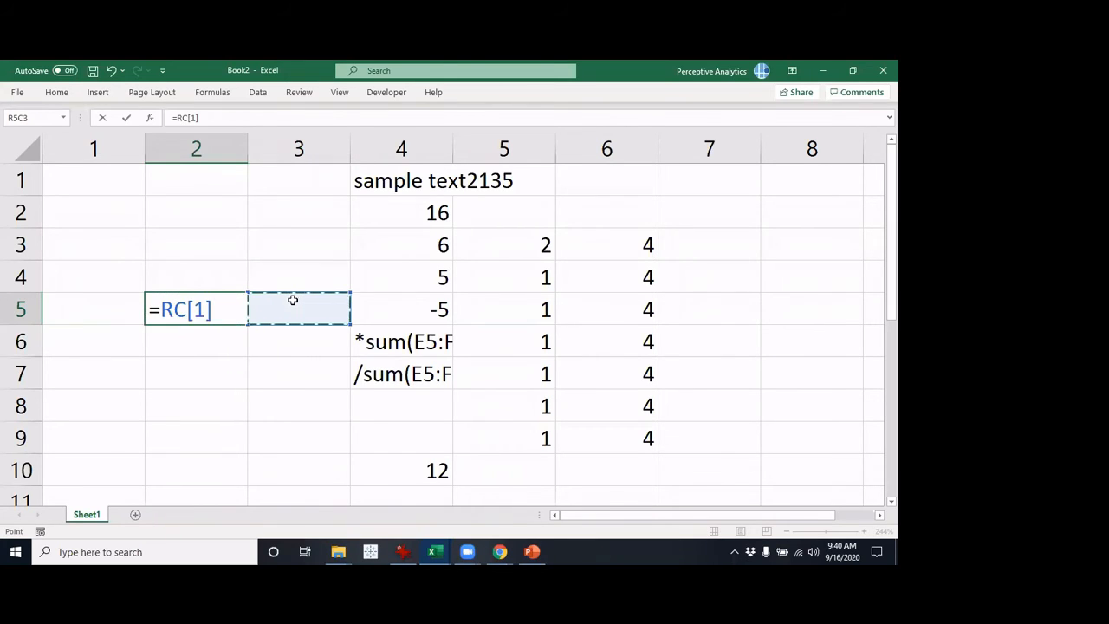
key("Left")
key("Left")
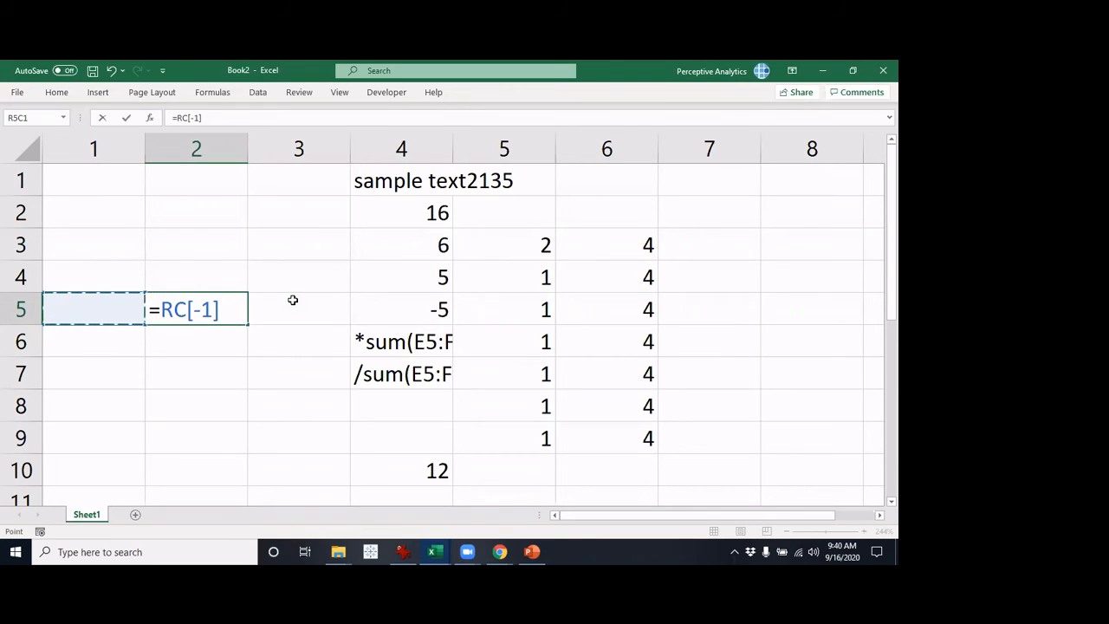
key("Right")
key("Right")
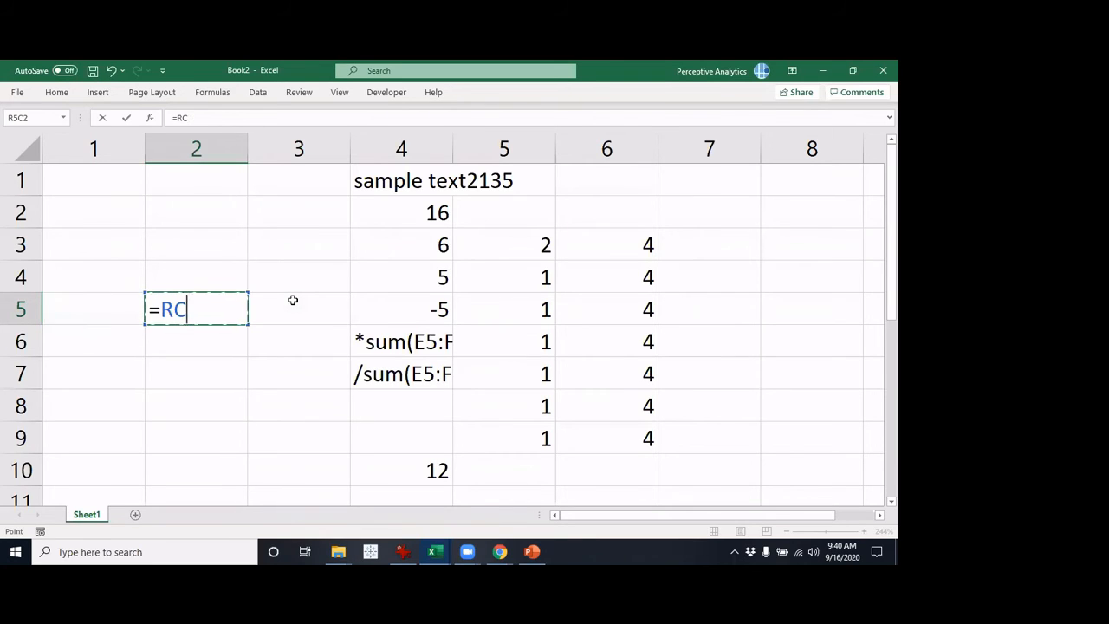
key("Down")
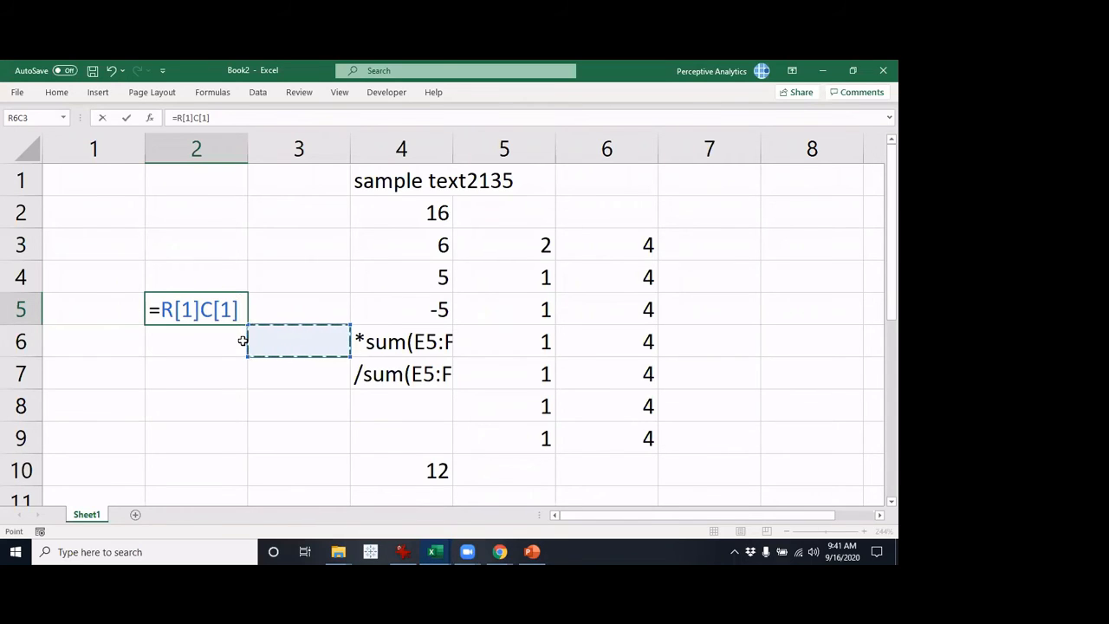
key("Escape")
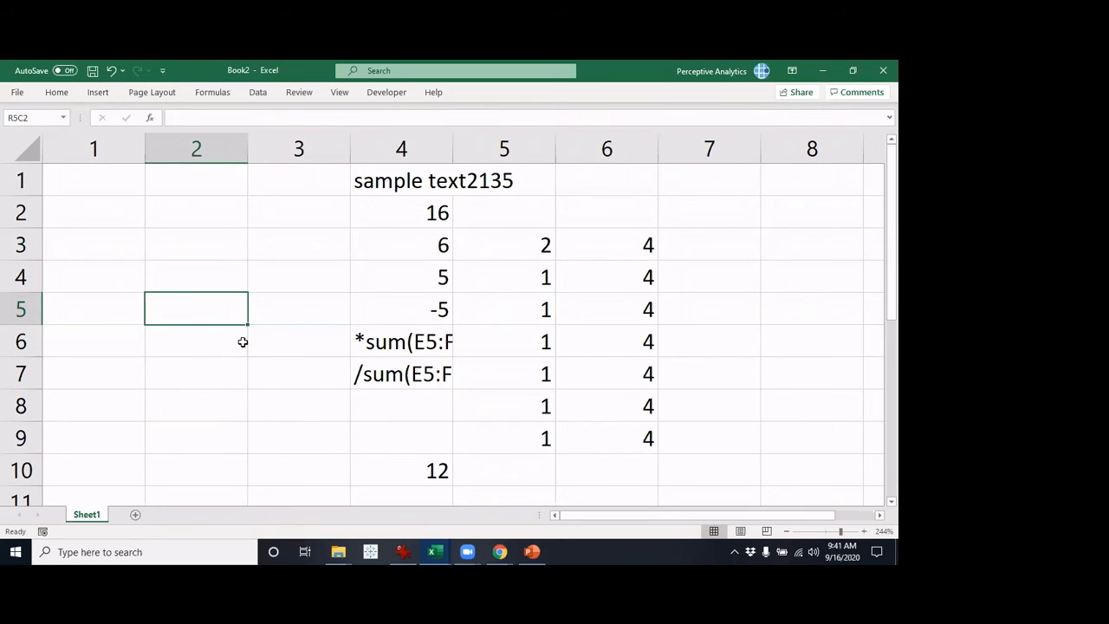
type("=")
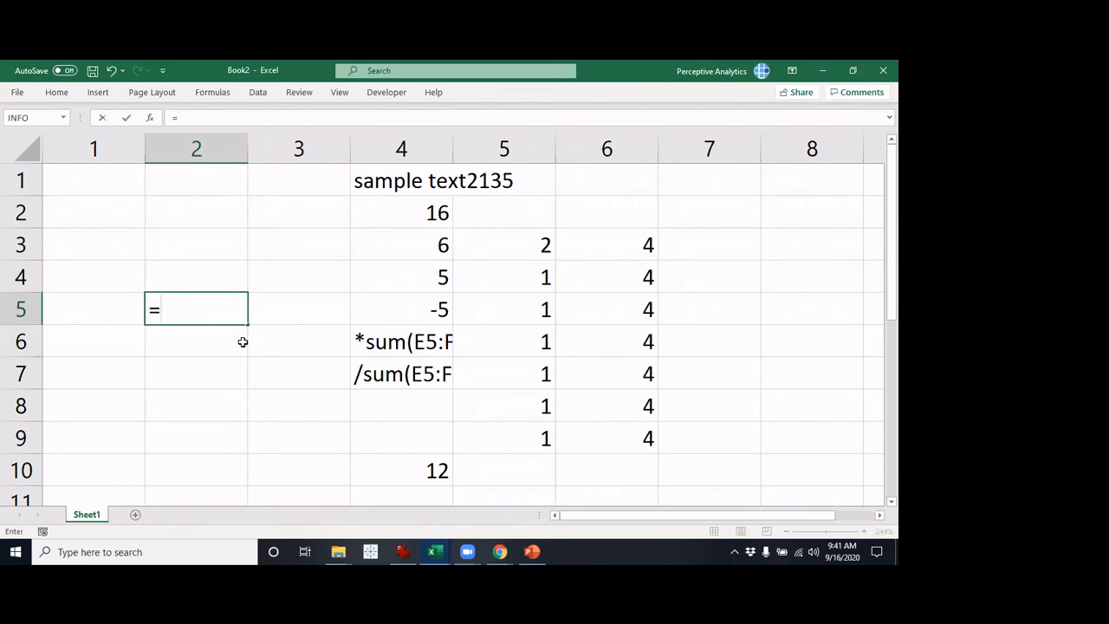
key("Escape")
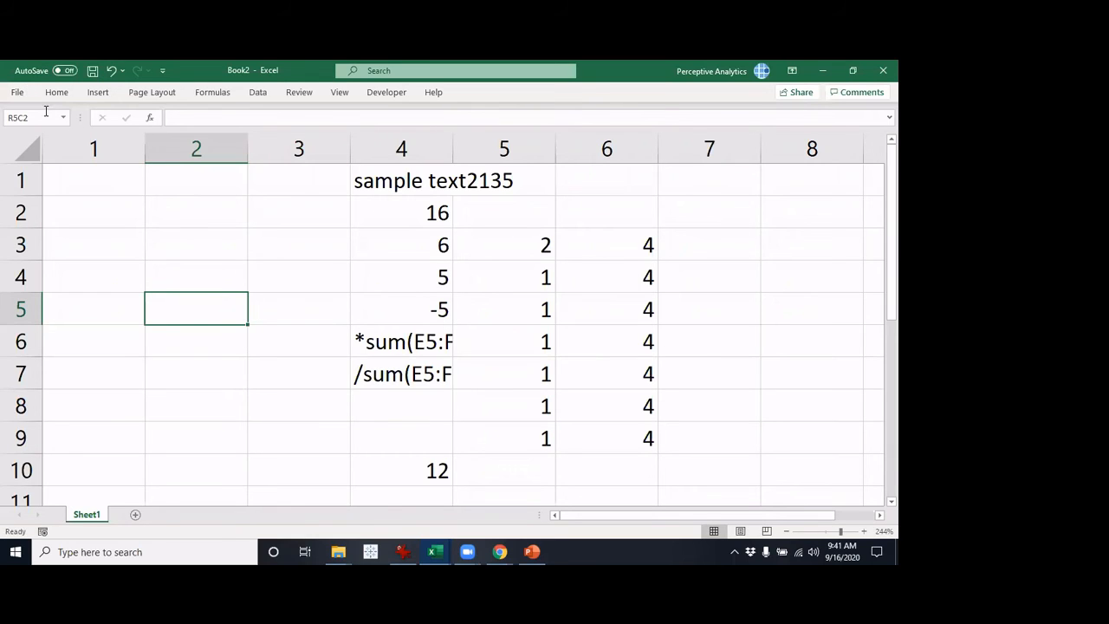
Turn off the R1C1 reference style in the formula options.
left_click(17, 91)
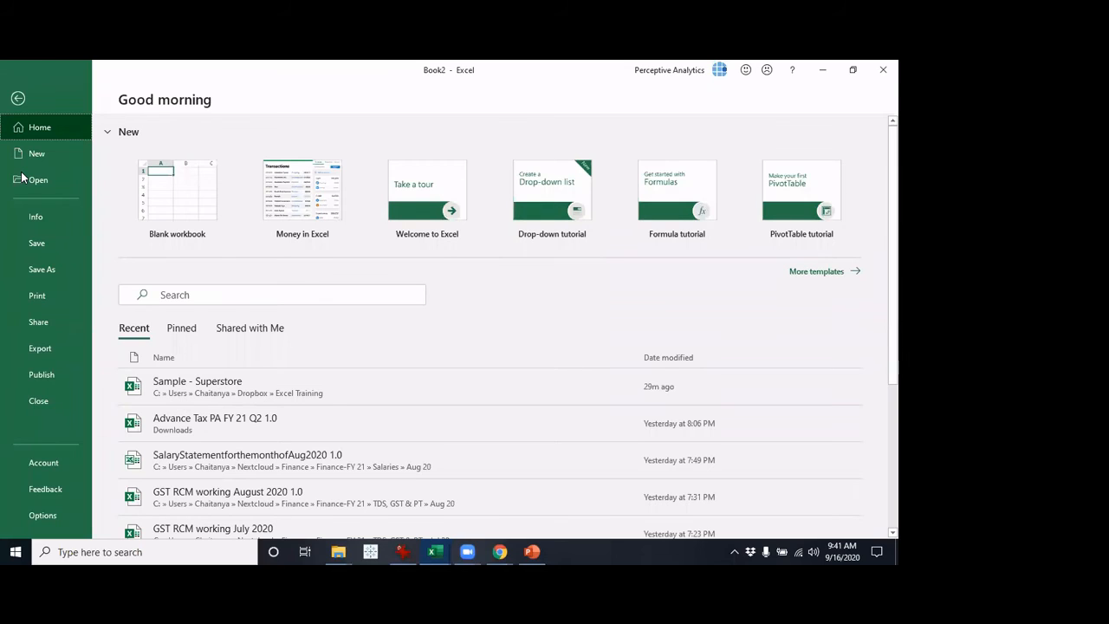
left_click(43, 515)
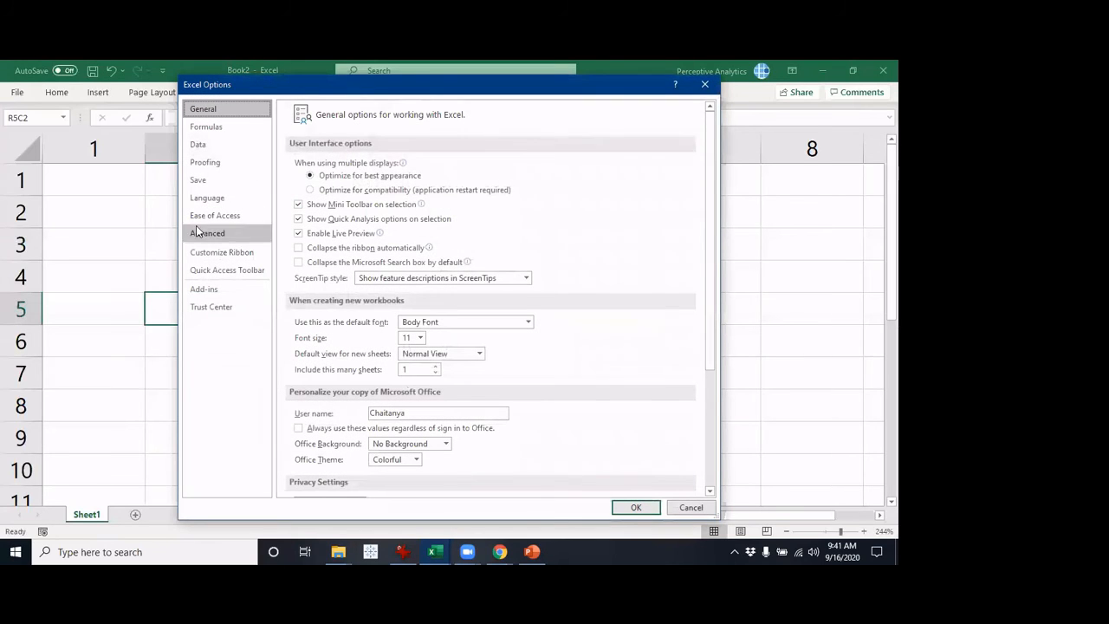
left_click(224, 128)
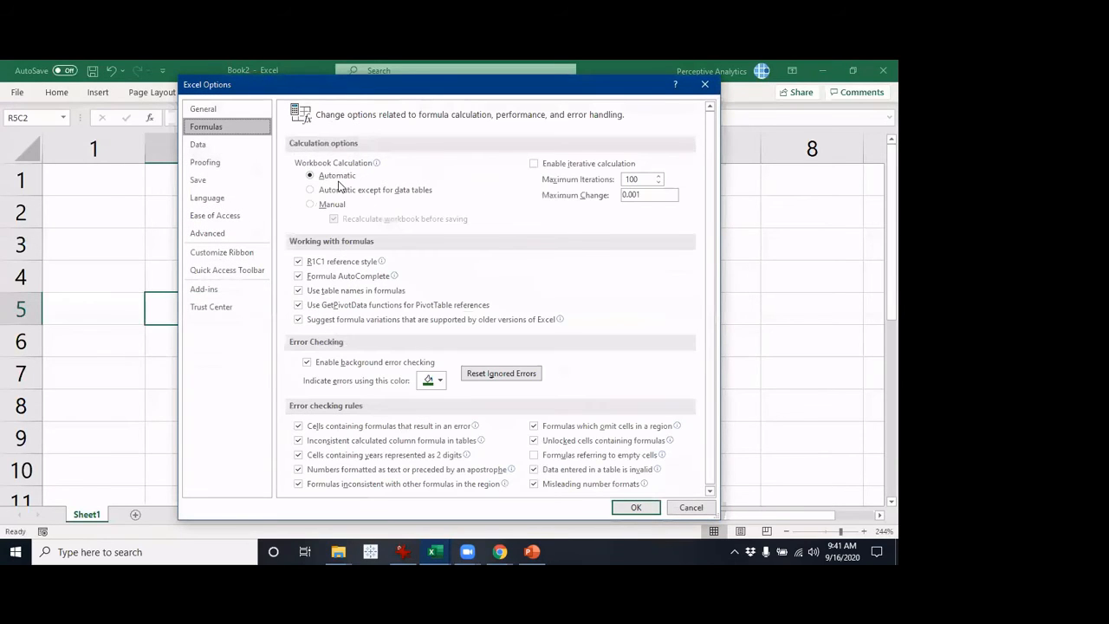
left_click(340, 263)
key("Return")
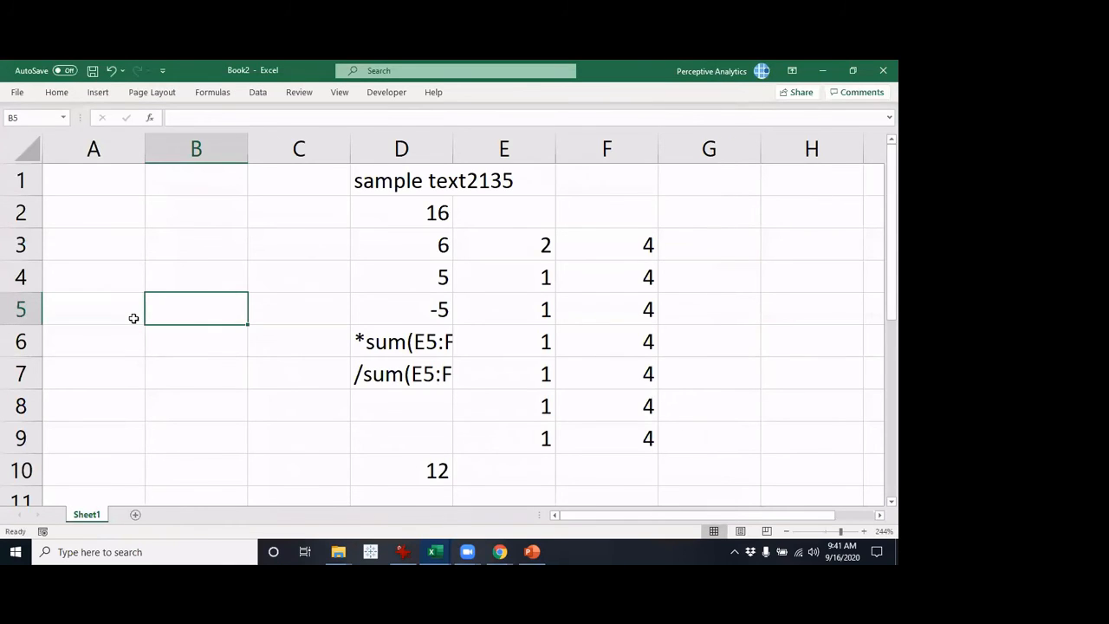
type("=")
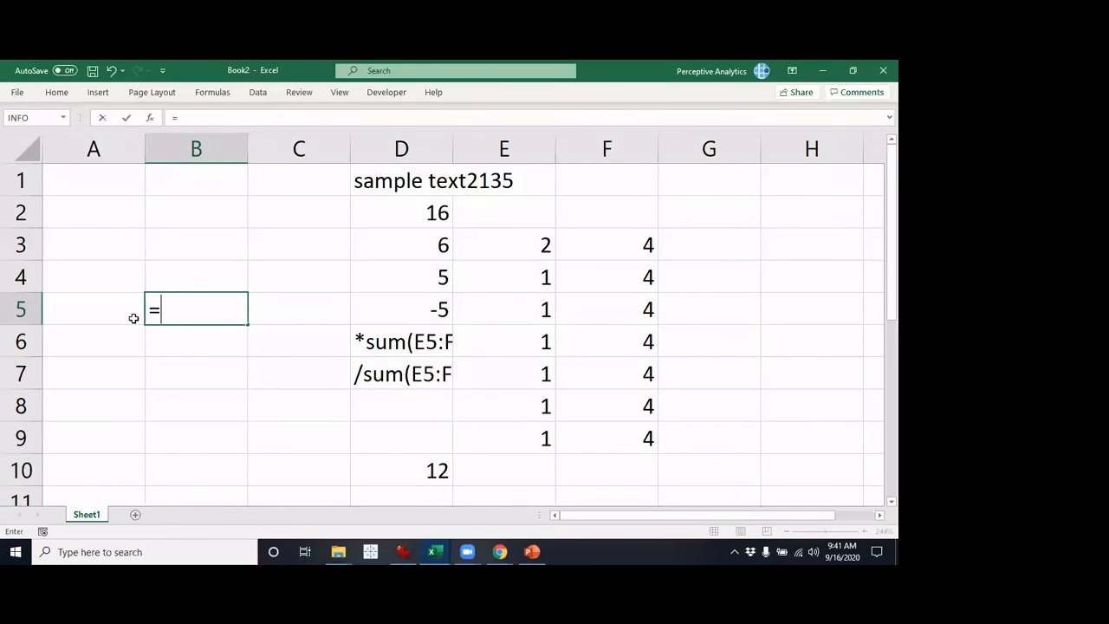
type("sum(")
key("Up")
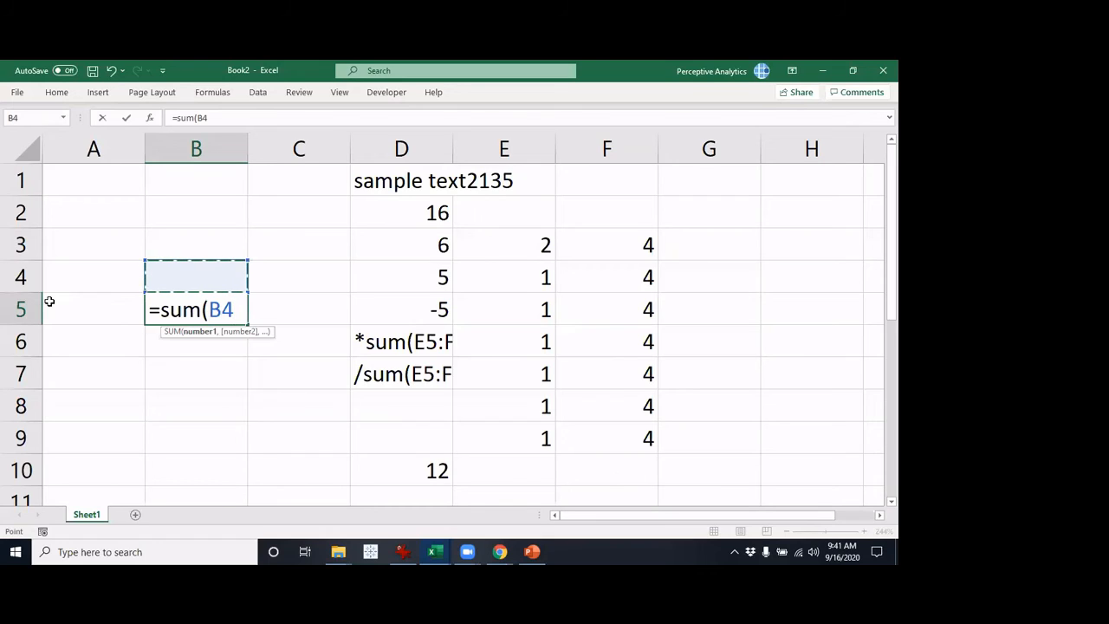
type(")")
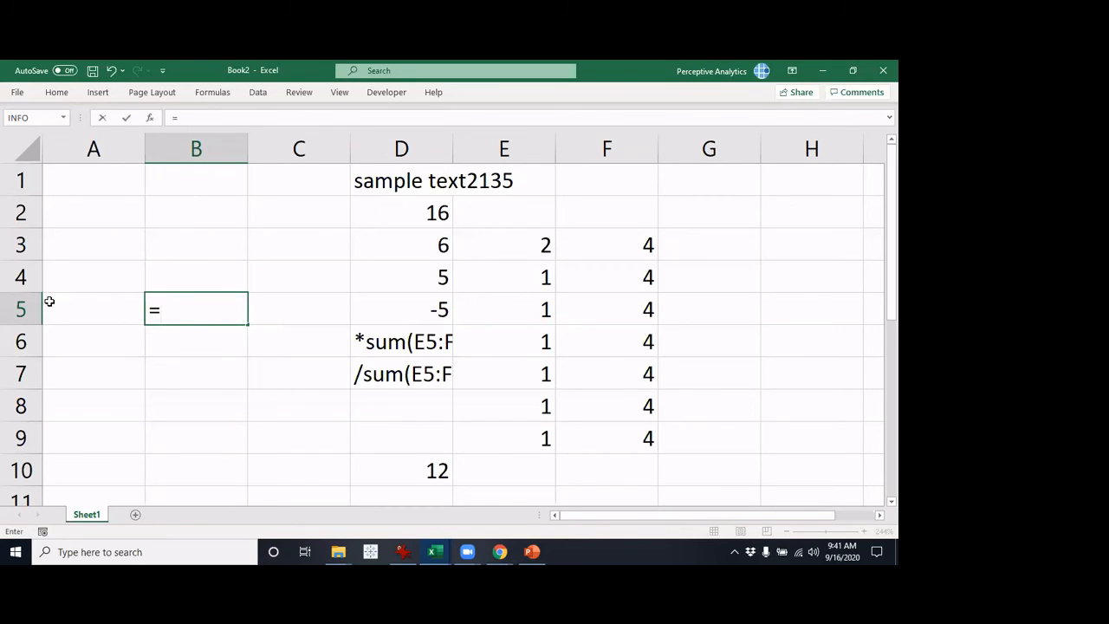
Enter =B4 in cell B5 and check which cell the formula refers to.
key("Up")
key("Return")
key("Up")
key("F2")
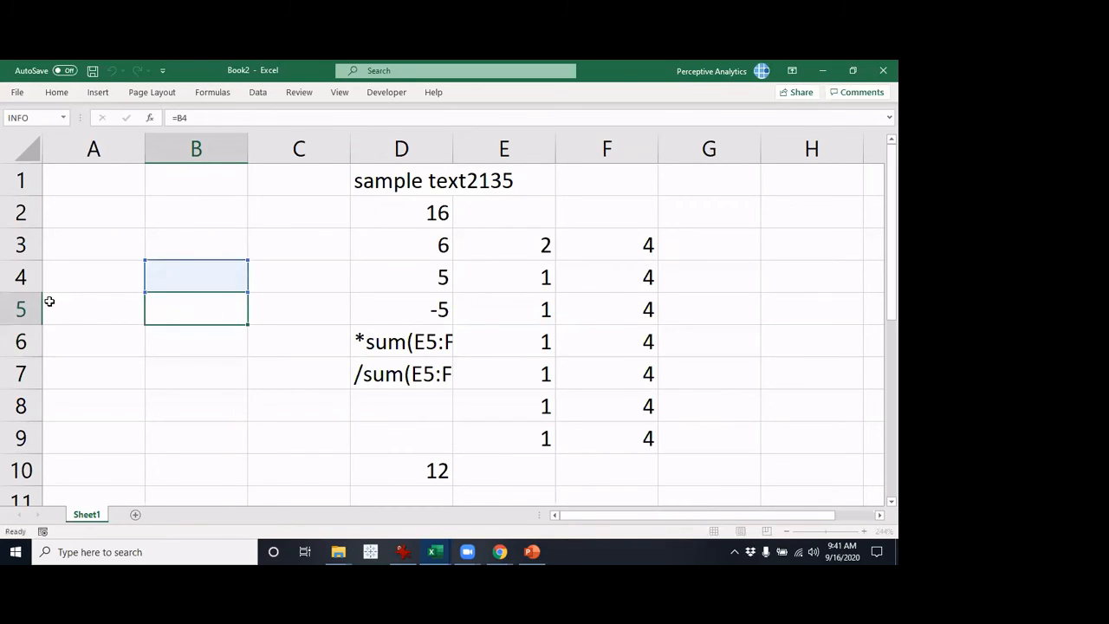
key("Escape")
Copy the relative formula from B5 across to C5 and inspect the reference in the copy.
key("ctrl+c")
key("Right")
key("ctrl+v")
key("F2")
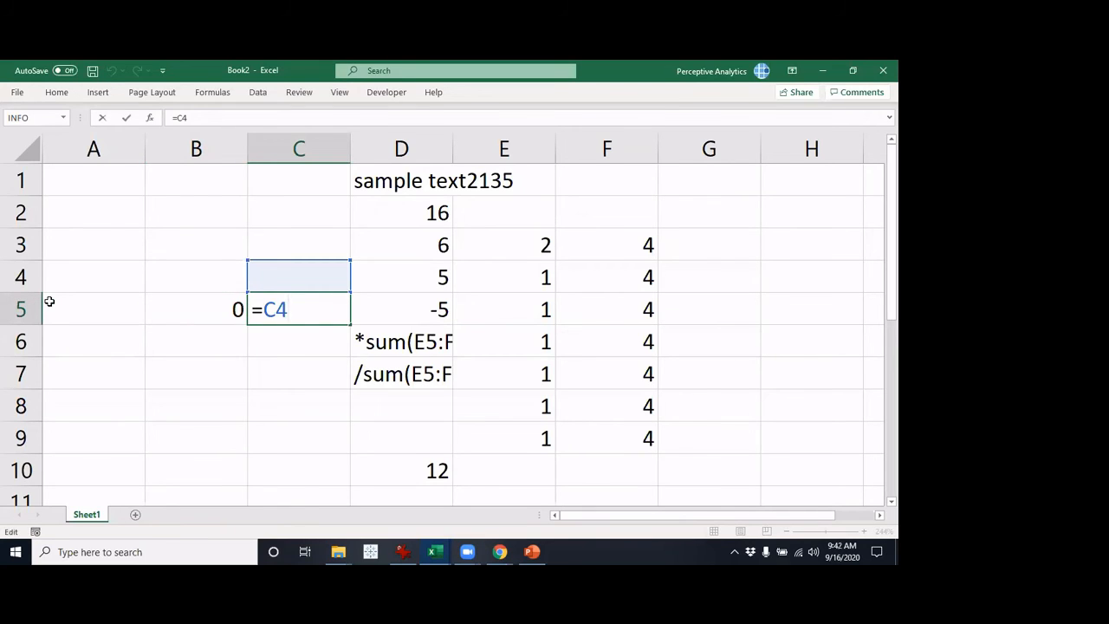
key("Escape")
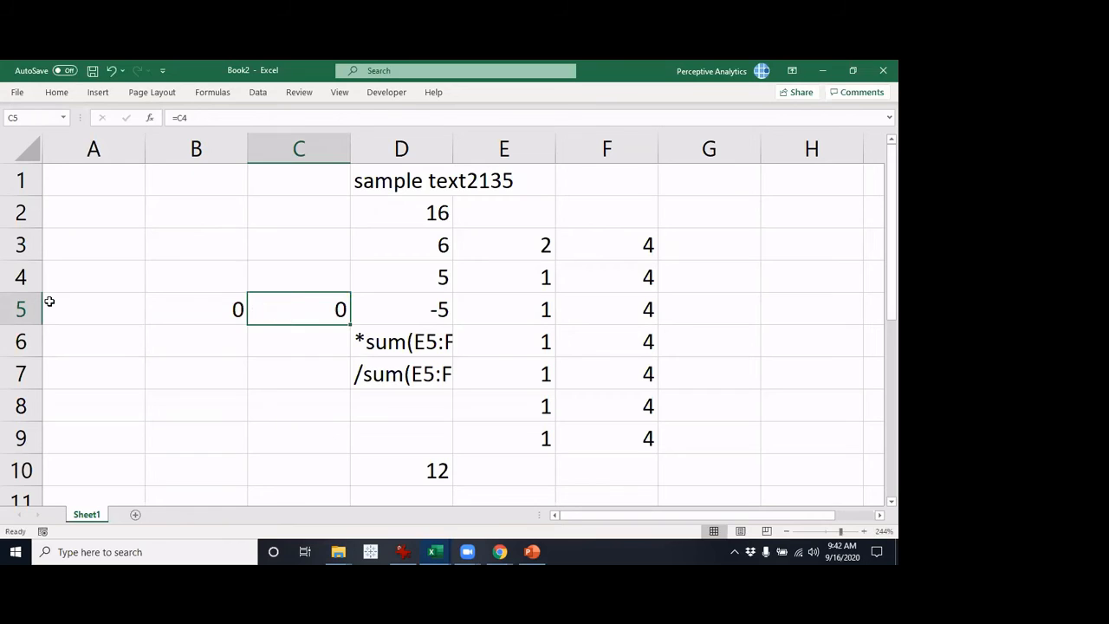
Copy the relative formula from B5 down to B6 and inspect the reference in the copy.
key("Left")
key("ctrl+c")
key("Down")
key("ctrl+v")
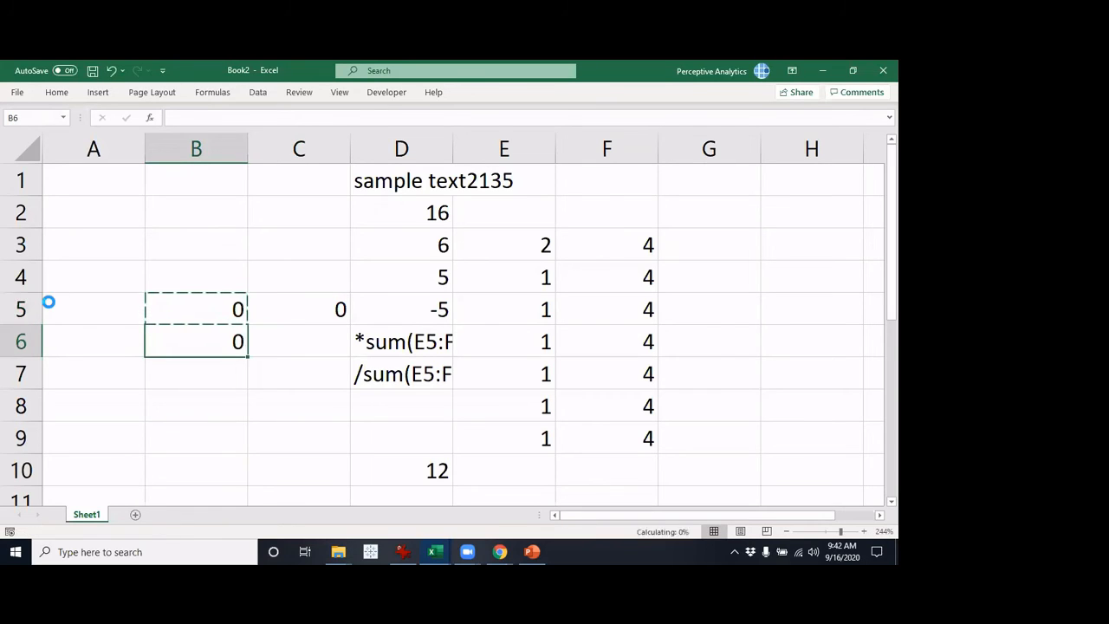
key("Escape")
key("F2")
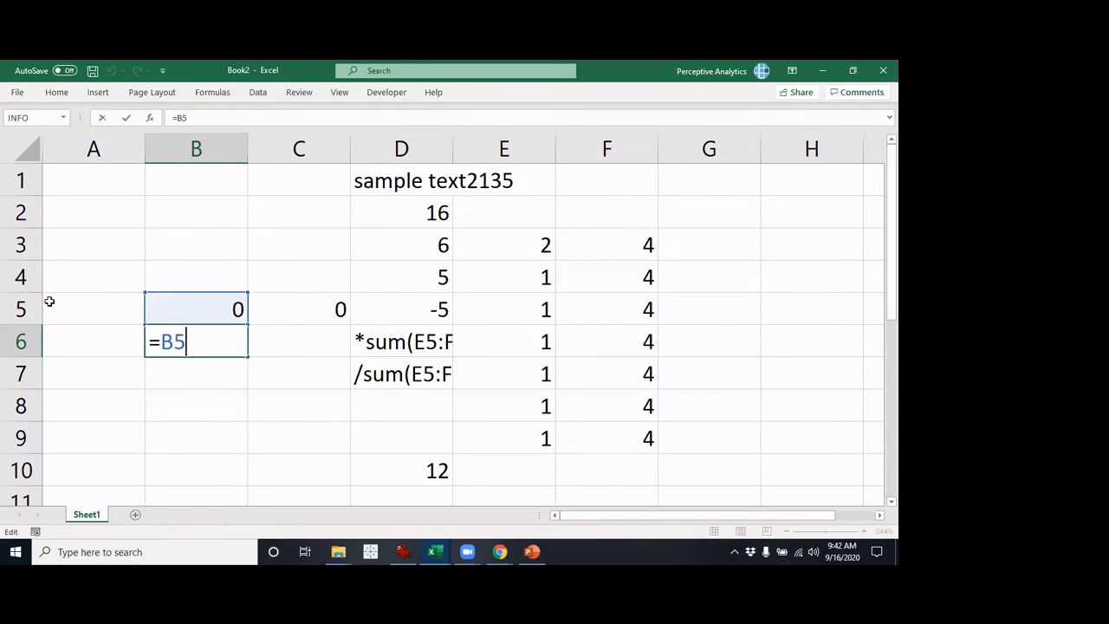
key("Escape")
Review the formula in B5, paste it into C5 again and recheck the reference there.
key("Up")
key("F2")
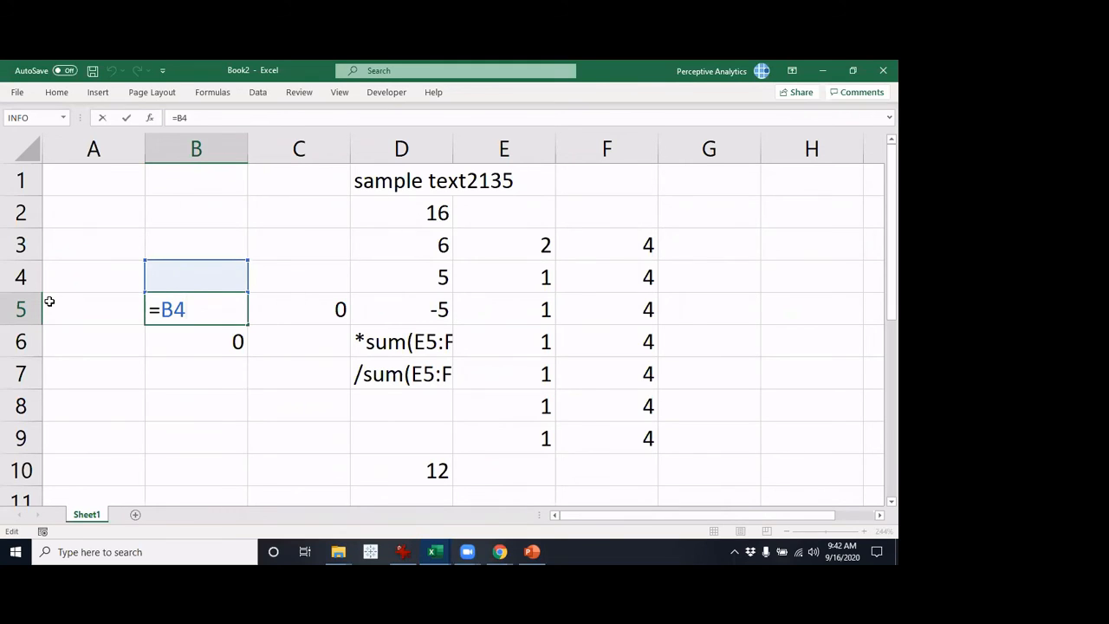
key("ctrl+Return")
key("ctrl+c")
key("Right")
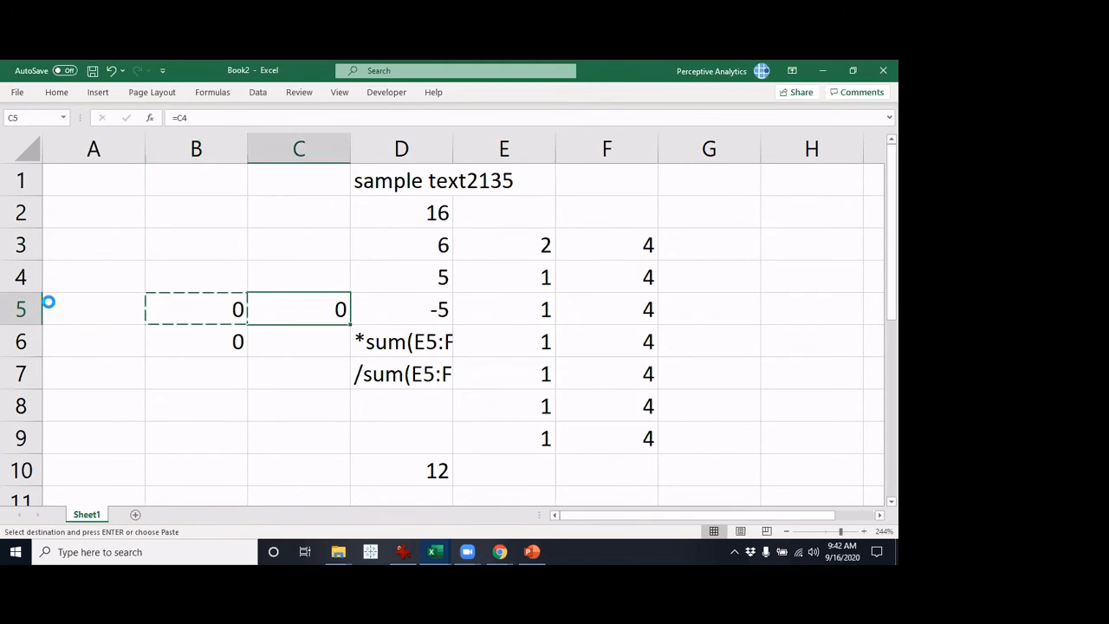
key("ctrl+v")
key("F2")
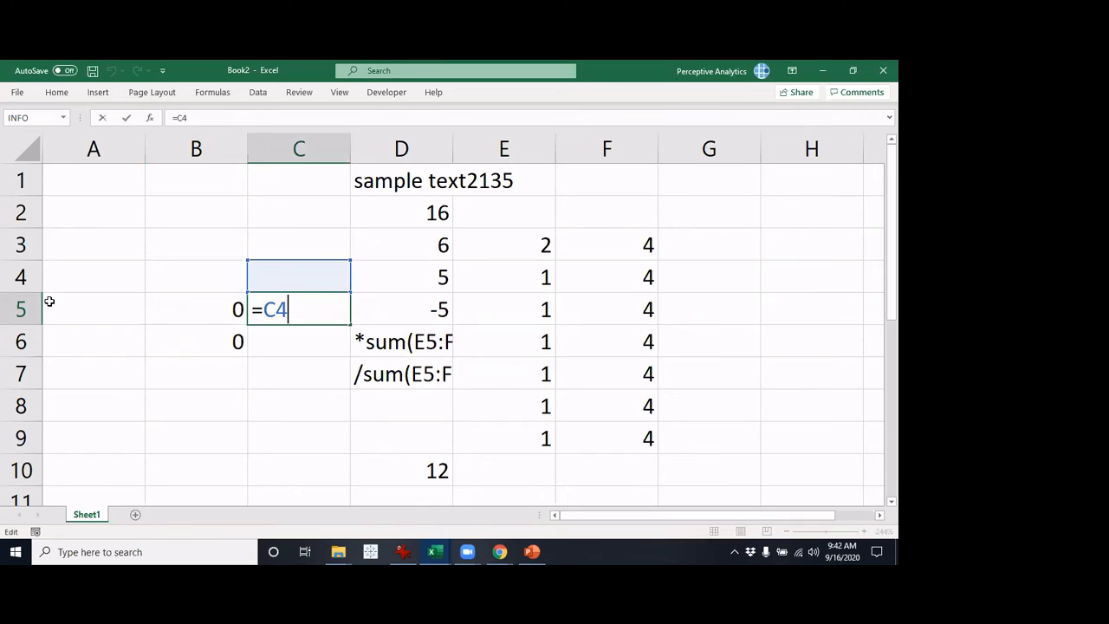
key("ctrl+Return")
Paste the B5 formula into B6 once more and recheck the reference there.
key("Left")
key("ctrl+c")
key("Down")
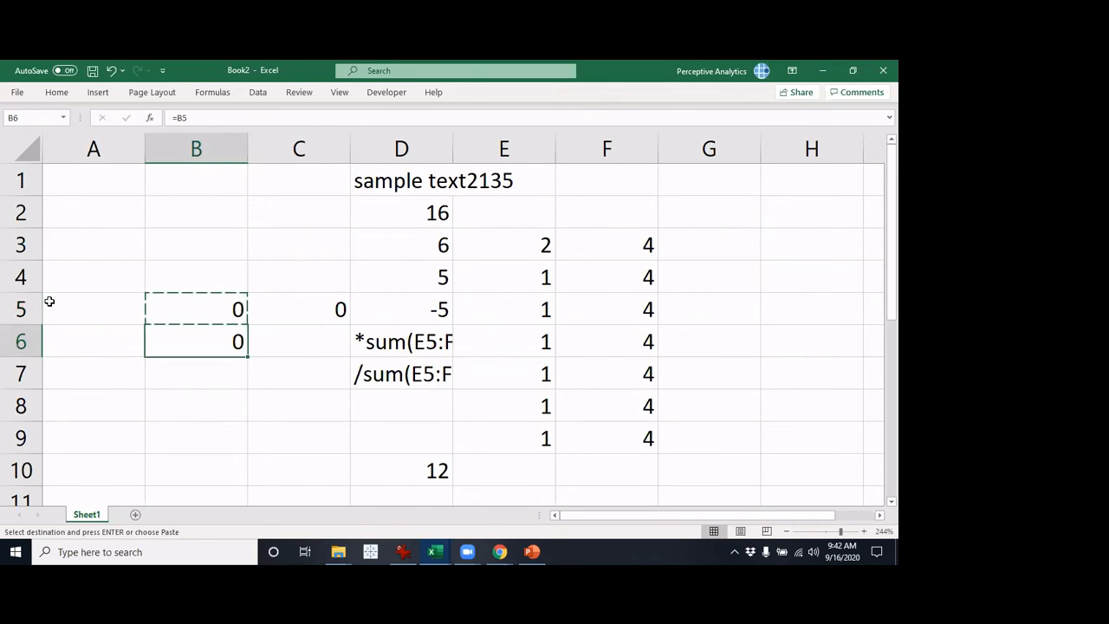
key("ctrl+v")
key("F2")
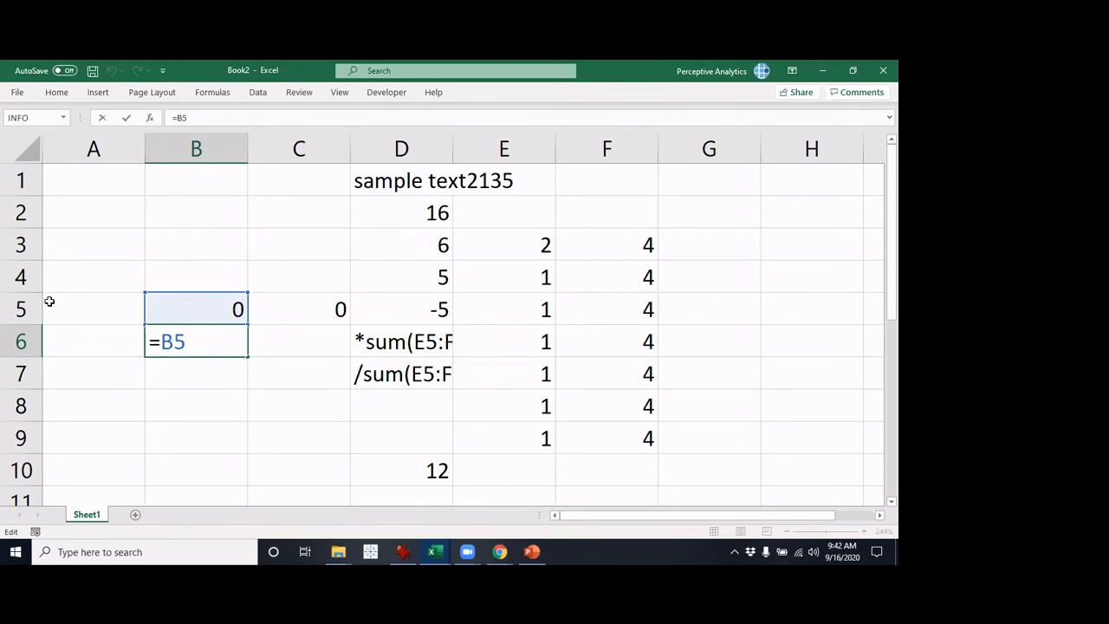
key("shift+Return")
Make the reference in the B5 formula absolute by changing it to =$B$4.
key("F2")
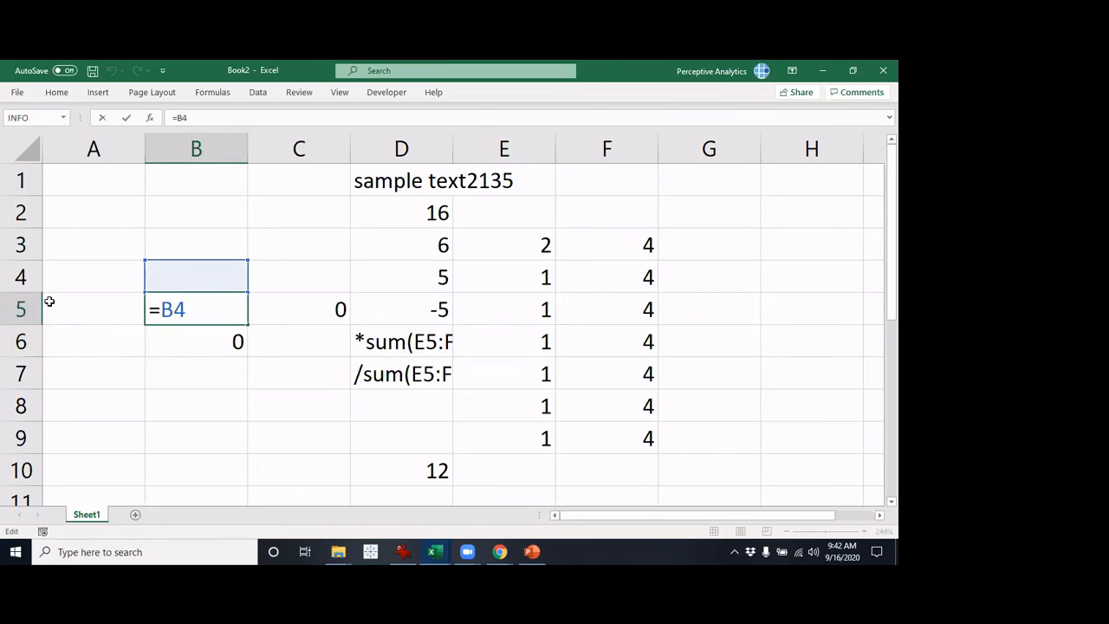
key("Left")
type("$")
key("Left")
key("Left")
type("$")
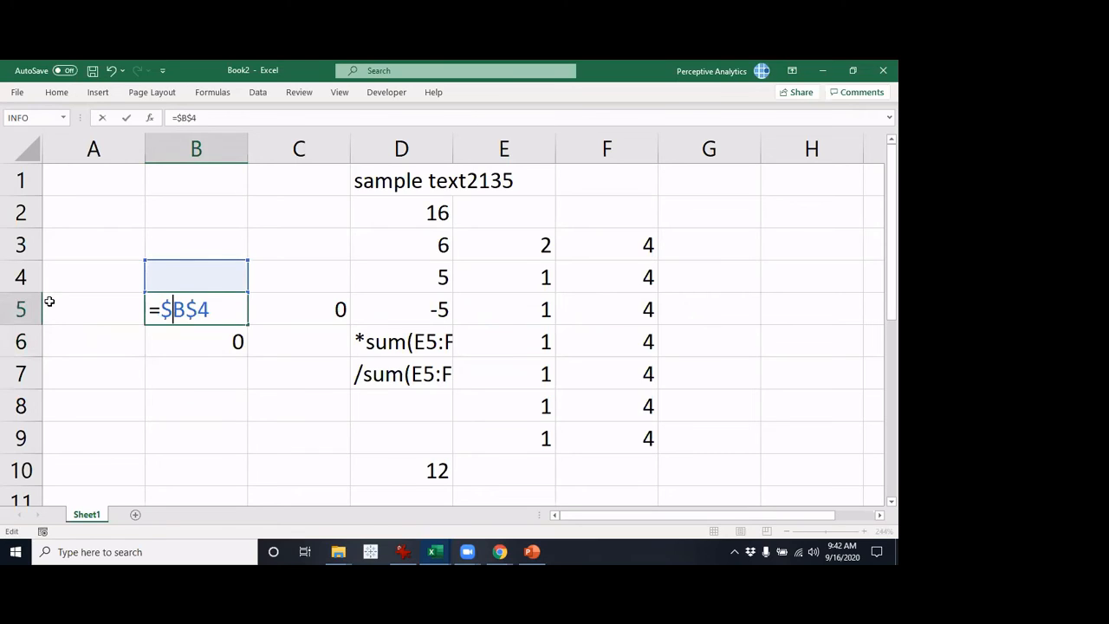
key("Return")
Copy the absolute-reference formula from B5 into B6:B10 and inspect one of the copies.
key("Up")
key("ctrl+c")
key("Down")
key("shift+Down")
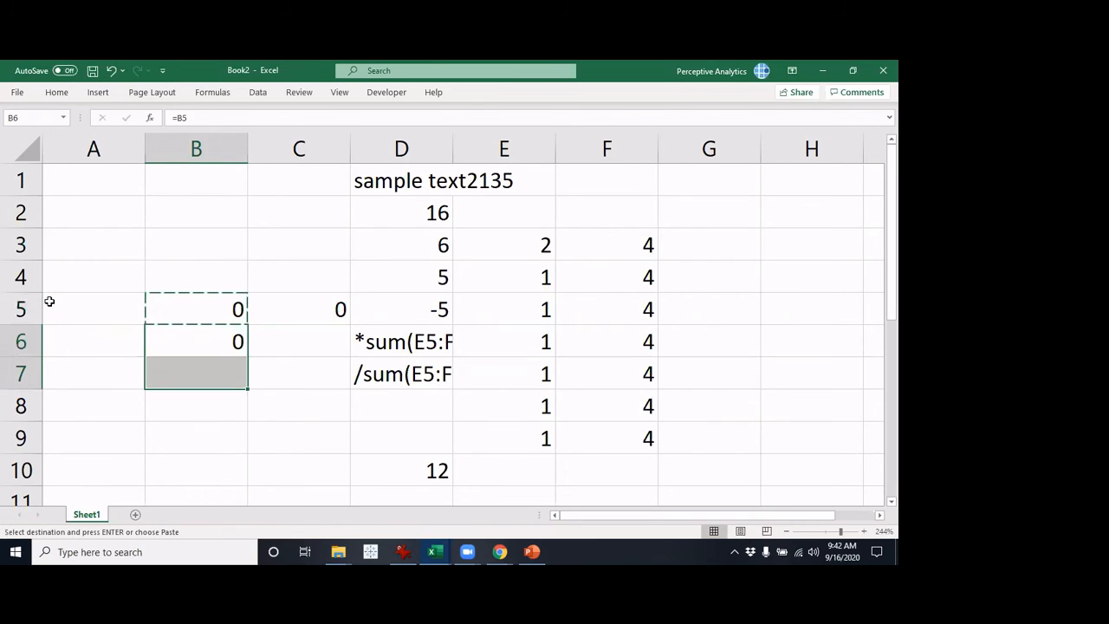
key("shift+Down")
key("shift+Down")
key("shift+Down")
key("Return")
key("Down")
key("F2")
key("shift+Return")
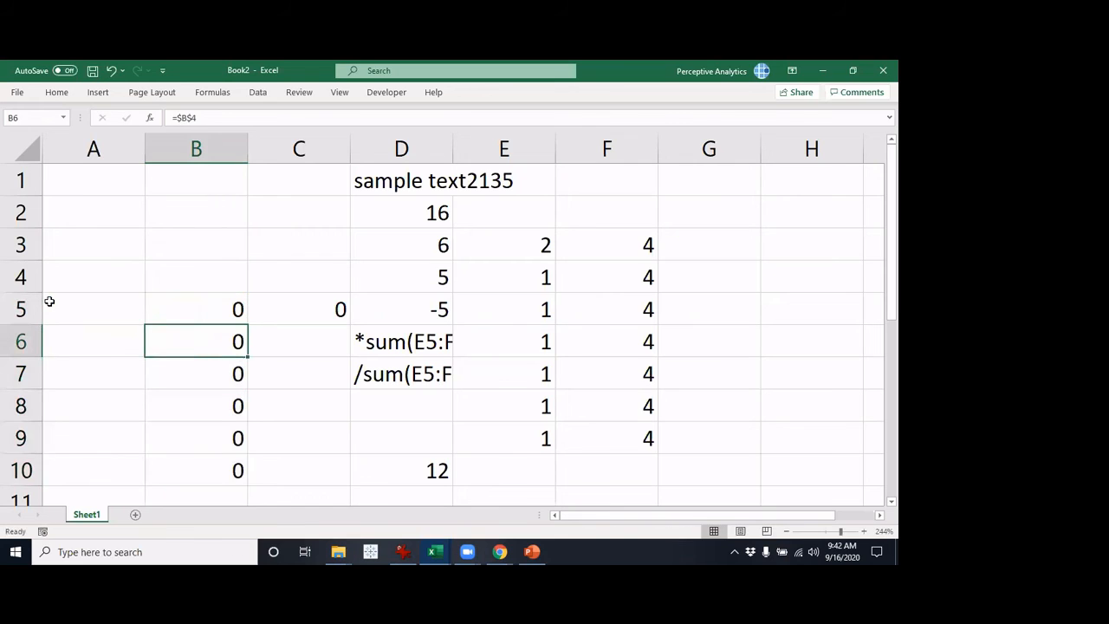
Inspect the copied formula's reference in B9, then return to B6.
key("Down")
key("Down")
key("Down")
key("Down")
key("F2")
key("shift+Return")
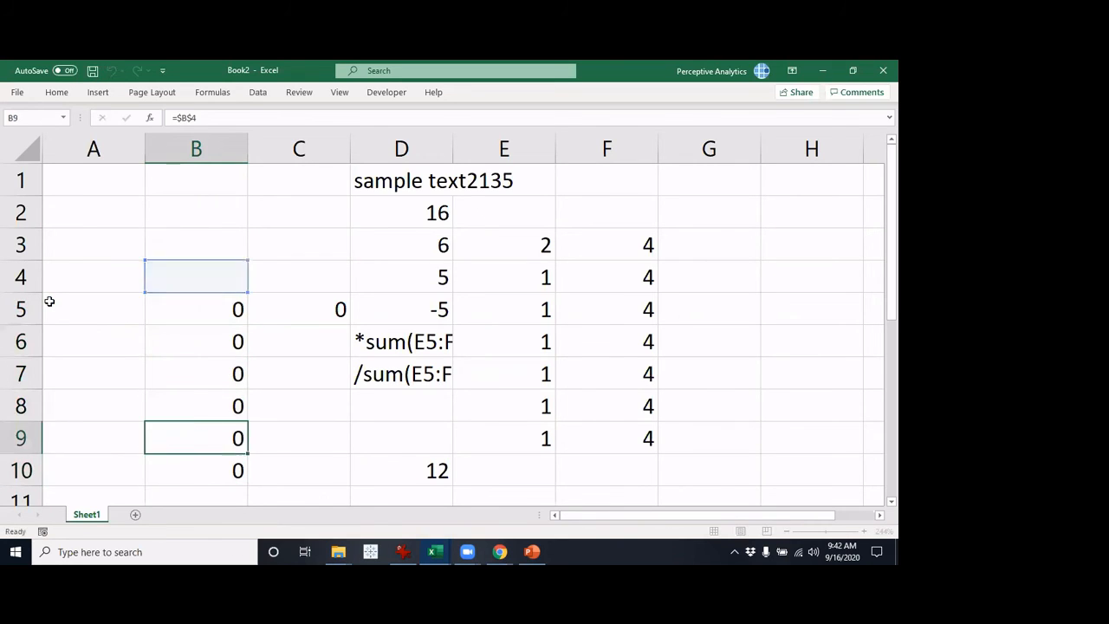
key("Up")
key("Up")
key("Up")
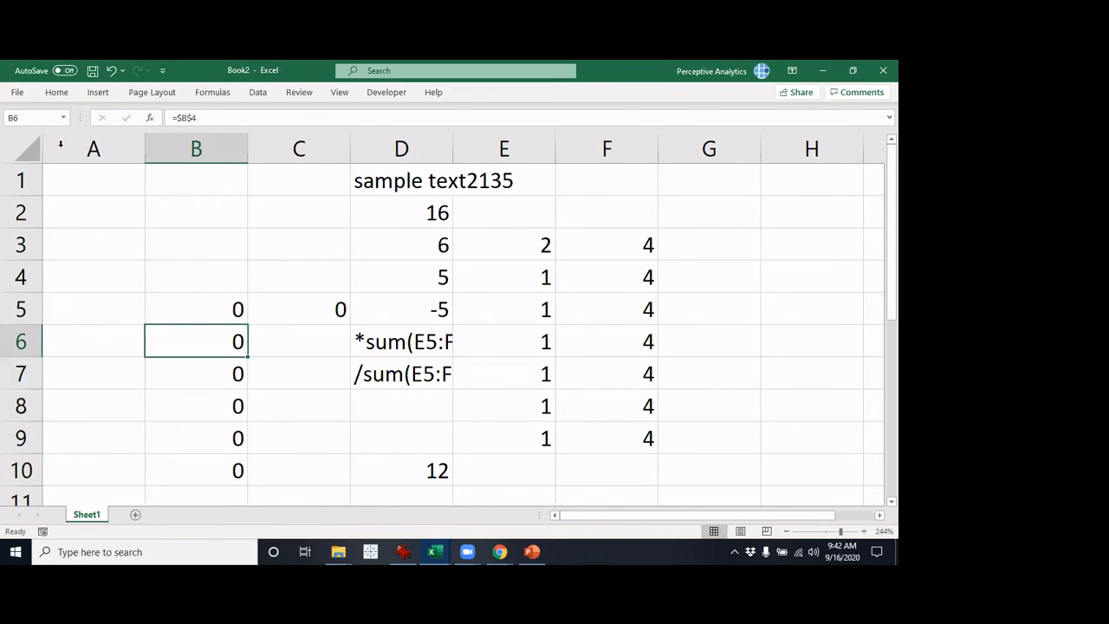
Turn on the R1C1 reference style in the formula options and view the formula in row 5, column 3.
left_click(17, 92)
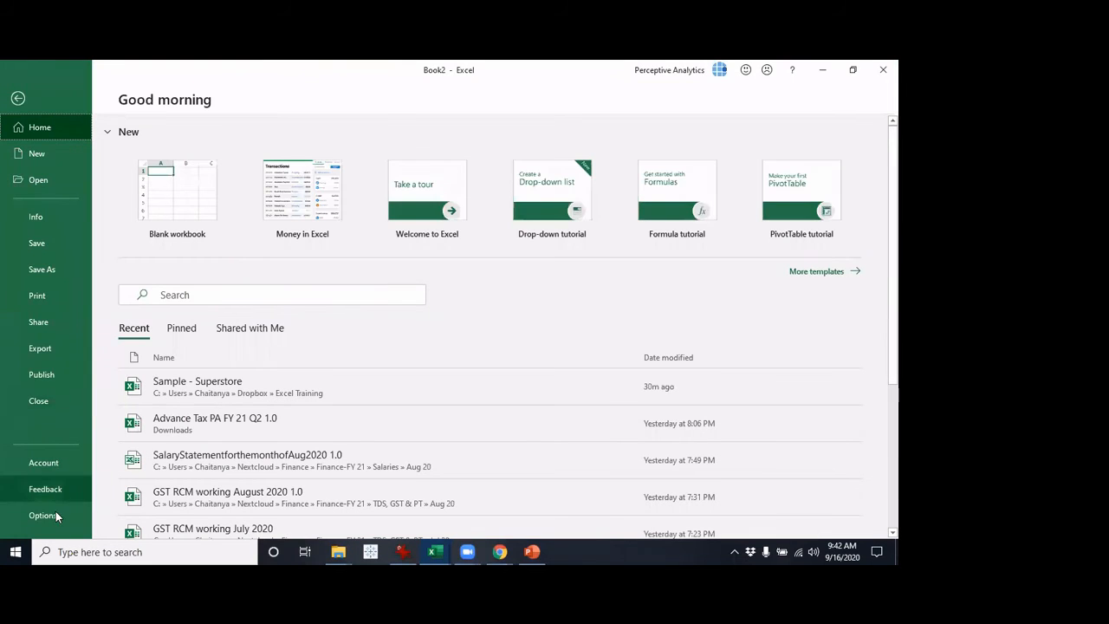
left_click(52, 516)
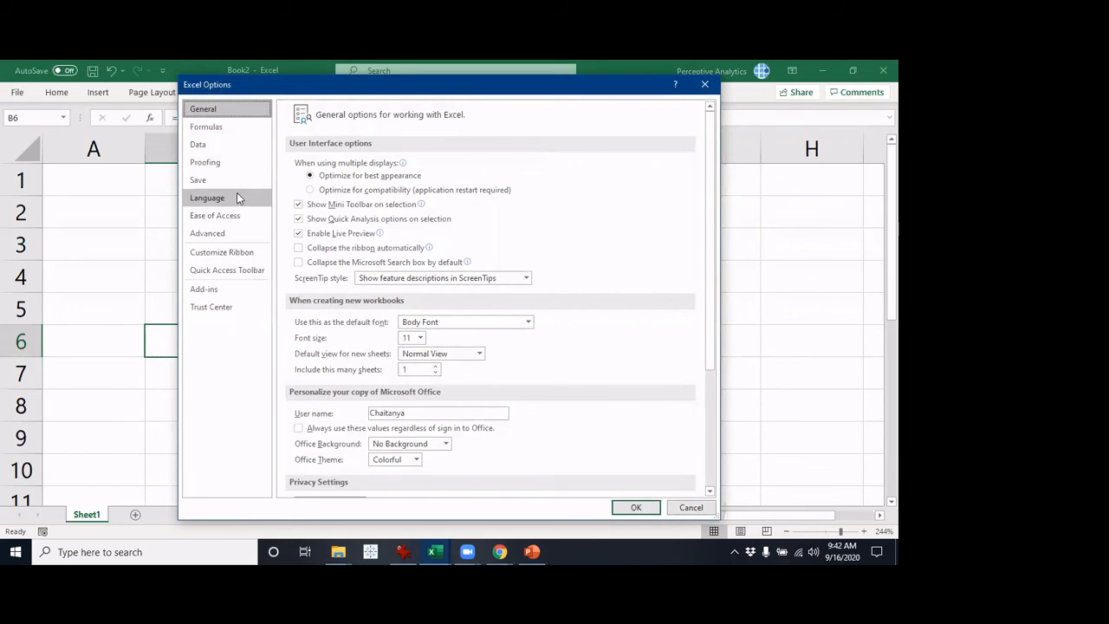
left_click(227, 127)
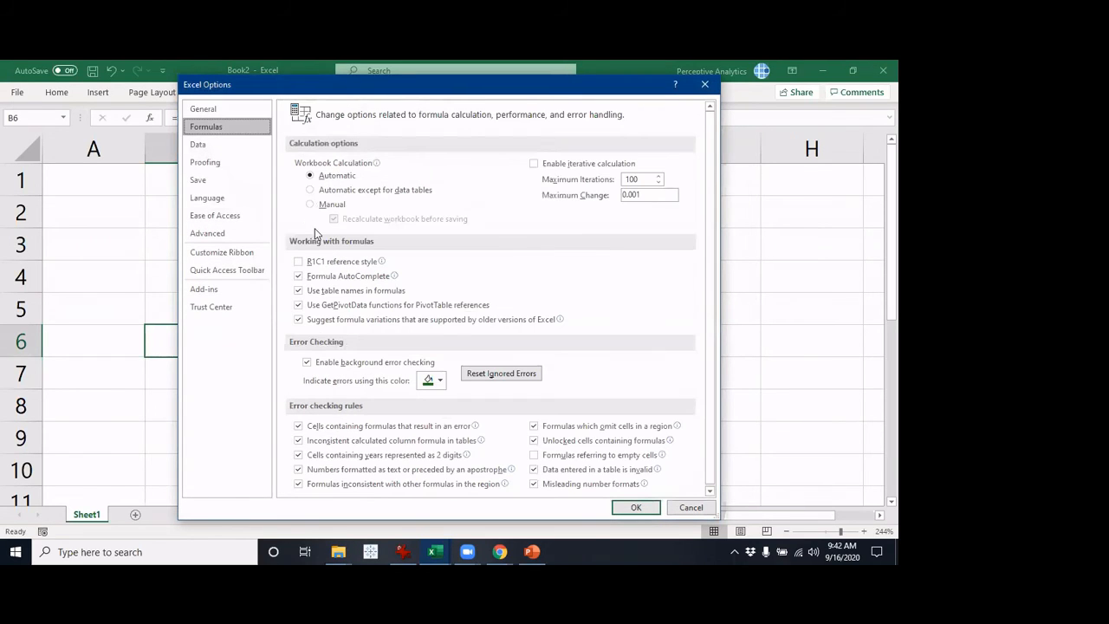
left_click(323, 262)
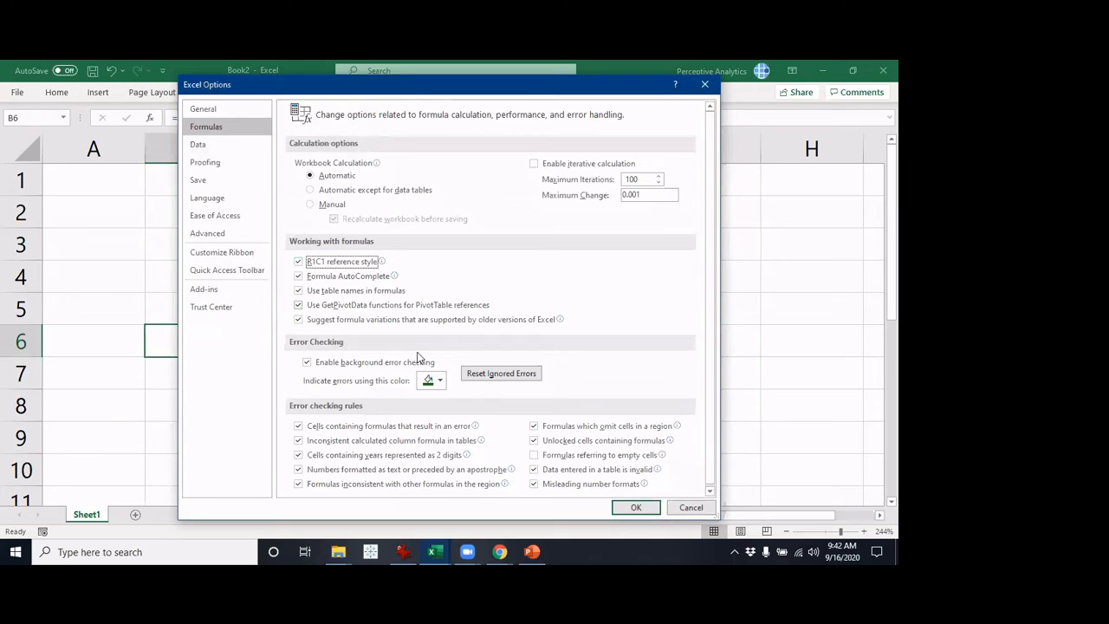
left_click(633, 508)
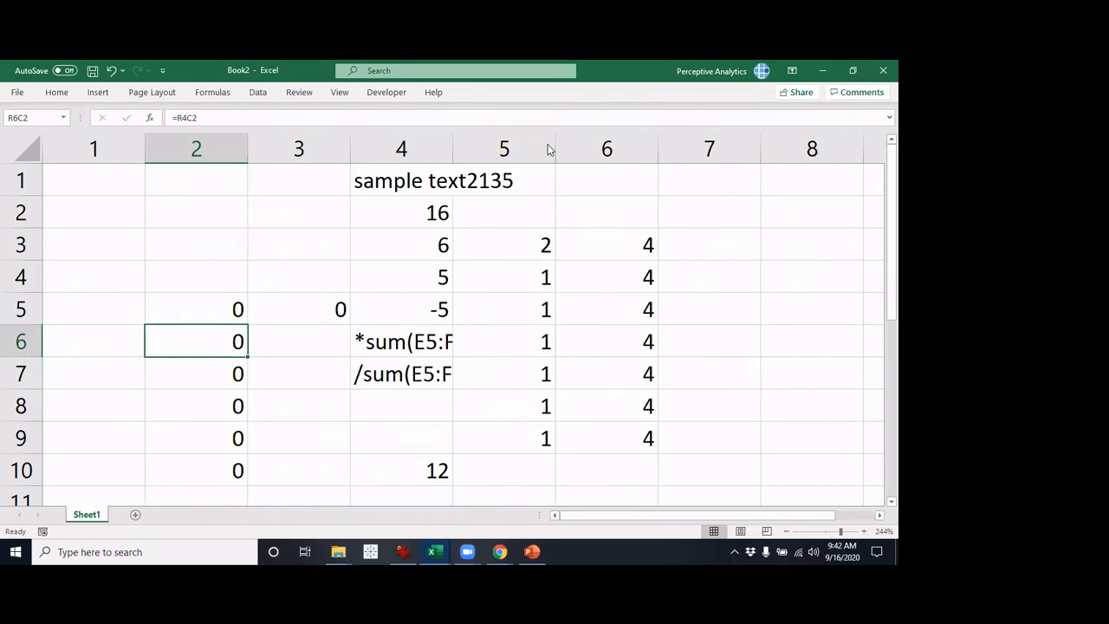
left_click(336, 315)
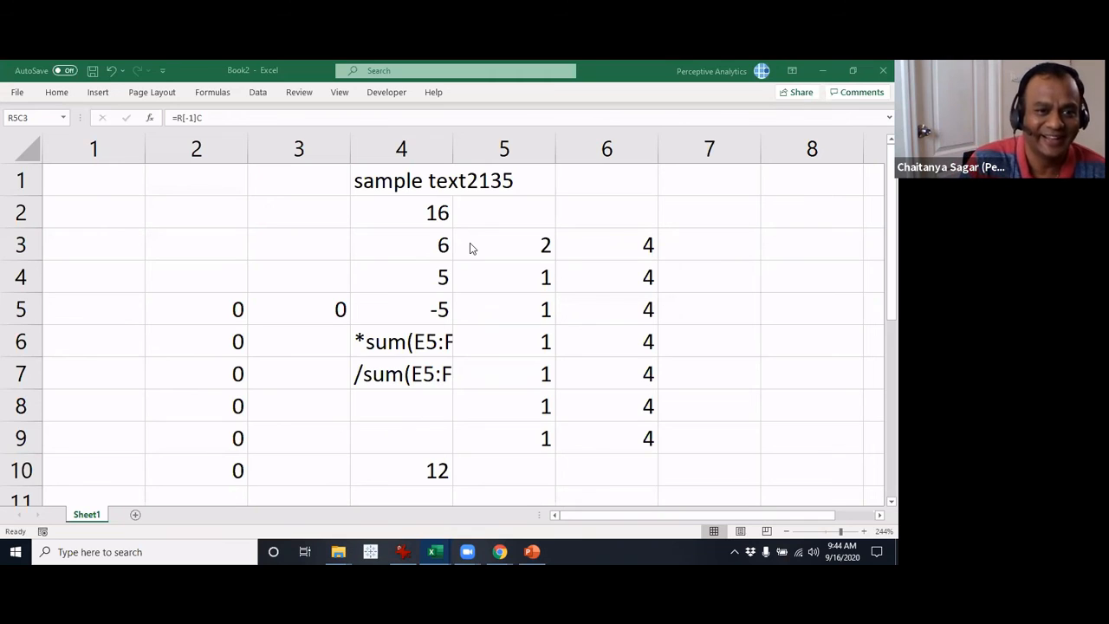
Look at the Insert Function dialog from the empty cell R3C2, then close it without inserting a function.
left_click(213, 248)
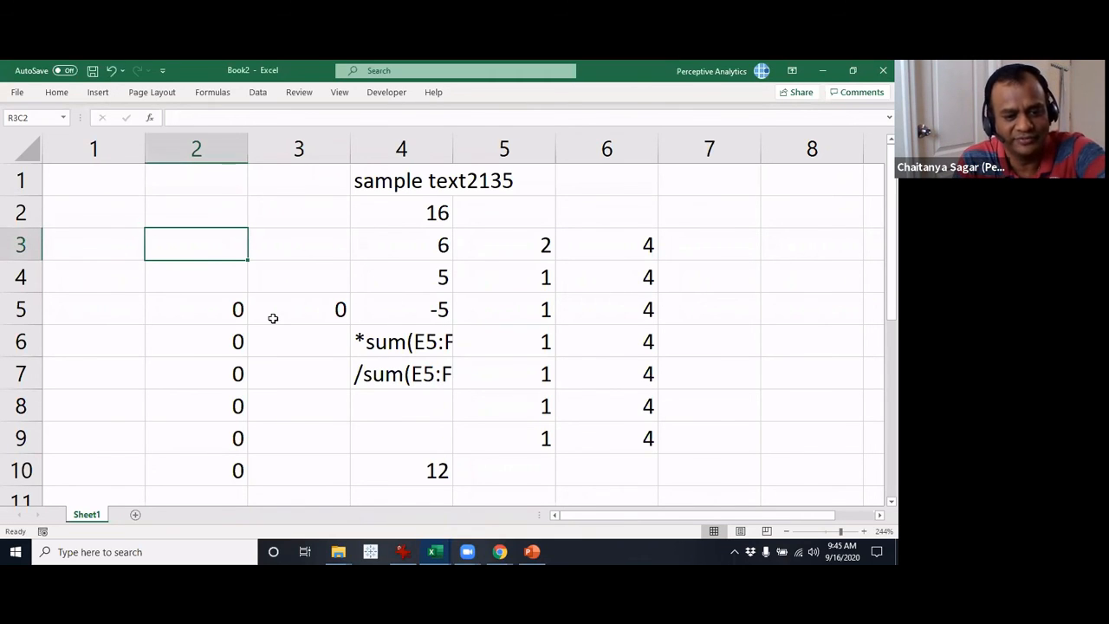
key("shift+F3")
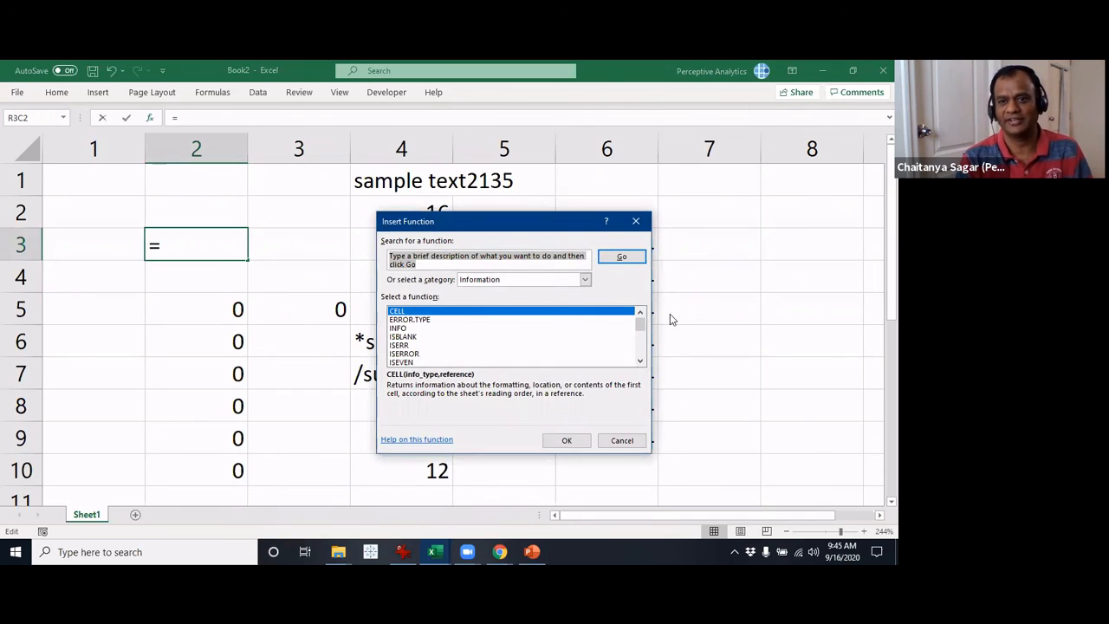
left_click(626, 446)
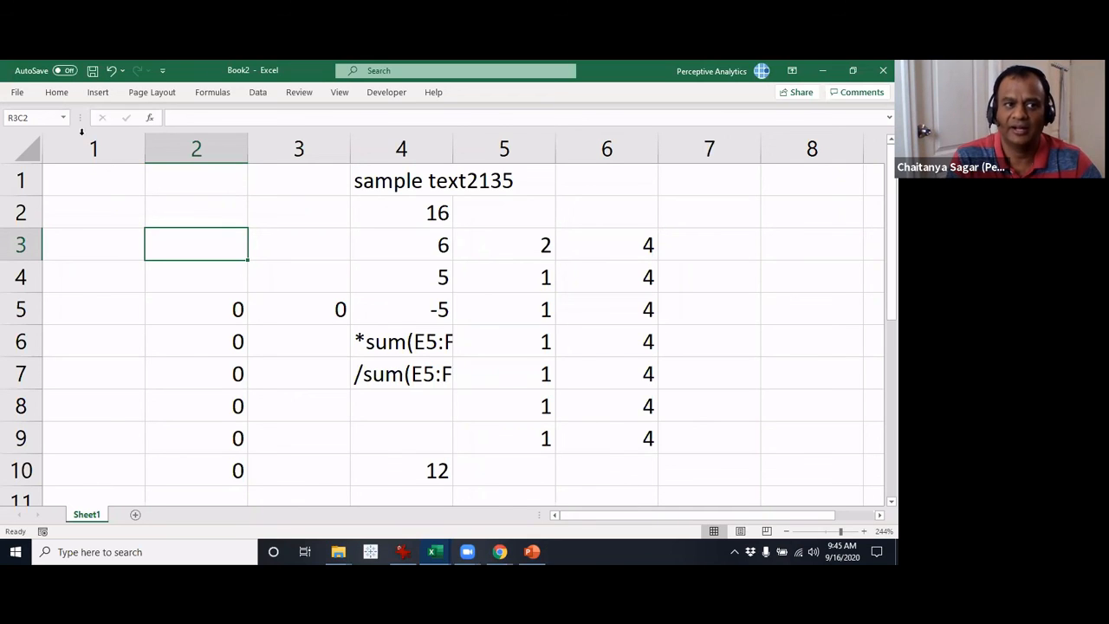
left_click(17, 92)
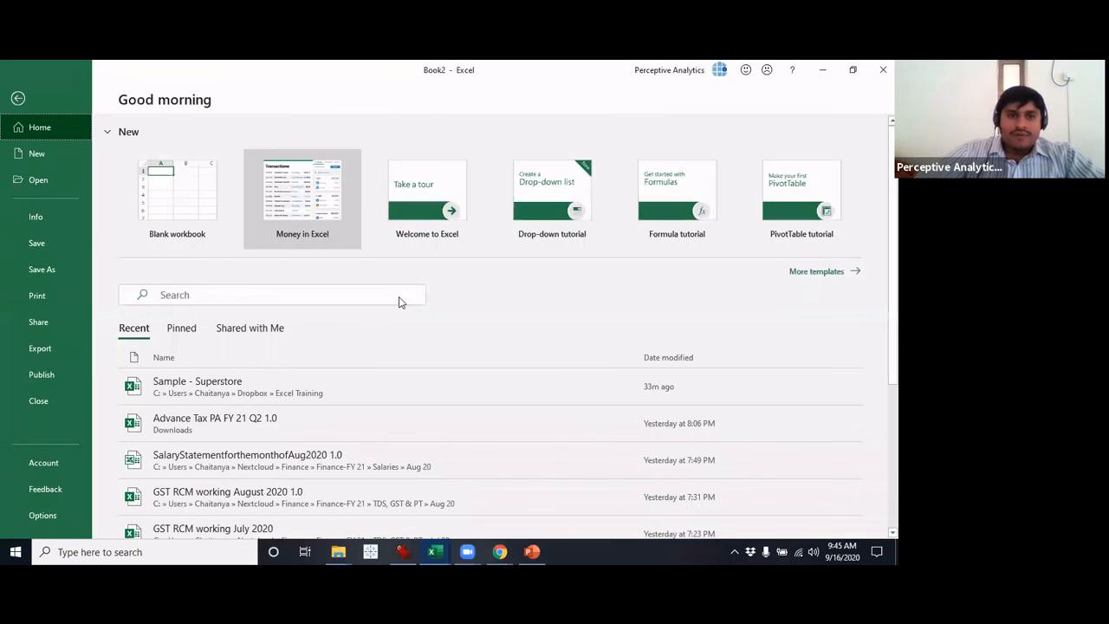
left_click(412, 381)
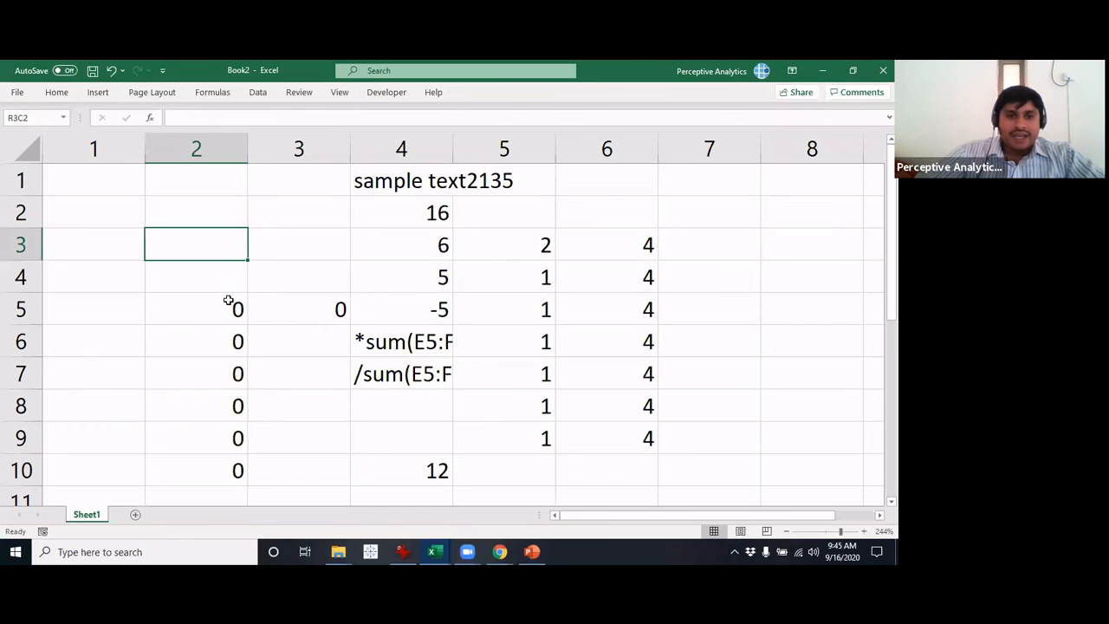
Make the reference in the R5C2 formula relative by changing it to =R[4]C[2].
left_click(228, 299)
key("F2")
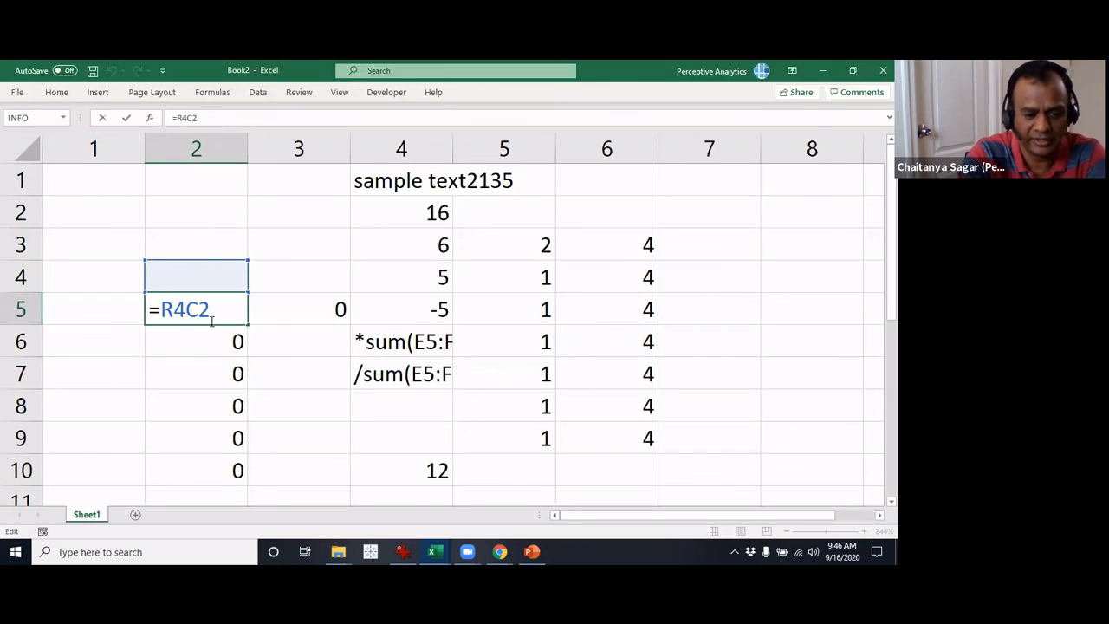
key("Left")
key("Left")
key("Left")
type("[")
key("Right")
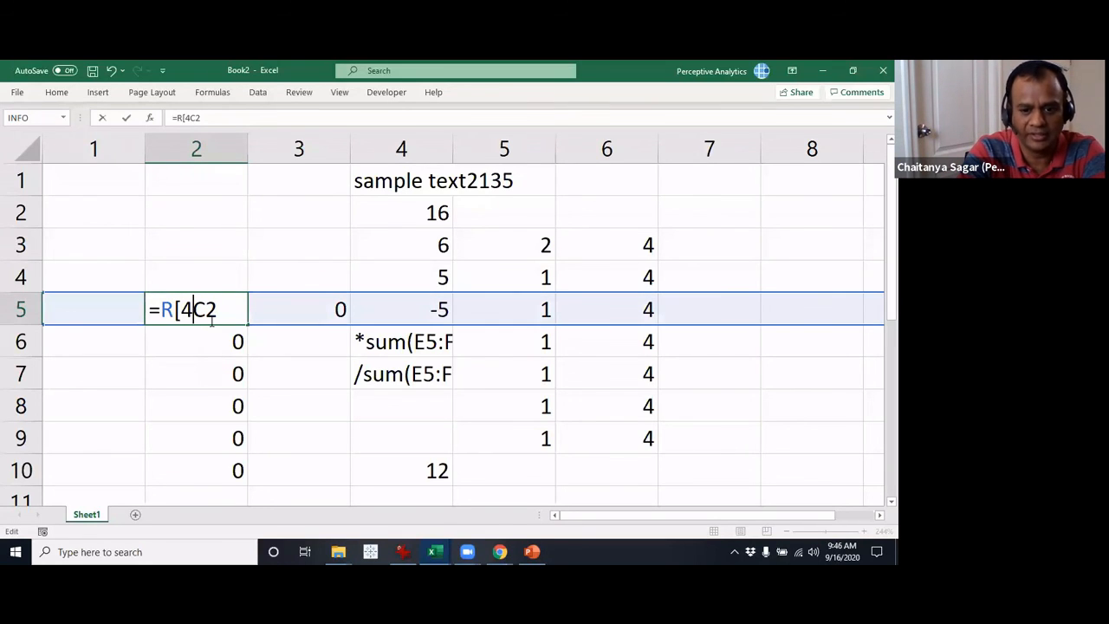
type("]C")
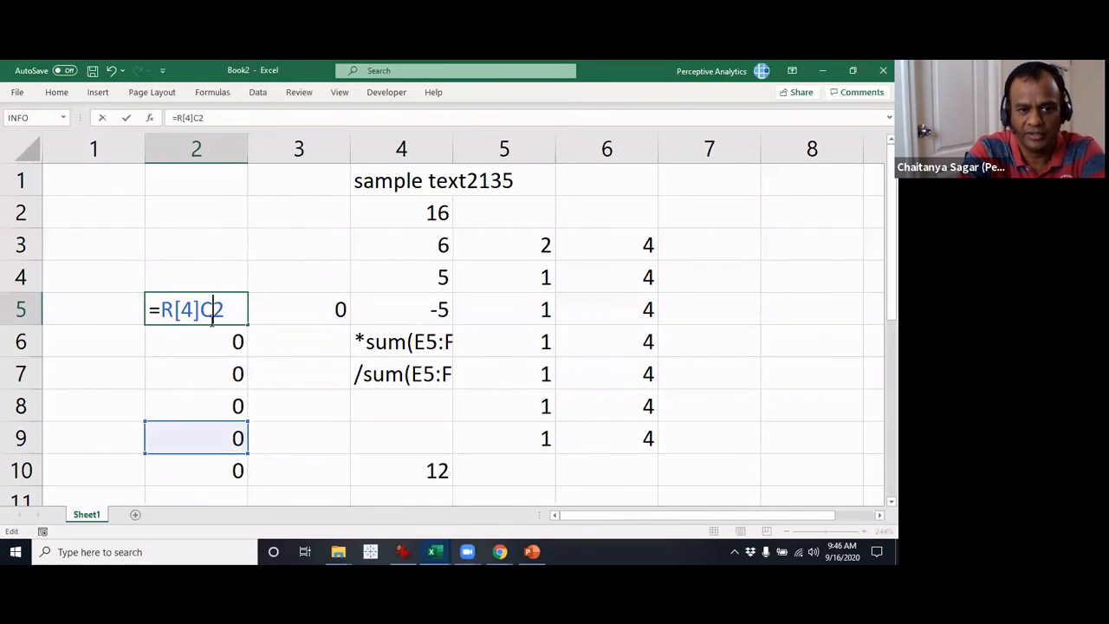
type("[")
key("Right")
type("]")
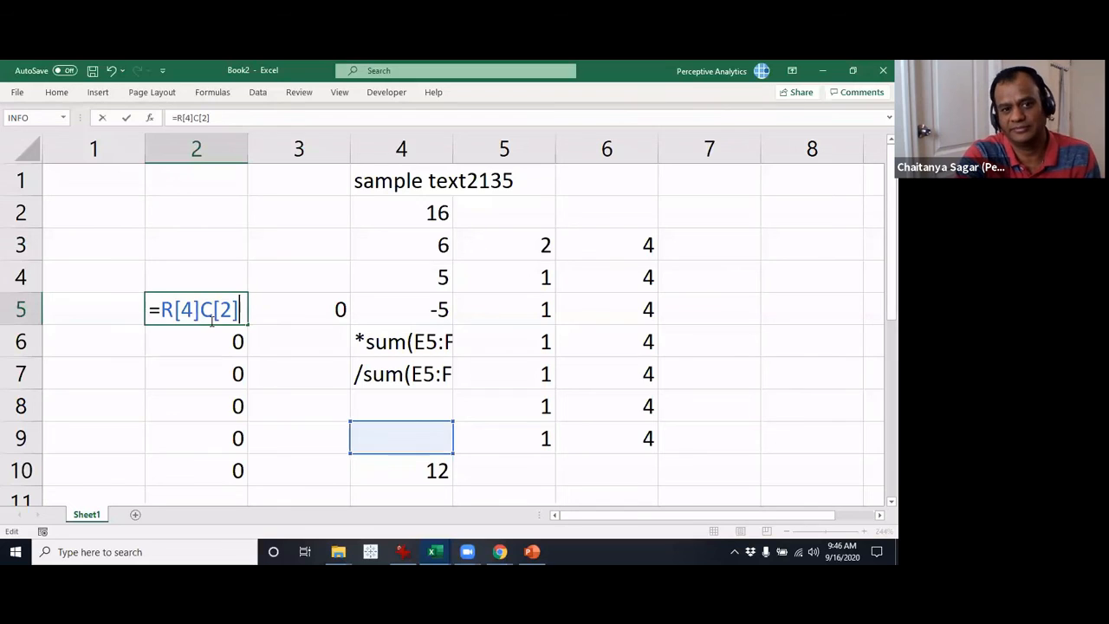
key("Return")
Change the R5C2 formula back to the absolute reference =R4C2.
left_click(210, 320)
key("F2")
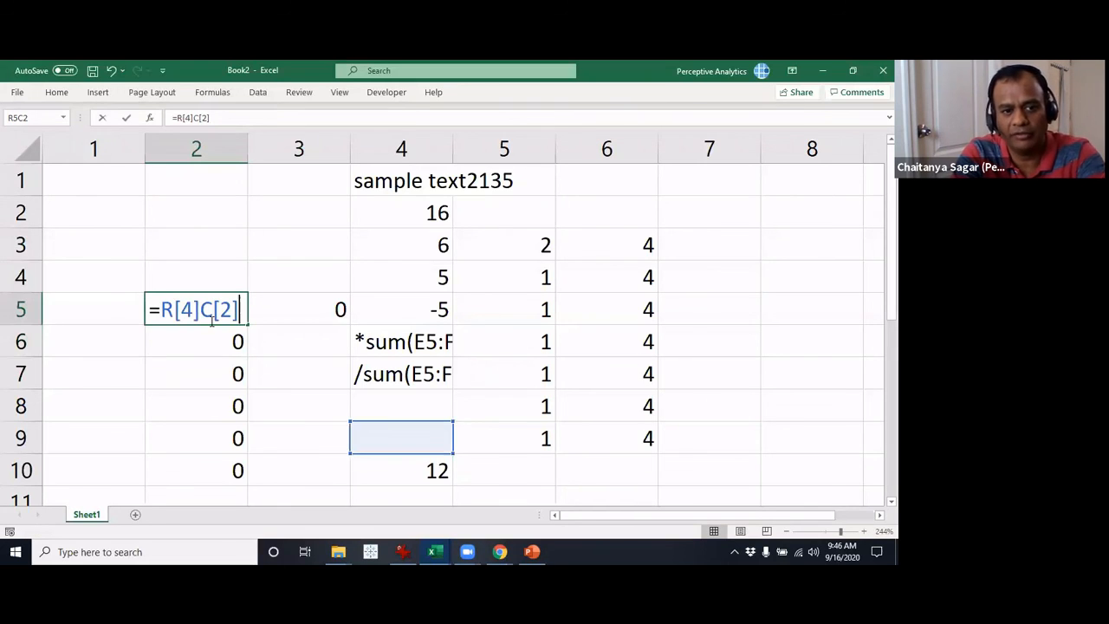
key("BackSpace")
key("Left")
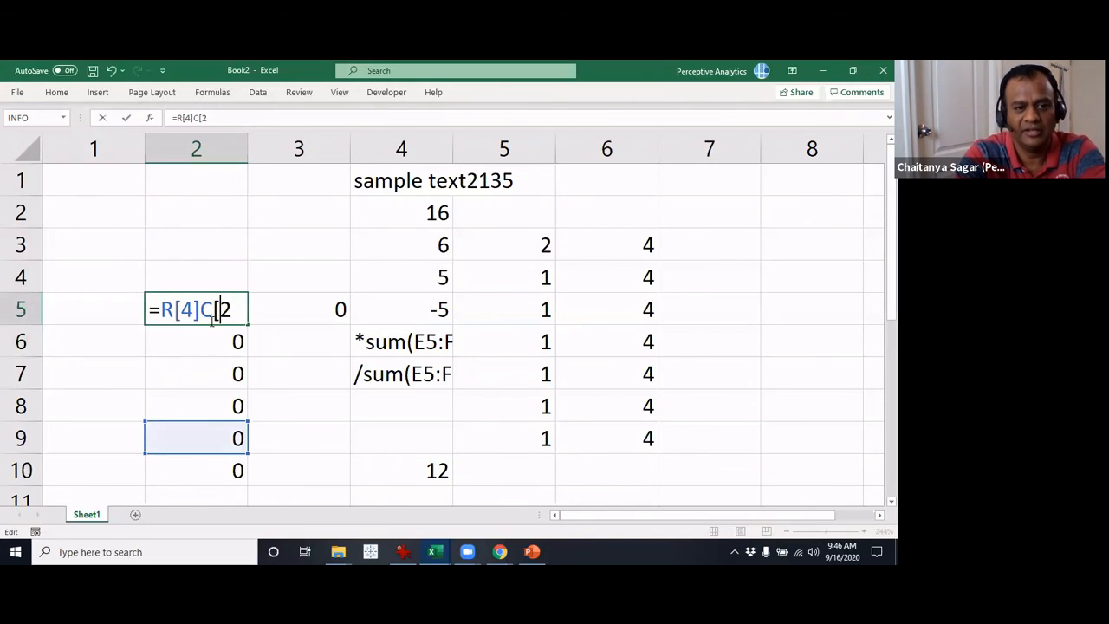
key("BackSpace")
key("Left")
key("BackSpace")
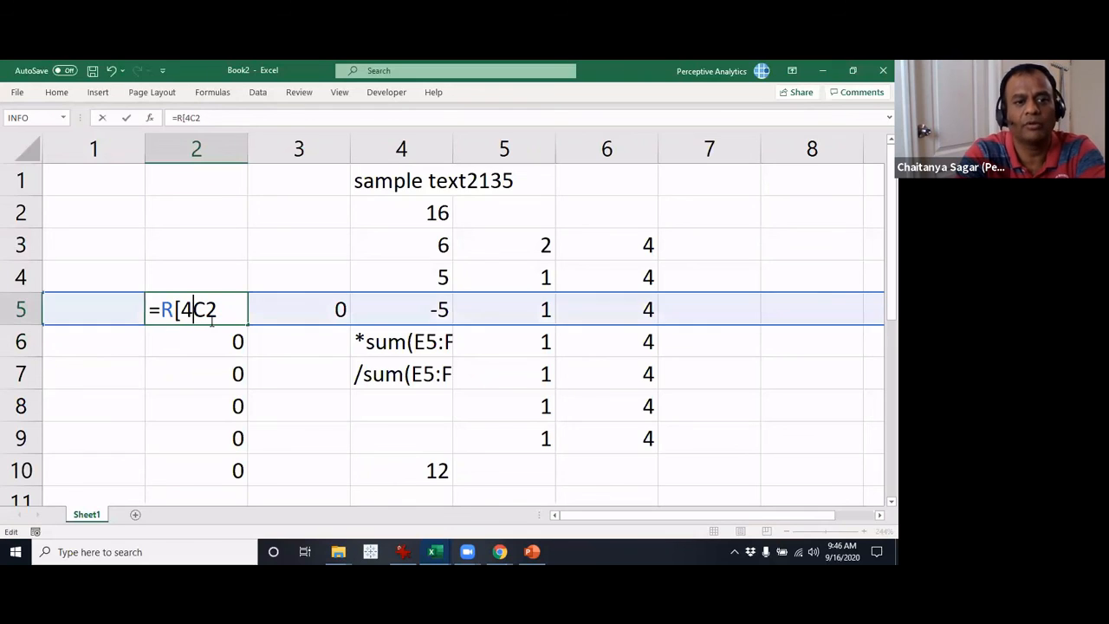
key("Left")
key("BackSpace")
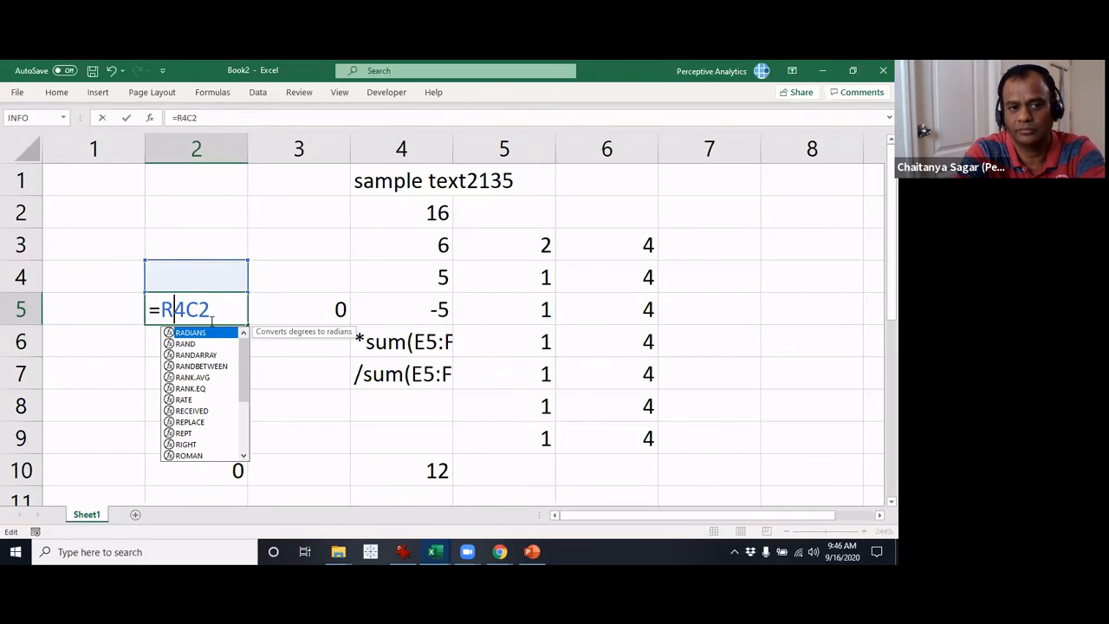
key("Return")
left_click(210, 320)
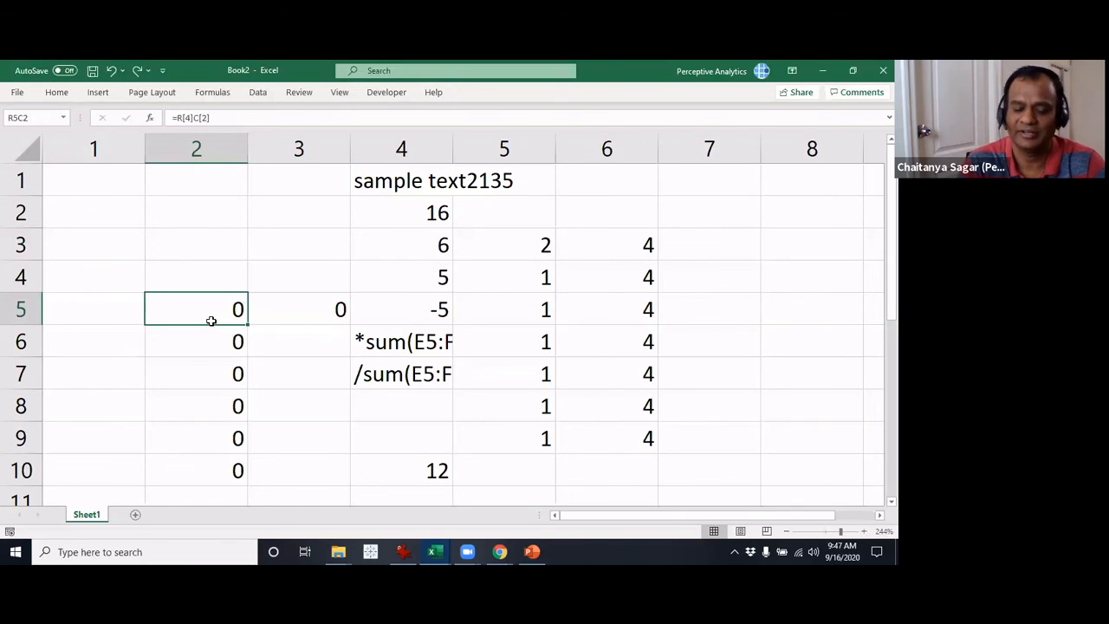
key("Up")
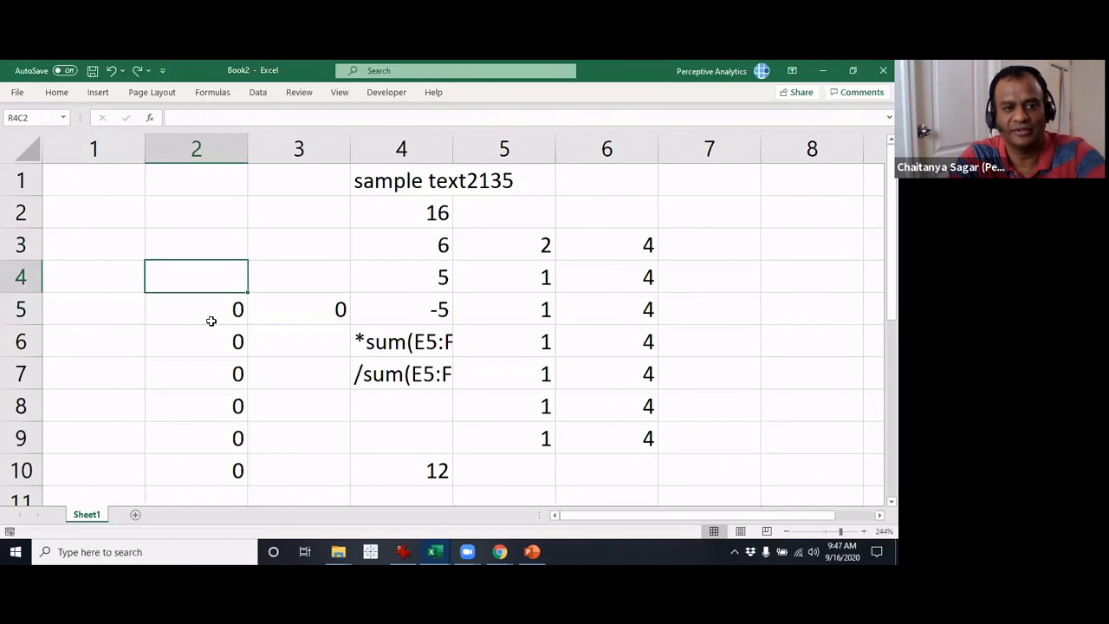
type("@")
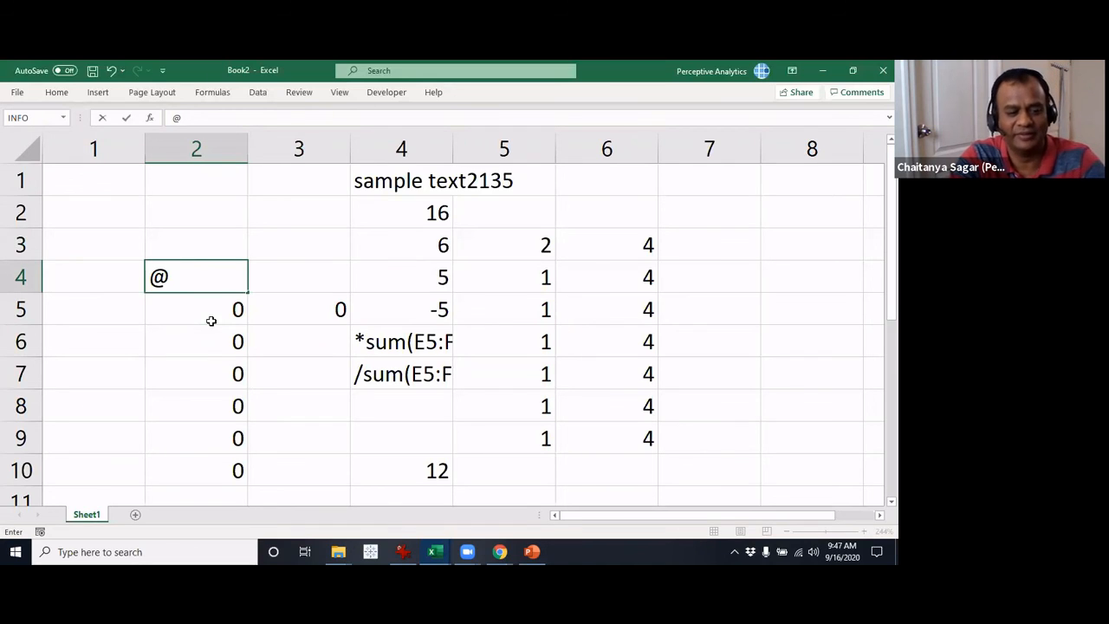
key("Escape")
left_click(211, 321)
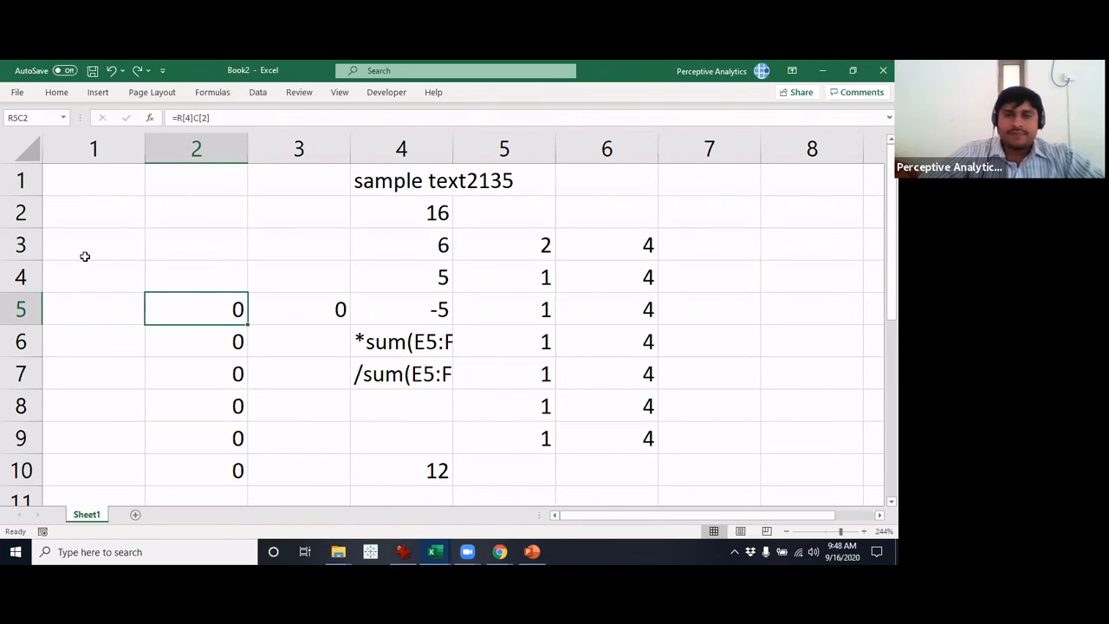
Turn off the R1C1 reference style in the formula options to return to A1 references.
left_click(16, 93)
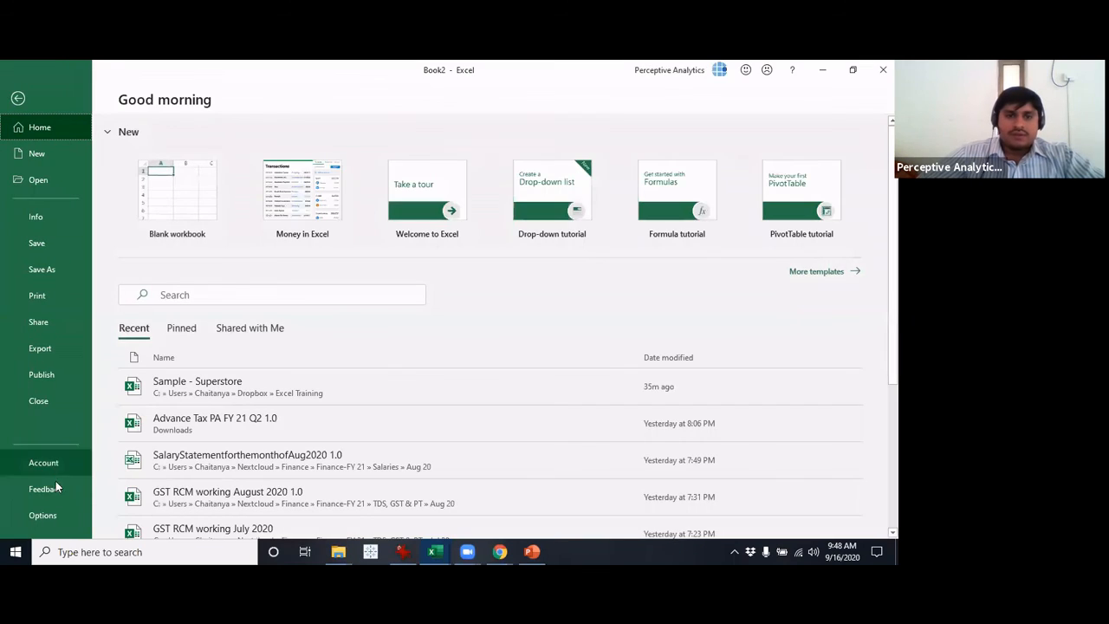
key("Escape")
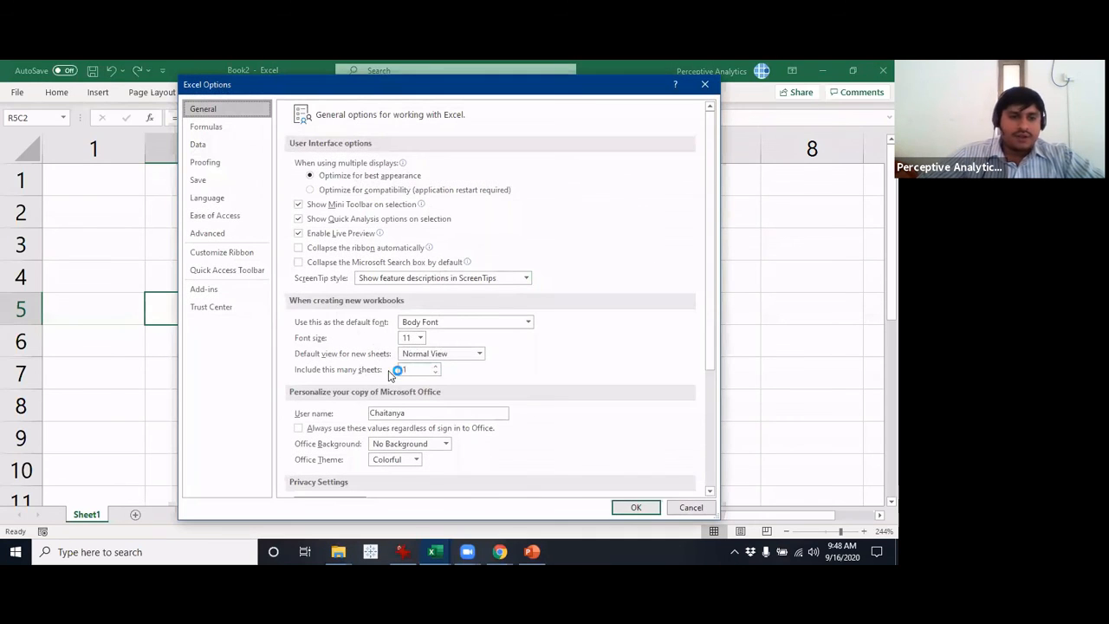
left_click(212, 162)
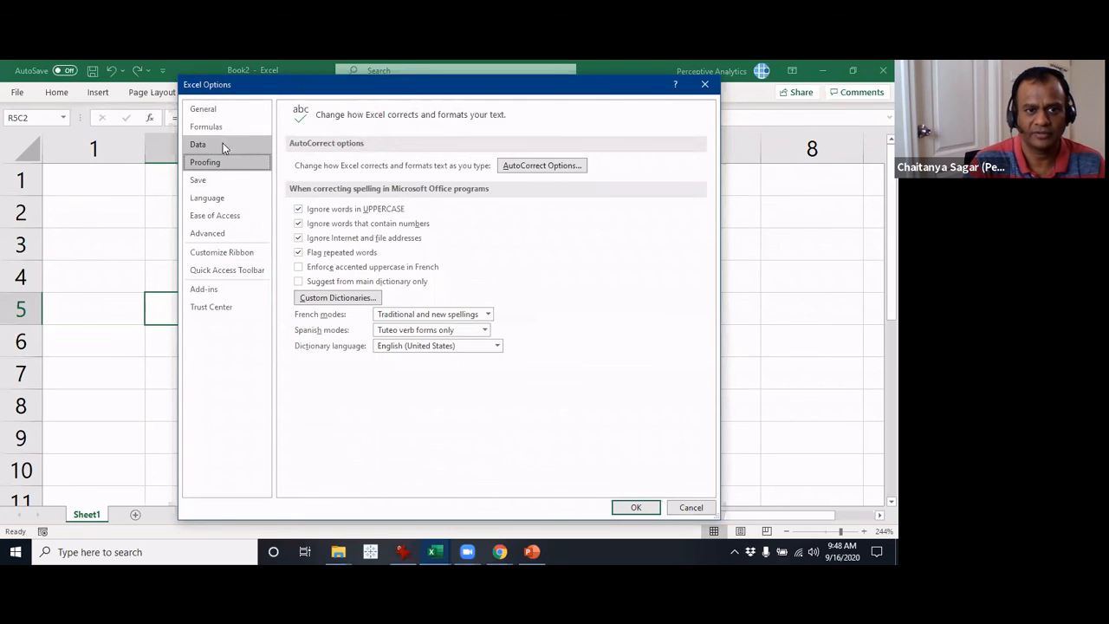
left_click(256, 128)
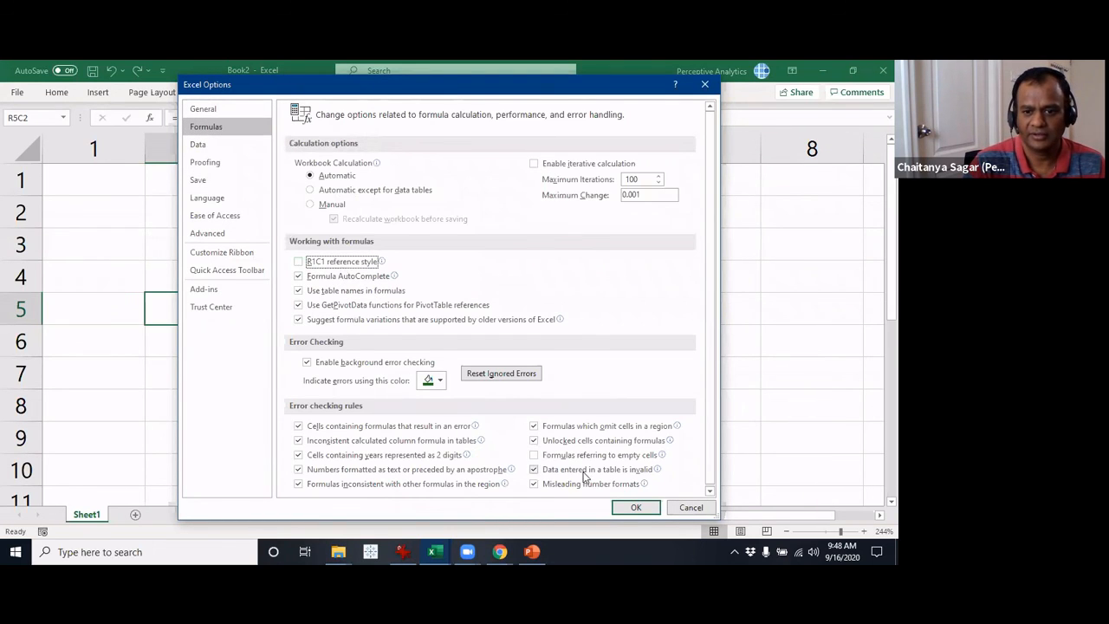
left_click(636, 507)
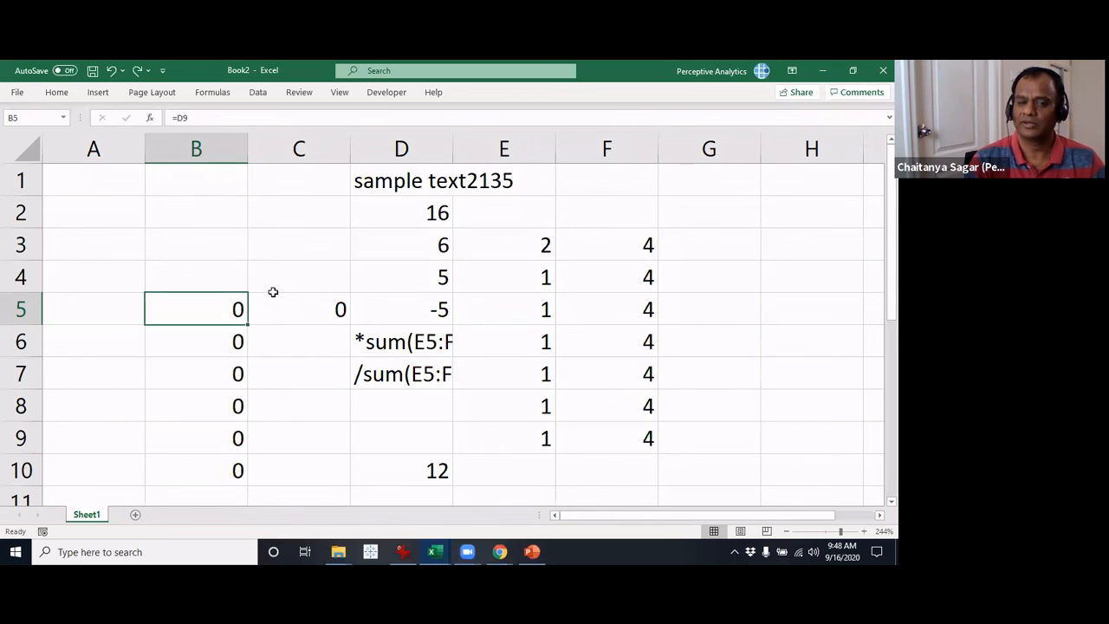